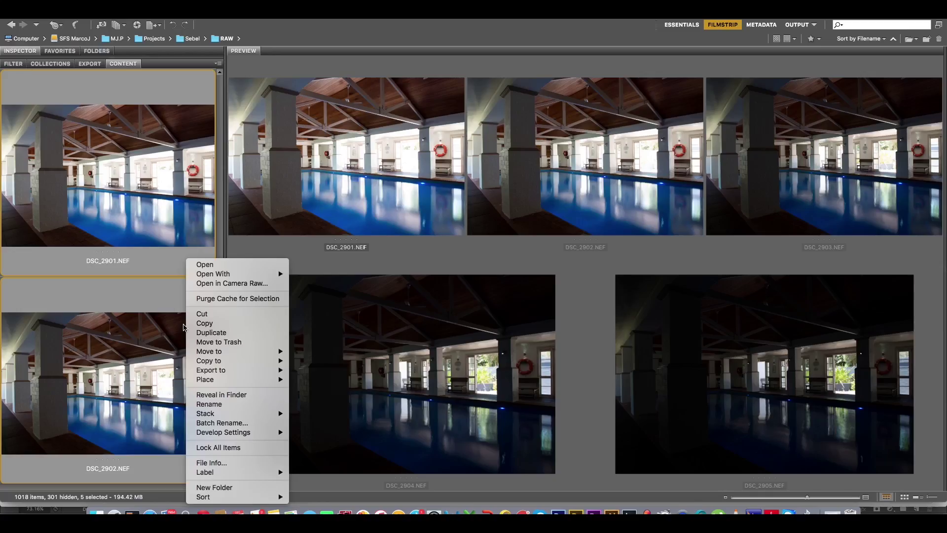
Step: Open the five selected exposures in Camera Raw and preview DSC_2902
left_click(237, 284)
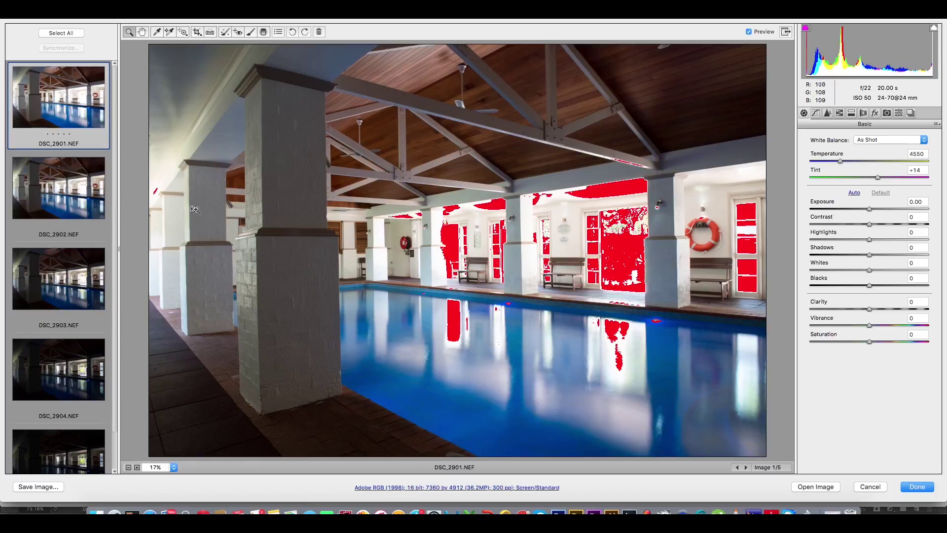
left_click(69, 200)
Step: Select all five exposures and enable lens profile corrections and chromatic aberration removal
left_click(61, 33)
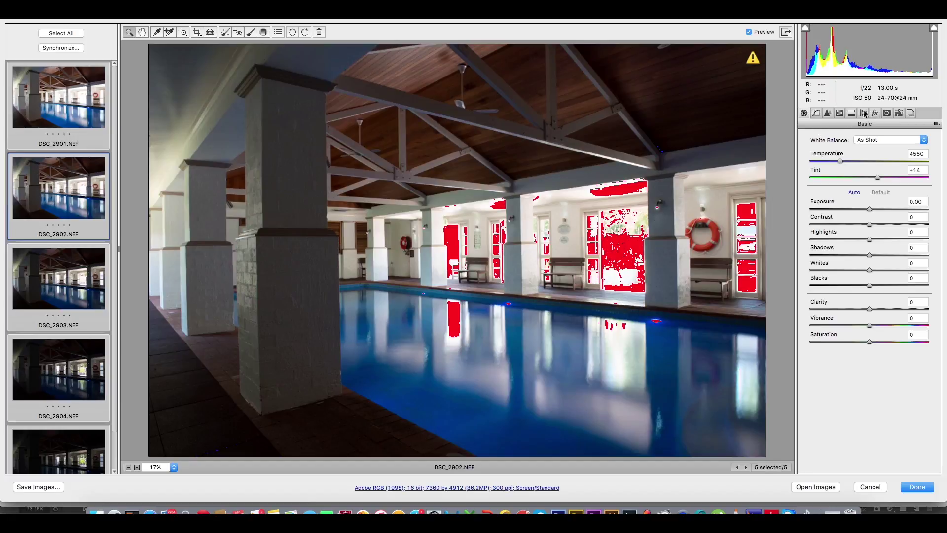
left_click(864, 114)
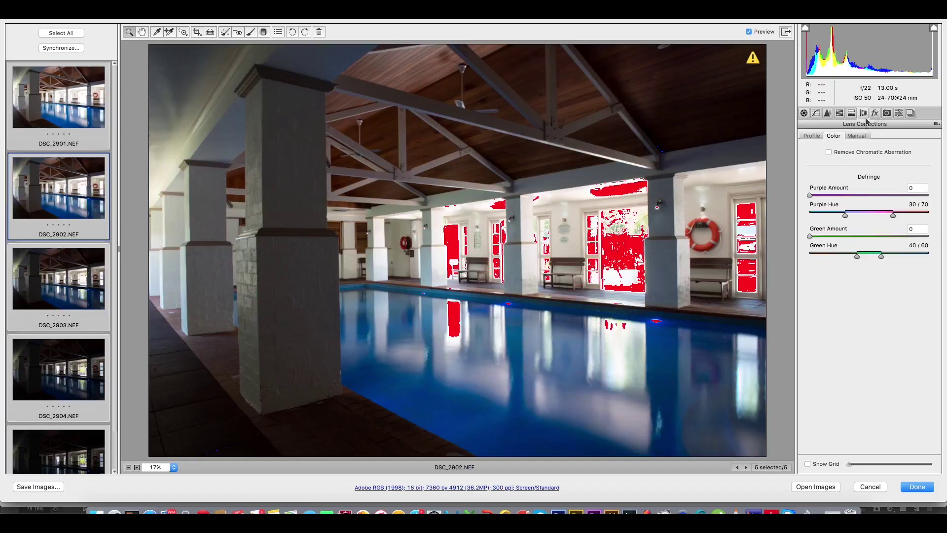
left_click(812, 136)
left_click(827, 152)
left_click(839, 136)
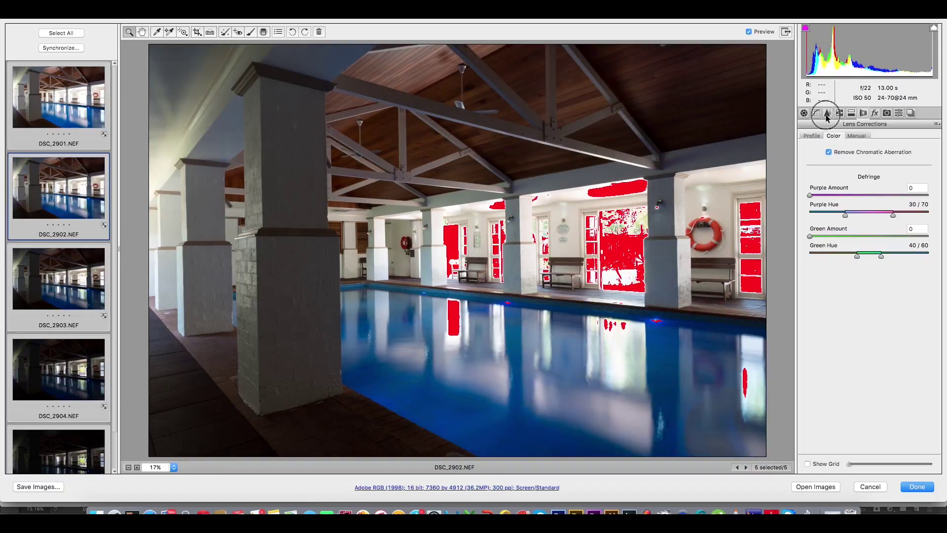
Step: Raise luminance noise reduction and inspect the noise at 300% zoom
left_click(828, 113)
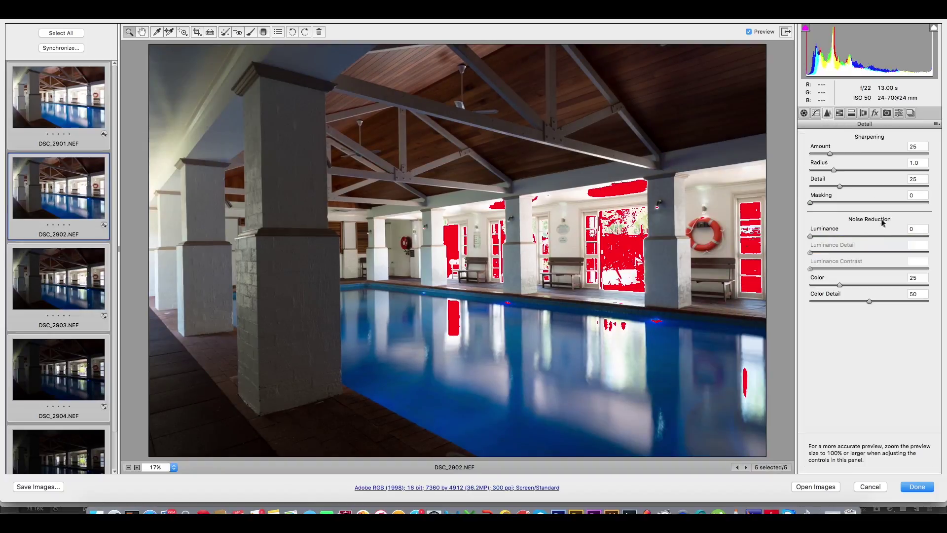
left_click(851, 236)
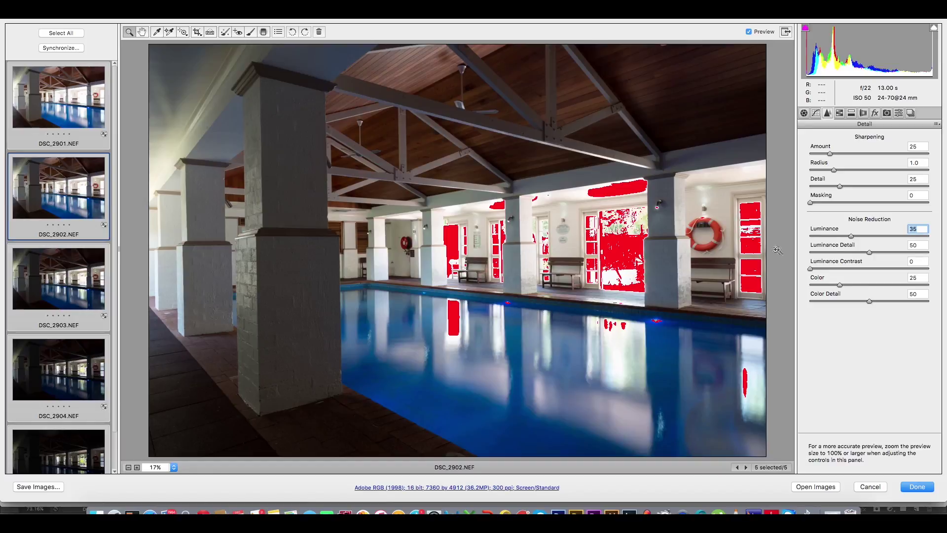
left_click(723, 217)
left_click(721, 219)
left_click(672, 290)
scroll(557, 174, "down", 5)
scroll(590, 397, "down", 5)
scroll(541, 178, "down", 5)
scroll(548, 133, "down", 5)
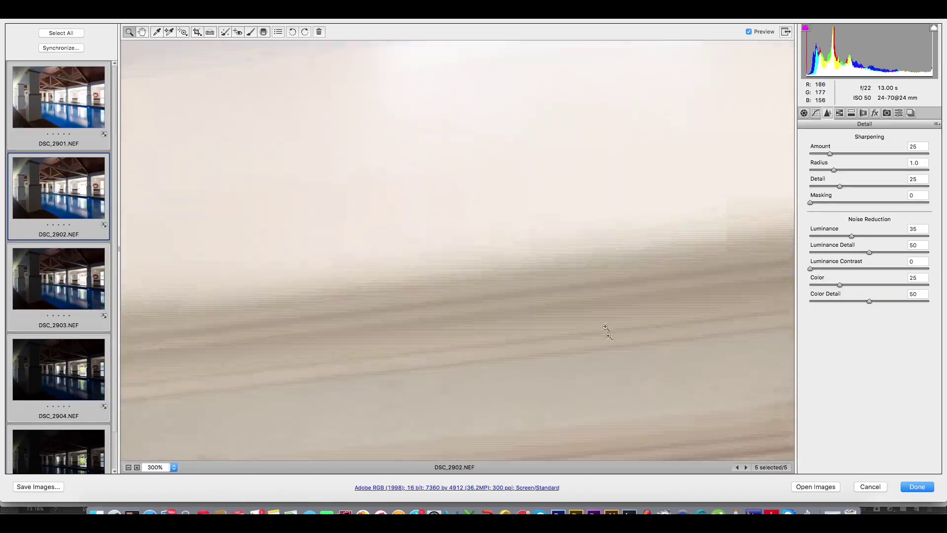
scroll(563, 178, "down", 5)
scroll(563, 180, "down", 5)
scroll(563, 180, "down", 5)
scroll(562, 179, "down", 5)
scroll(791, 176, "down", 5)
scroll(772, 190, "down", 2)
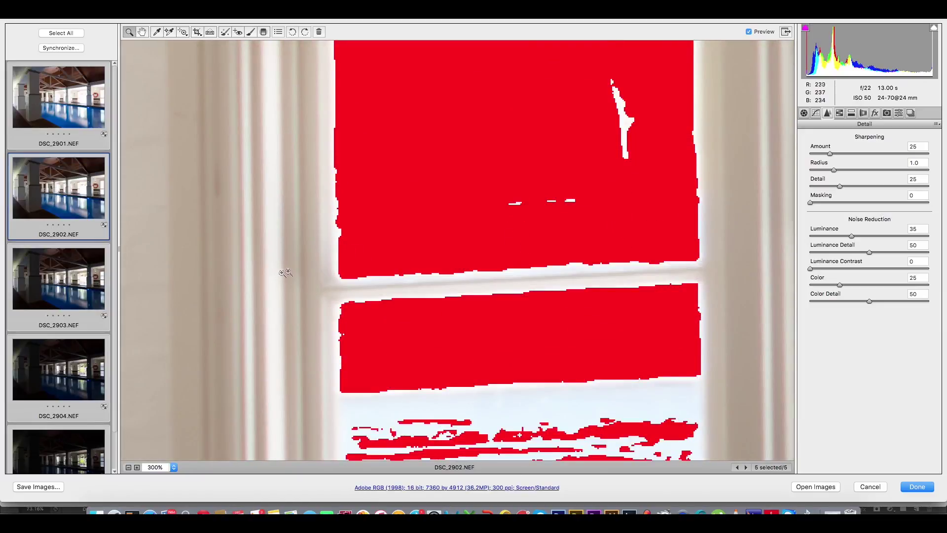
scroll(656, 216, "left", 3)
scroll(666, 216, "left", 5)
scroll(661, 215, "left", 10)
scroll(632, 223, "left", 5)
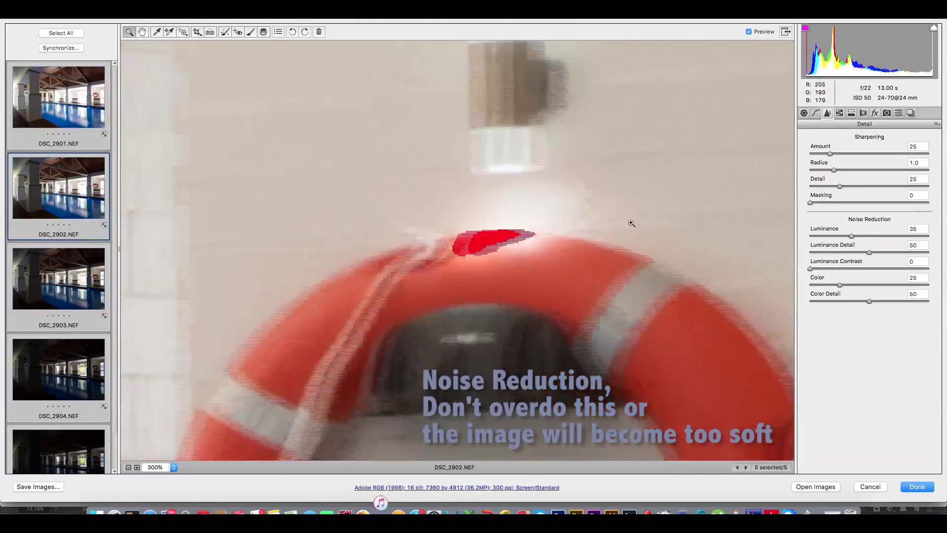
scroll(631, 223, "left", 5)
Step: Settle luminance noise reduction at 31 and sharpening Amount at 46, then fit the photo in view
mouse_move(849, 238)
left_mouse_down()
mouse_move(811, 238)
mouse_move(847, 236)
left_mouse_up()
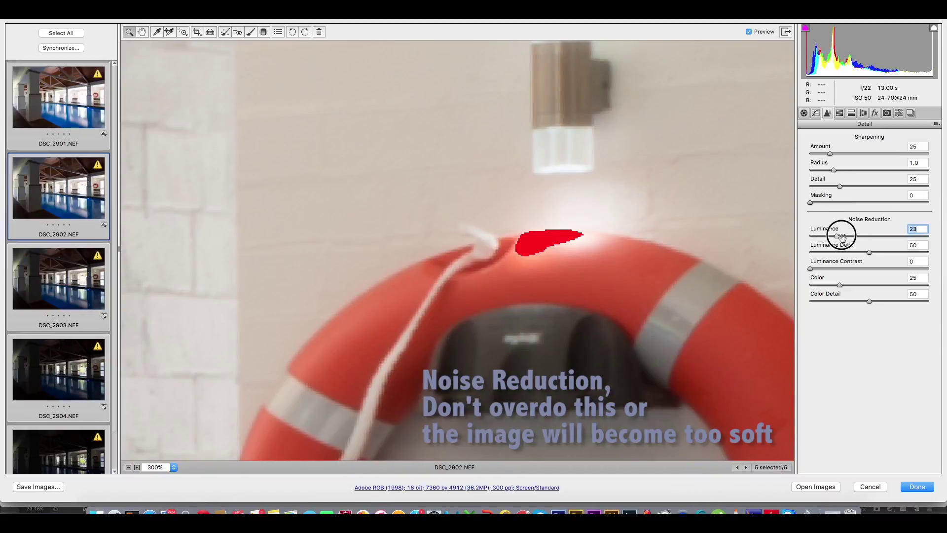
left_click(847, 154)
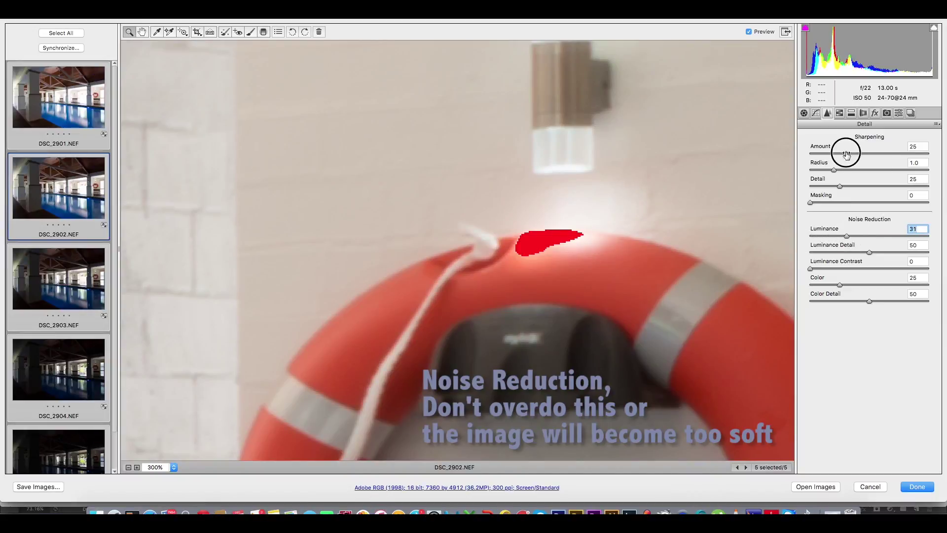
left_click(174, 467)
left_click(191, 497)
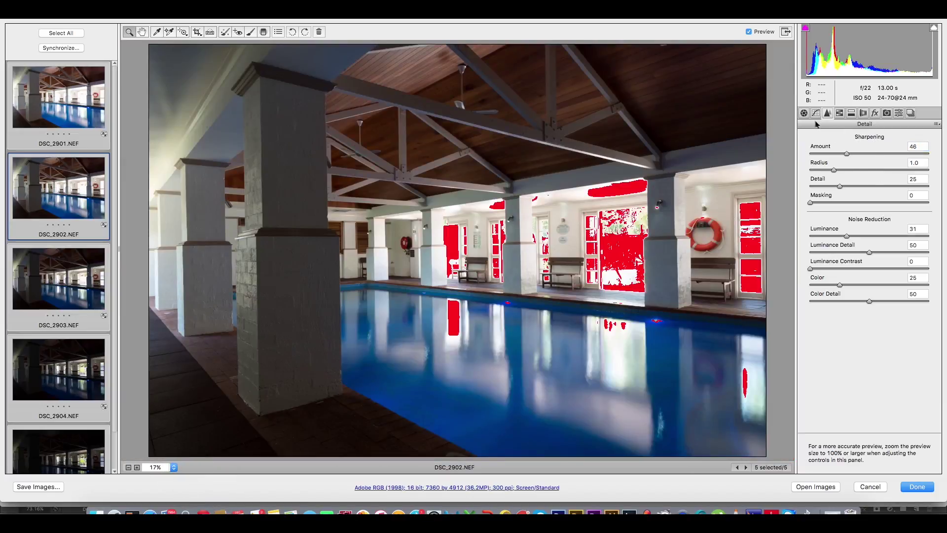
Step: In the Basic panel, pull Highlights down to about -45 and raise Contrast
left_click(803, 113)
mouse_move(864, 241)
left_mouse_down()
mouse_move(834, 246)
mouse_move(851, 272)
mouse_move(833, 277)
left_mouse_up()
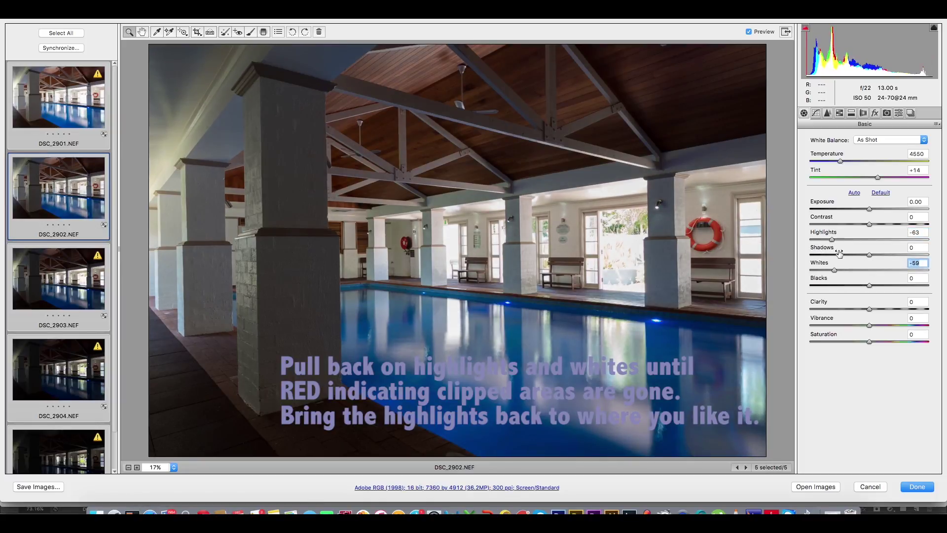
left_click_drag(832, 239, 841, 239)
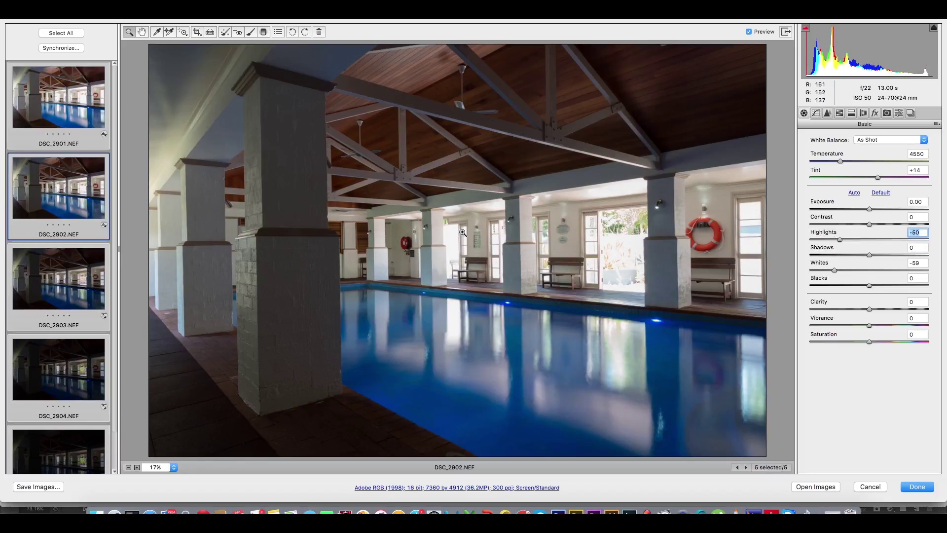
left_click_drag(840, 239, 840, 240)
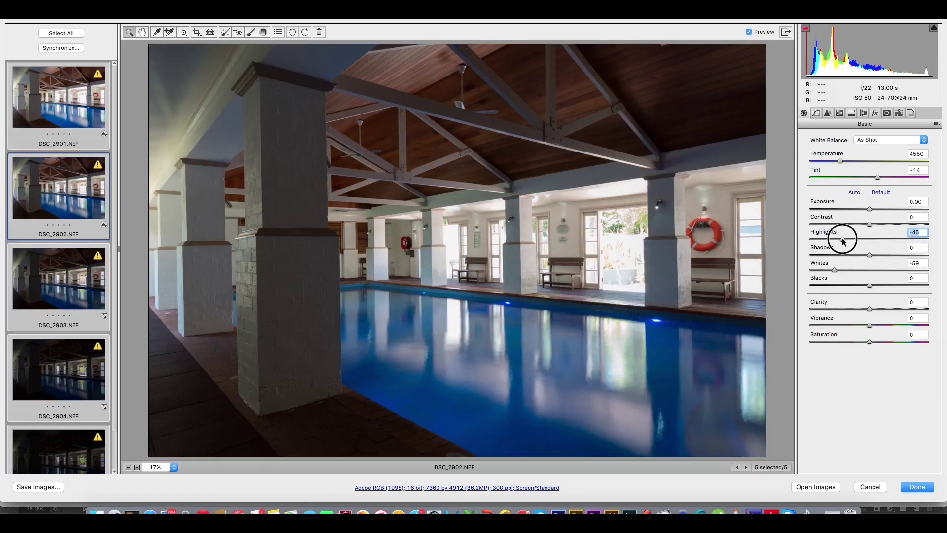
left_click_drag(840, 240, 900, 257)
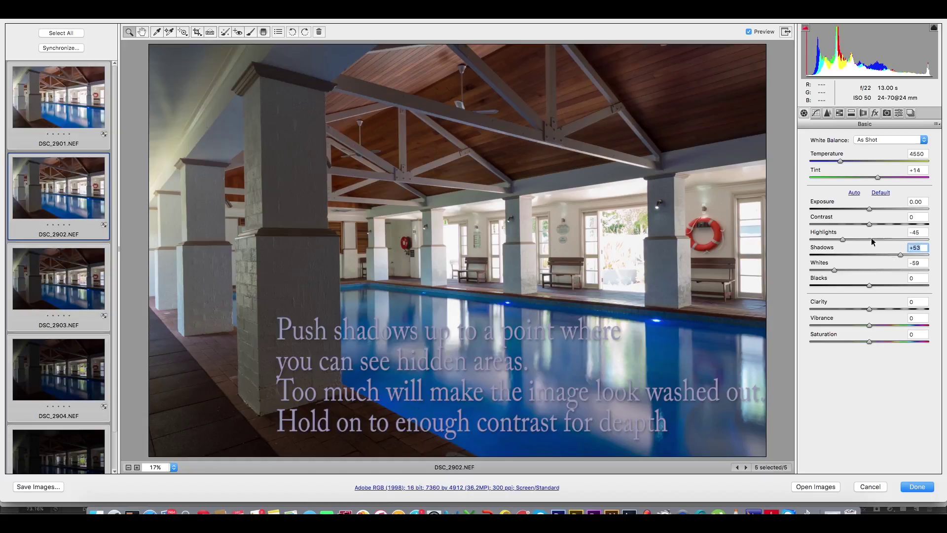
mouse_move(871, 225)
left_mouse_down()
mouse_move(901, 226)
mouse_move(854, 224)
mouse_move(901, 226)
left_mouse_up()
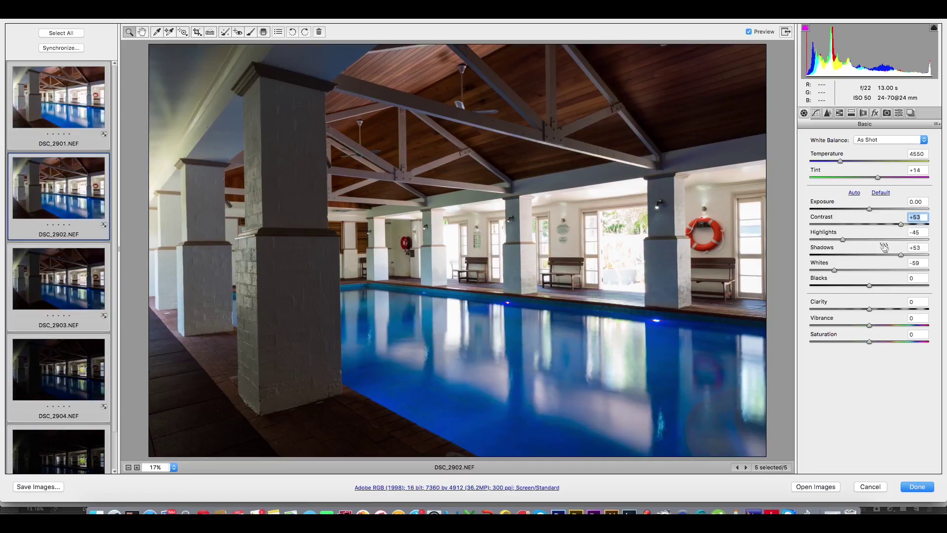
Step: Settle Highlights at -33 and Clarity at +13, then view DSC_2901 alone
left_click_drag(843, 240, 853, 240)
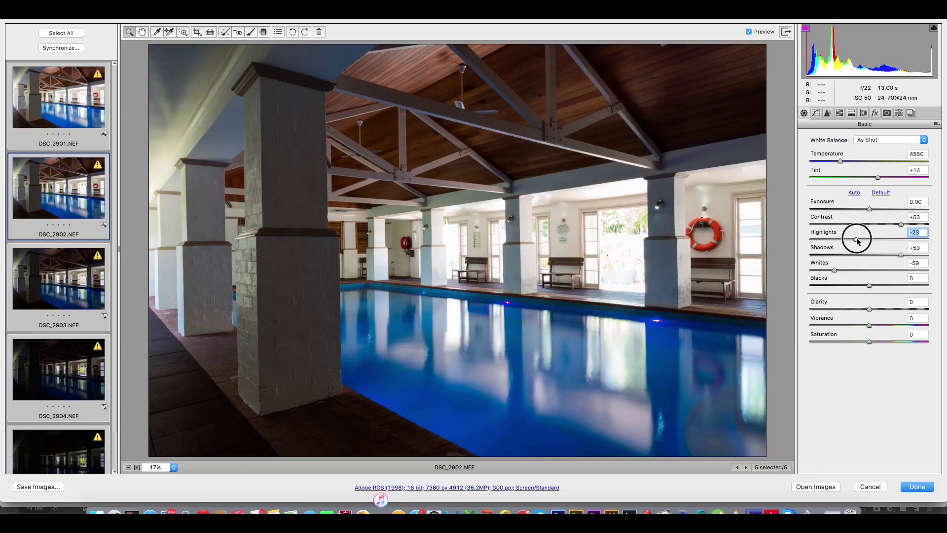
left_click_drag(853, 241, 851, 241)
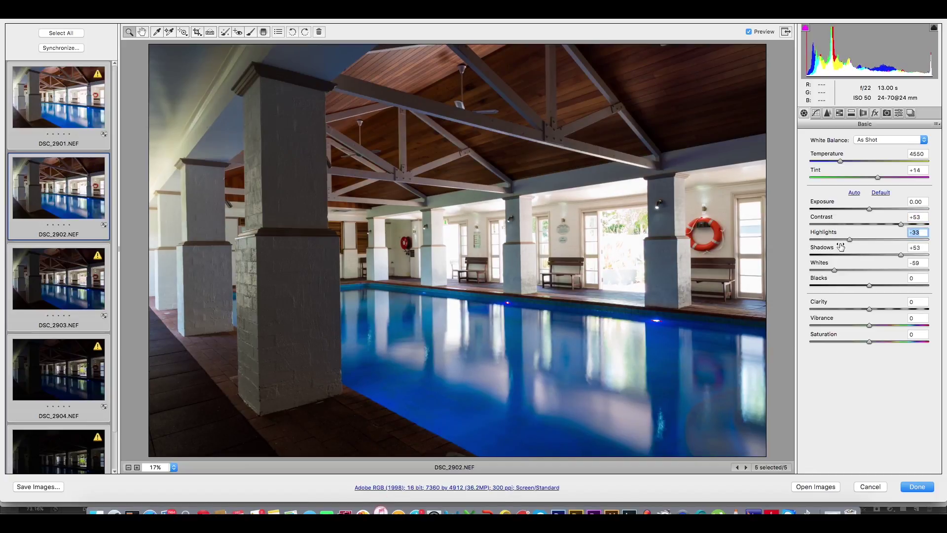
left_click(879, 309)
left_click(876, 309)
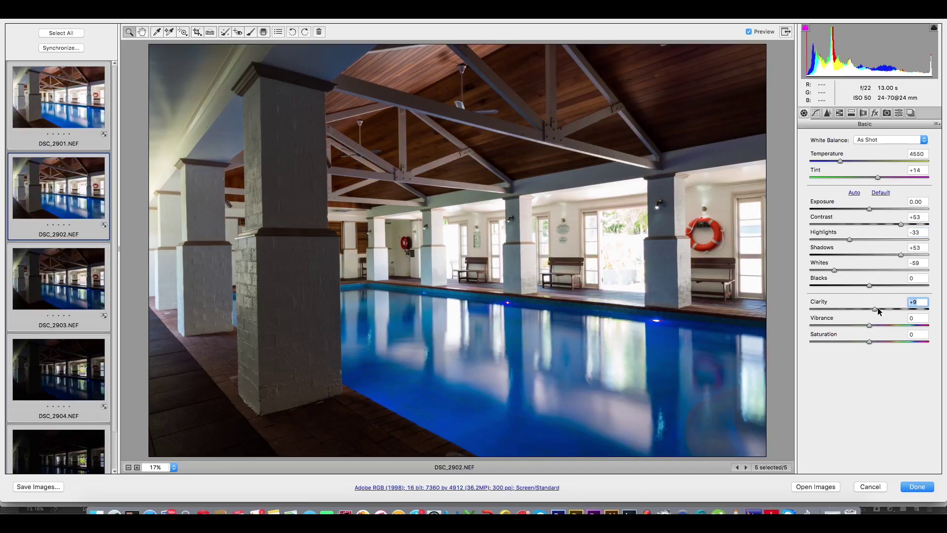
left_click(877, 309)
left_click(87, 123)
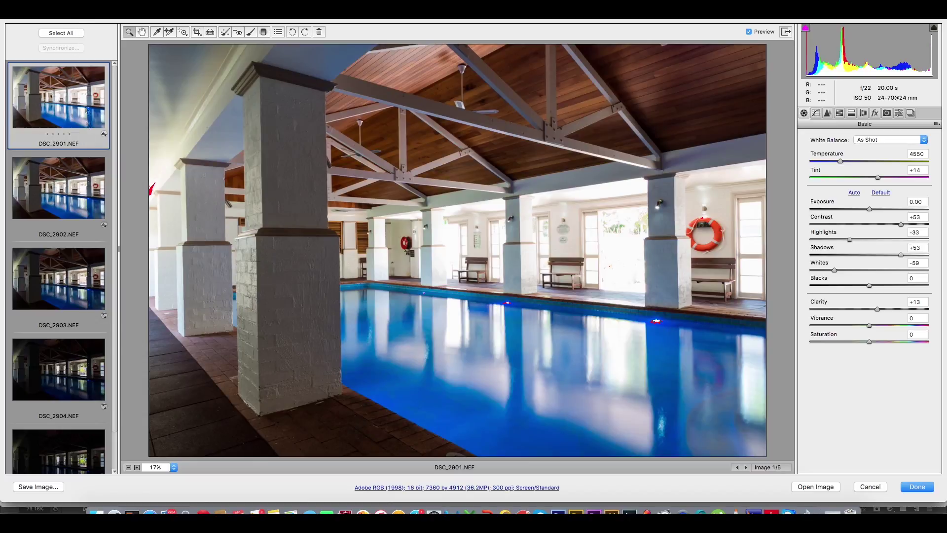
Step: Inspect each exposure from DSC_2905 back up to the brightest DSC_2901
left_click(83, 387)
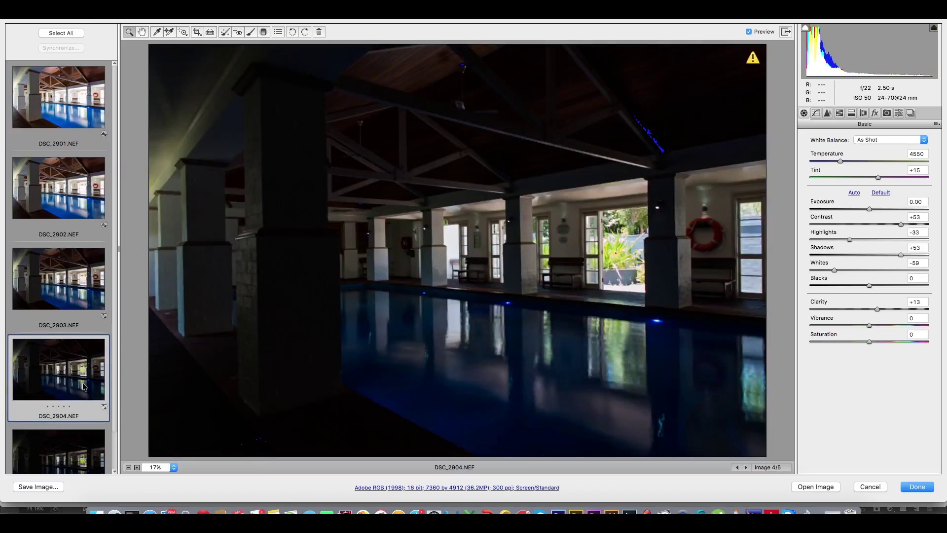
left_click(82, 450)
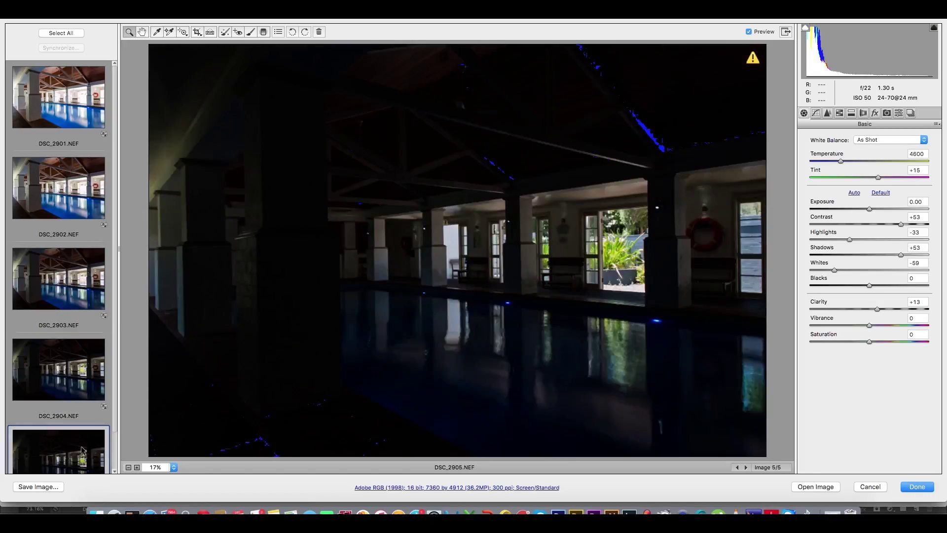
left_click(68, 375)
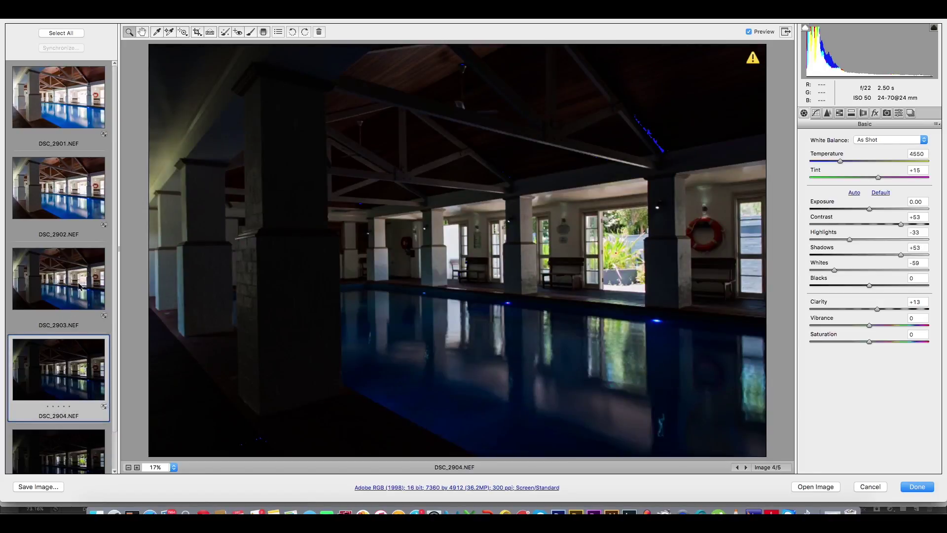
left_click(80, 285)
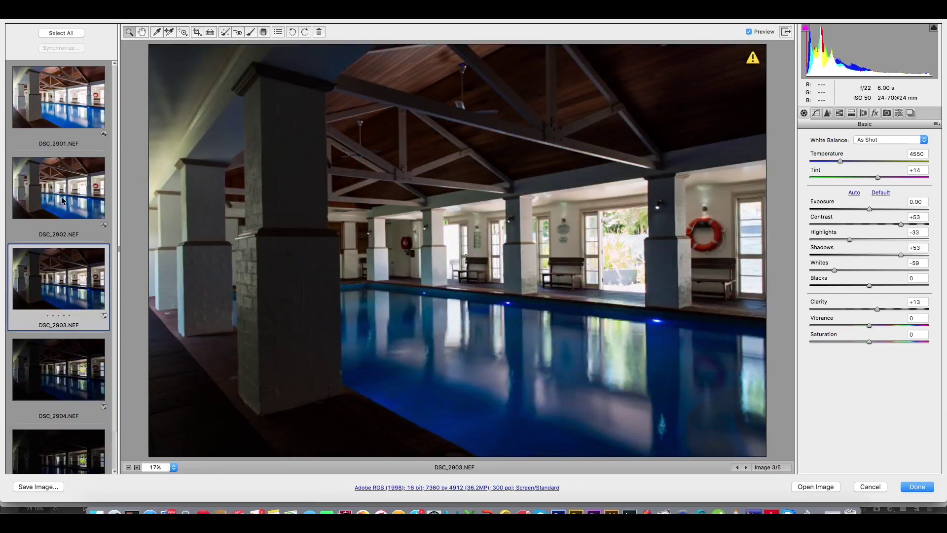
left_click(54, 167)
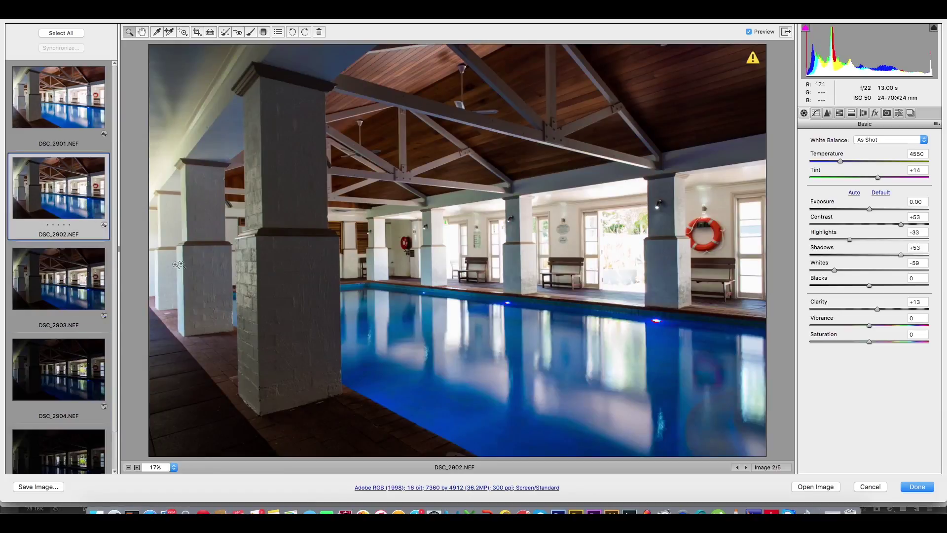
left_click(60, 122)
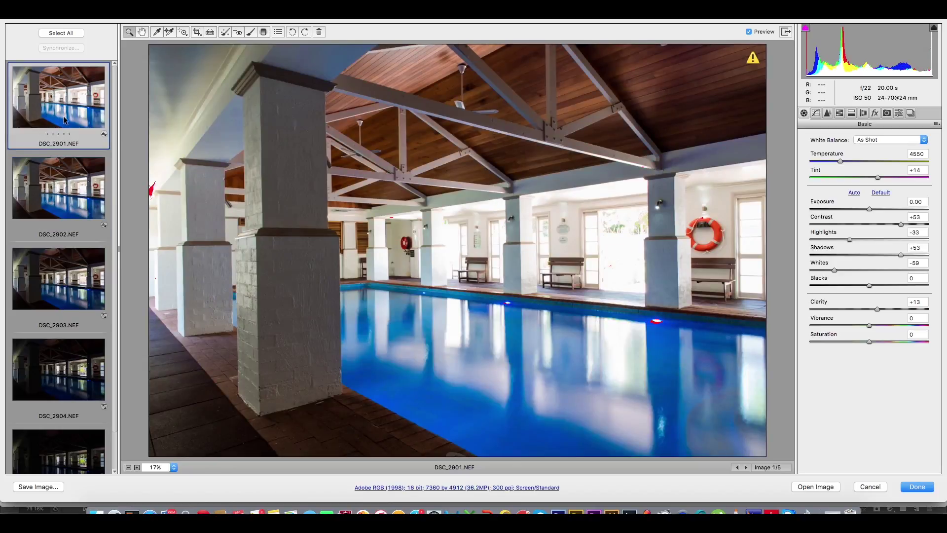
Step: Set Vibrance -8 and Shadows +60 on all five exposures and open them in Photoshop
left_click(64, 33)
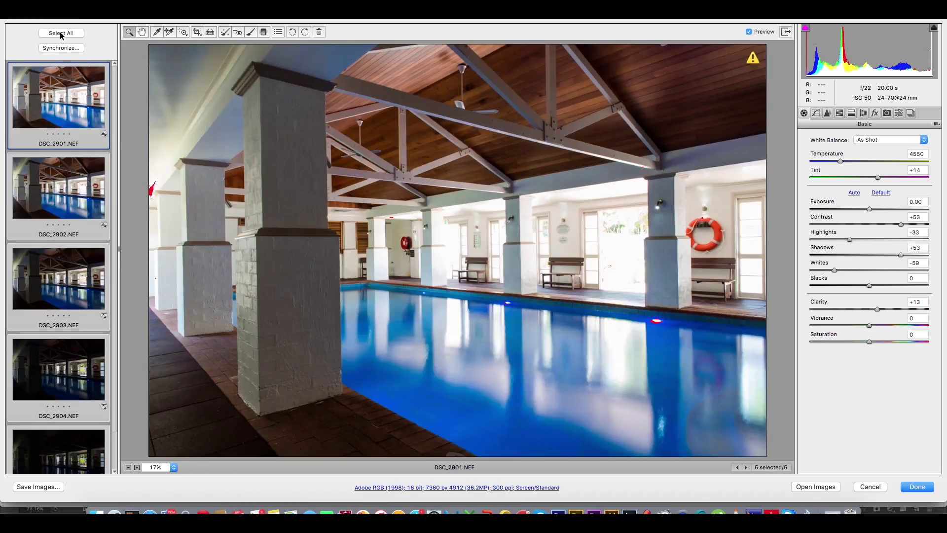
left_click(865, 325)
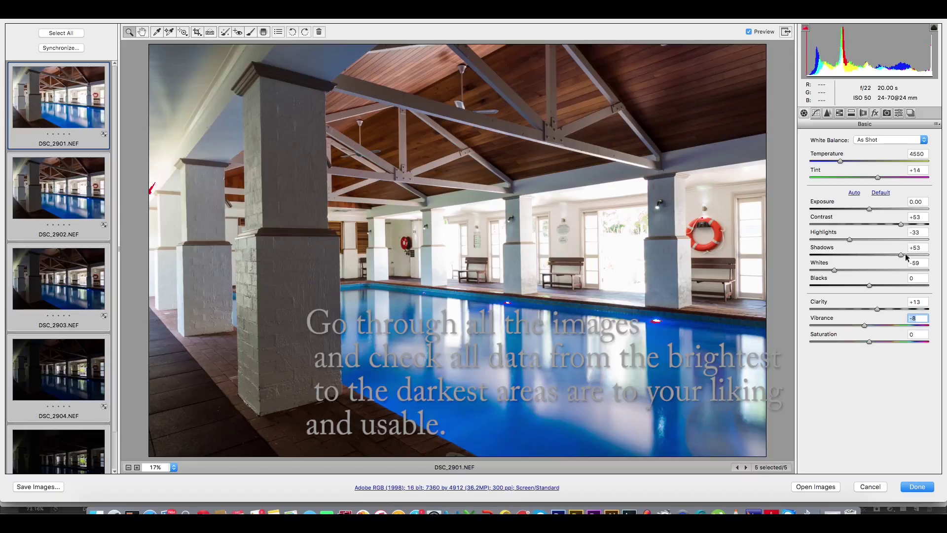
left_click_drag(901, 255, 906, 255)
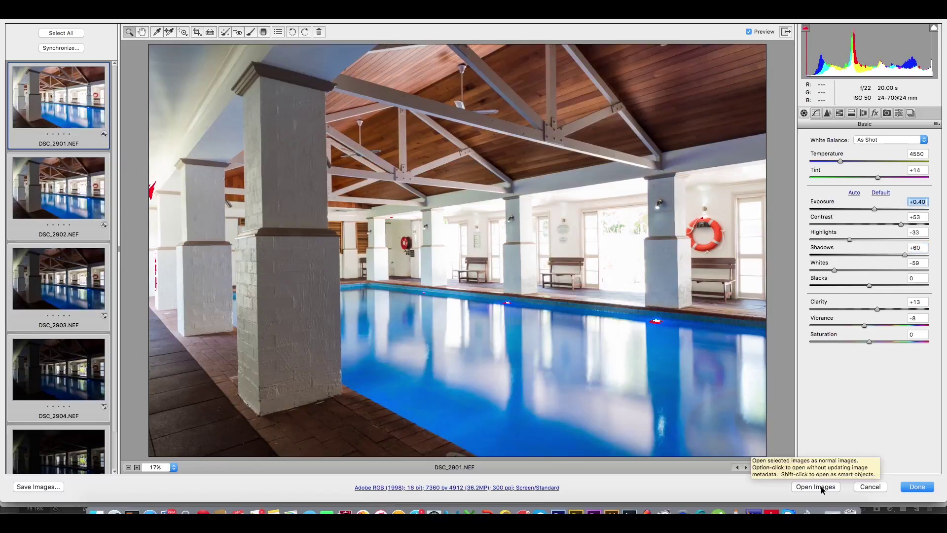
left_click(817, 486)
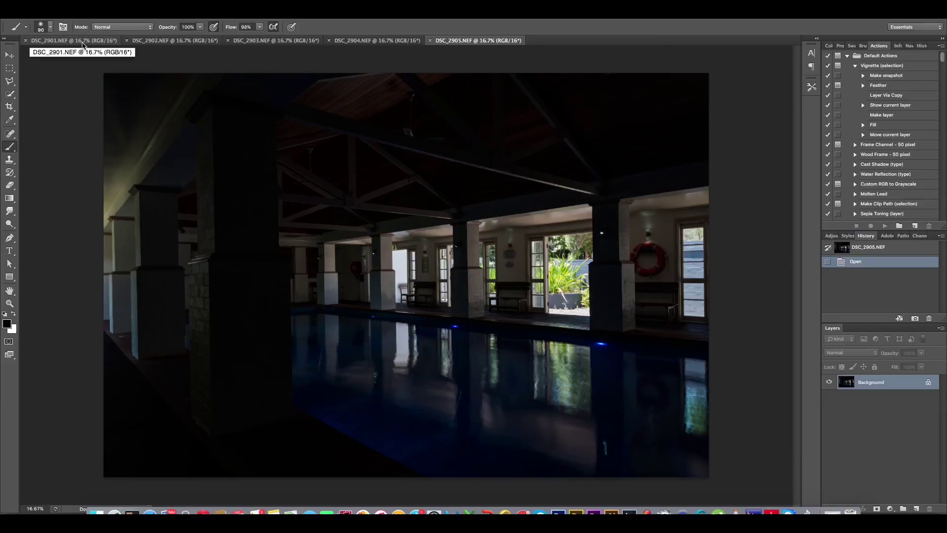
Step: Compare DSC_2901, DSC_2902 and DSC_2903, then move the DSC_2903 tab to the far right
left_click(82, 41)
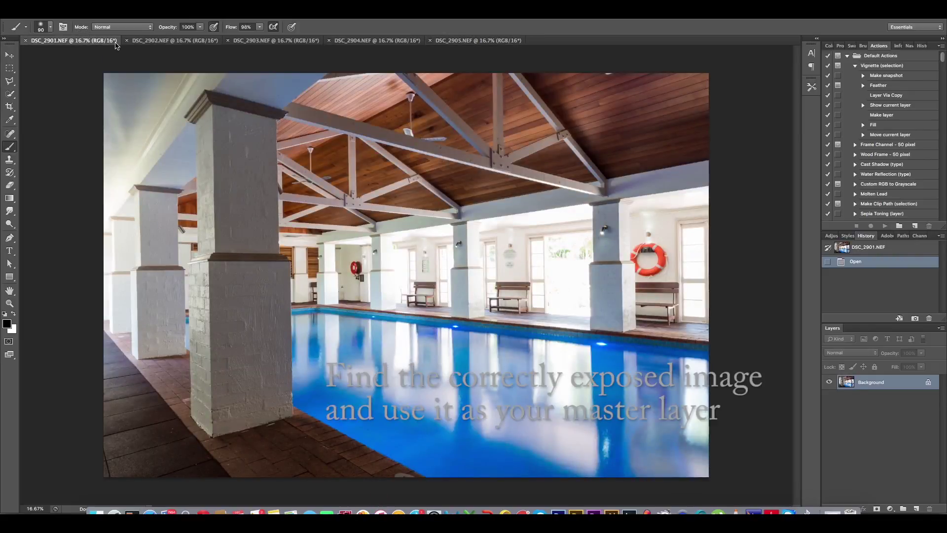
left_click(194, 42)
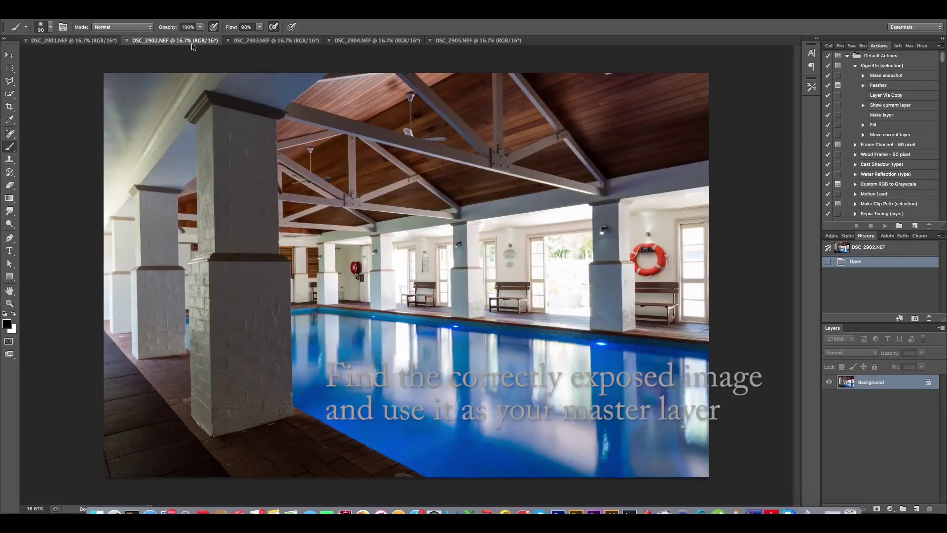
left_click(286, 41)
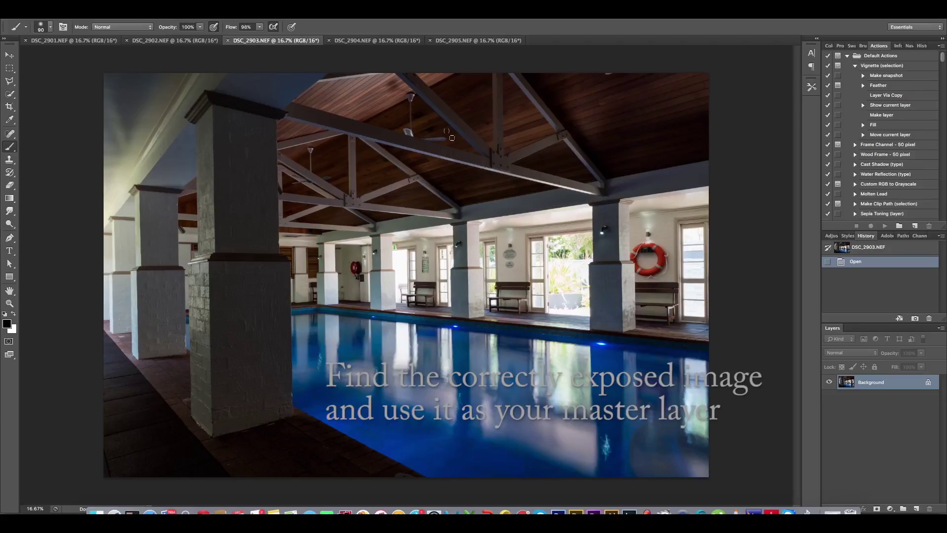
left_click_drag(279, 44, 504, 47)
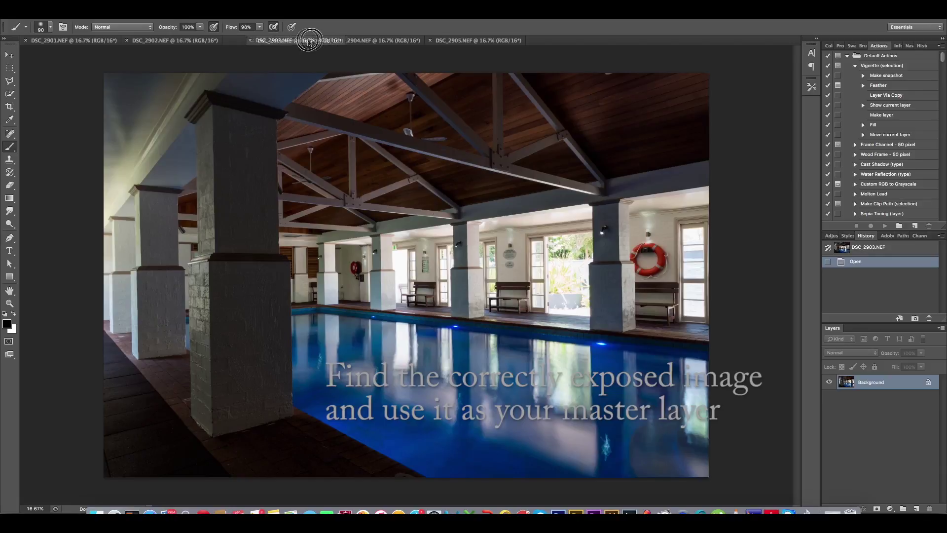
left_click_drag(503, 47, 491, 47)
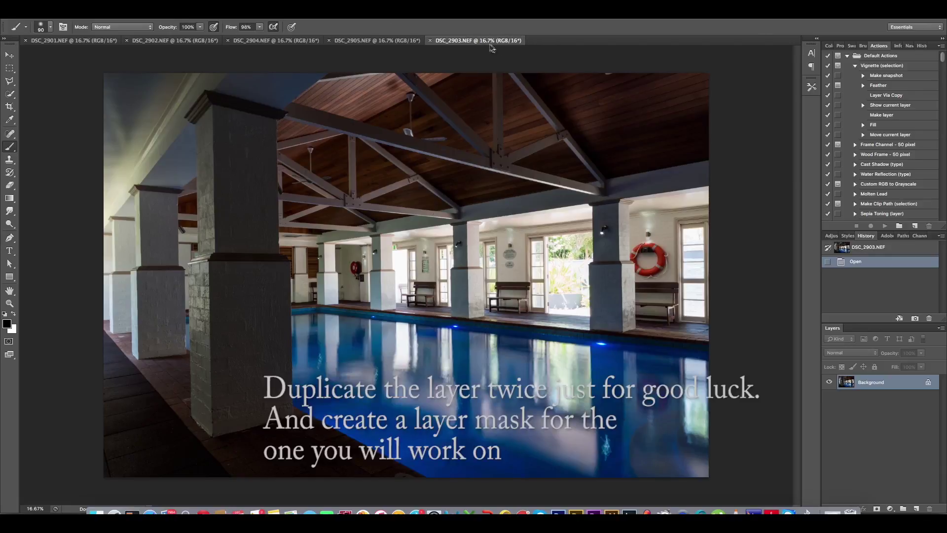
Step: Duplicate the Background layer twice and add a layer mask to Background copy 2
left_click_drag(904, 384, 916, 509)
left_click_drag(902, 384, 917, 508)
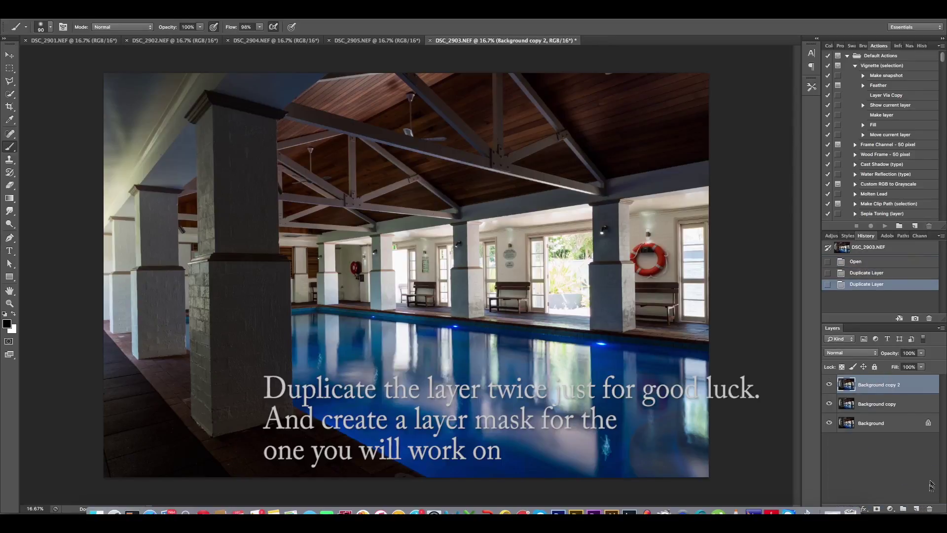
left_click(877, 509)
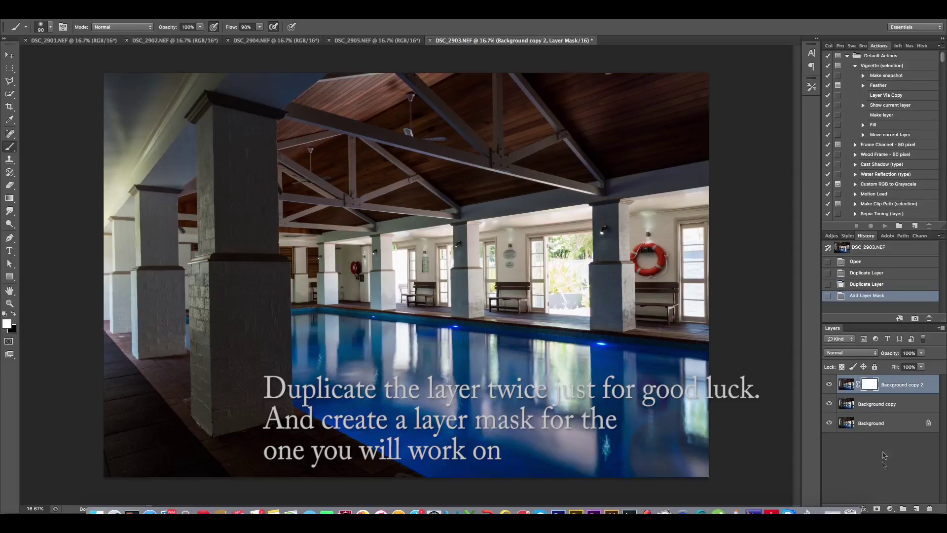
left_click(878, 407)
Step: Copy the whole dark DSC_2905 exposure and paste it into DSC_2903 below the masked layer
left_click(383, 41)
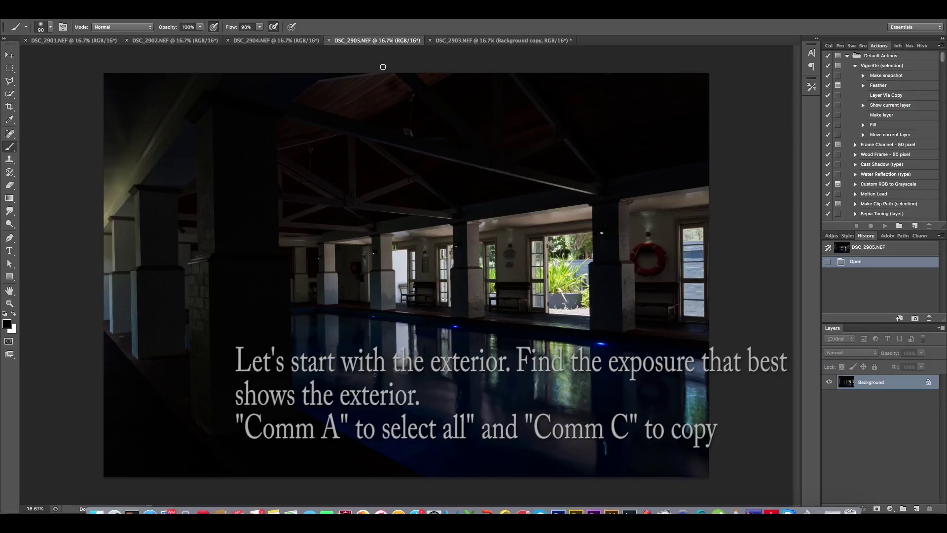
key("super+a")
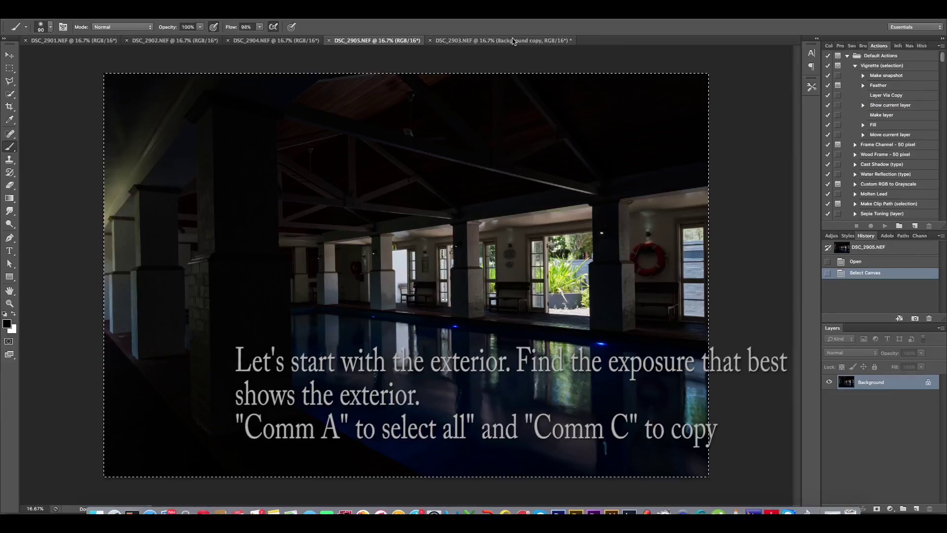
left_click(528, 40)
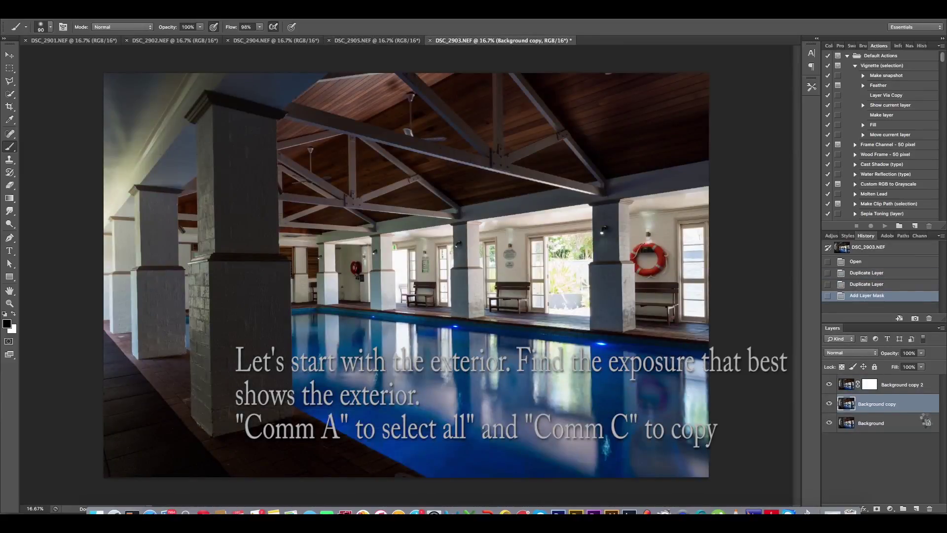
key("super+v")
left_click(869, 384)
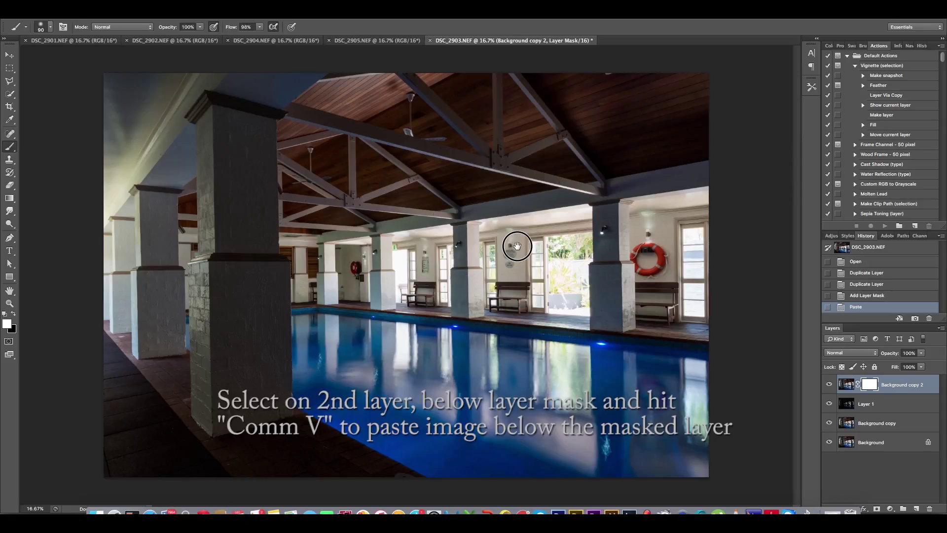
scroll(515, 245, "up", 5)
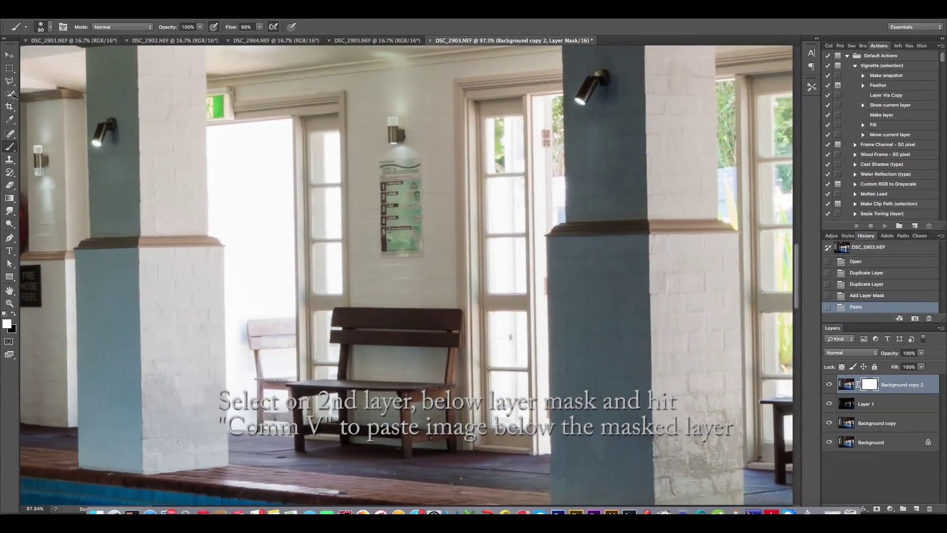
left_click(13, 94)
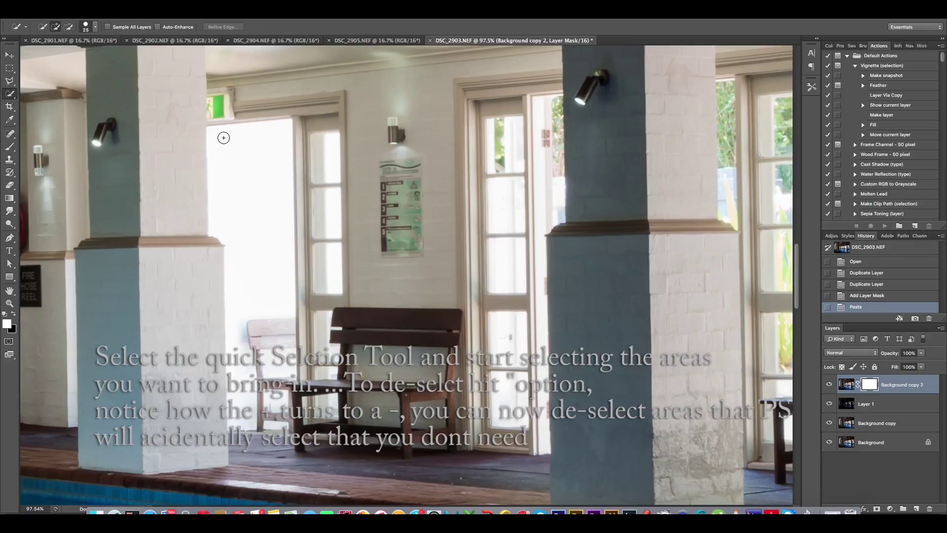
Step: Hide Background copy 2 and quick-select the garden doorway's plants up to the trees
left_click(830, 384)
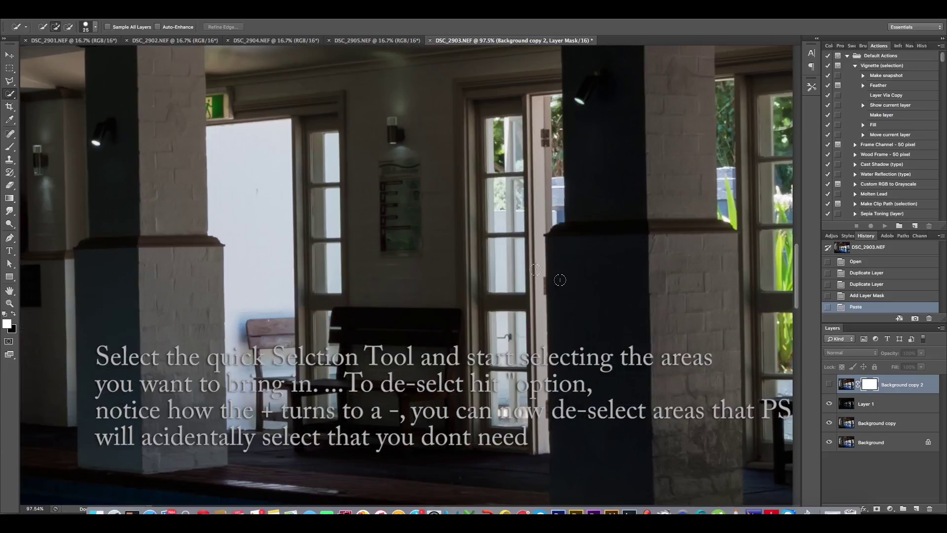
left_click_drag(230, 169, 237, 192)
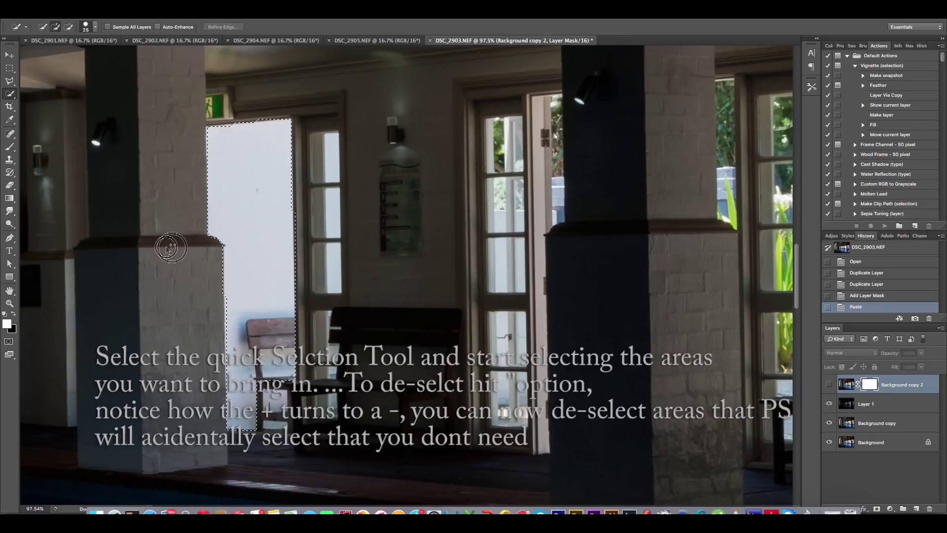
left_click_drag(341, 267, 128, 245)
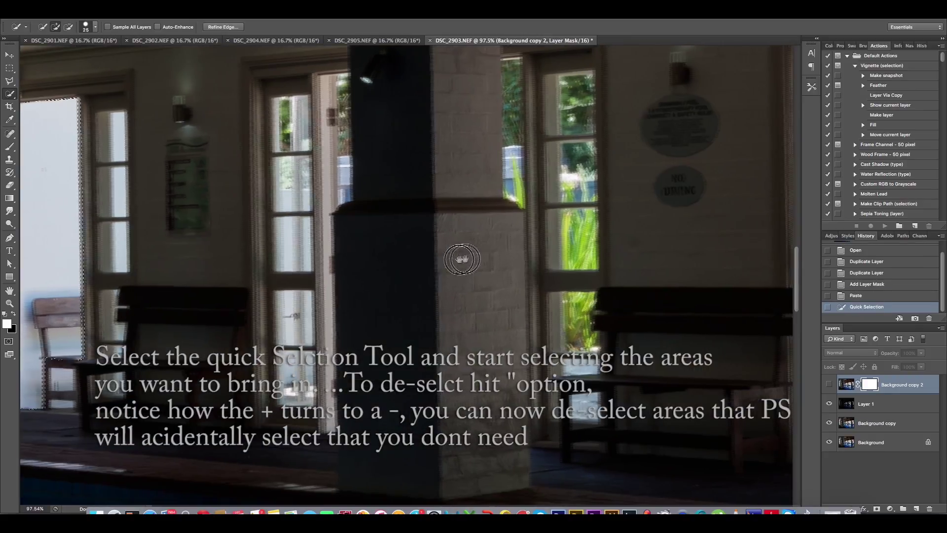
left_click_drag(461, 258, 212, 263)
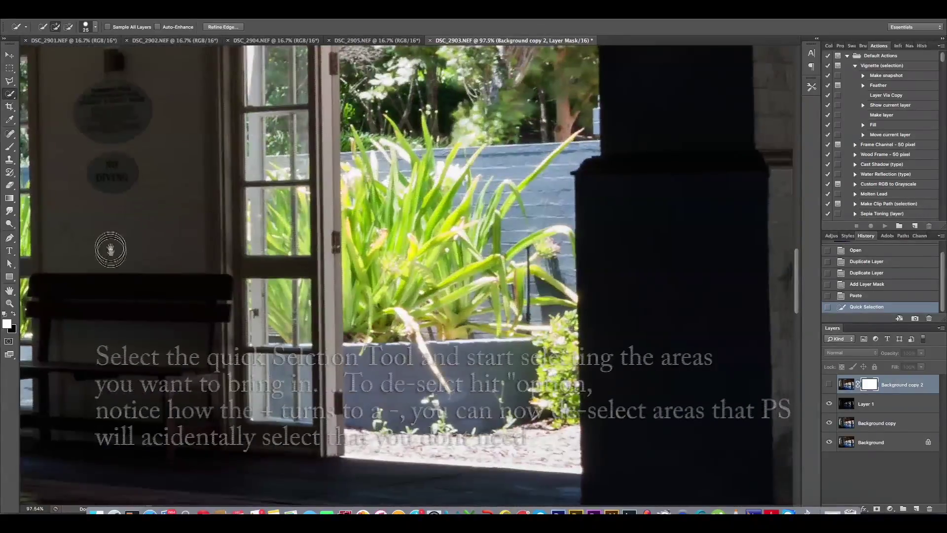
left_click_drag(272, 257, 99, 277)
mouse_move(371, 112)
left_mouse_down()
mouse_move(353, 449)
mouse_move(374, 396)
left_mouse_up()
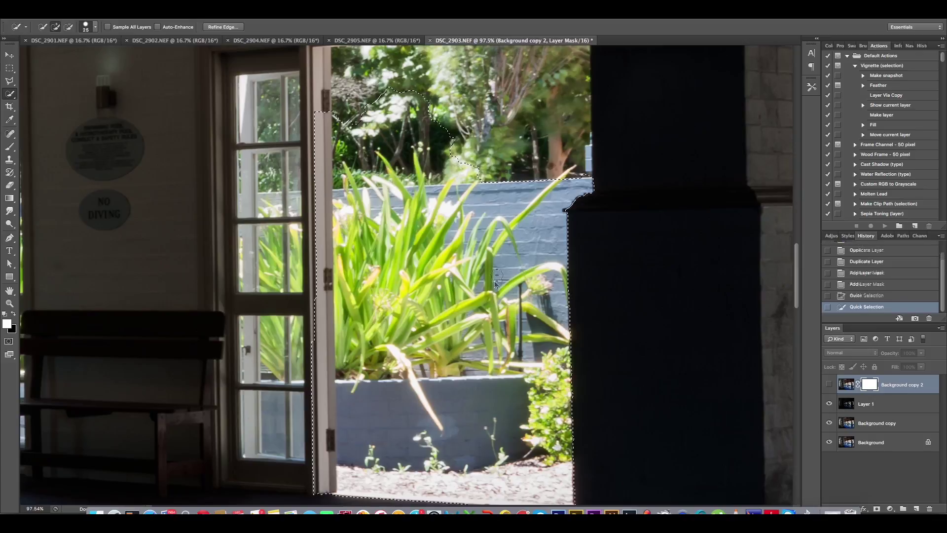
left_click_drag(510, 247, 476, 399)
mouse_move(531, 344)
left_mouse_down()
mouse_move(537, 312)
mouse_move(527, 227)
mouse_move(468, 205)
mouse_move(535, 197)
left_mouse_up()
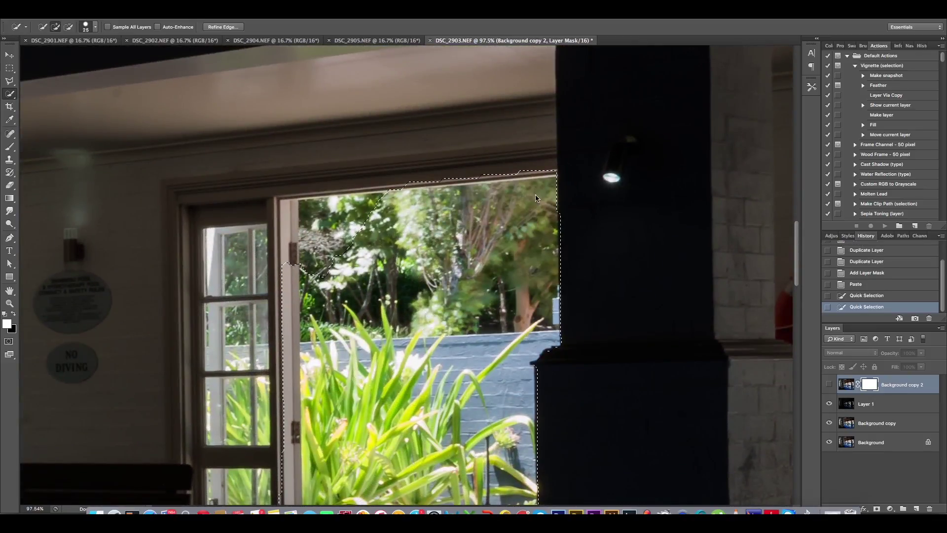
Step: Refine the doorway selection along the top window edge and left door frame
left_click_drag(383, 203, 327, 218)
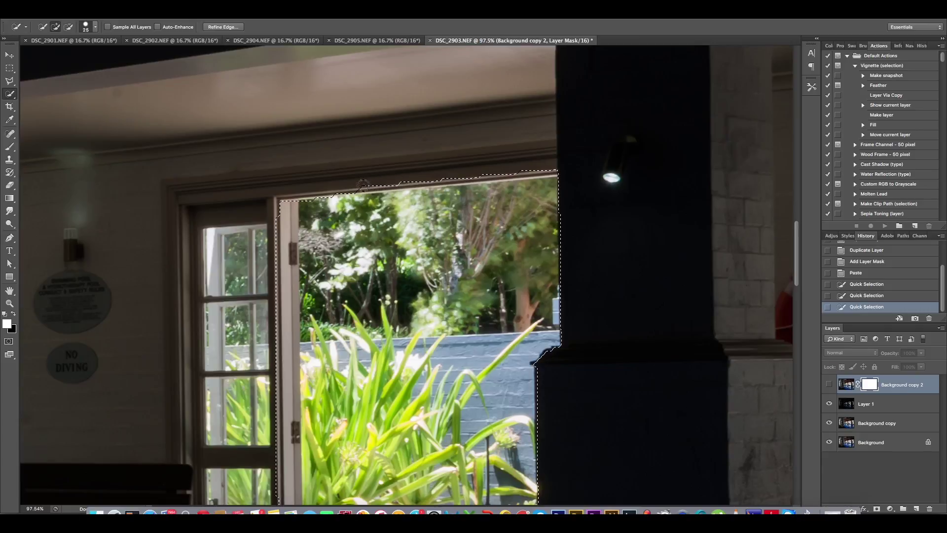
left_click_drag(360, 185, 489, 172)
left_click(552, 166)
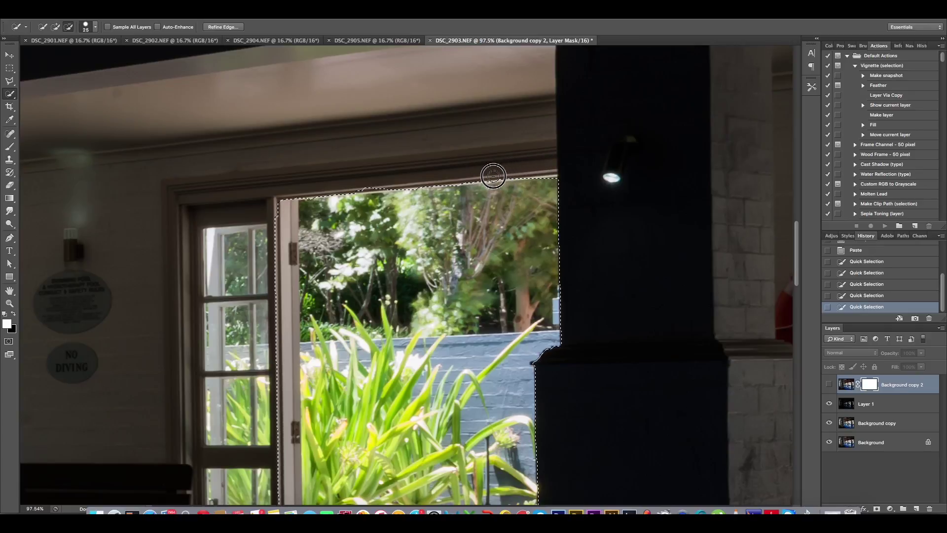
left_click(376, 183)
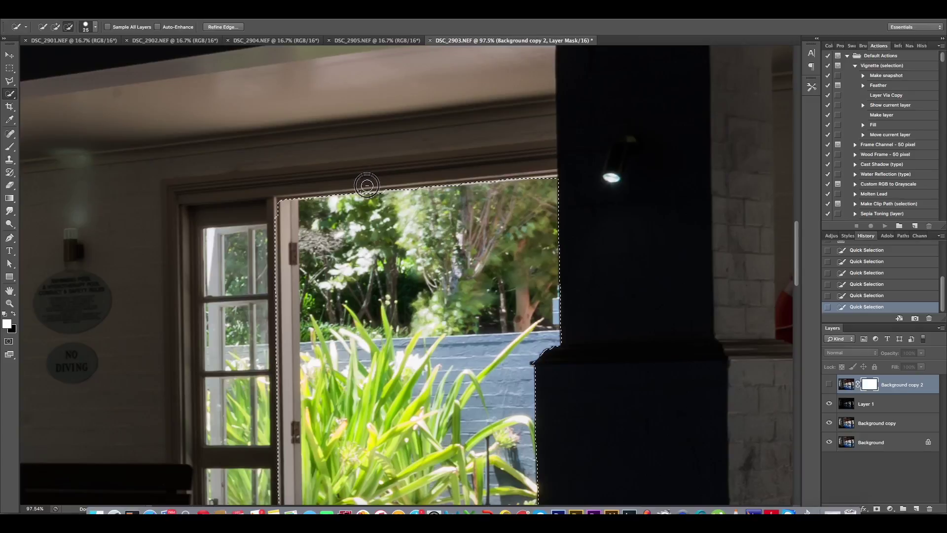
left_click_drag(361, 266, 403, 182)
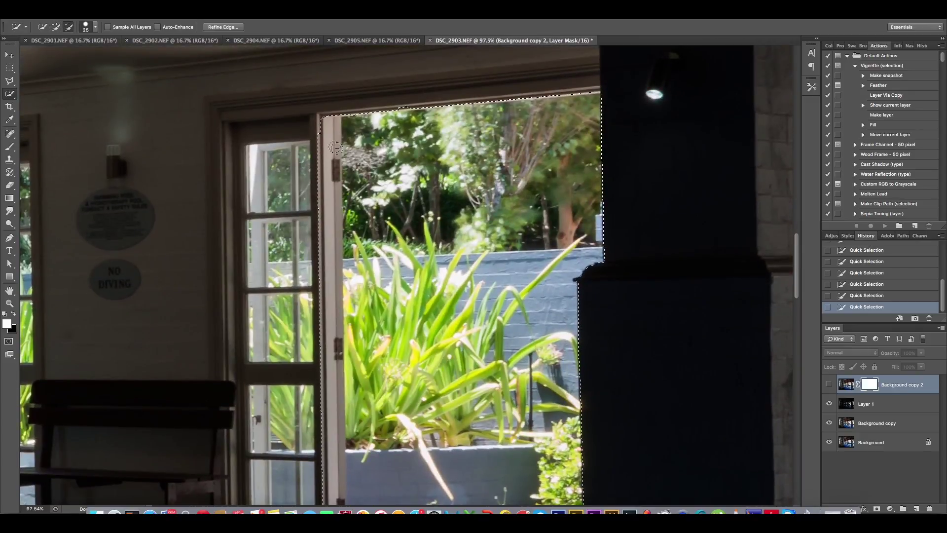
left_click_drag(327, 111, 334, 257)
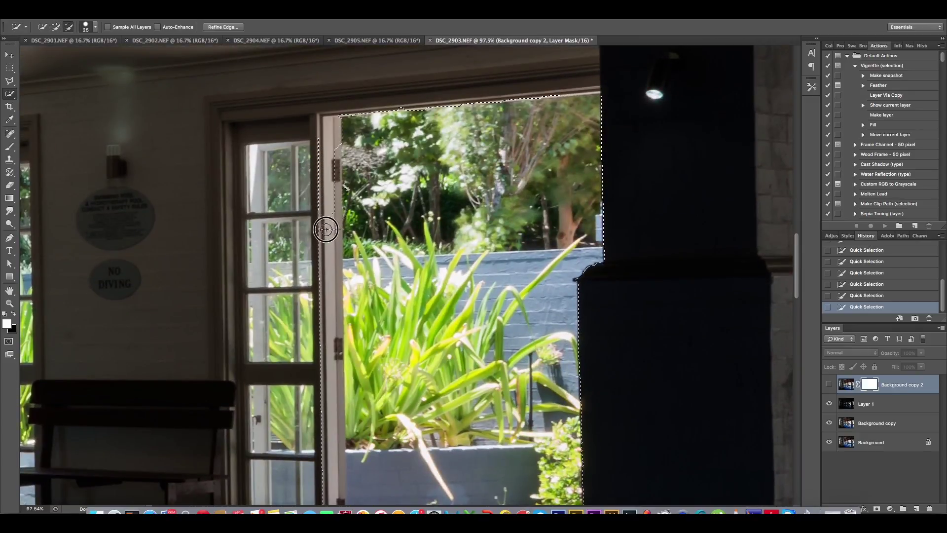
left_click_drag(318, 200, 314, 125)
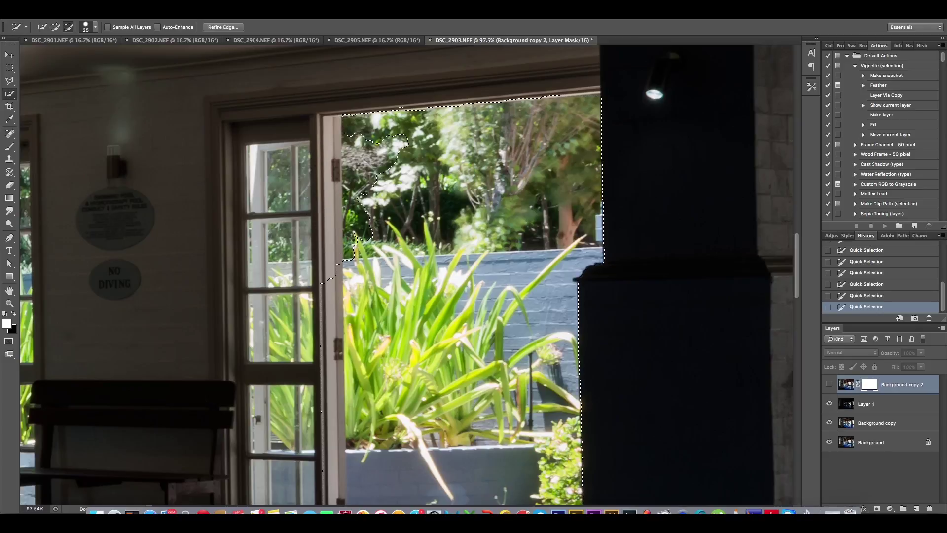
mouse_move(353, 261)
left_mouse_down()
mouse_move(360, 159)
mouse_move(332, 176)
left_mouse_up()
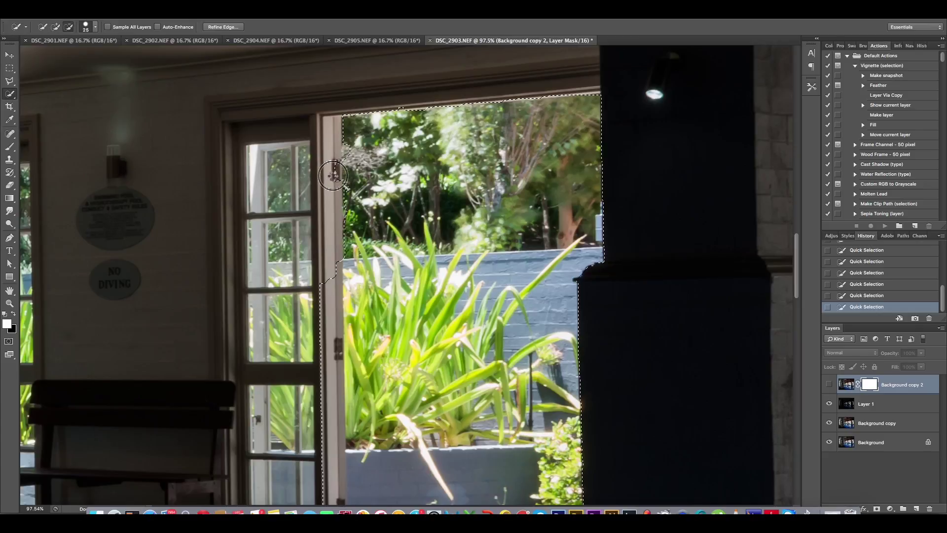
left_click_drag(345, 180, 350, 174)
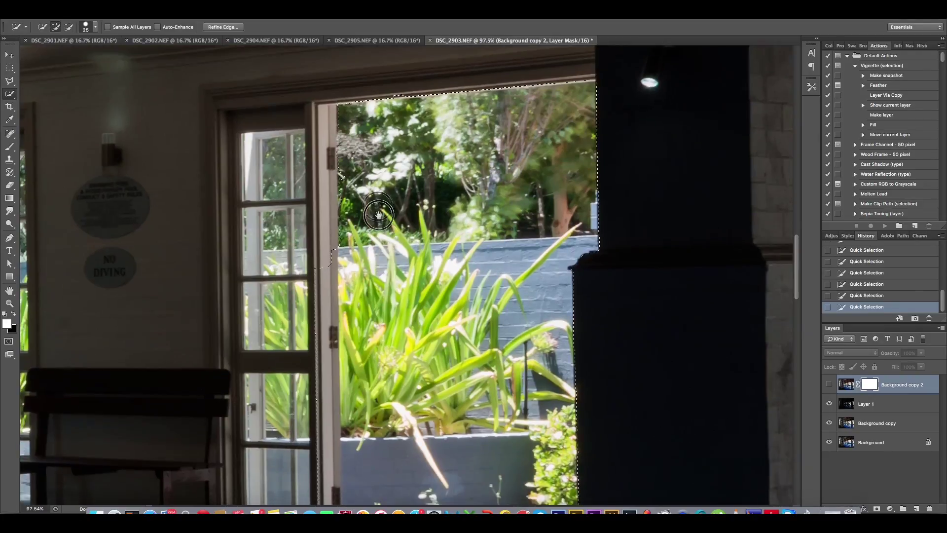
Step: Shrink the brush to size 10 and tighten the selection along the door frame and left plants
scroll(382, 236, "down", 5)
key("bracketleft")
key("bracketleft")
key("bracketleft")
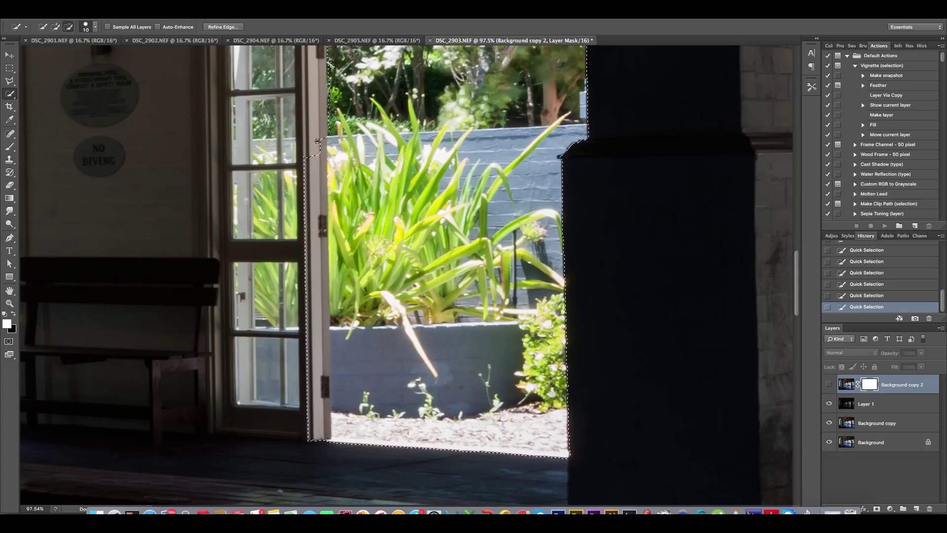
left_click_drag(315, 186, 297, 426)
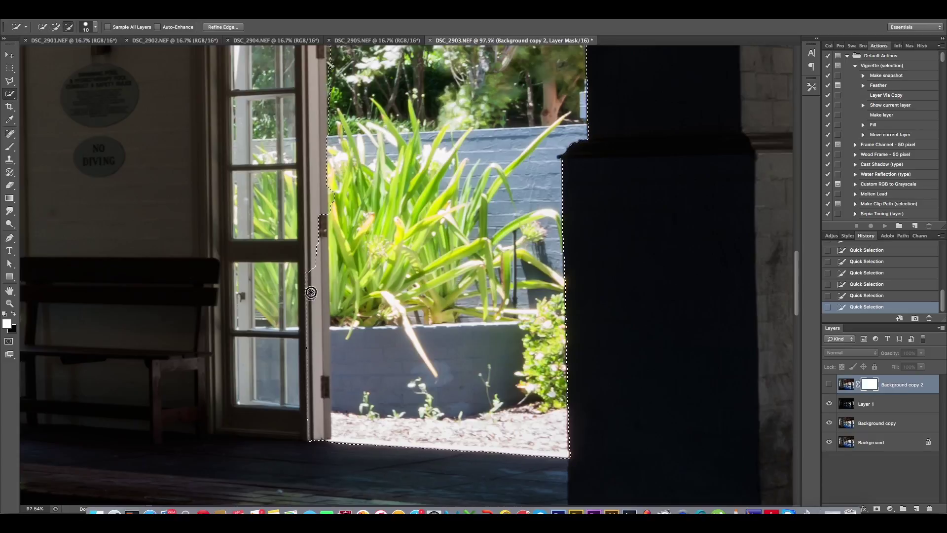
mouse_move(316, 449)
left_mouse_down()
mouse_move(320, 318)
mouse_move(319, 395)
left_mouse_up()
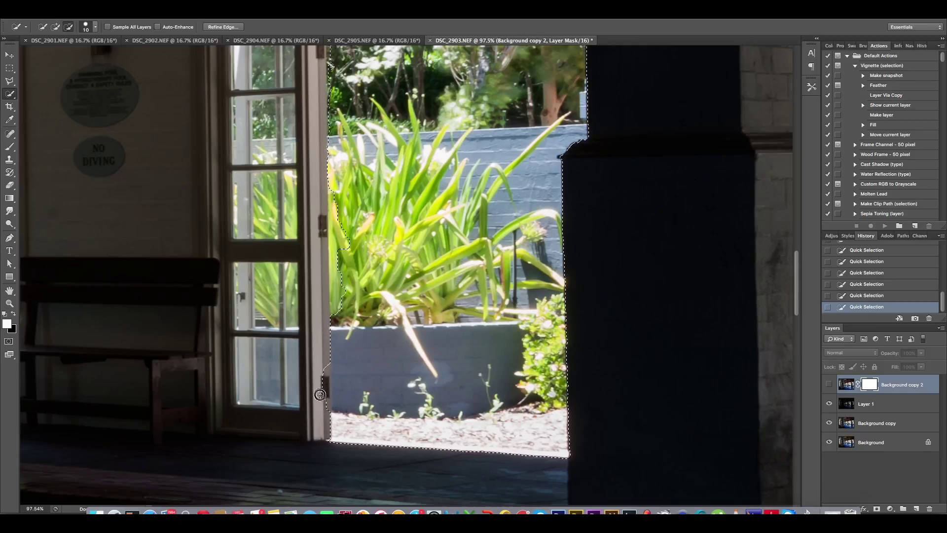
left_click_drag(344, 304, 337, 271)
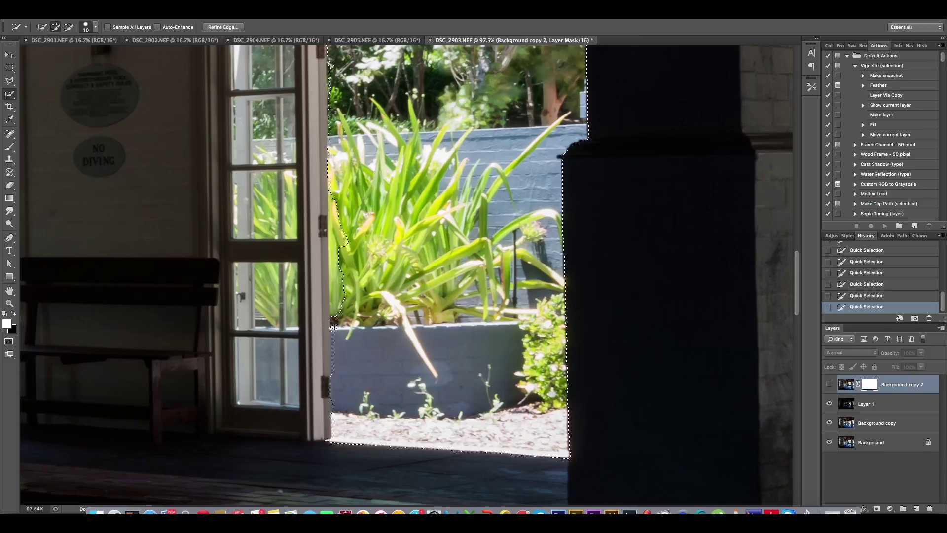
left_click_drag(336, 258, 334, 208)
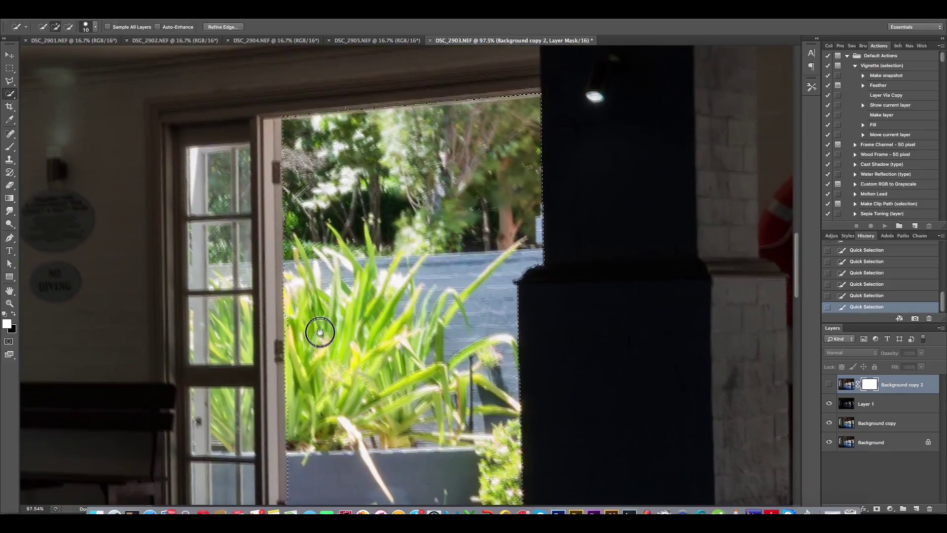
left_click_drag(320, 332, 197, 344)
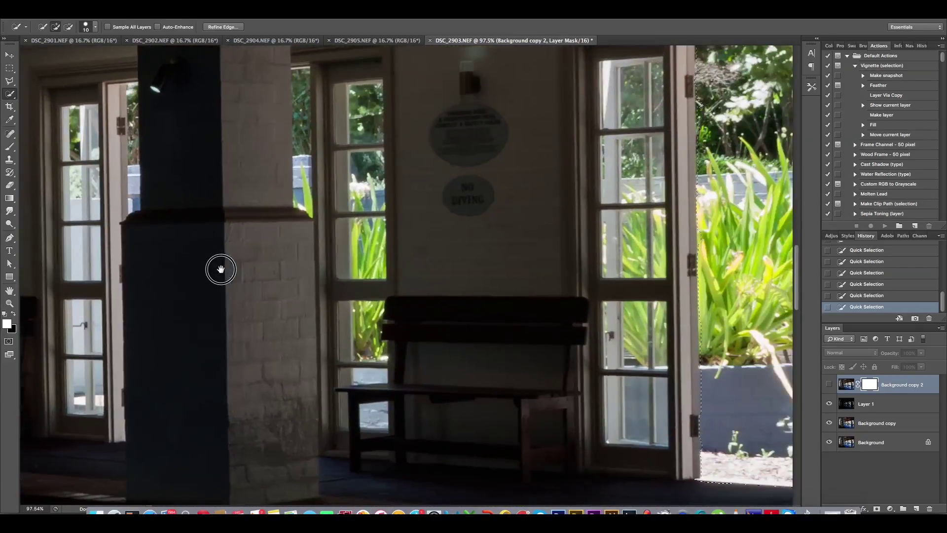
Step: Add the three window panes beside the NO DIVING sign, excluding the frame bar
left_click(366, 245)
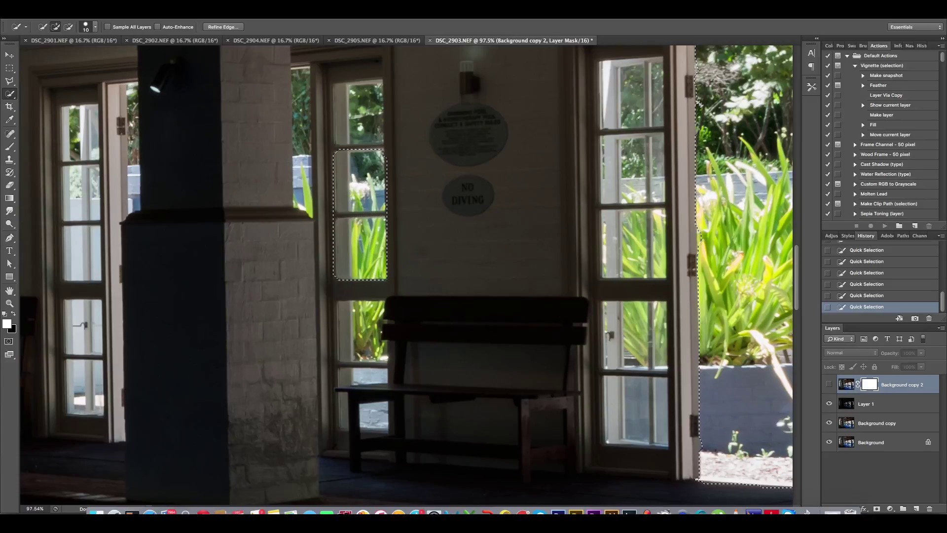
left_click(358, 168)
left_click(356, 103)
left_click(365, 145, "alt")
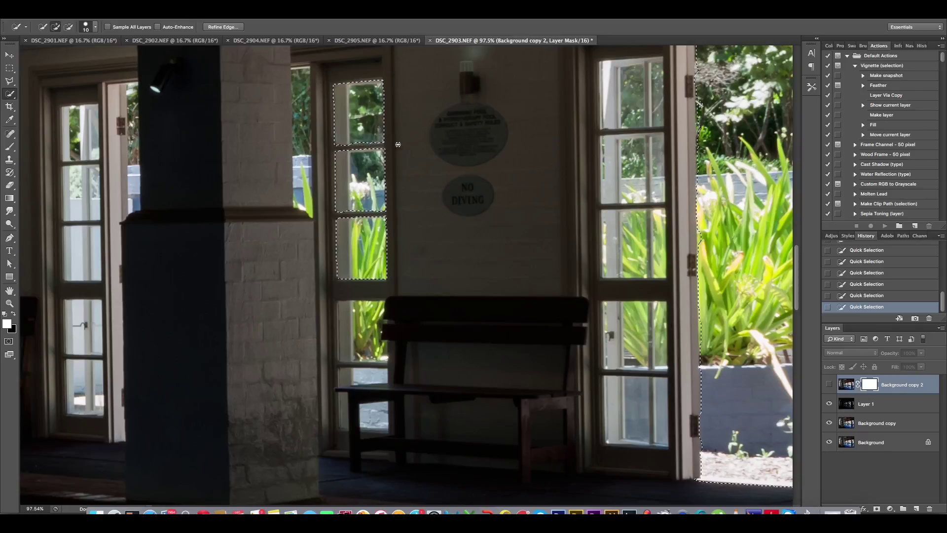
Step: Trim the selection edge near the bench corner, then zoom out to view the pool room
left_click_drag(397, 246, 418, 201)
scroll(418, 201, "down", 3)
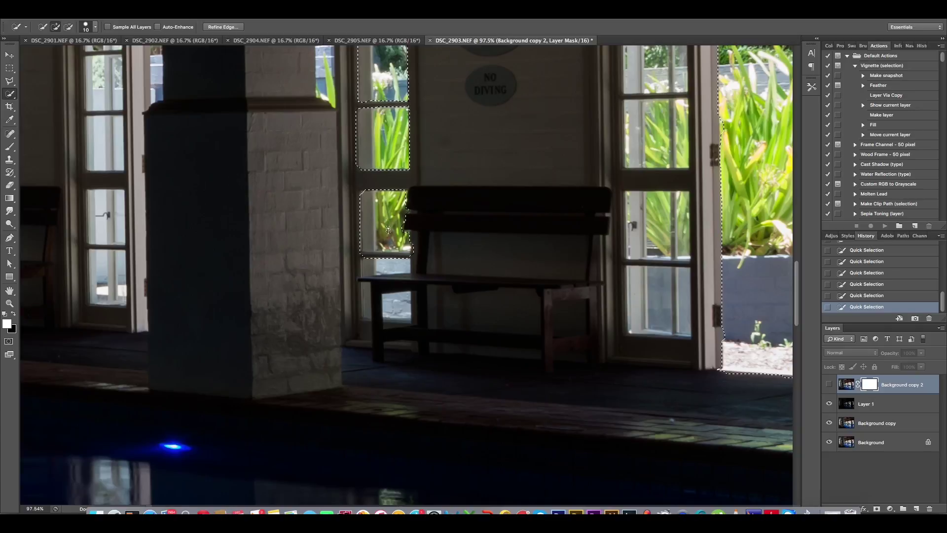
left_click(403, 252, "alt")
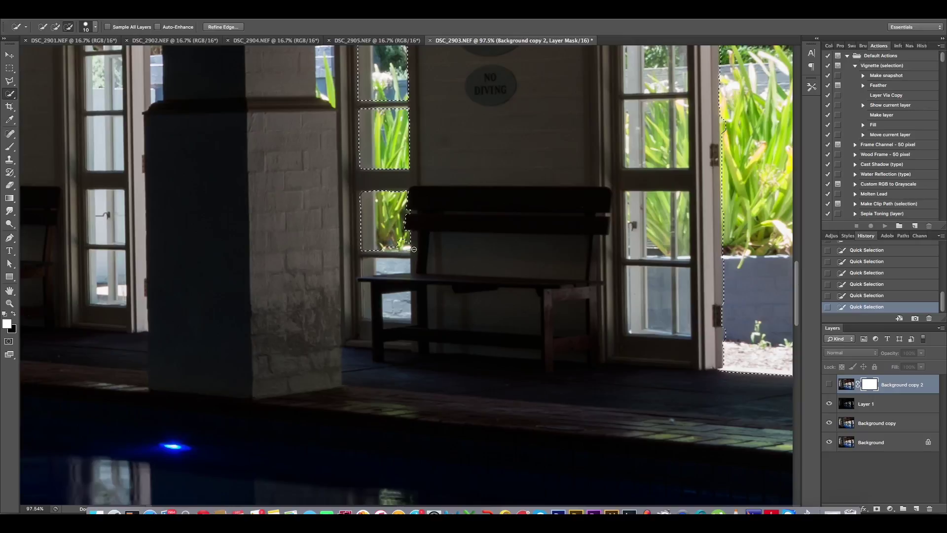
scroll(444, 207, "down", 5)
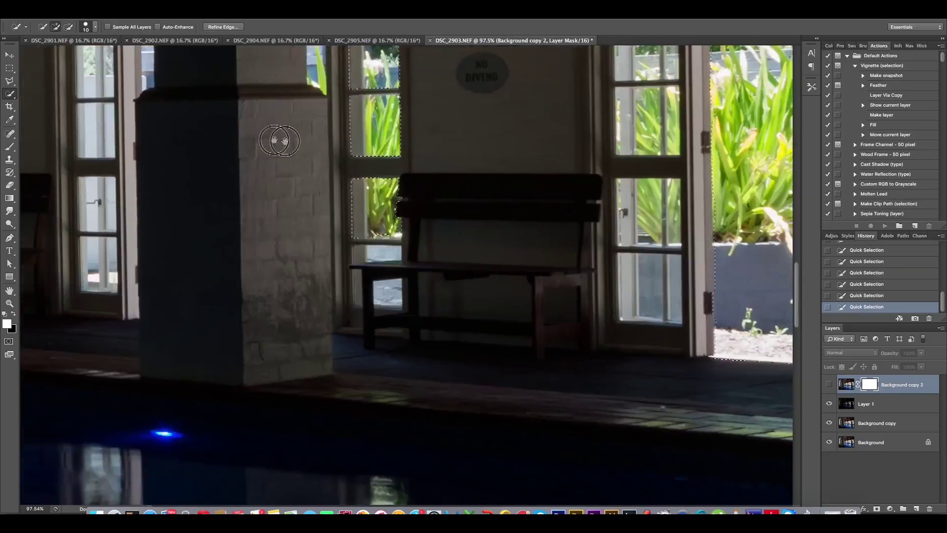
scroll(460, 210, "right", 10)
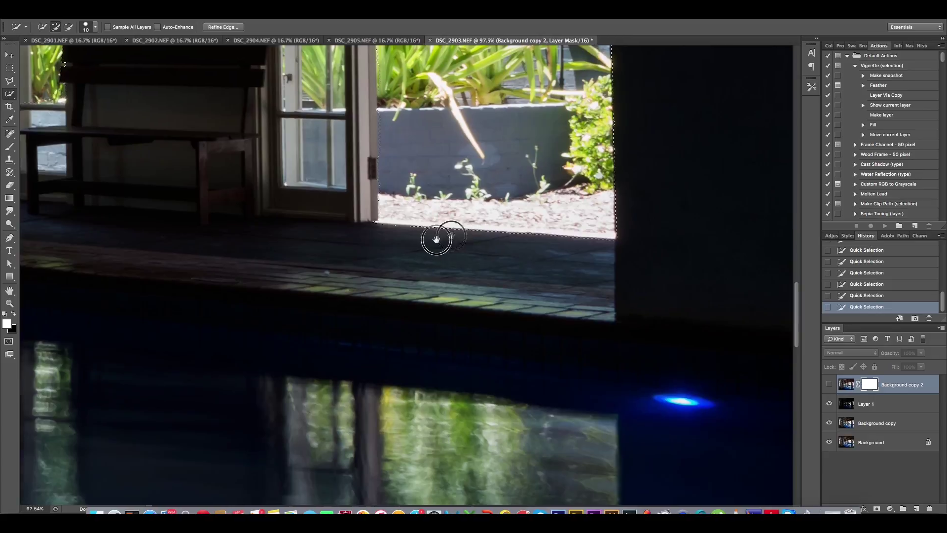
left_click_drag(460, 211, 200, 323)
scroll(473, 275, "right", 10)
scroll(302, 212, "right", 10)
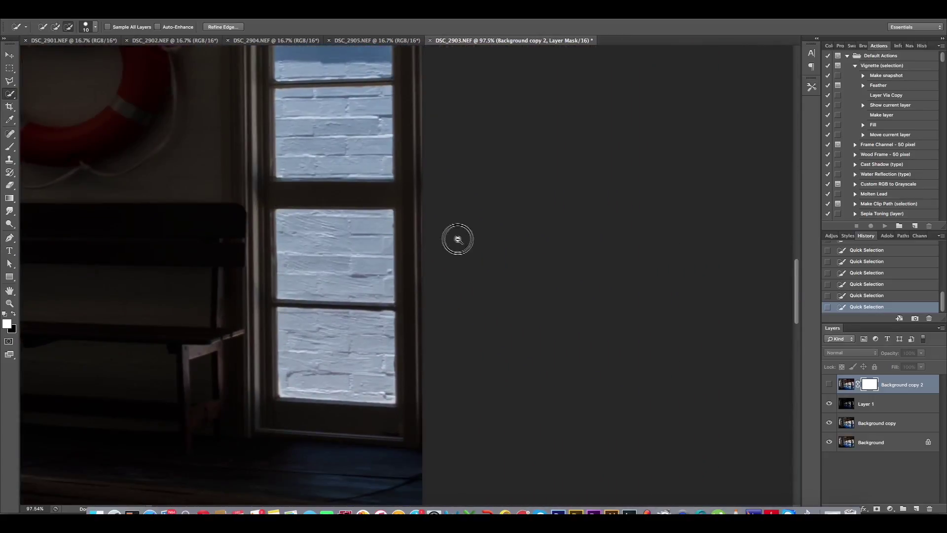
mouse_move(387, 260)
left_mouse_down()
mouse_move(438, 222)
mouse_move(475, 239)
mouse_move(428, 263)
mouse_move(553, 268)
left_mouse_up()
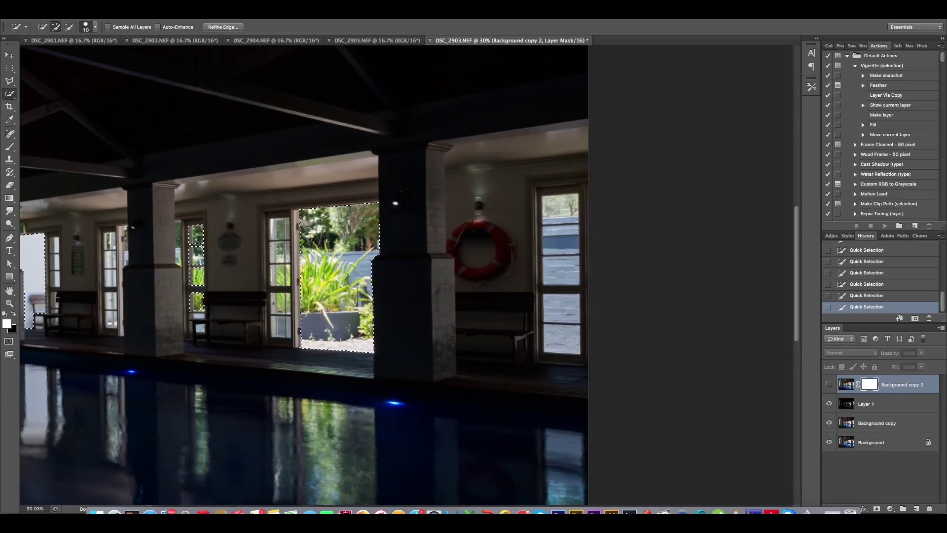
Step: Add the narrow window strip beside the pillar, removing the pillar and door frame
left_click_drag(215, 329, 303, 327)
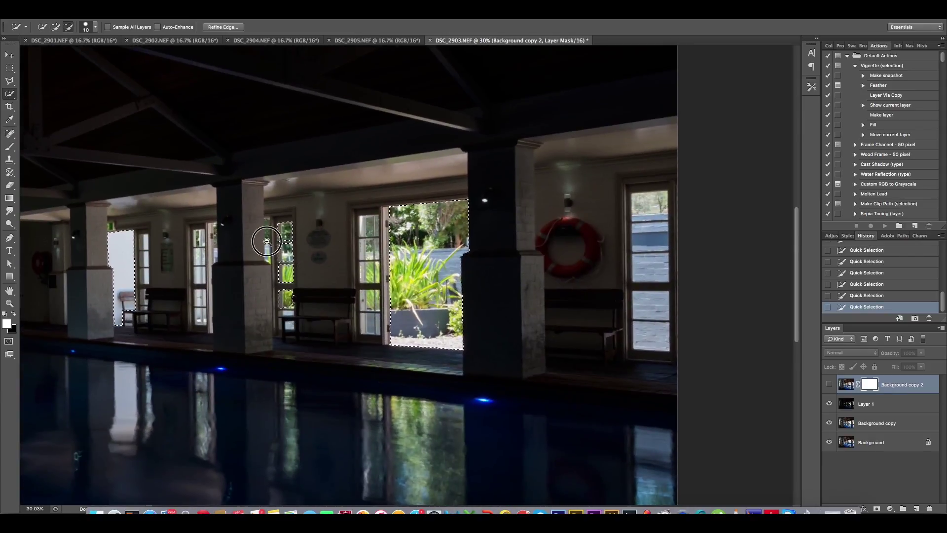
scroll(338, 210, "up", 5)
scroll(306, 246, "right", 3)
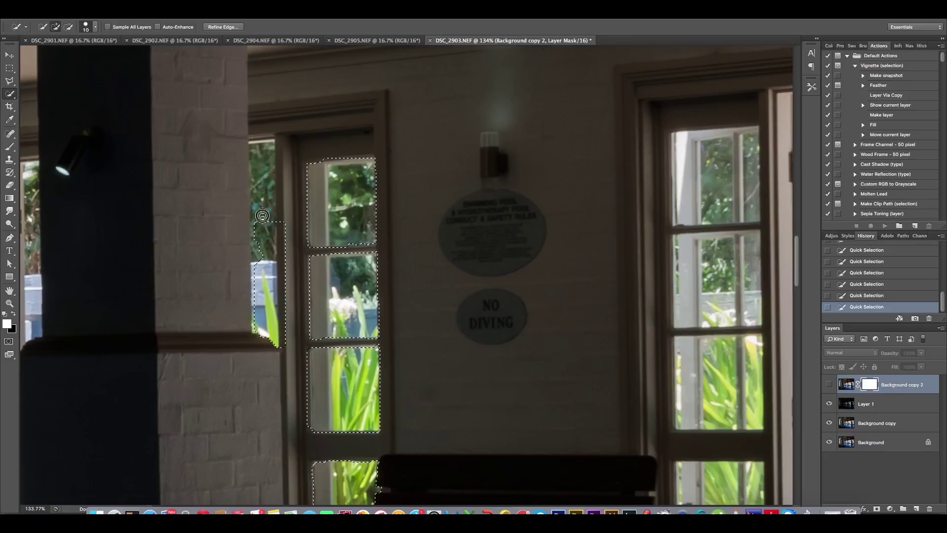
mouse_move(262, 189)
left_mouse_down()
mouse_move(252, 152)
mouse_move(254, 178)
left_mouse_up()
left_click(244, 339, "alt")
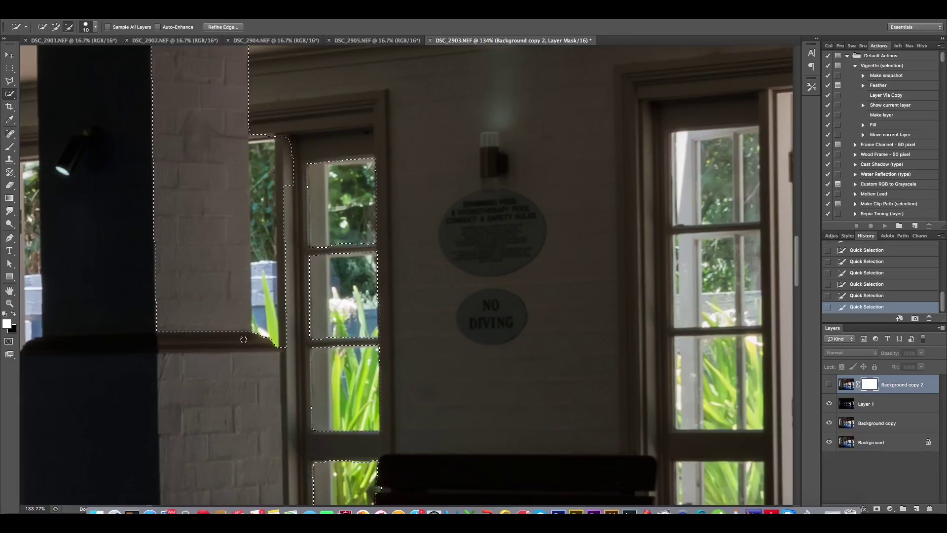
left_click_drag(244, 273, 240, 137)
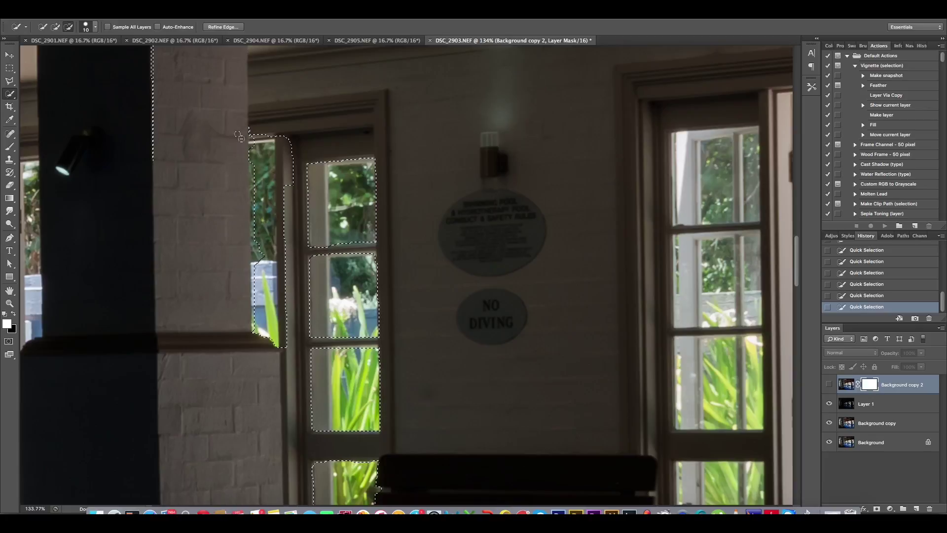
left_click_drag(153, 156, 155, 90)
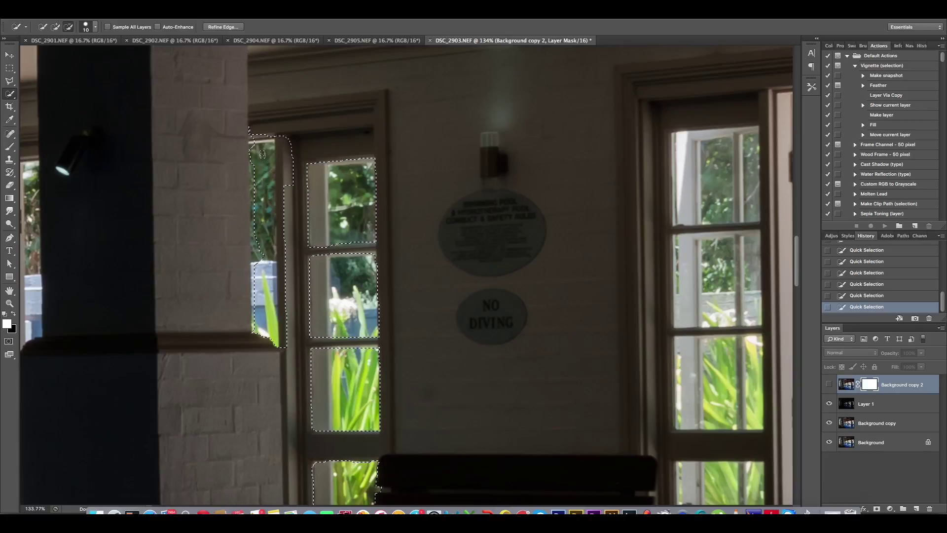
left_click_drag(271, 156, 257, 250)
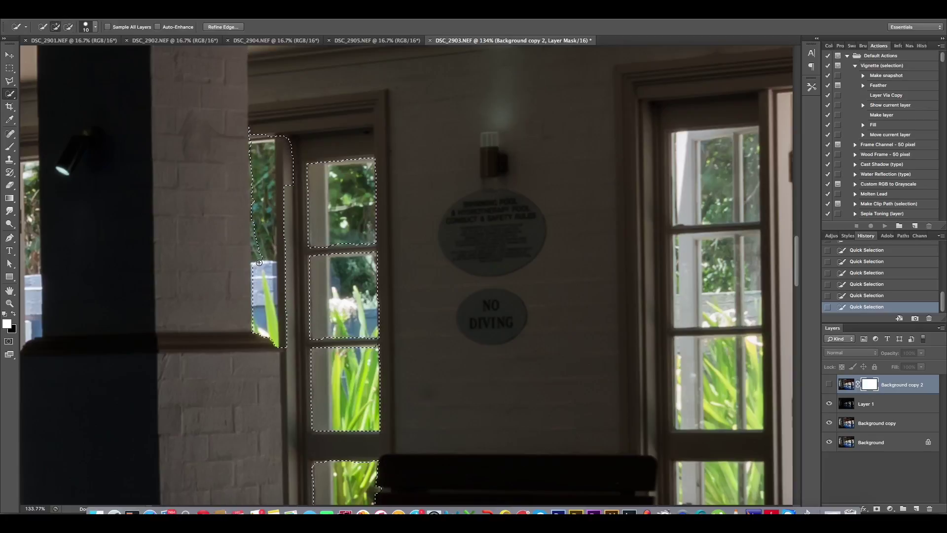
left_click_drag(289, 182, 287, 316)
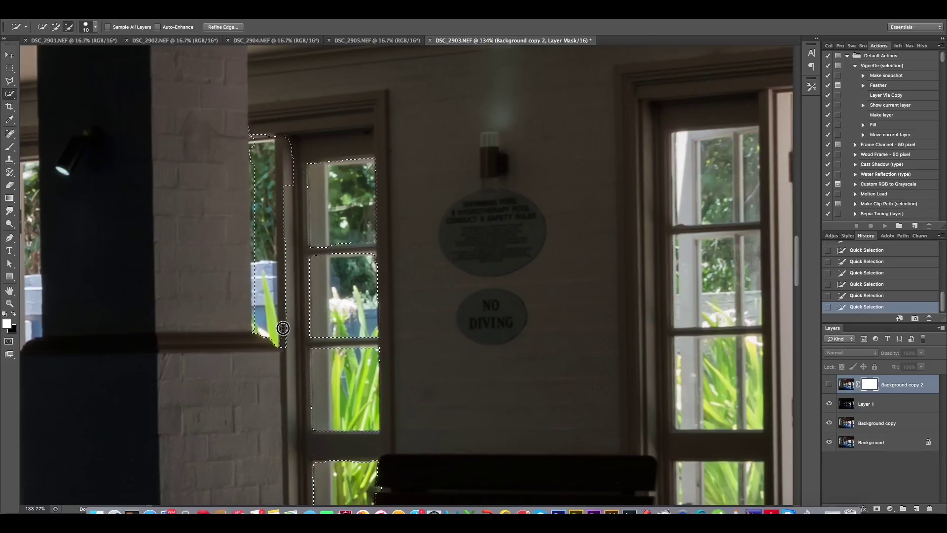
left_click_drag(283, 267, 282, 163)
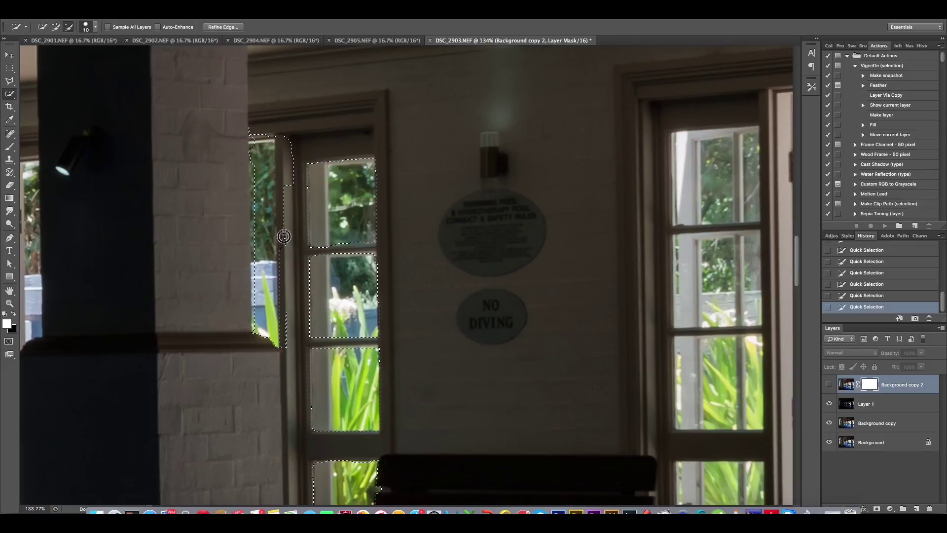
left_click_drag(282, 163, 284, 133)
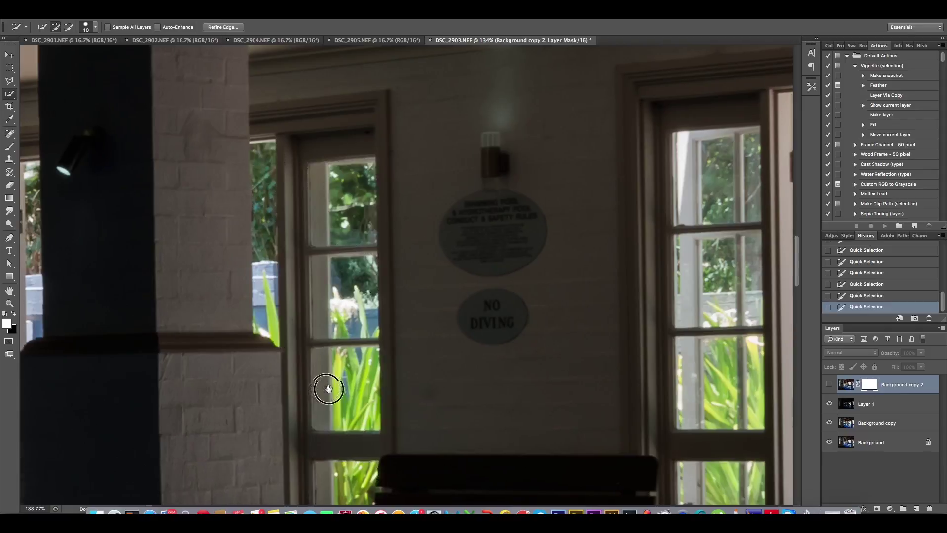
Step: Select the door opening left of the pillar, trimming the frame edges
left_click_drag(318, 386, 506, 371)
left_click_drag(224, 306, 226, 230)
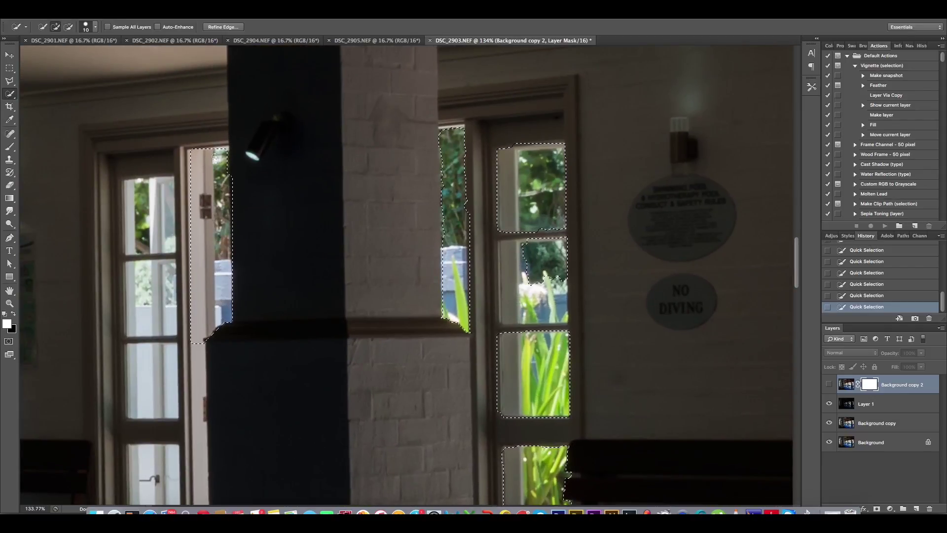
left_click_drag(206, 221, 206, 315)
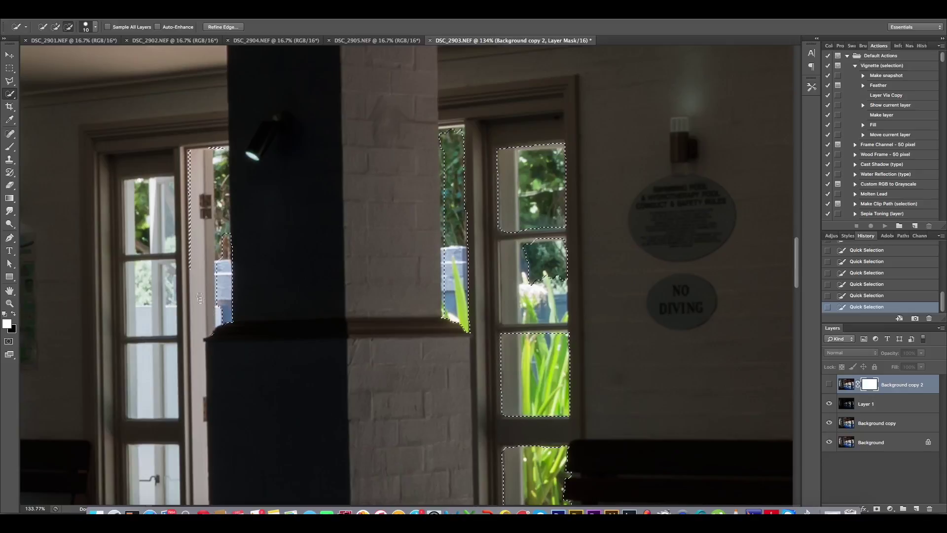
left_click_drag(191, 270, 188, 187)
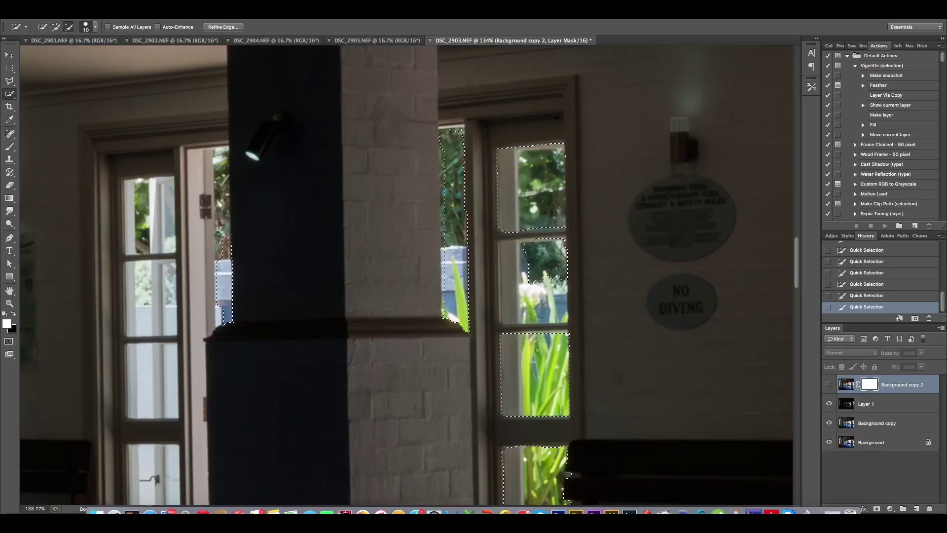
left_click_drag(215, 230, 223, 207)
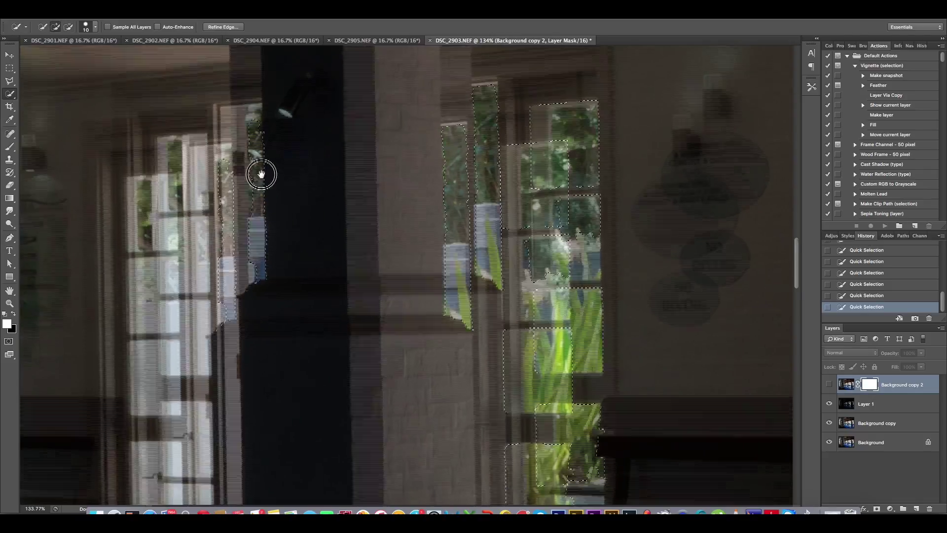
Step: Add the left-hand window panes top to bottom, leaving out the crossbars
mouse_move(232, 236)
left_mouse_down()
mouse_move(269, 173)
mouse_move(272, 180)
left_mouse_up()
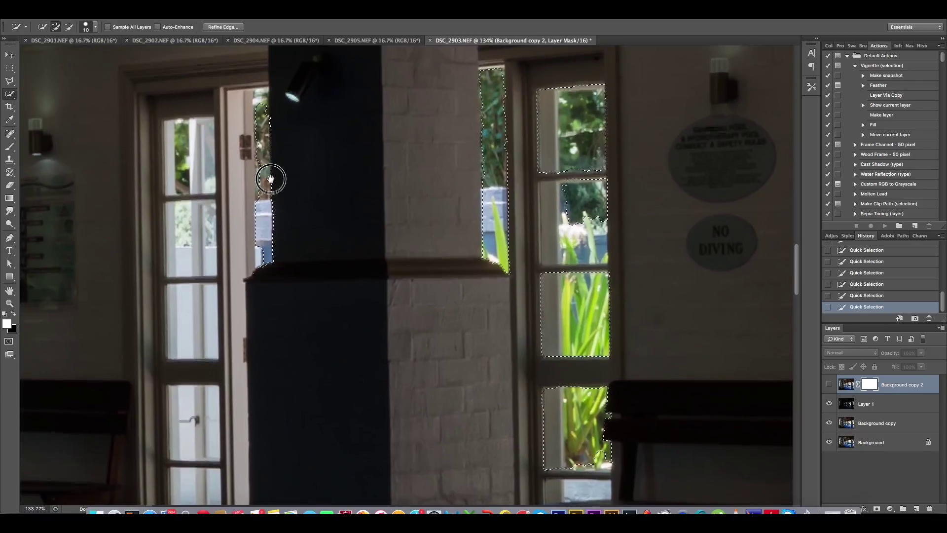
mouse_move(198, 143)
left_mouse_down()
mouse_move(180, 150)
mouse_move(191, 177)
left_mouse_up()
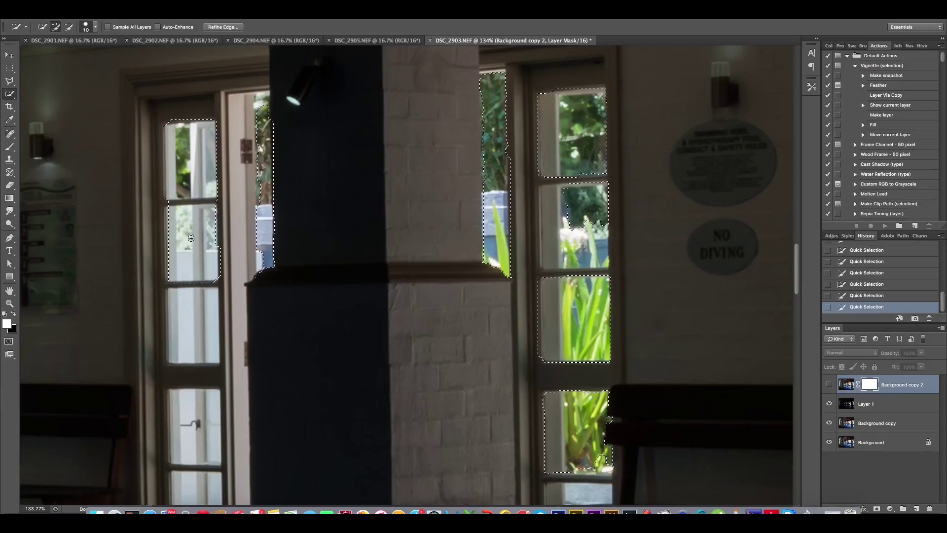
mouse_move(191, 237)
left_mouse_down()
mouse_move(197, 328)
mouse_move(208, 334)
mouse_move(214, 294)
left_mouse_up()
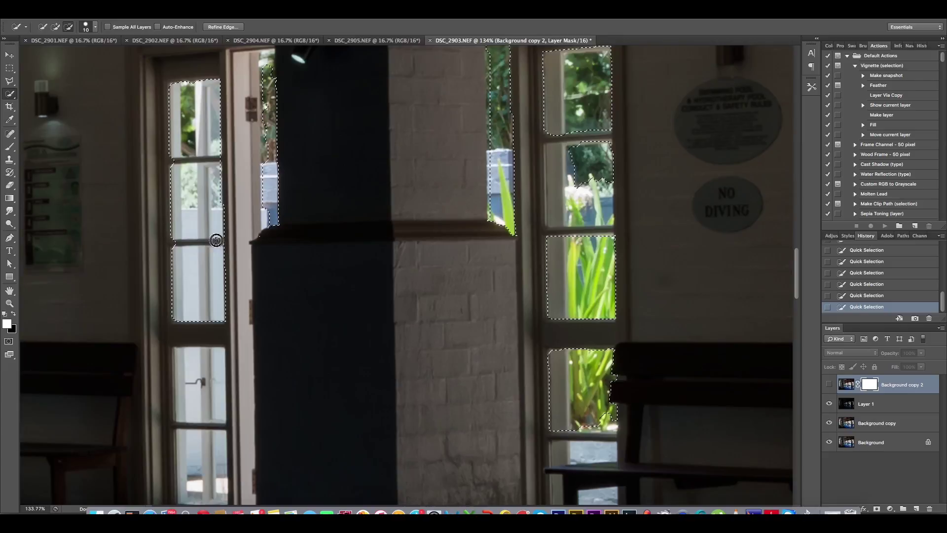
left_click_drag(201, 239, 174, 242)
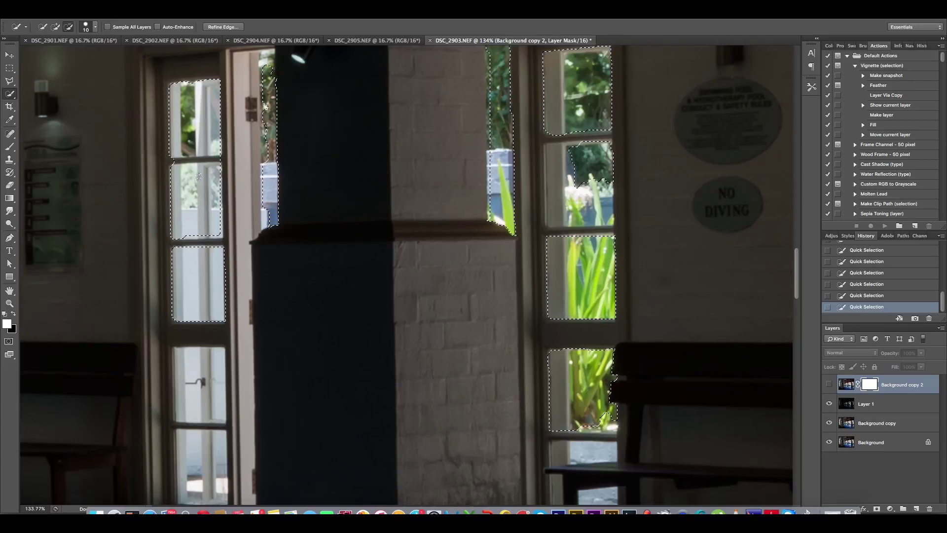
left_click_drag(221, 157, 183, 159)
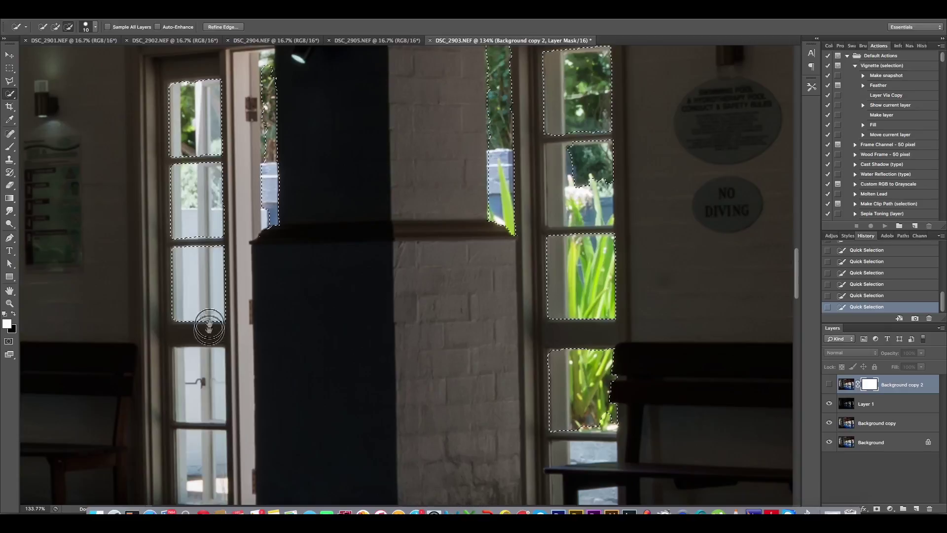
left_click_drag(207, 332, 218, 175)
left_click_drag(201, 207, 200, 231)
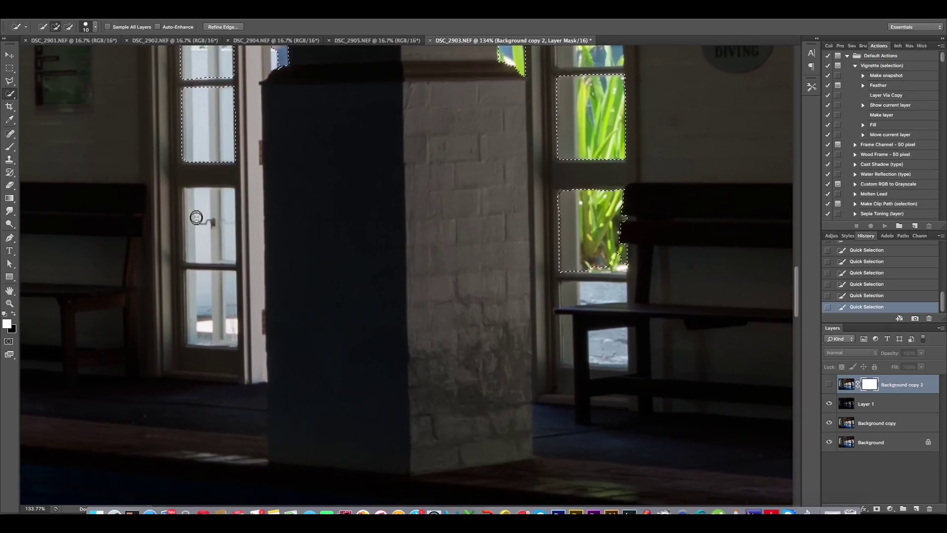
left_click_drag(199, 298, 200, 311)
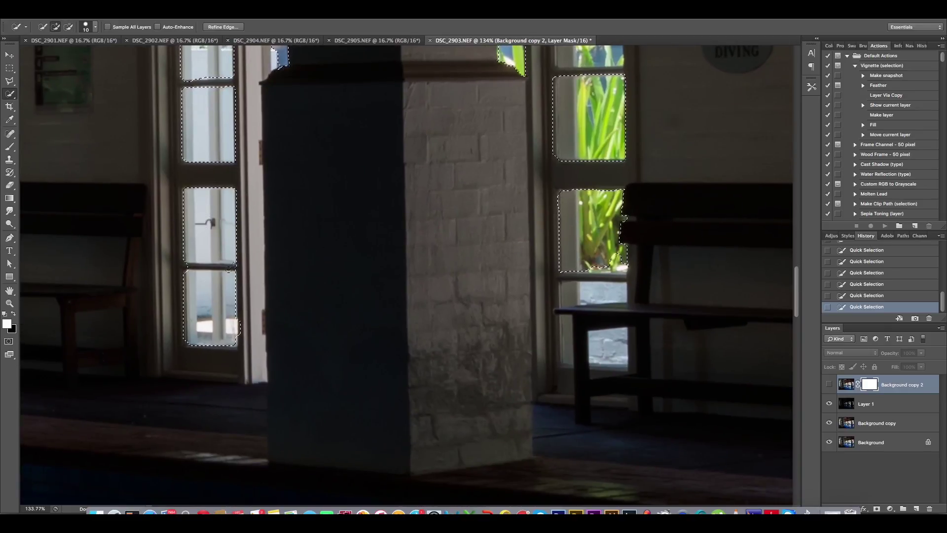
left_click_drag(237, 268, 190, 264)
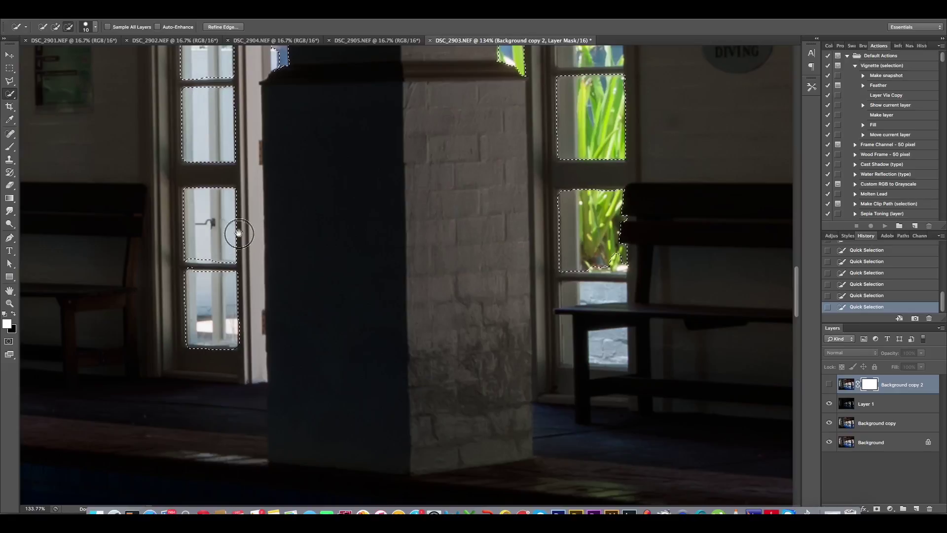
Step: Extend the selection over the bright wall under the bench and zoom out to the whole photo
left_click_drag(215, 254, 592, 323)
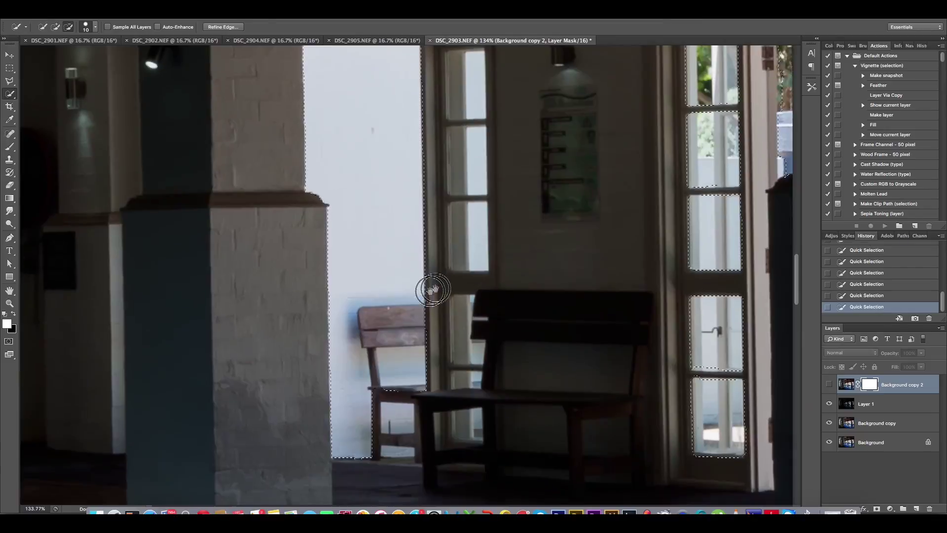
left_click_drag(419, 303, 469, 245)
left_click_drag(446, 343, 455, 398)
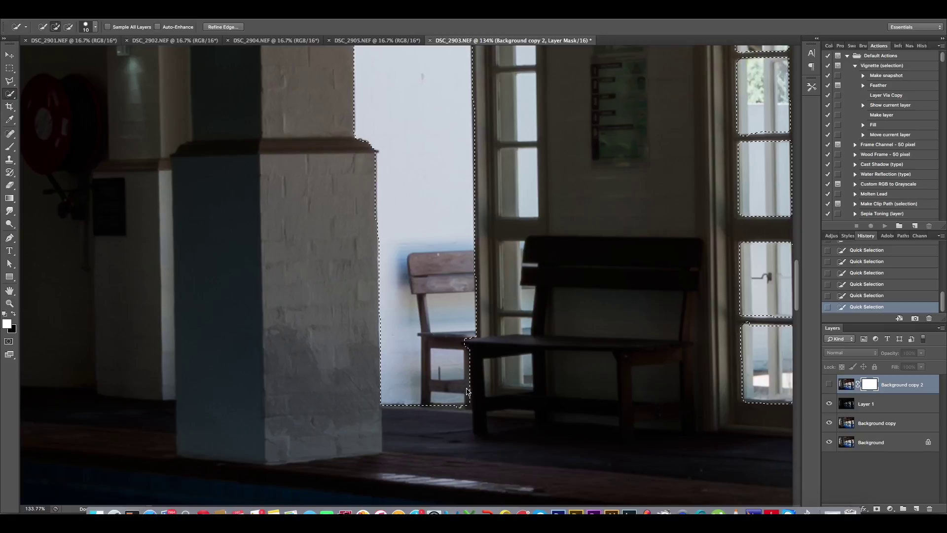
key("ctrl+alt+r")
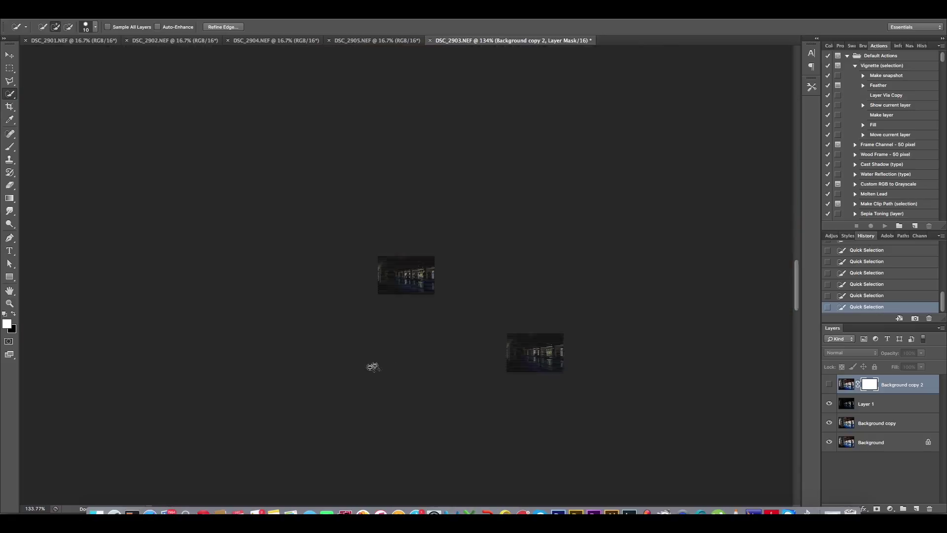
Step: Smooth the selection edges to 31 in Refine Edge, then show Background copy 2 and fill its mask black
key("ctrl+0")
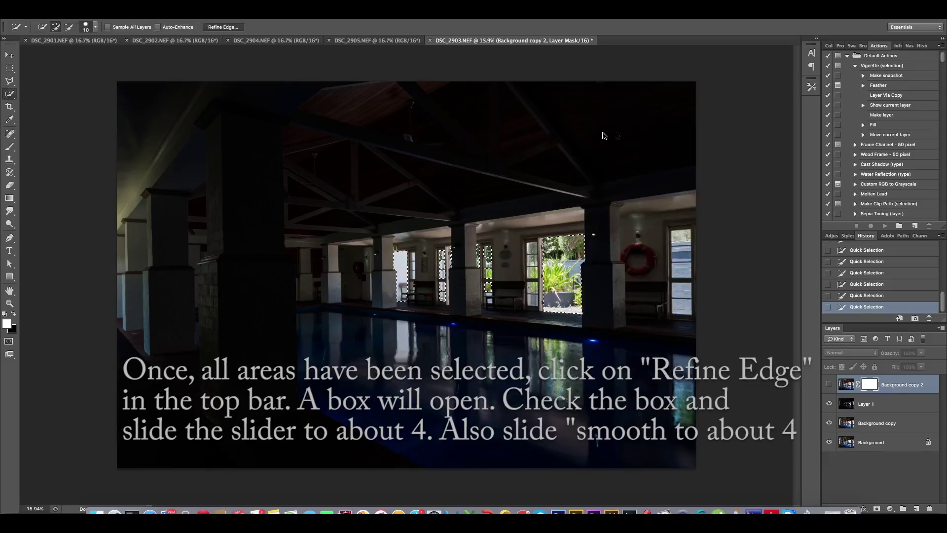
left_click(223, 27)
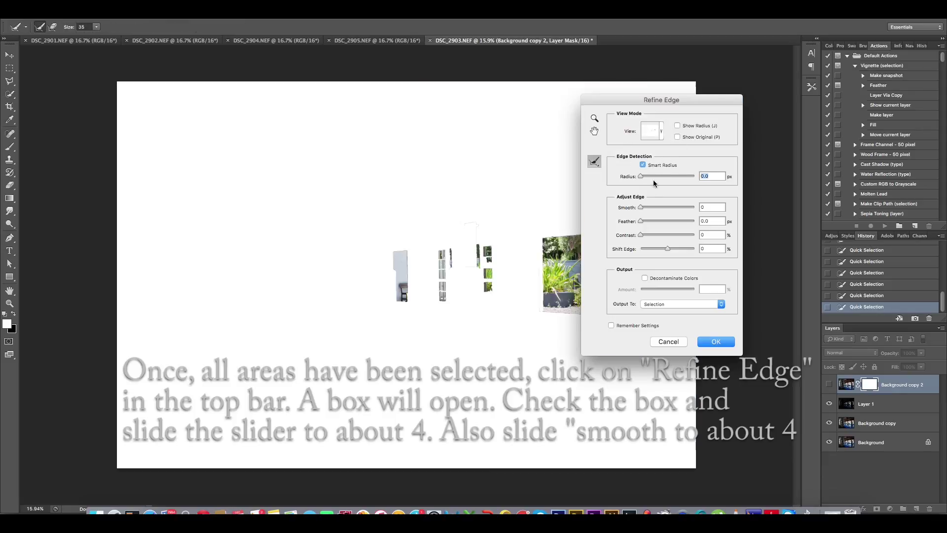
left_click(657, 207)
left_click(707, 344)
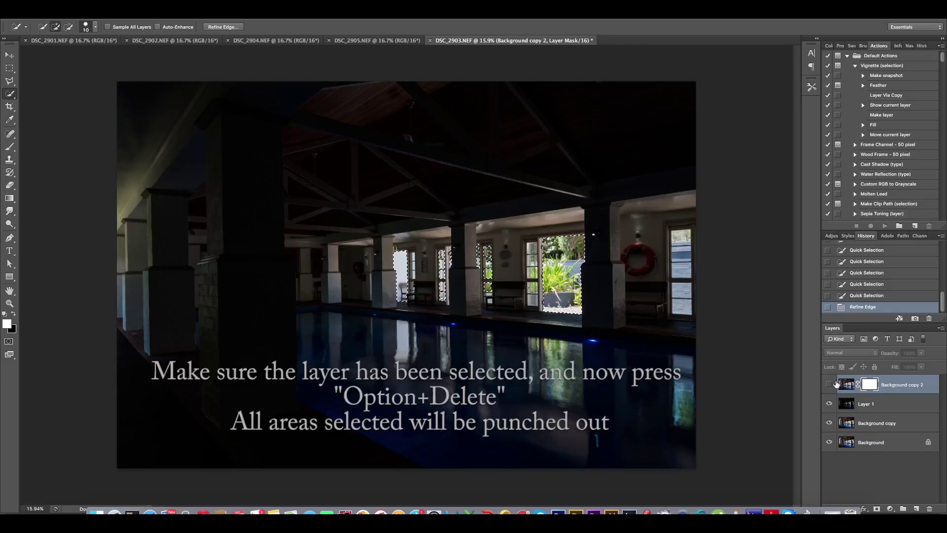
left_click(831, 385)
key("alt+Delete")
key("alt+Delete")
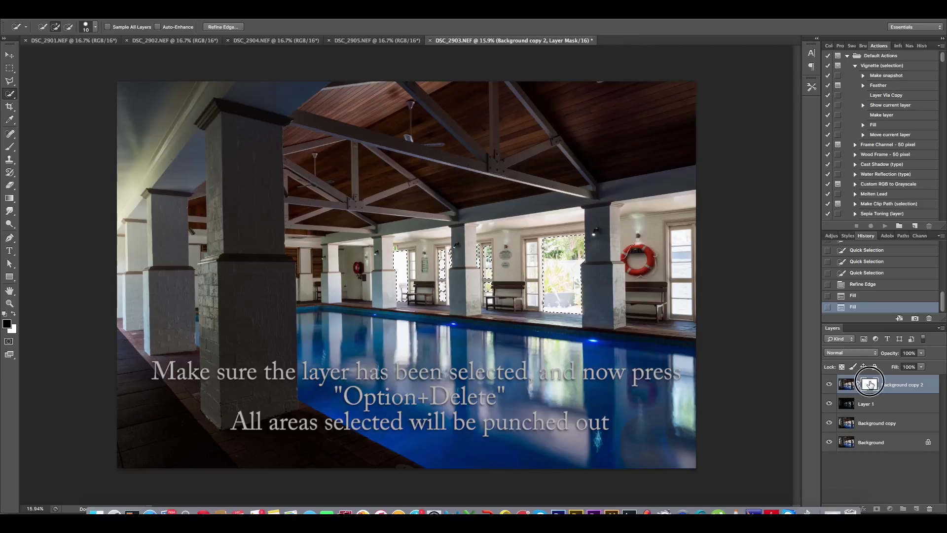
Step: Fill the mask selection black again, deselect, and zoom in on the lifebuoy and door
key("alt+Delete")
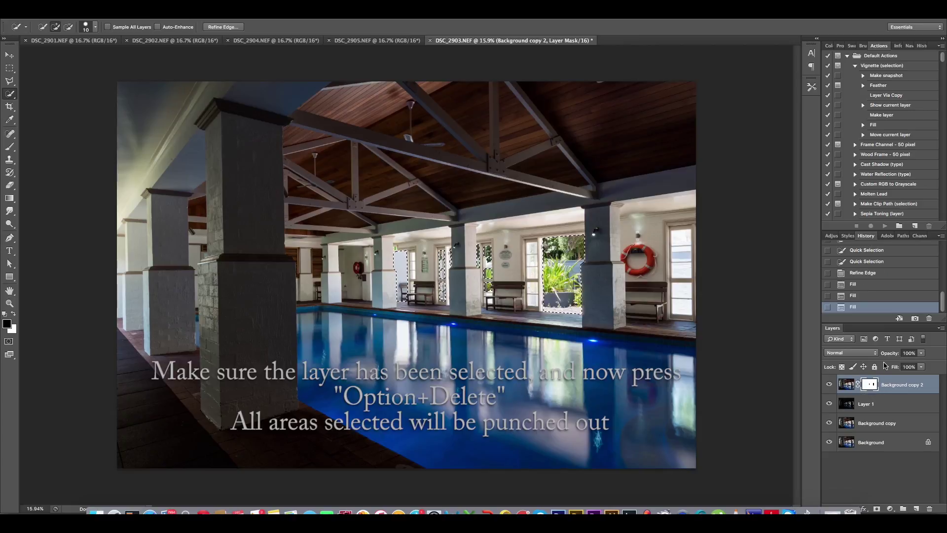
key("ctrl+d")
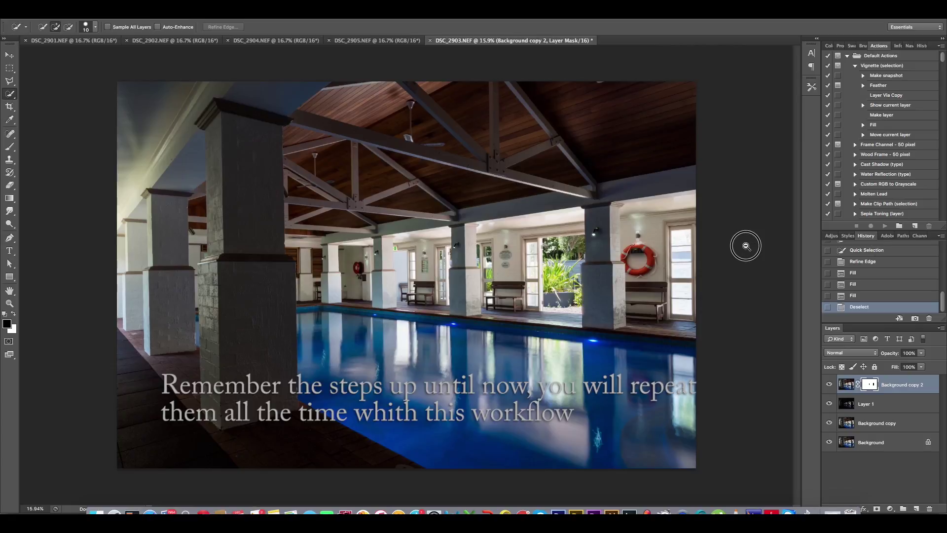
left_click(746, 246)
left_click_drag(744, 245, 514, 277)
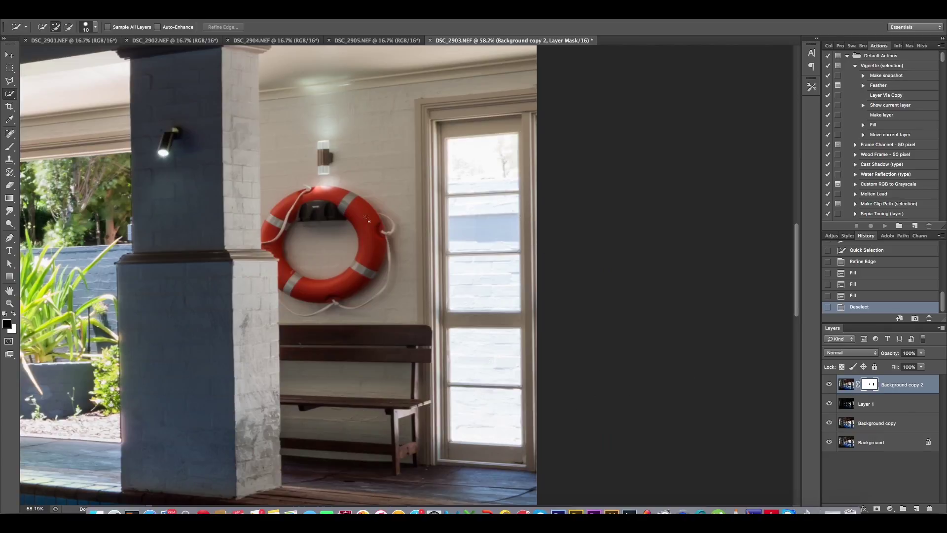
Step: Quick-select the door's upper, middle and lower glass panes
key("b")
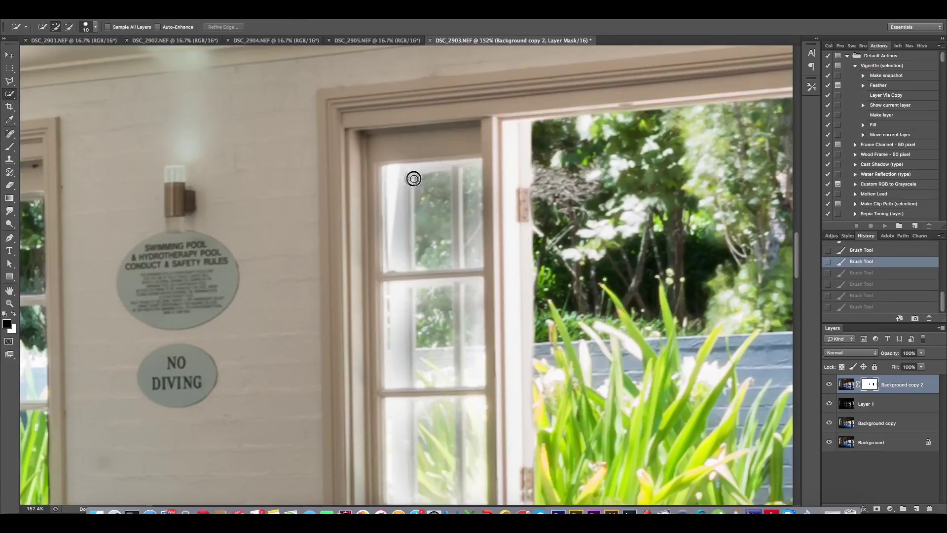
left_click_drag(412, 178, 426, 176)
left_click_drag(410, 293, 428, 296)
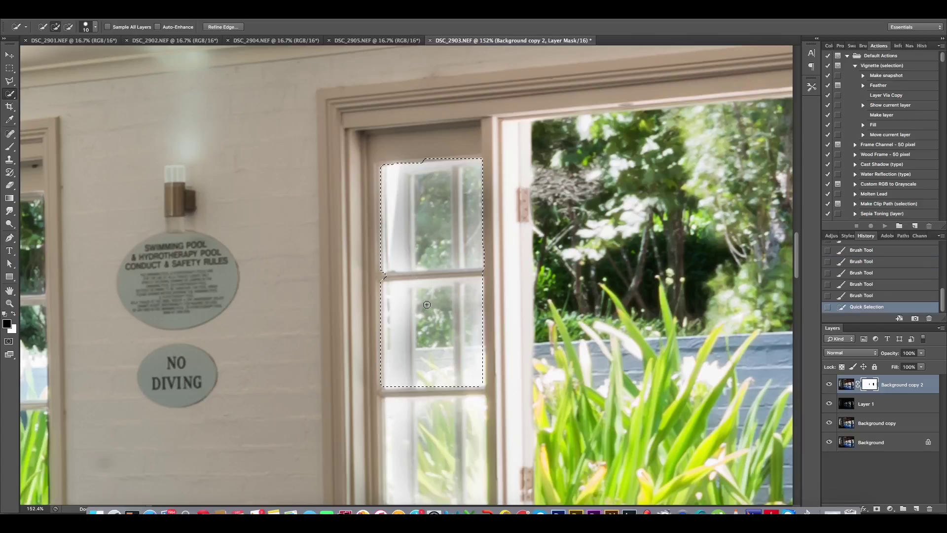
scroll(464, 369, "down", 5)
scroll(435, 215, "down", 3)
mouse_move(439, 186)
left_mouse_down()
mouse_move(407, 239)
mouse_move(459, 296)
left_mouse_up()
left_click_drag(413, 380, 419, 392)
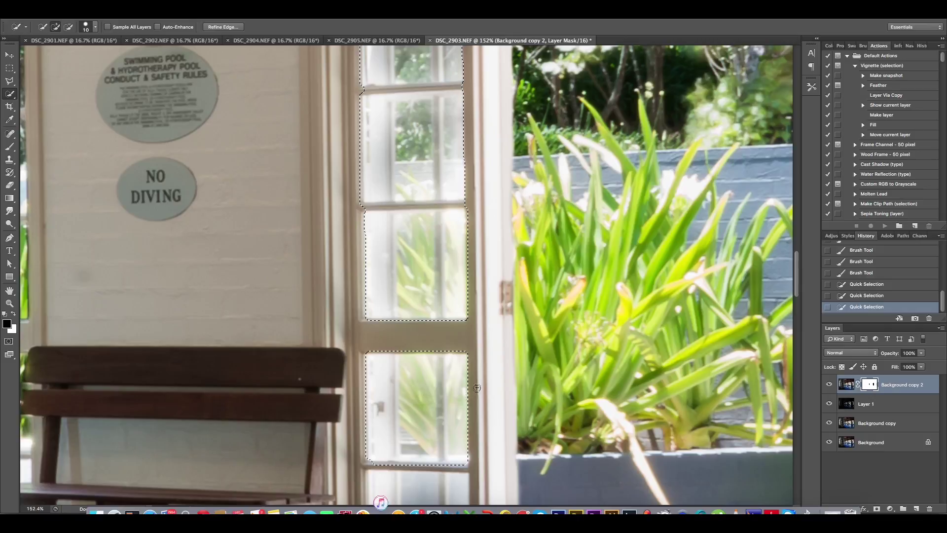
scroll(466, 286, "down", 5)
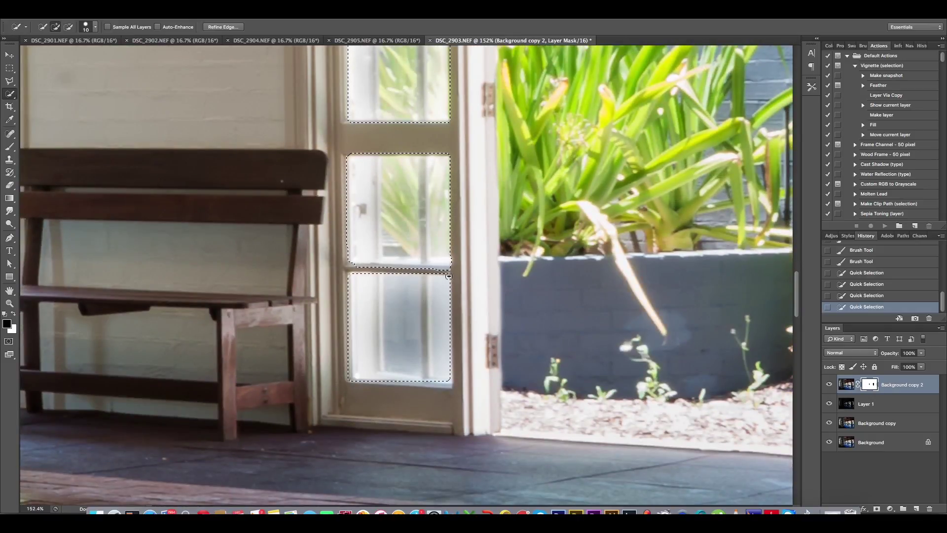
left_click_drag(457, 268, 445, 270)
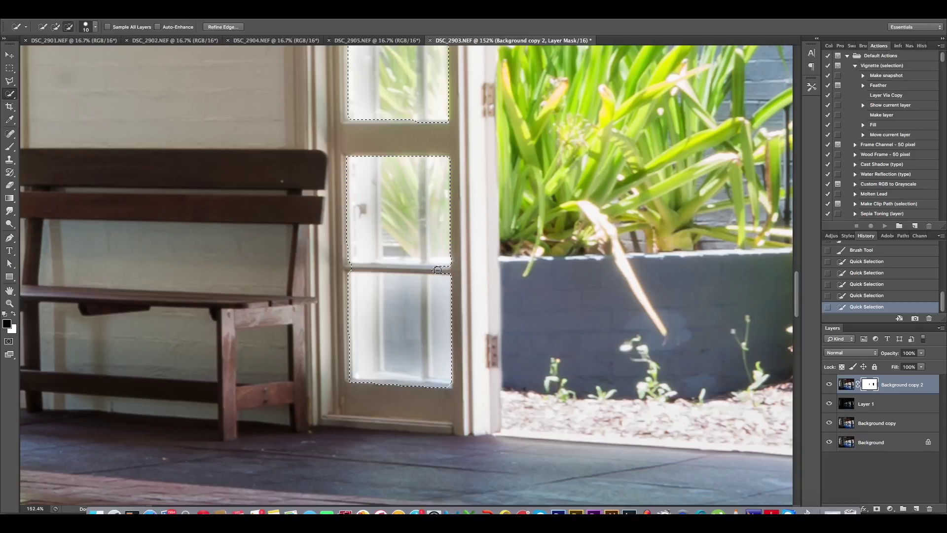
Step: Subtract the wooden bars between the door panes from the selection
left_click_drag(423, 268, 347, 267)
scroll(397, 163, "up", 5)
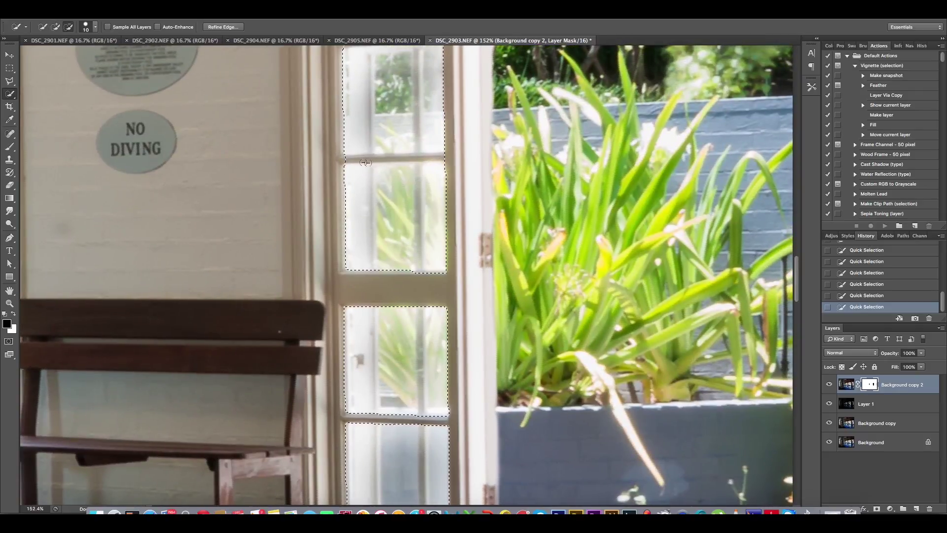
left_click_drag(341, 156, 445, 155)
scroll(464, 222, "up", 5)
scroll(444, 276, "up", 4)
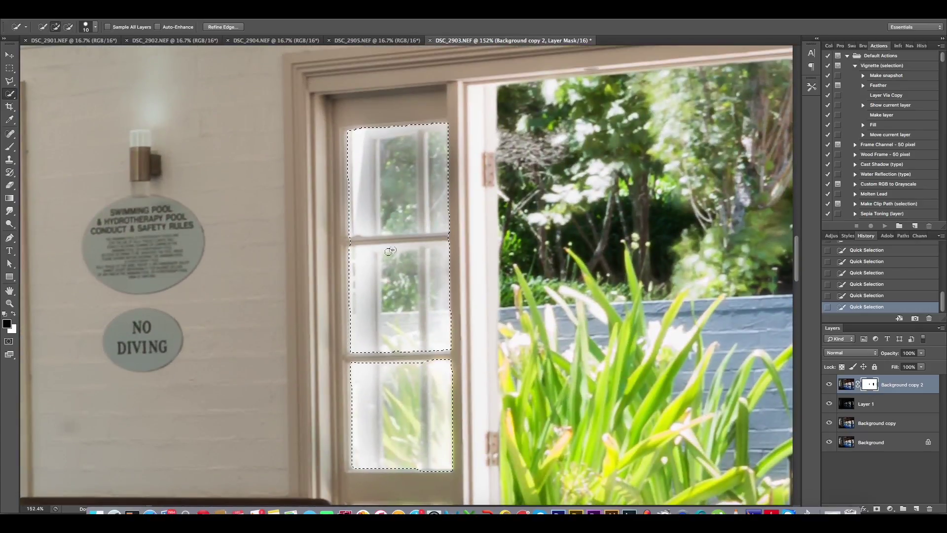
left_click_drag(348, 238, 438, 235)
scroll(461, 279, "down", 10)
scroll(465, 344, "down", 3)
scroll(465, 345, "down", 2)
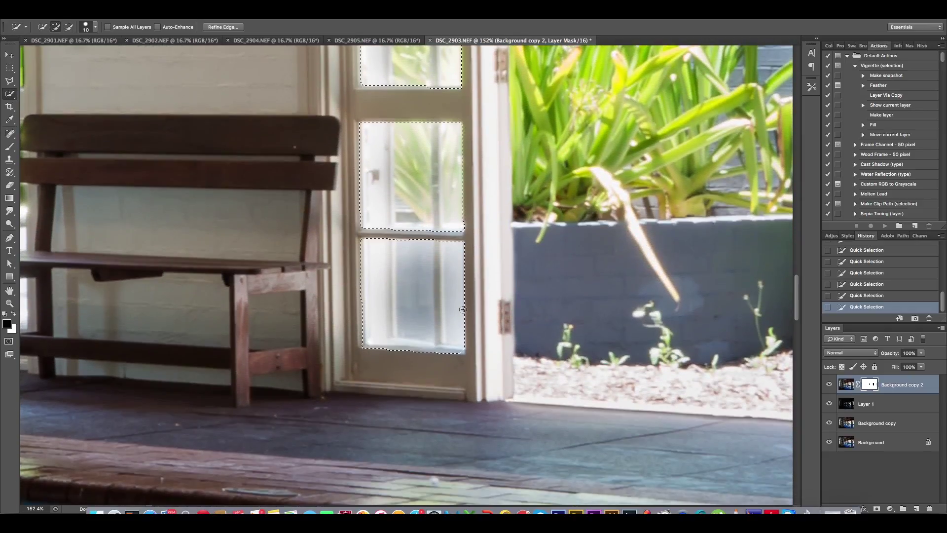
left_click(241, 28)
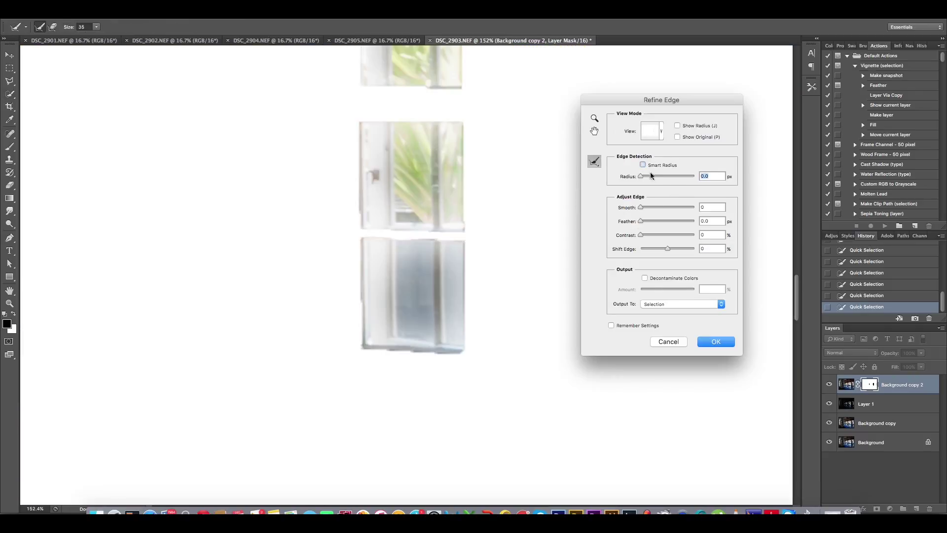
Step: Smooth the pane selection to 25, fill it black on Background copy 2's mask, and deselect
left_click(655, 207)
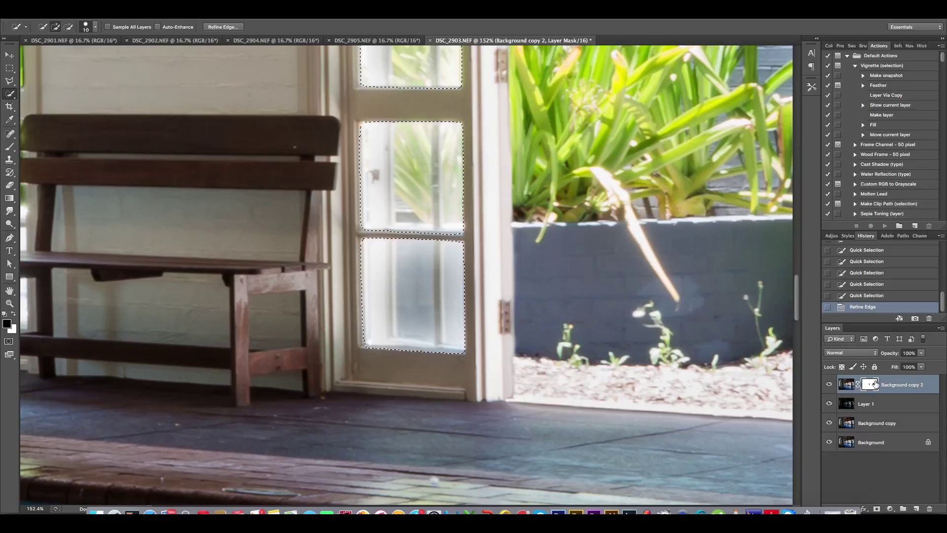
key("alt+BackSpace")
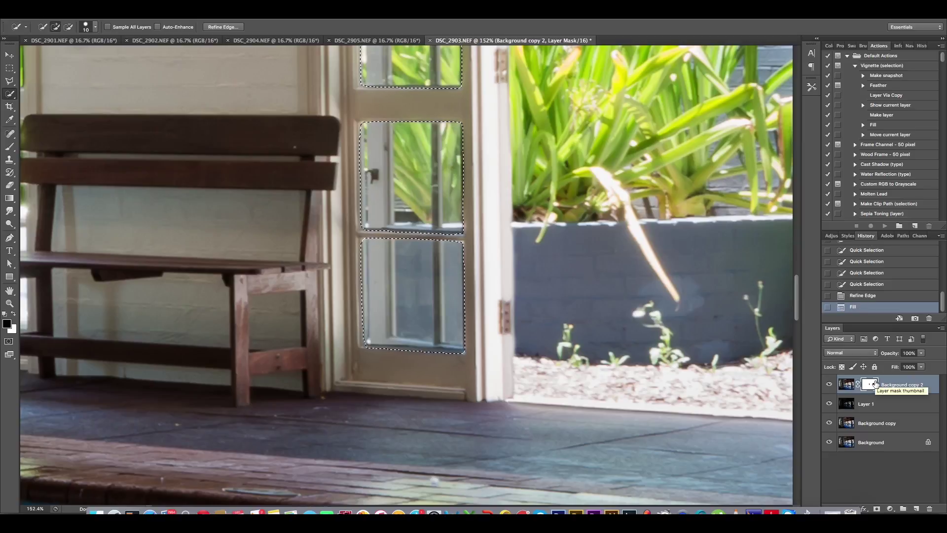
key("ctrl+d")
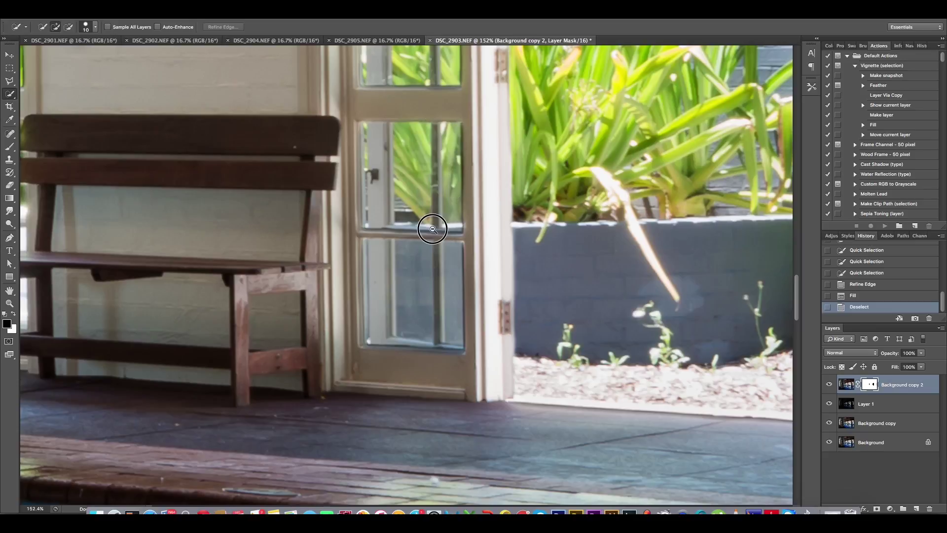
key("ctrl+0")
Step: Zoom in on the door window and paint white along its horizontal rail with a small brush
left_click_drag(434, 229, 518, 186)
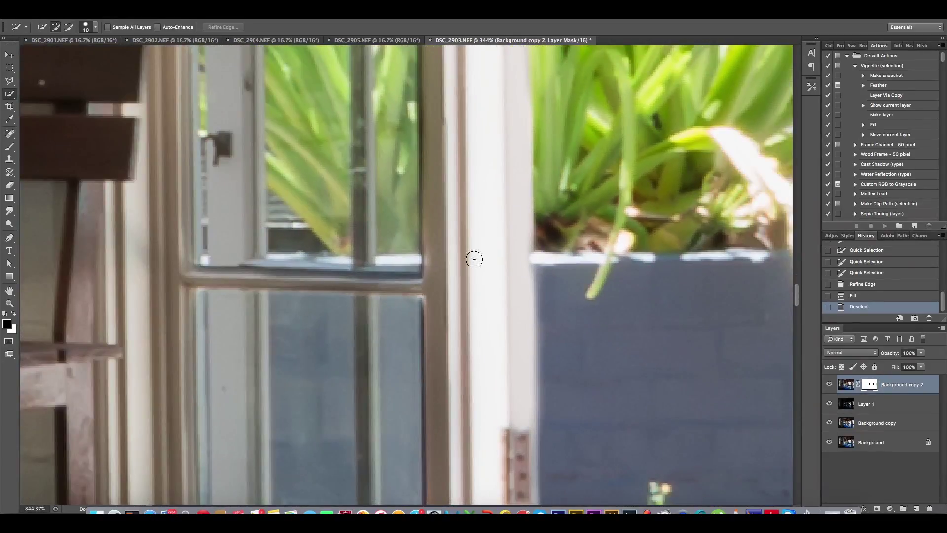
left_click_drag(473, 258, 667, 223)
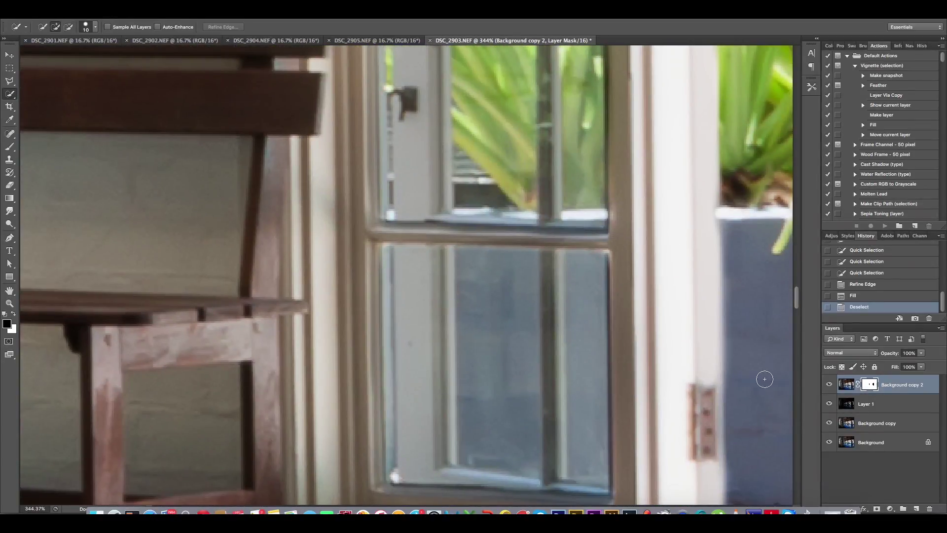
key("b")
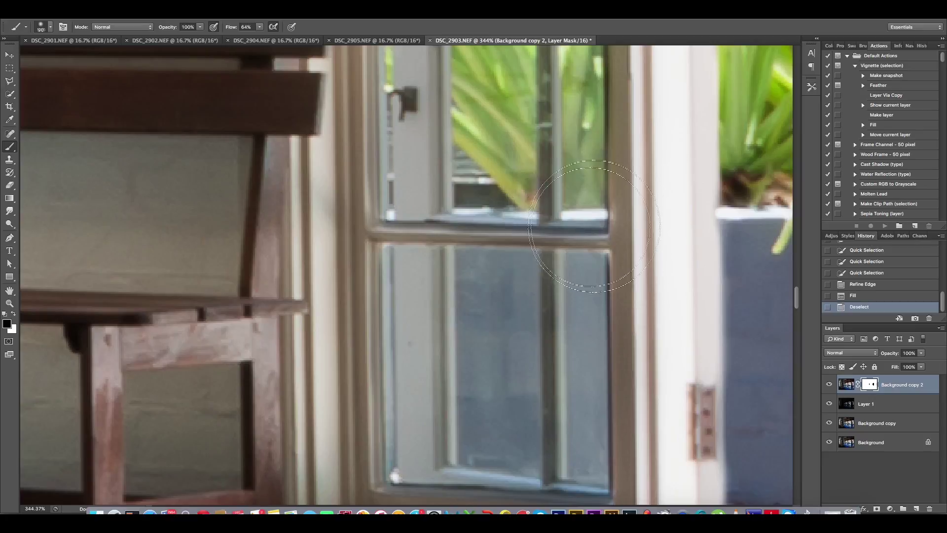
key("bracketleft")
key("bracketleft")
key("bracketleft")
key("x")
left_click_drag(611, 237, 372, 238)
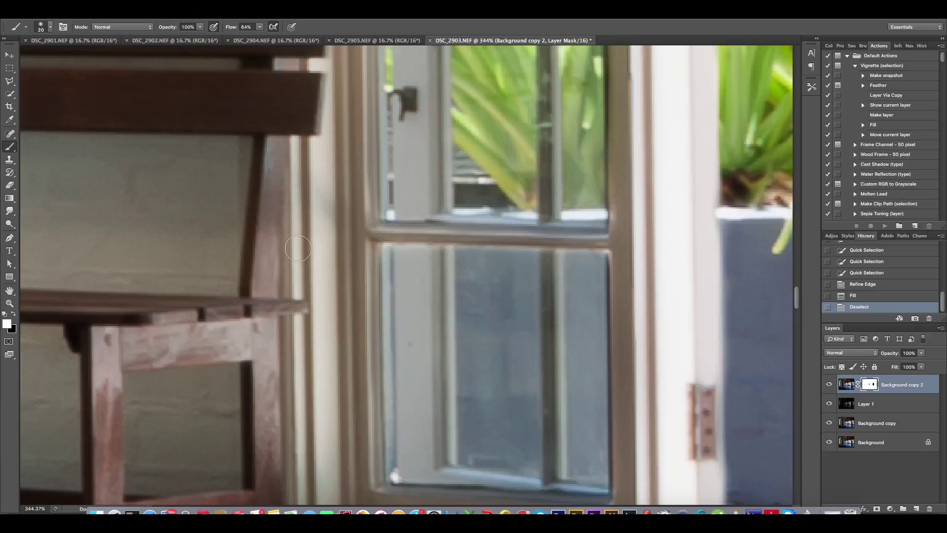
Step: Lighten the window's lower rail, pane edges and blue edge stripe, checking strokes in History
scroll(623, 397, "down", 2)
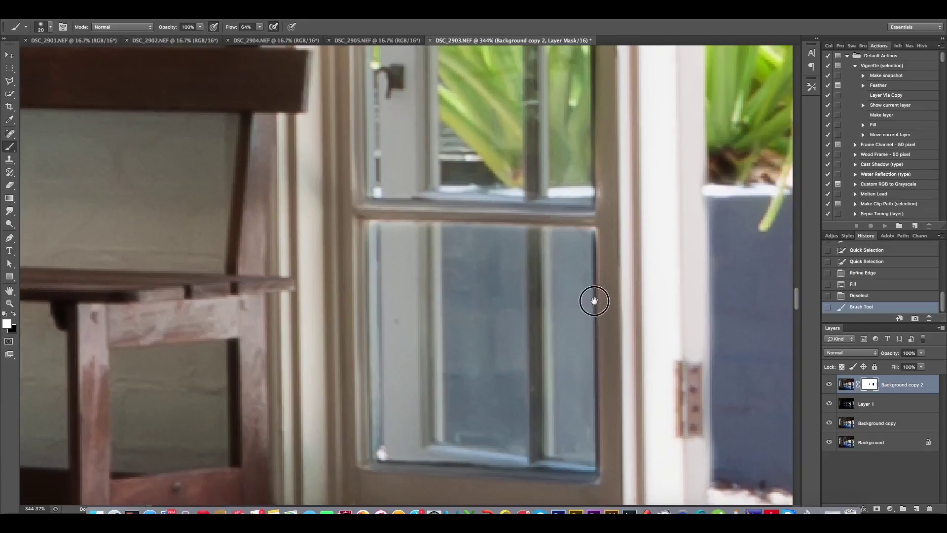
scroll(592, 298, "down", 3)
scroll(640, 237, "down", 2)
mouse_move(553, 318)
left_mouse_down()
mouse_move(397, 317)
mouse_move(522, 332)
mouse_move(482, 328)
left_mouse_up()
mouse_move(545, 328)
left_mouse_down()
mouse_move(453, 319)
mouse_move(635, 332)
left_mouse_up()
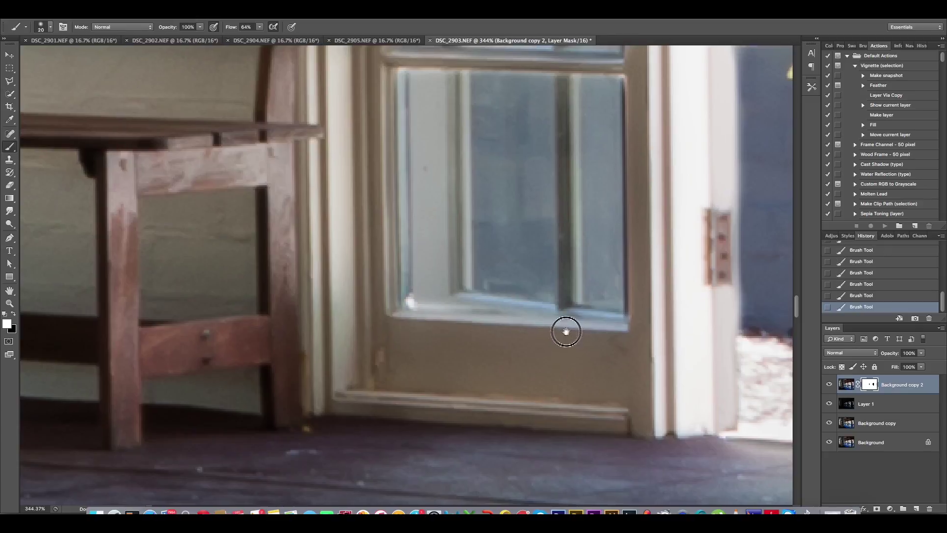
scroll(340, 317, "right", 5)
scroll(340, 317, "up", 3)
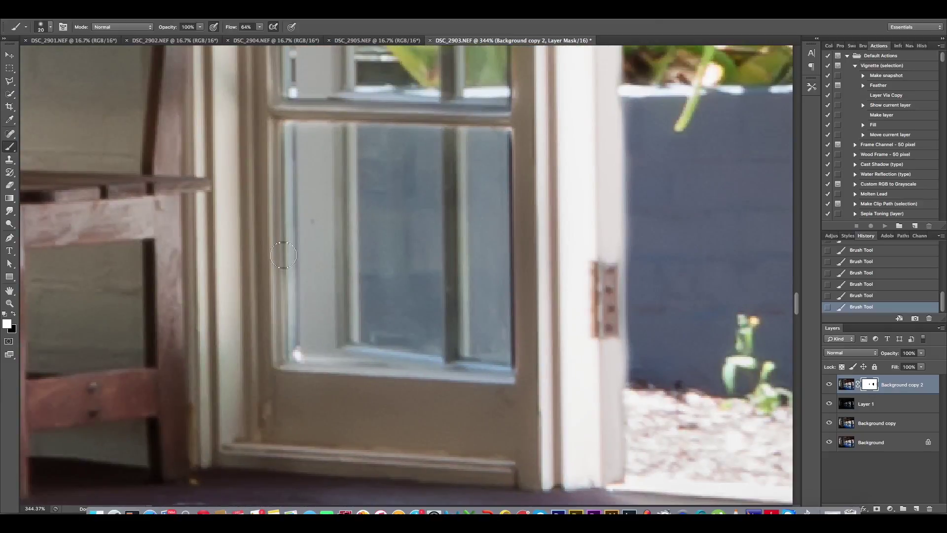
left_click_drag(279, 353, 272, 245)
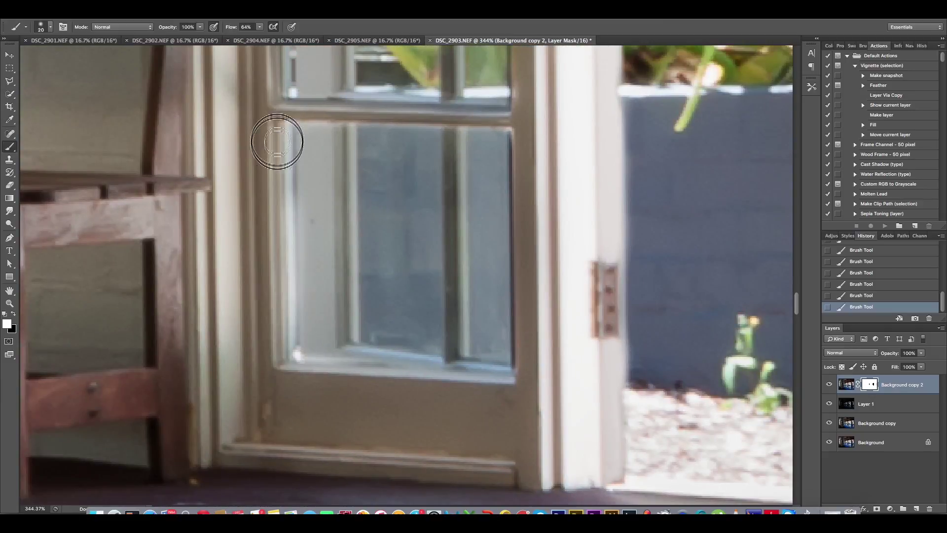
left_click_drag(522, 139, 523, 252)
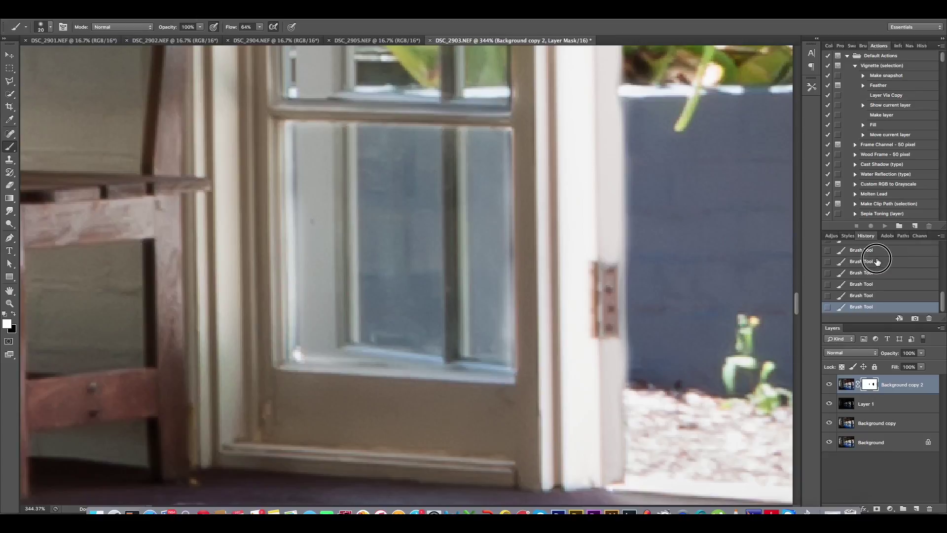
left_click(876, 261)
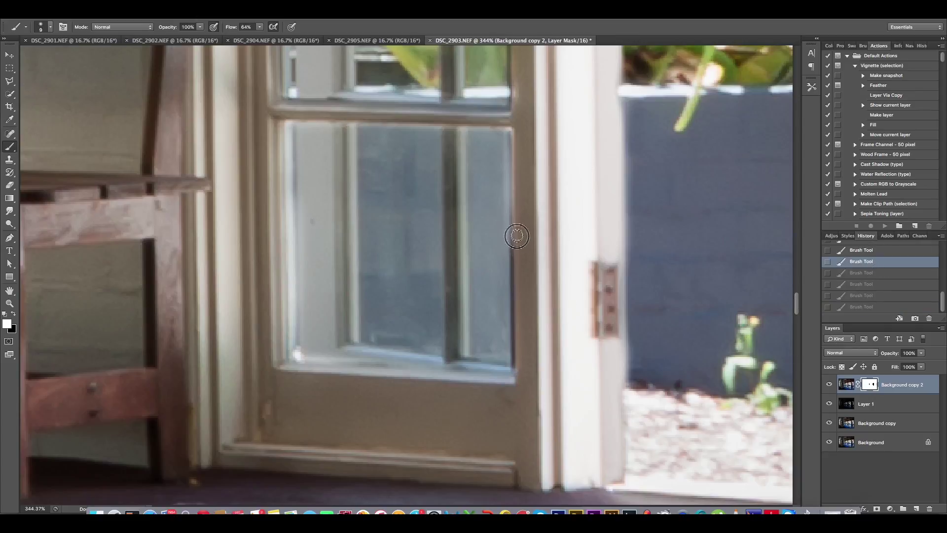
key("ctrl+z")
mouse_move(517, 371)
left_mouse_down()
mouse_move(511, 302)
mouse_move(514, 380)
mouse_move(519, 290)
left_mouse_up()
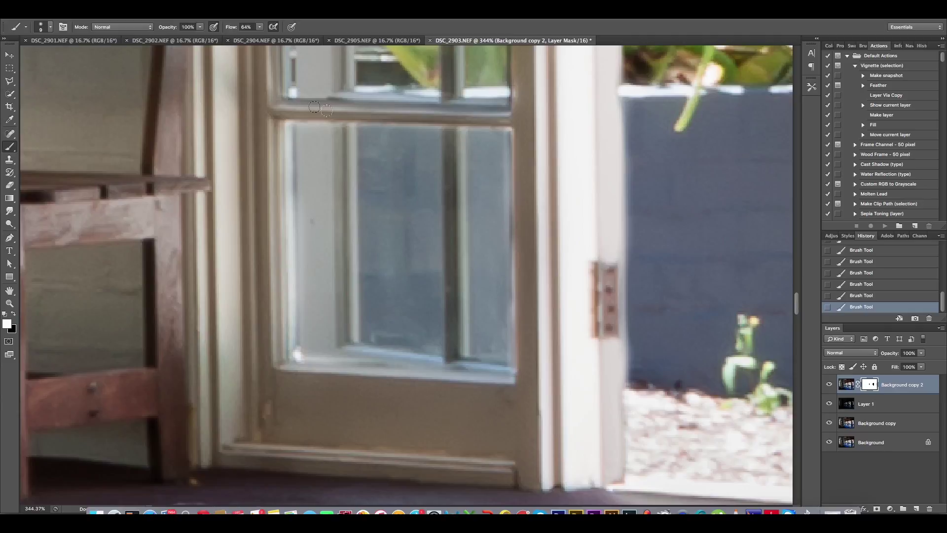
Step: Set brush Flow to 36% and brighten along the window sill on the mask
left_click(259, 29)
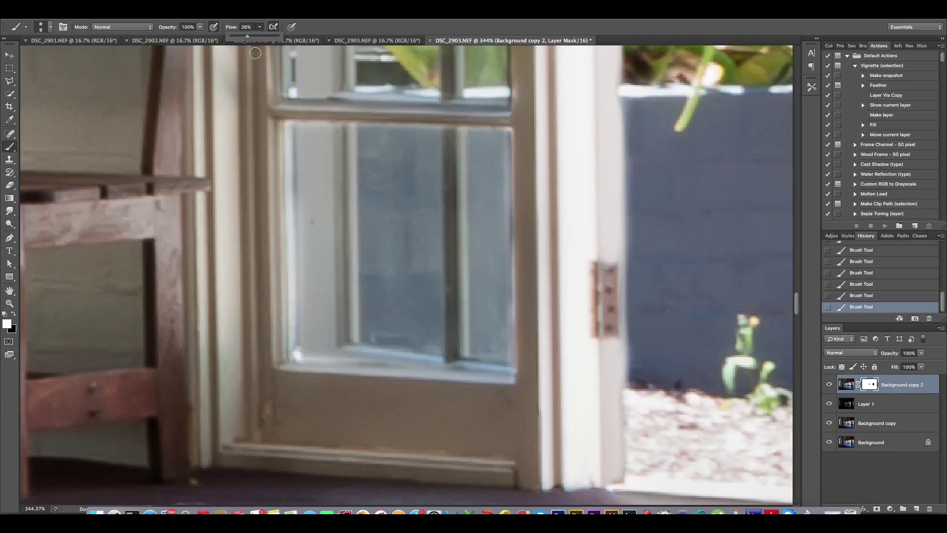
left_click(514, 251)
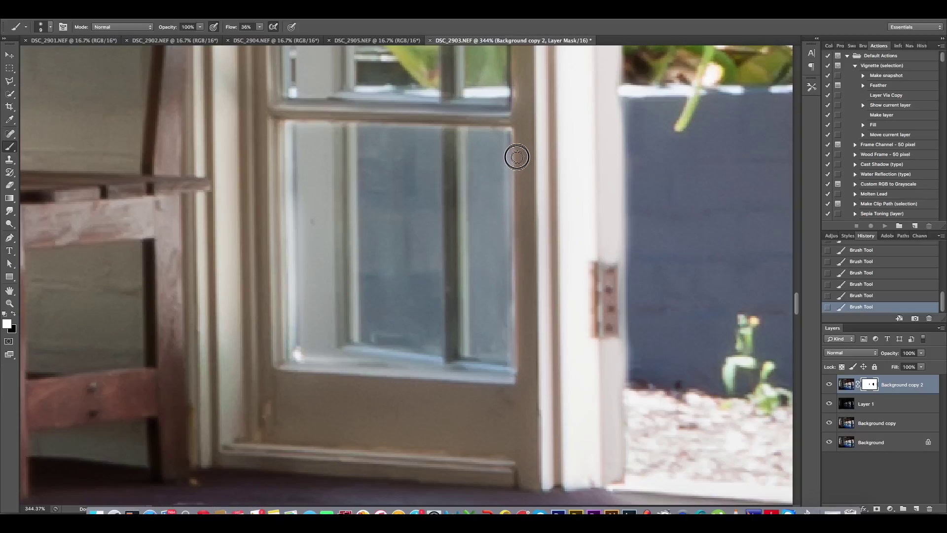
scroll(567, 163, "up", 5)
scroll(647, 235, "up", 5)
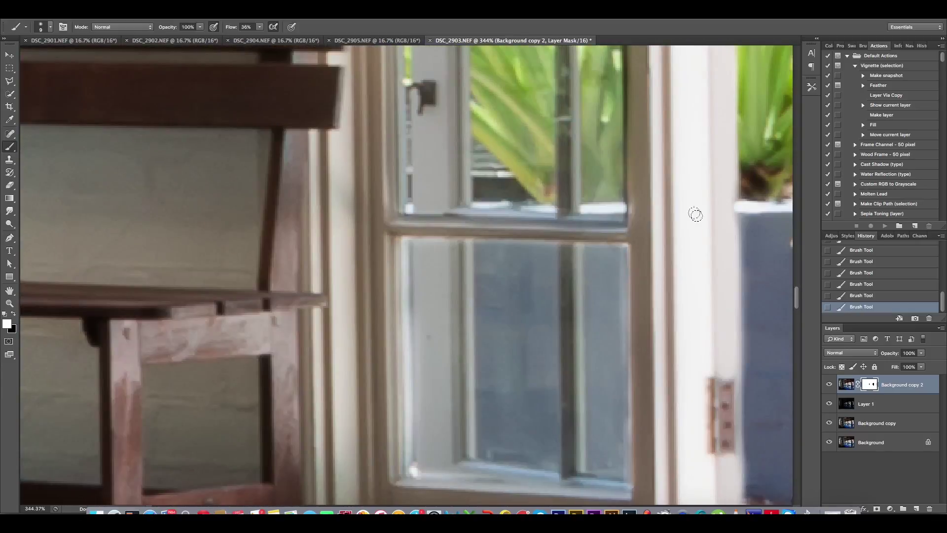
left_click_drag(405, 217, 521, 222)
left_click_drag(640, 228, 505, 226)
left_click_drag(627, 227, 364, 219)
Step: Lighten the dark top edge and left end of the window sash
left_click_drag(554, 217, 501, 293)
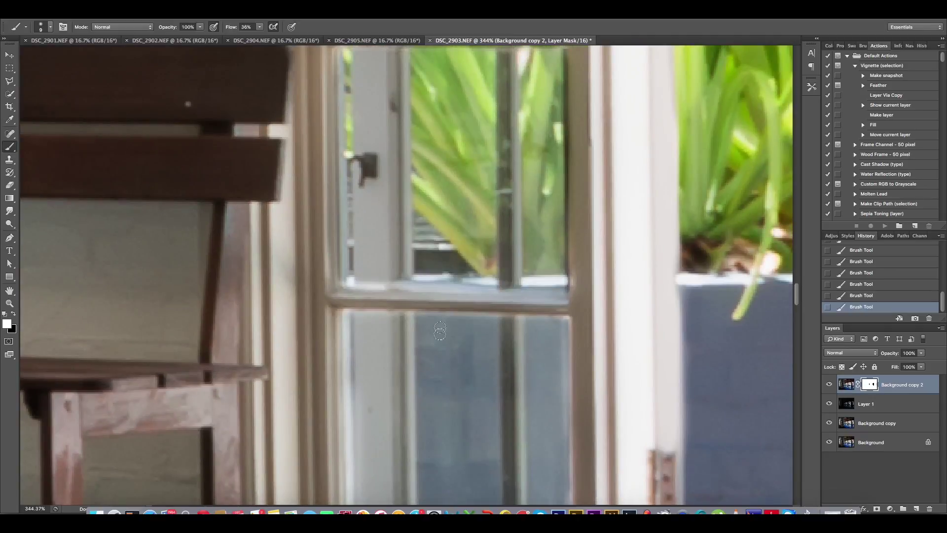
left_click_drag(440, 331, 558, 343)
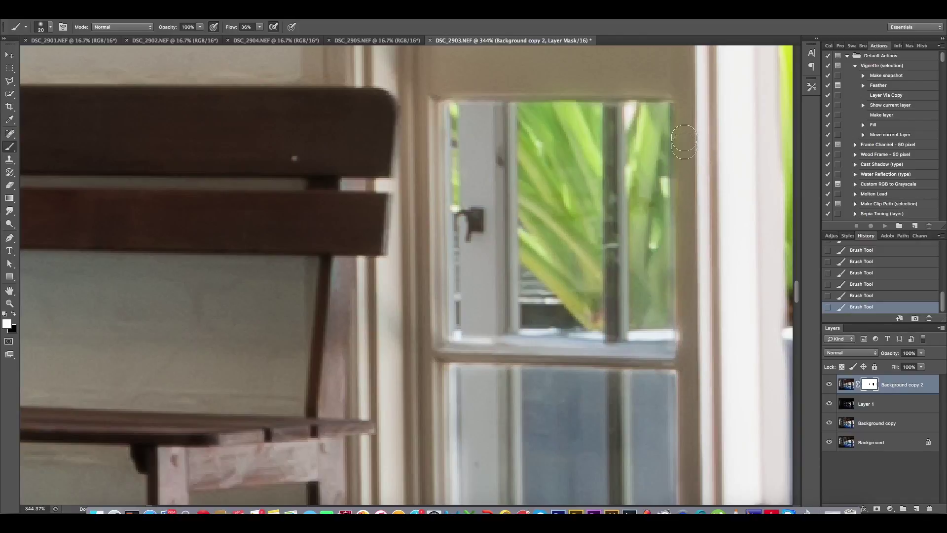
scroll(686, 208, "up", 10)
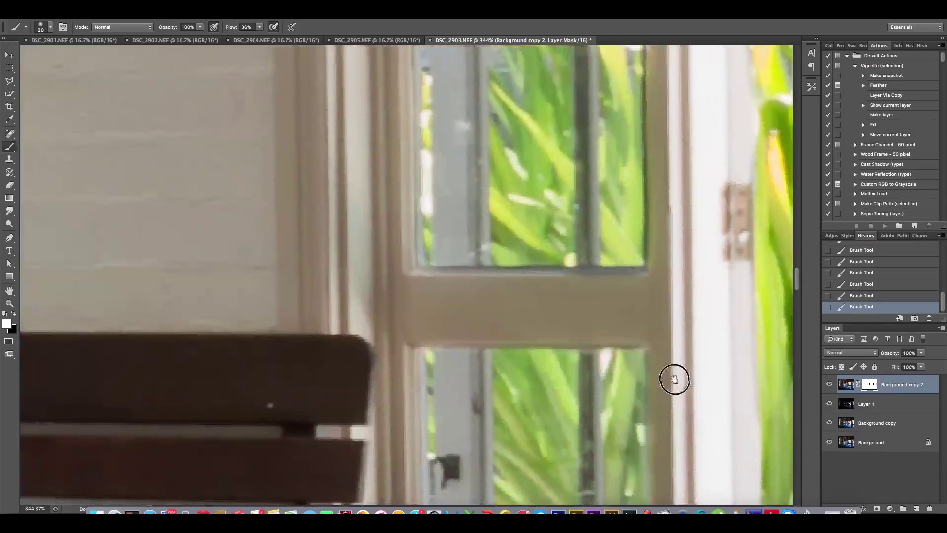
scroll(672, 378, "up", 2)
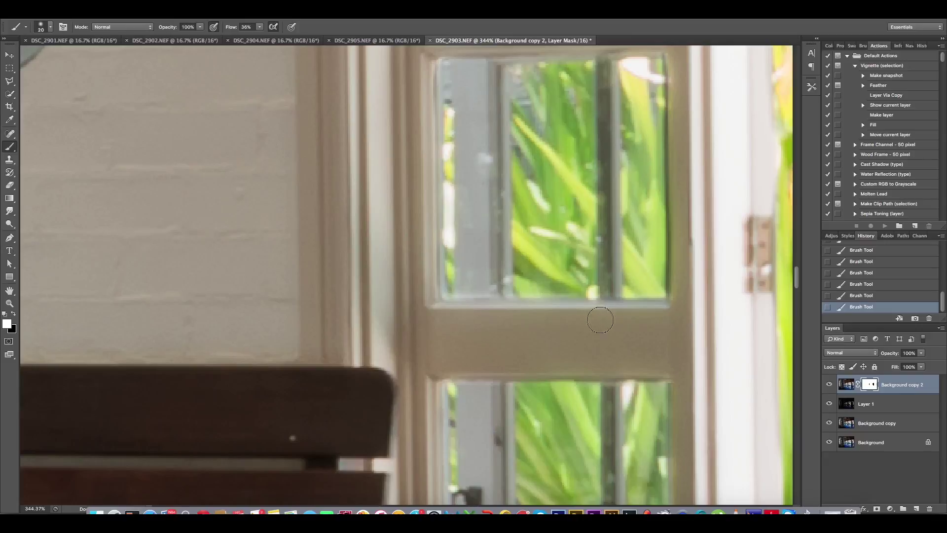
scroll(613, 315, "right", 5)
scroll(614, 316, "up", 3)
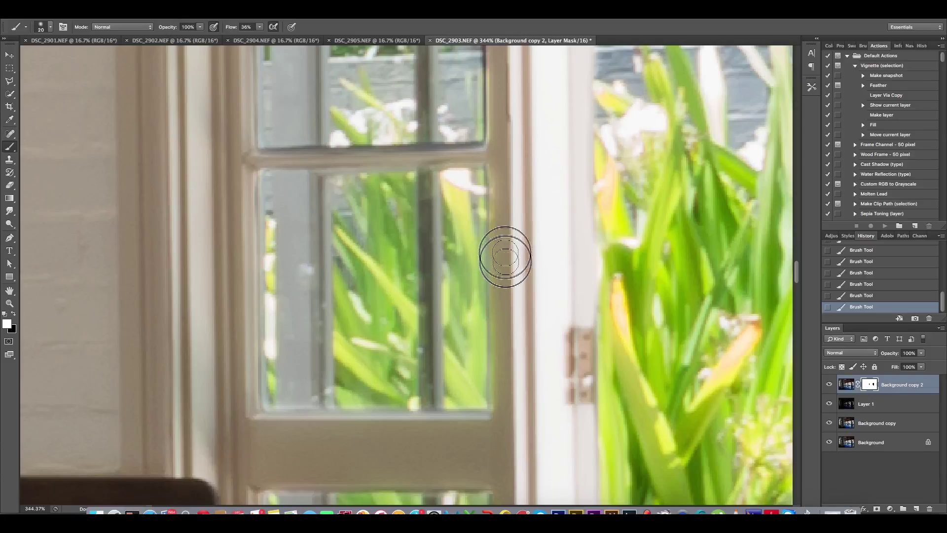
scroll(568, 286, "up", 1)
scroll(568, 285, "left", 5)
scroll(568, 285, "up", 3)
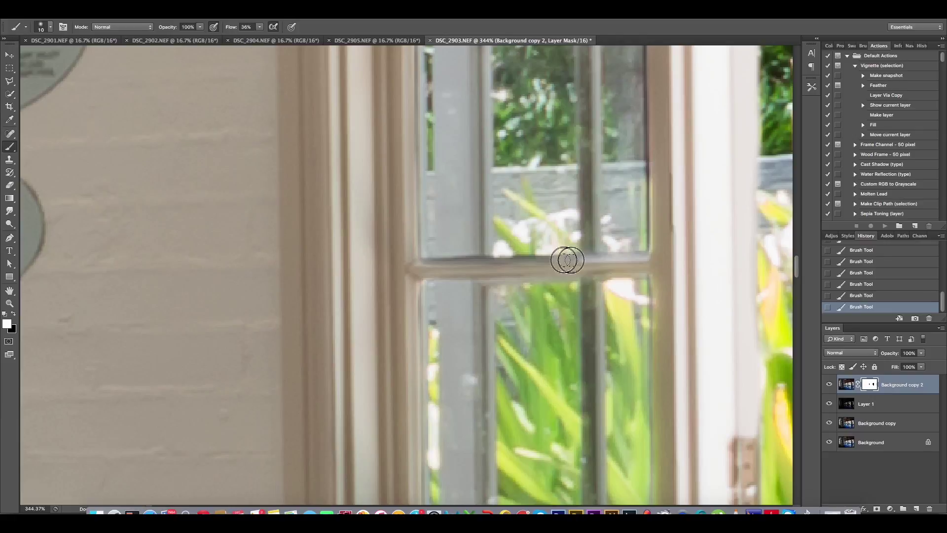
left_click_drag(526, 261, 473, 266)
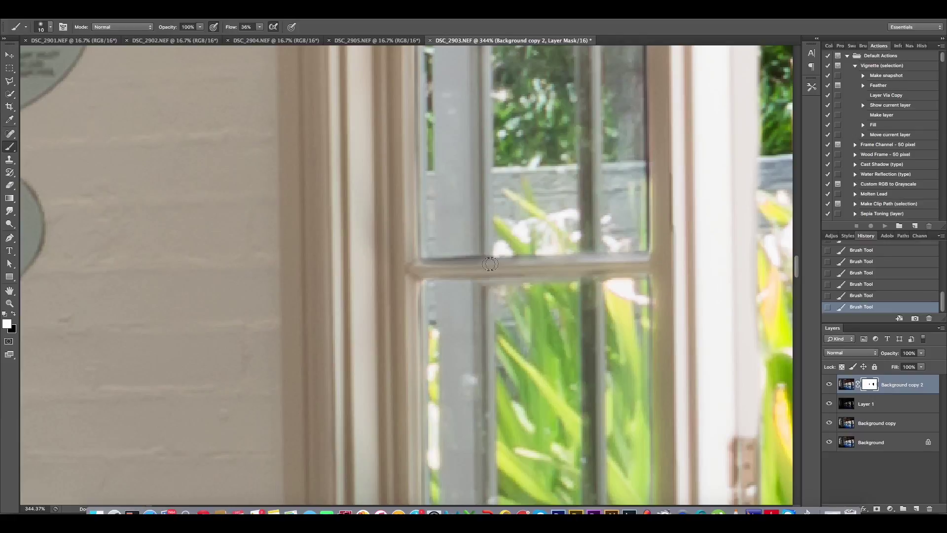
left_click_drag(416, 262, 596, 262)
mouse_move(654, 269)
left_mouse_down()
mouse_move(422, 266)
mouse_move(550, 267)
left_mouse_up()
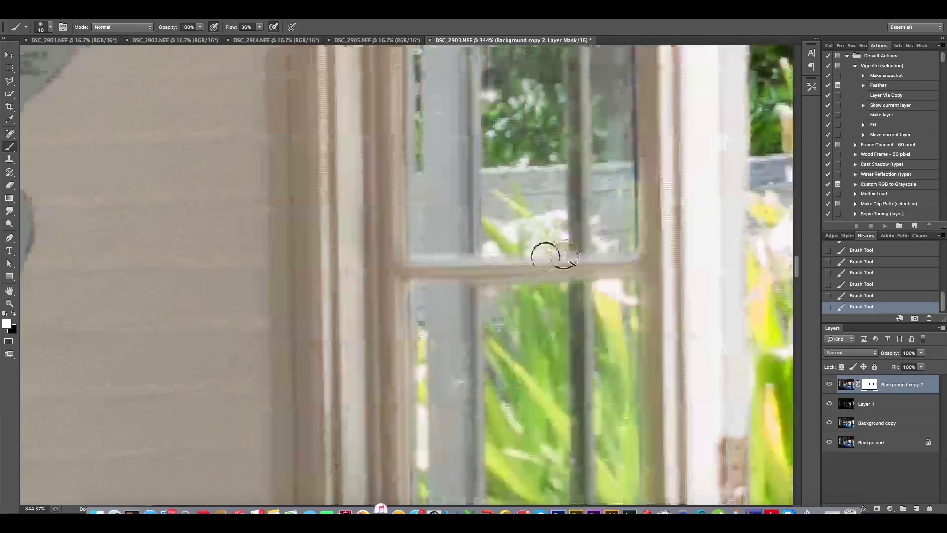
Step: Lighten the window frame's dark edge, undoing one stroke in History and repainting it
scroll(559, 267, "right", 10)
scroll(340, 319, "up", 5)
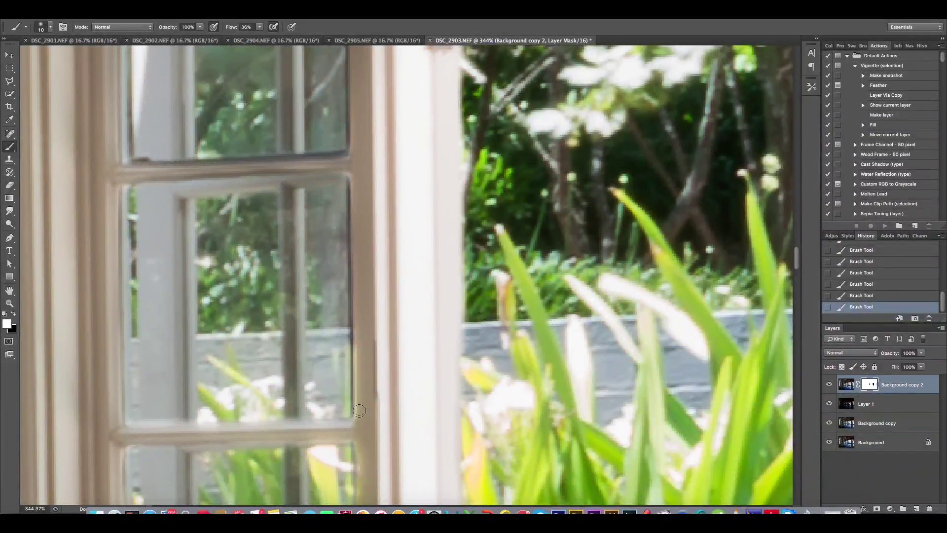
left_click_drag(355, 394, 352, 274)
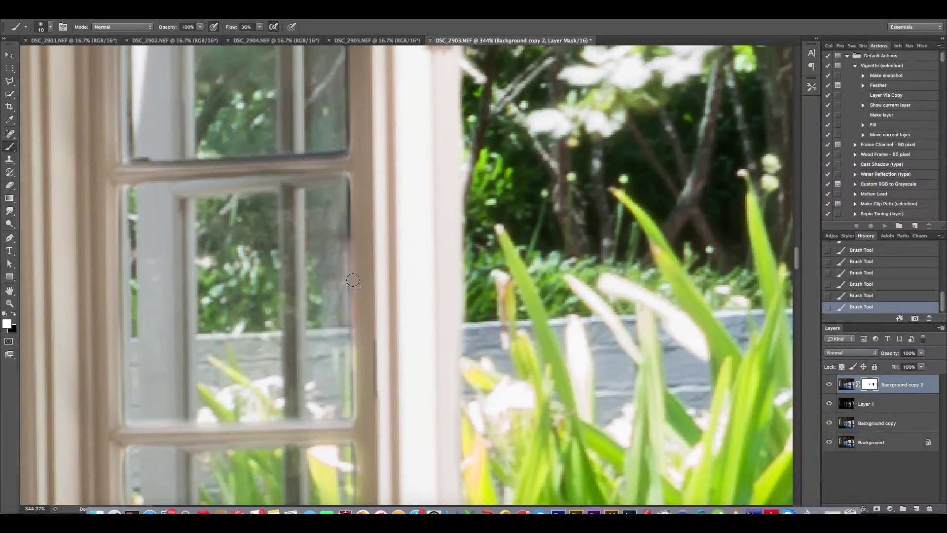
left_click(859, 296)
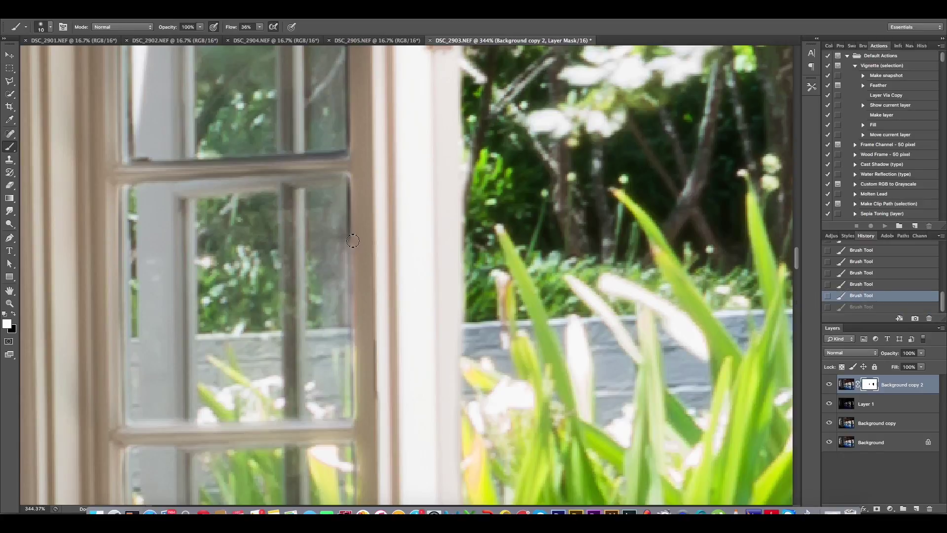
mouse_move(352, 240)
left_mouse_down()
mouse_move(356, 207)
mouse_move(356, 256)
mouse_move(595, 376)
mouse_move(631, 346)
left_mouse_up()
Step: Lighten the dark edge along the window sill
left_click_drag(577, 304, 460, 300)
mouse_move(547, 305)
left_mouse_down()
mouse_move(498, 307)
mouse_move(554, 300)
mouse_move(370, 309)
mouse_move(517, 315)
left_mouse_up()
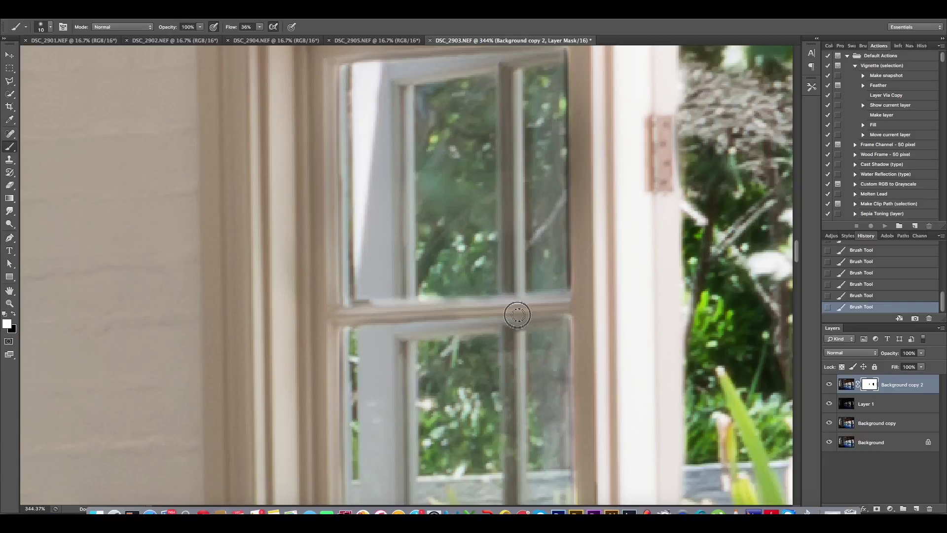
left_click_drag(582, 306, 309, 308)
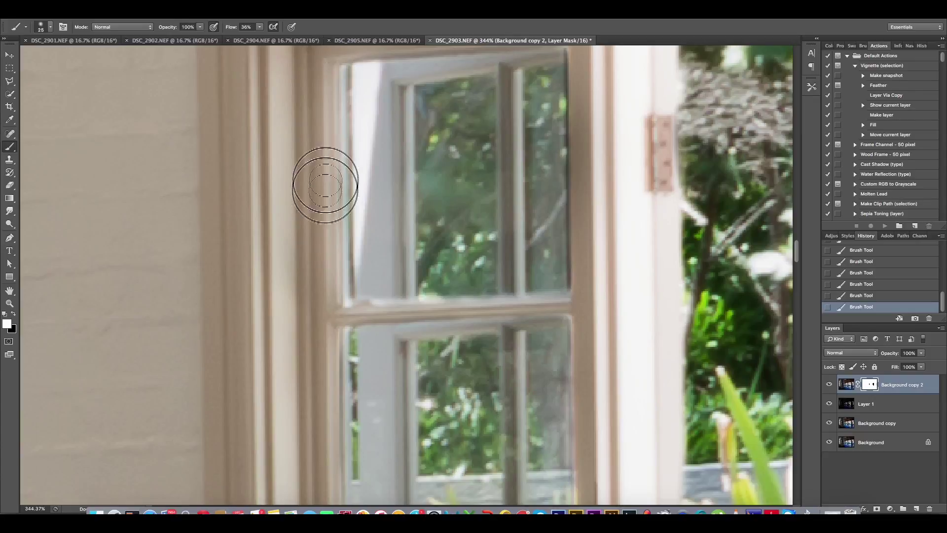
scroll(376, 324, "up", 3)
scroll(377, 323, "right", 2)
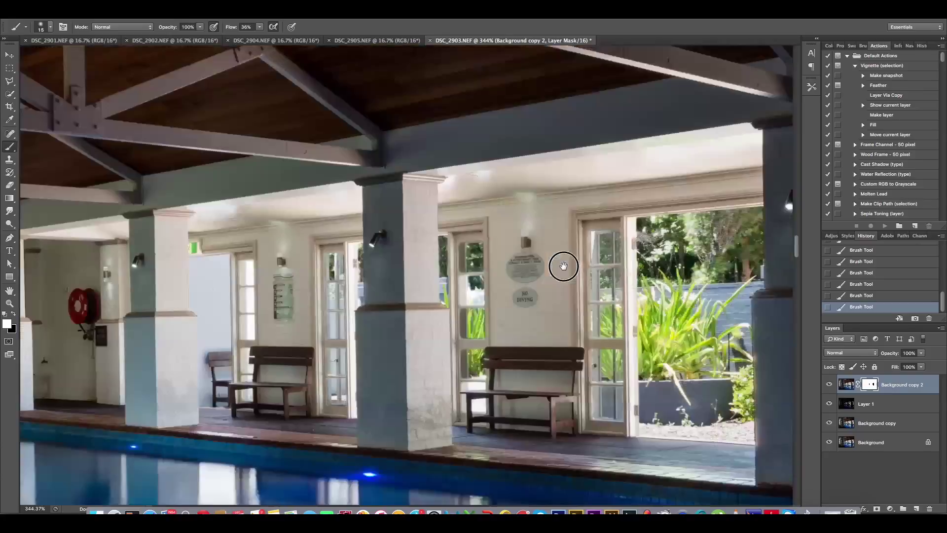
left_click(564, 262)
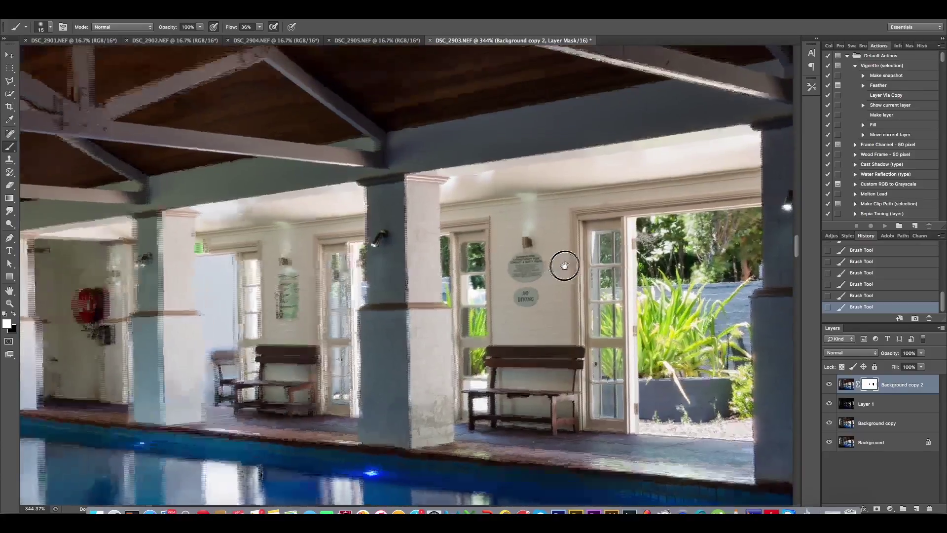
Step: Zoom out to a 40% overview, then zoom in on the glass door beside the pool rules sign
left_click_drag(565, 264, 566, 264)
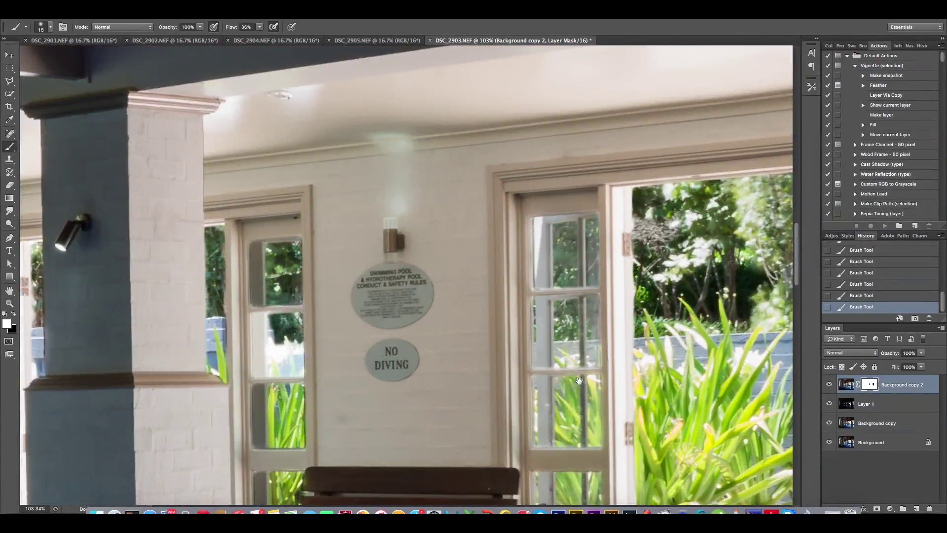
left_click_drag(638, 333, 567, 385)
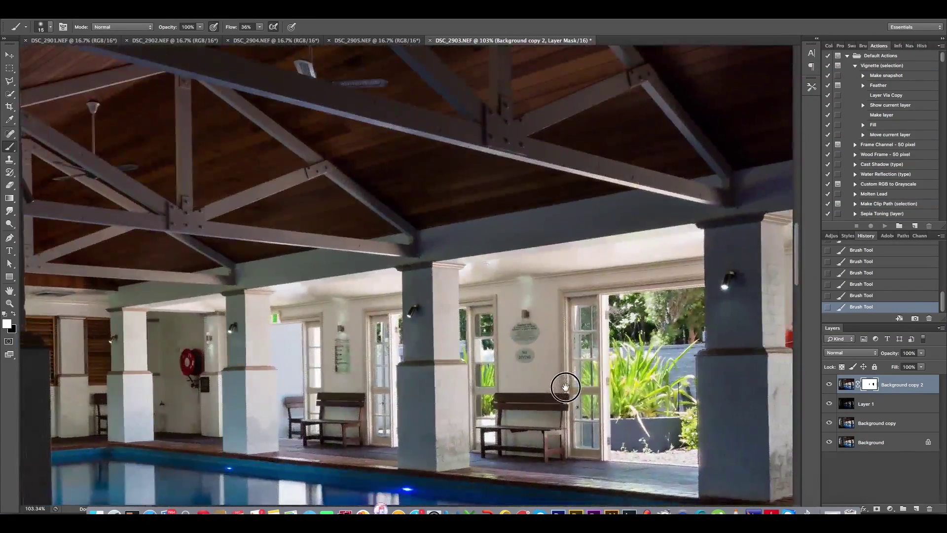
left_click_drag(565, 387, 608, 355)
scroll(565, 383, "down", 4)
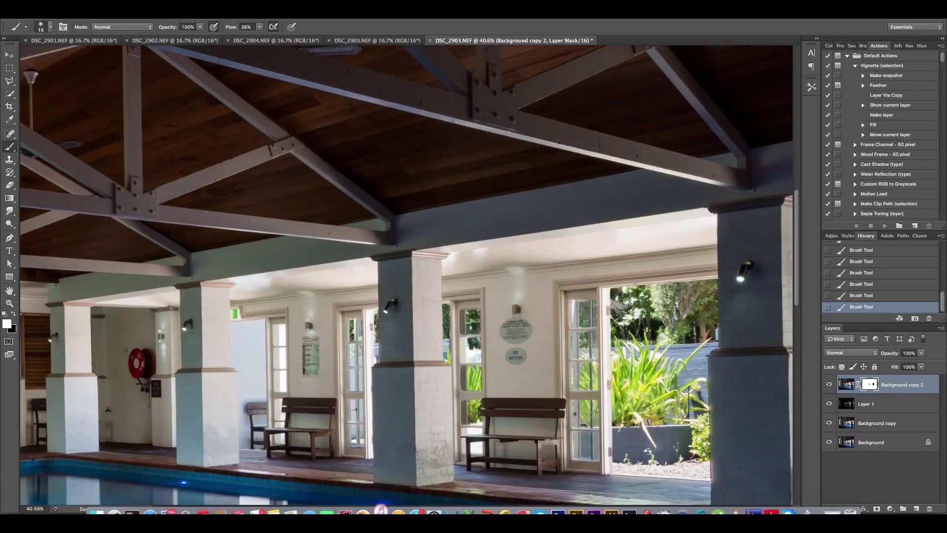
left_click(541, 321)
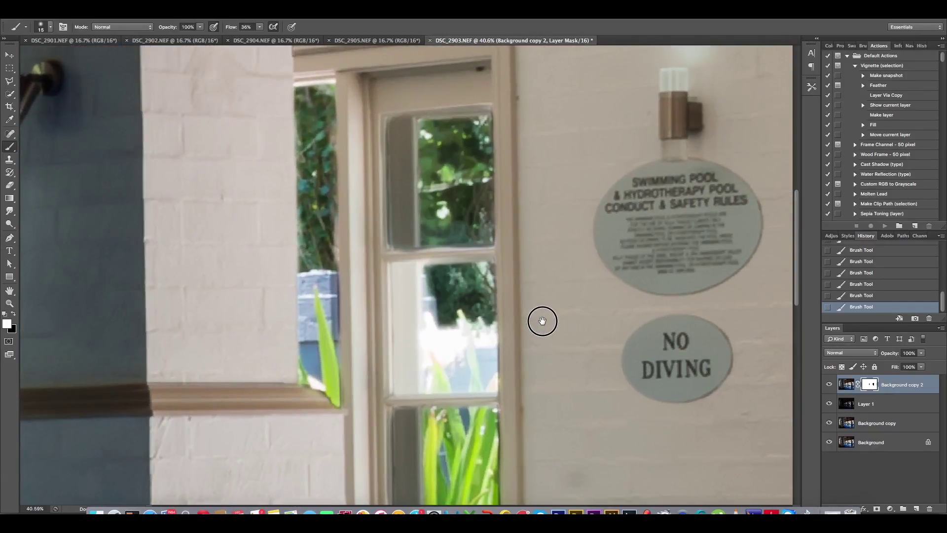
scroll(542, 321, "down", 5)
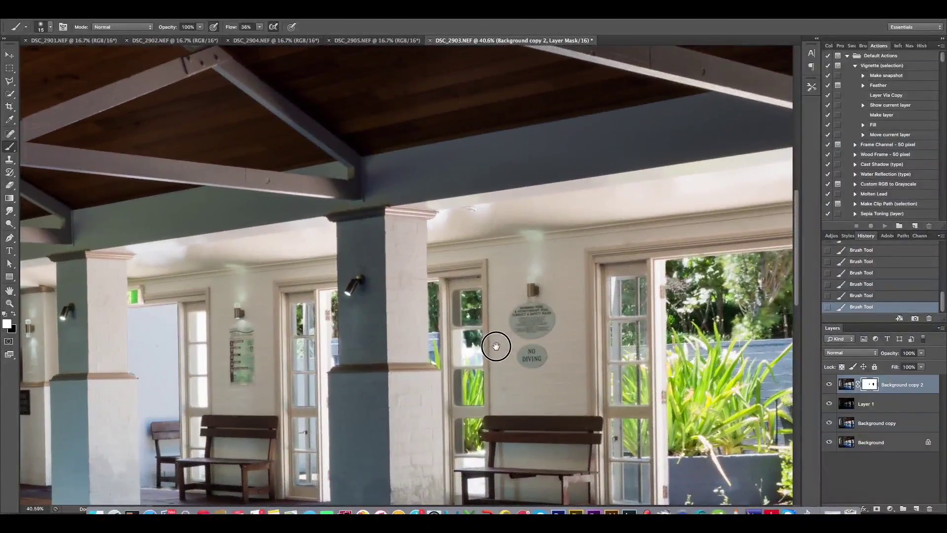
scroll(496, 347, "up", 3)
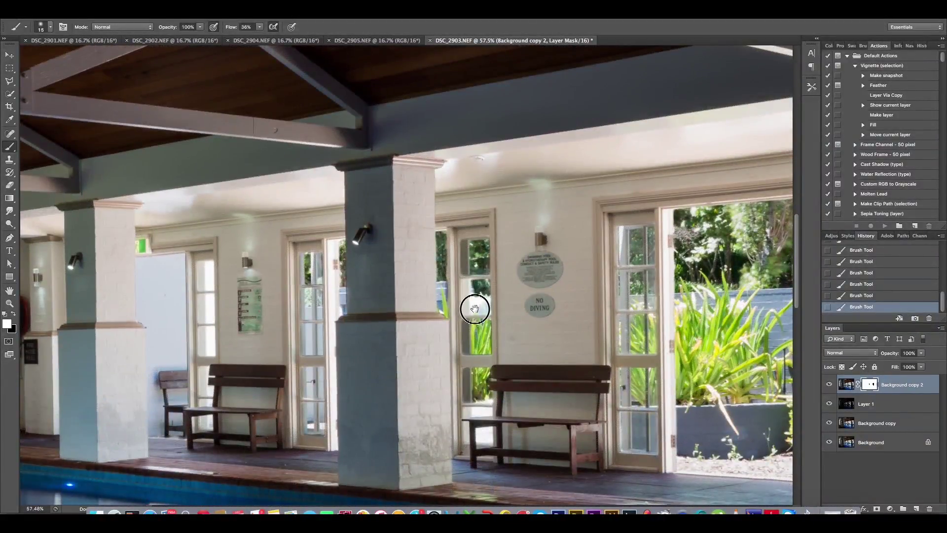
scroll(475, 309, "down", 3)
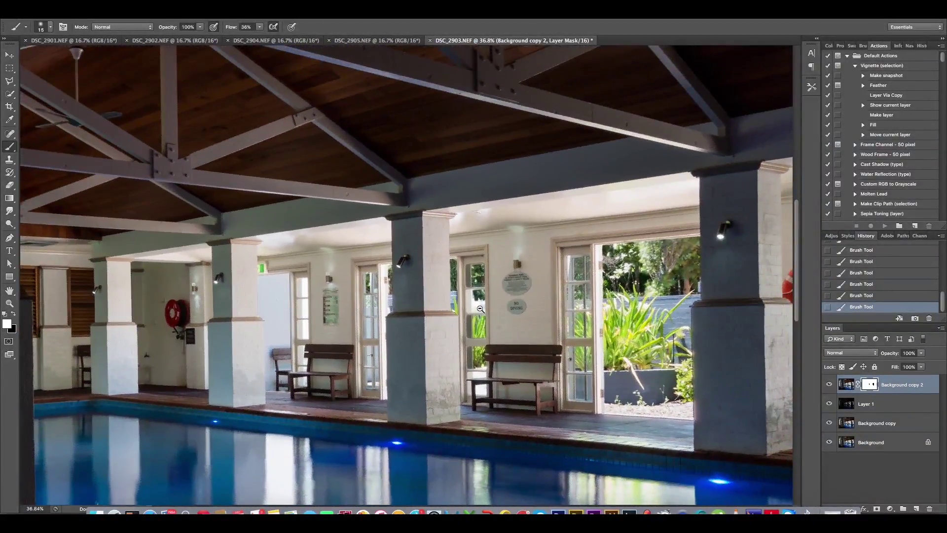
scroll(553, 282, "up", 5)
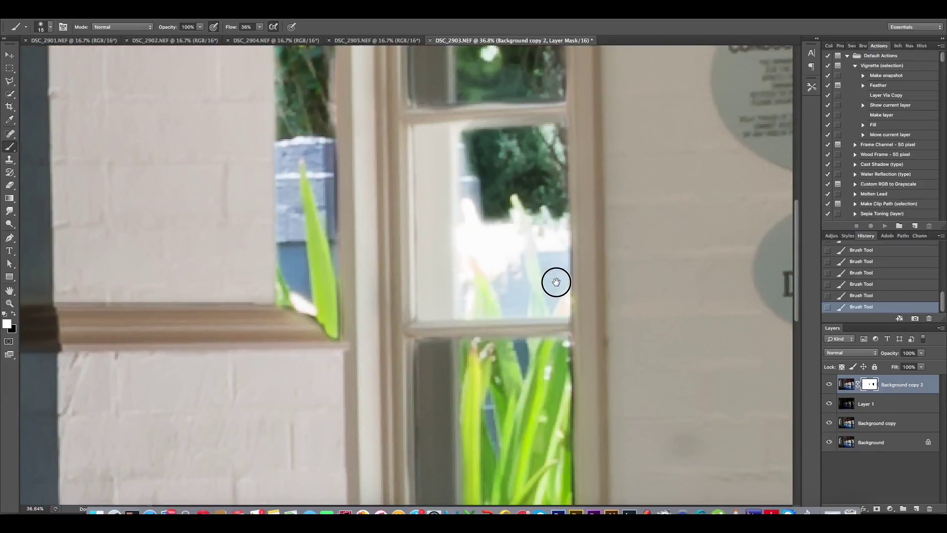
scroll(556, 280, "up", 2)
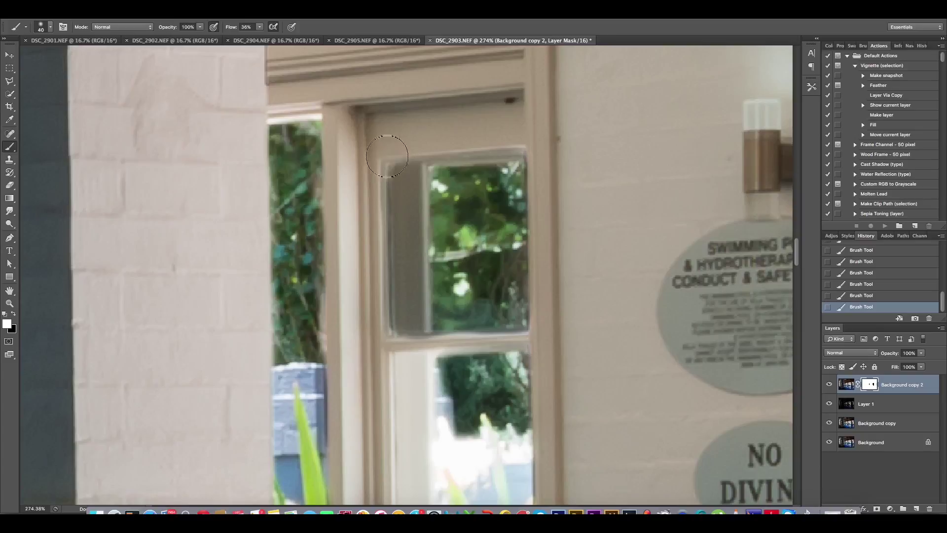
Step: Paint white over the dark strip along the upper window pane's edge
left_click_drag(388, 157, 395, 296)
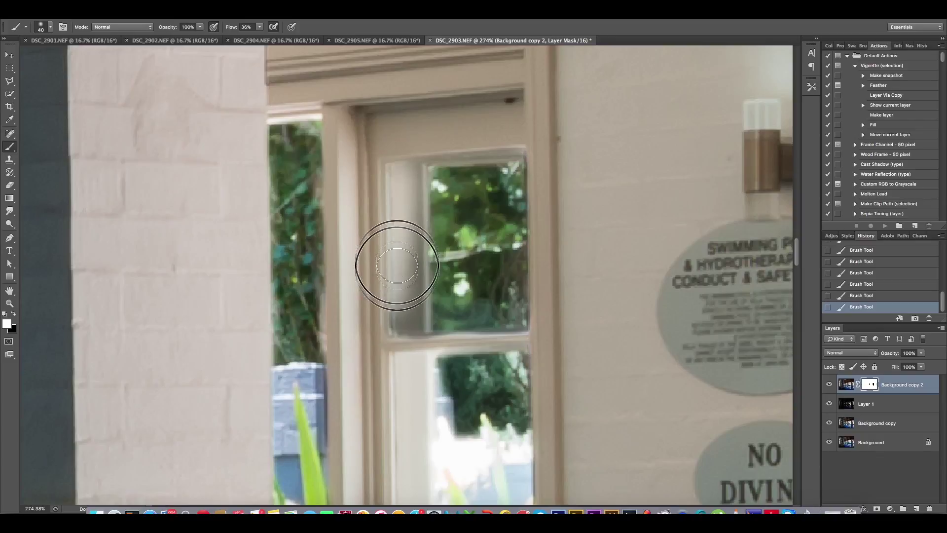
left_click_drag(396, 253, 399, 324)
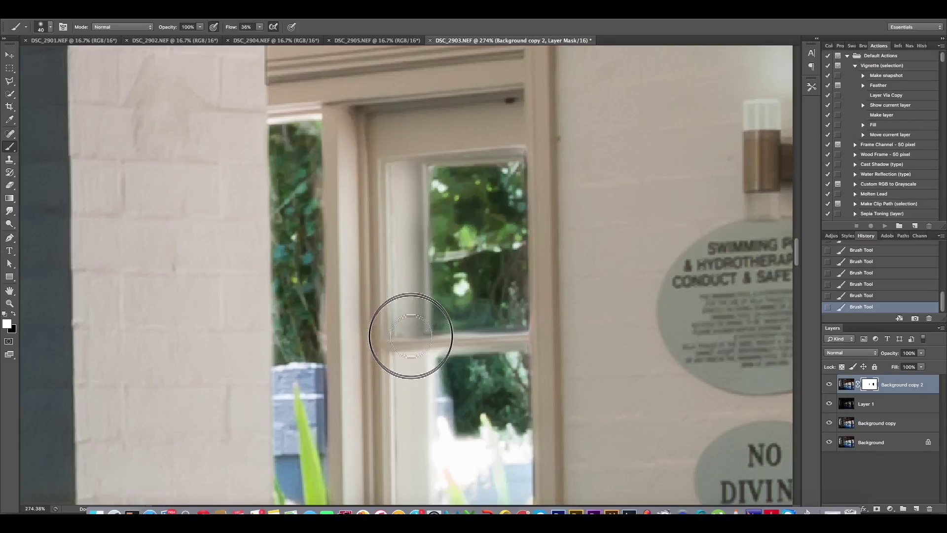
mouse_move(408, 334)
left_mouse_down()
mouse_move(399, 208)
mouse_move(400, 318)
left_mouse_up()
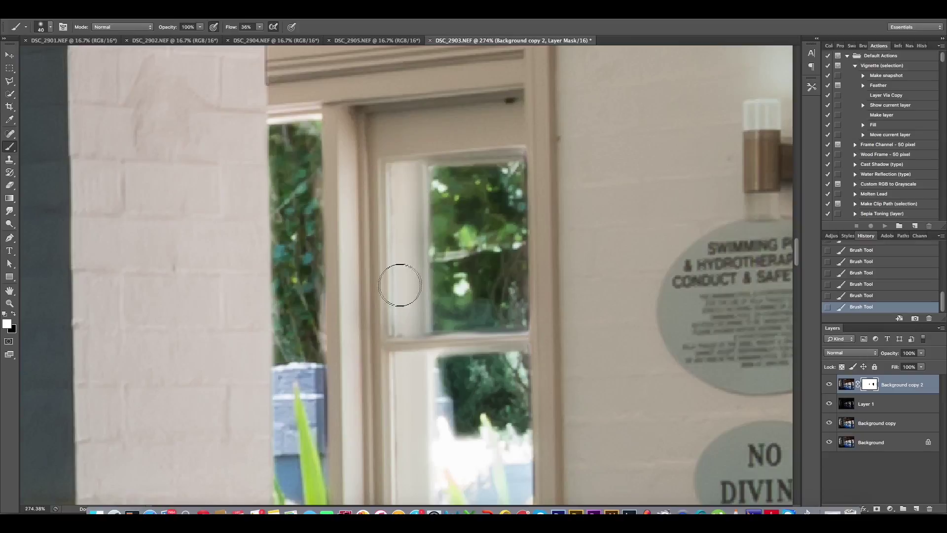
scroll(402, 162, "down", 2)
scroll(404, 166, "down", 6)
scroll(410, 167, "down", 2)
left_click_drag(409, 160, 402, 340)
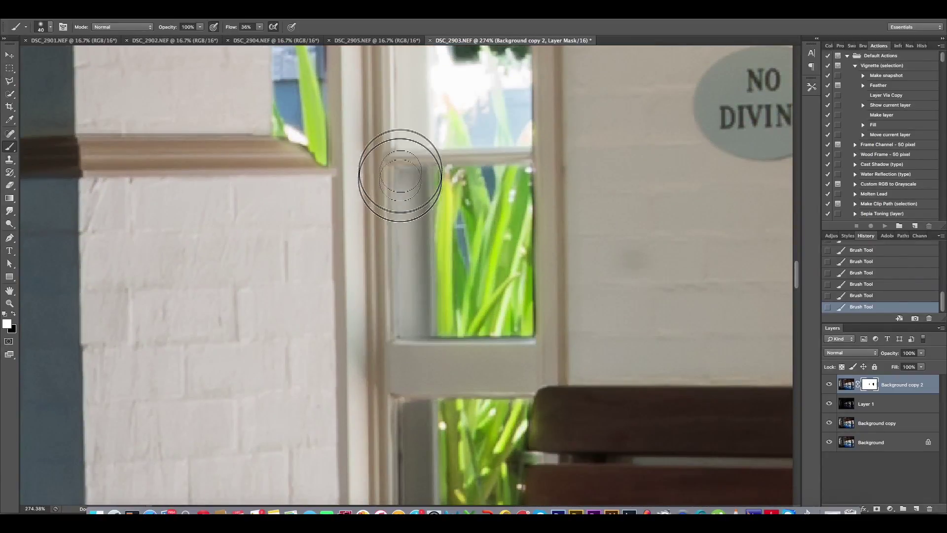
left_click_drag(400, 175, 370, 345)
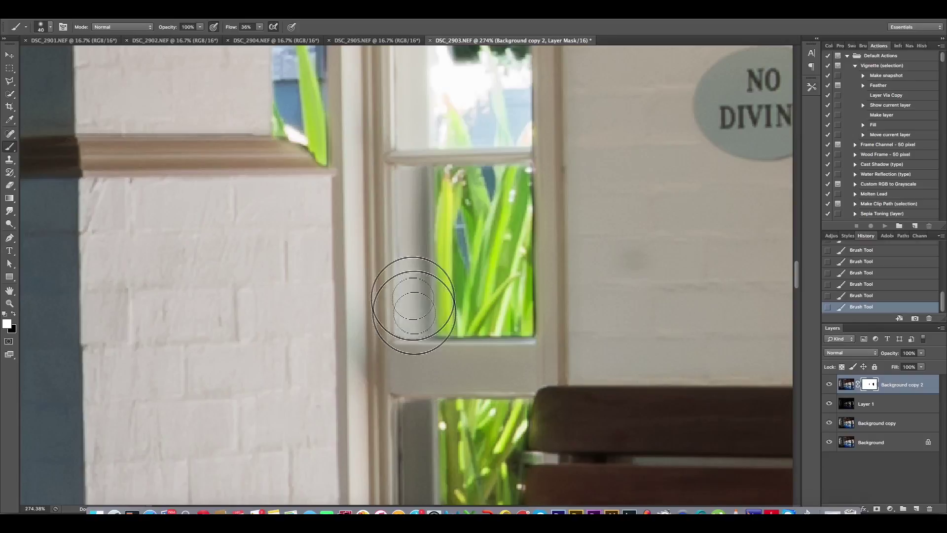
left_click_drag(408, 327, 409, 215)
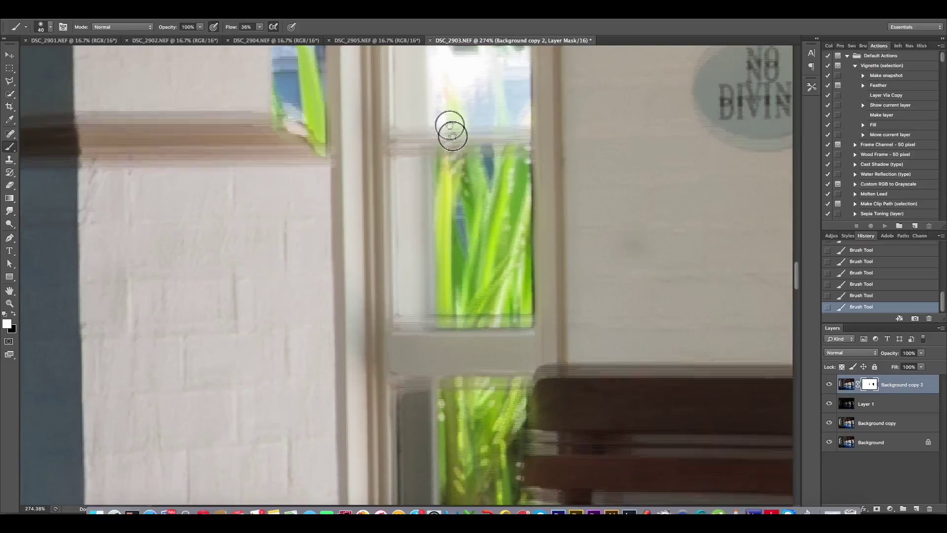
Step: Lighten the lower pane's edge strip, paint black over its dark patch, and shrink the brush to 15
left_click_drag(471, 295, 448, 98)
mouse_move(391, 200)
left_mouse_down()
mouse_move(381, 313)
mouse_move(387, 275)
mouse_move(392, 338)
mouse_move(385, 169)
mouse_move(397, 373)
left_mouse_up()
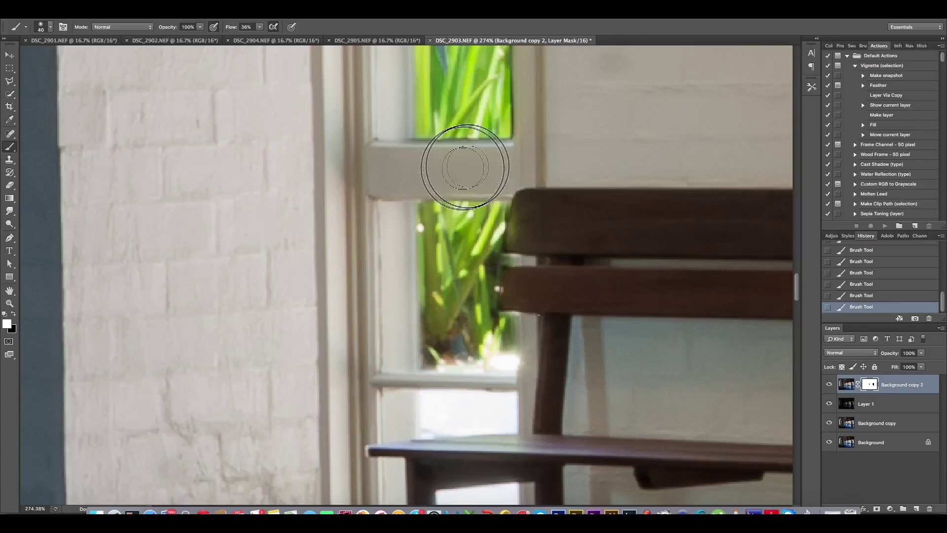
left_click_drag(512, 127, 552, 299)
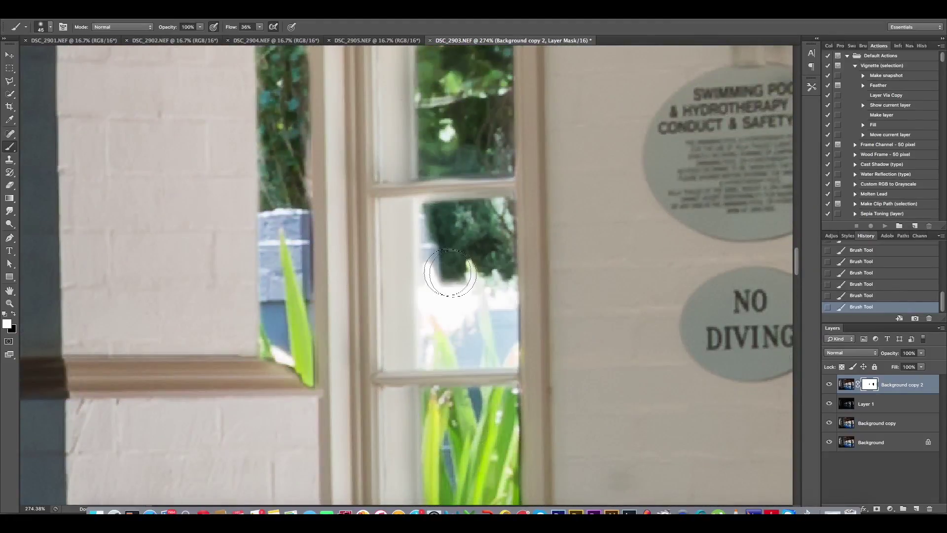
key("x")
mouse_move(453, 265)
left_mouse_down()
mouse_move(440, 264)
mouse_move(450, 306)
mouse_move(489, 321)
mouse_move(435, 351)
mouse_move(475, 295)
mouse_move(446, 302)
mouse_move(465, 275)
mouse_move(449, 307)
mouse_move(483, 336)
mouse_move(456, 342)
mouse_move(487, 313)
mouse_move(482, 296)
mouse_move(481, 323)
mouse_move(467, 326)
mouse_move(474, 316)
mouse_move(444, 306)
mouse_move(483, 301)
left_mouse_up()
key("x")
key("bracketleft")
key("bracketleft")
key("bracketleft")
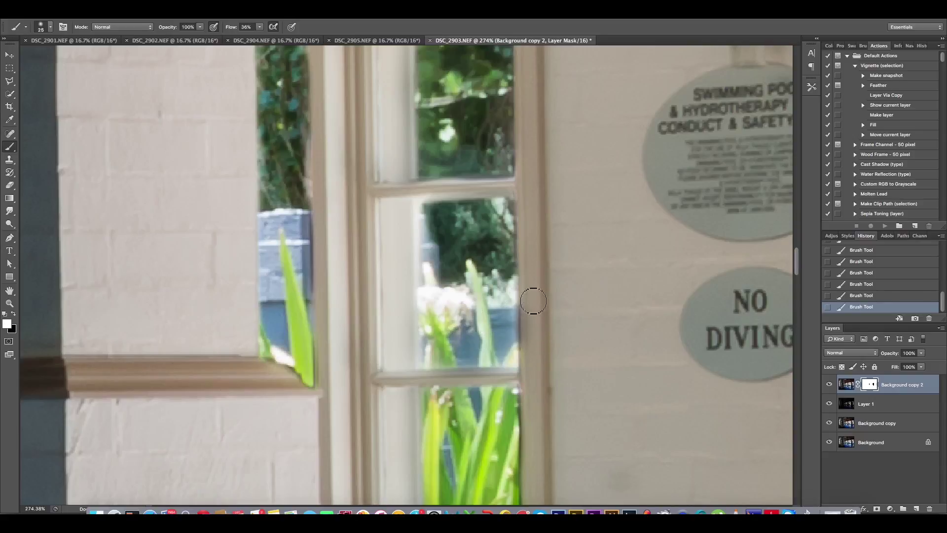
key("bracketleft")
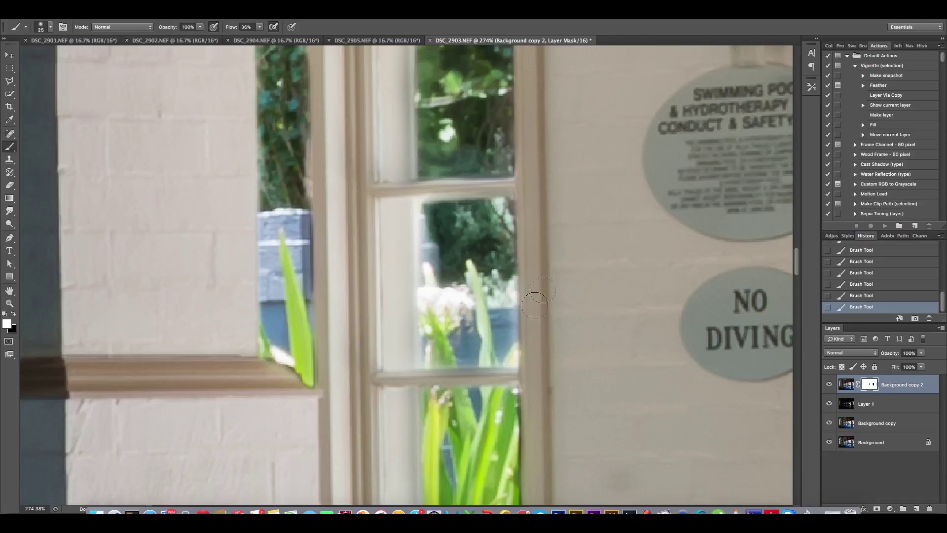
key("bracketleft")
key("bracketleft")
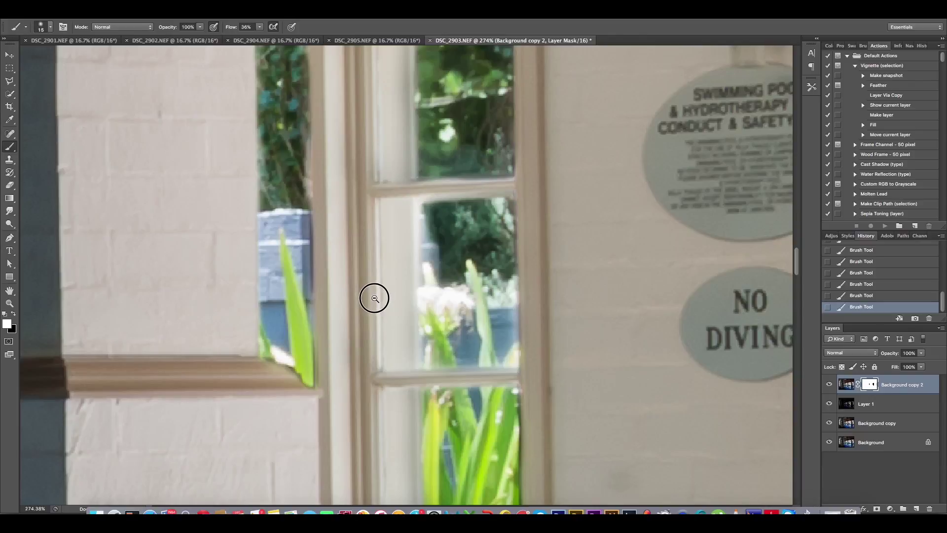
left_click(374, 299, "ctrl+alt")
left_click_drag(374, 300, 269, 325)
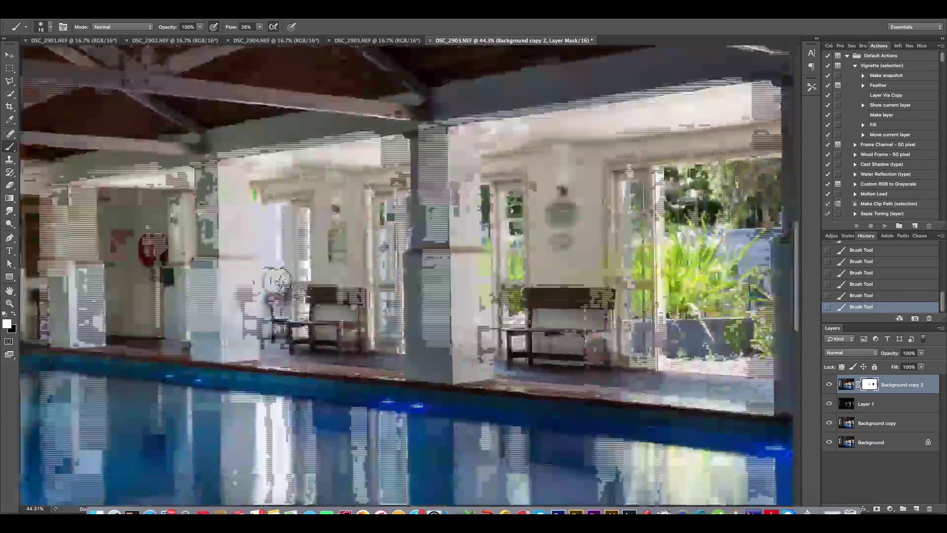
Step: Inspect the far bench, exit sign and poster wall up close, then bring up the foreground Color Picker
left_click_drag(491, 294, 539, 284)
scroll(550, 302, "right", 10)
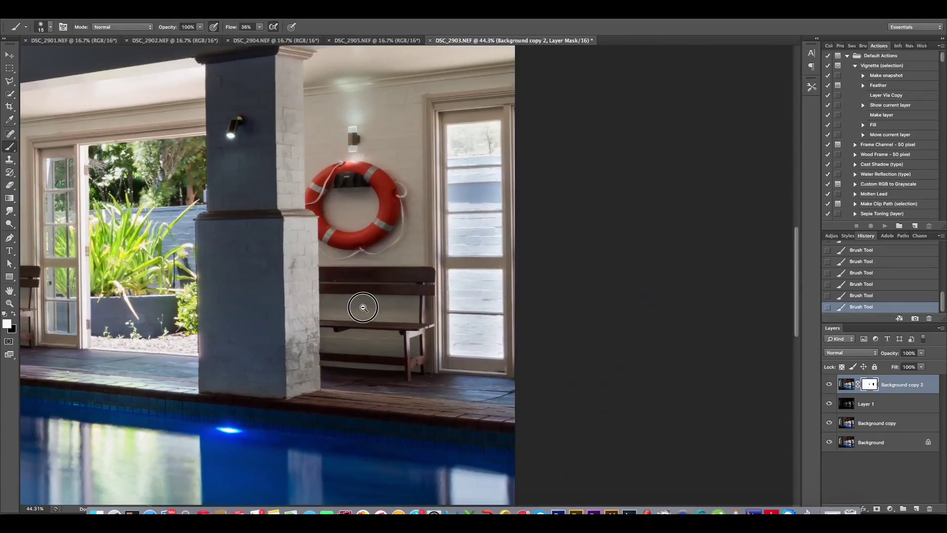
scroll(360, 306, "left", 2)
scroll(524, 311, "left", 3)
left_click(570, 308)
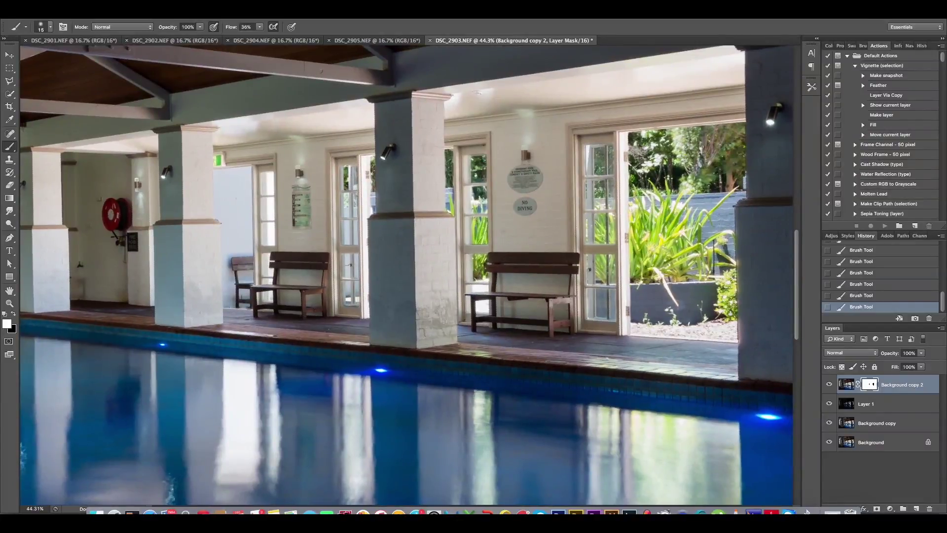
mouse_move(296, 264)
left_mouse_down()
mouse_move(317, 257)
mouse_move(300, 253)
left_mouse_up()
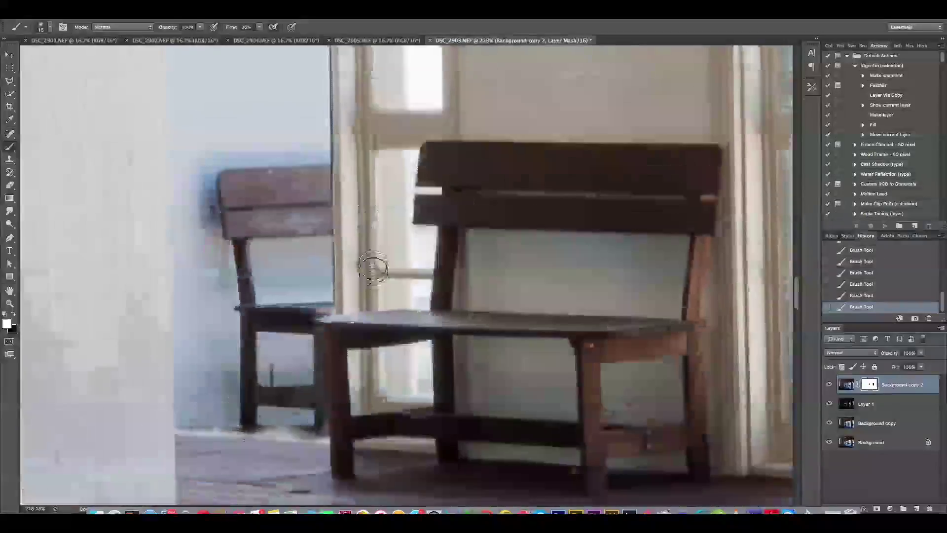
left_click_drag(373, 269, 396, 421)
mouse_move(402, 159)
left_mouse_down()
mouse_move(423, 401)
mouse_move(490, 315)
left_mouse_up()
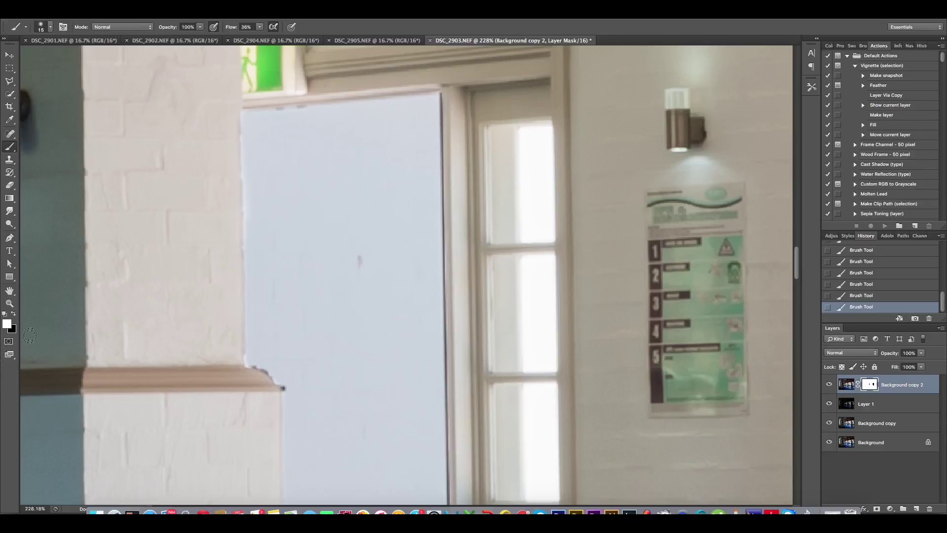
left_click(7, 323)
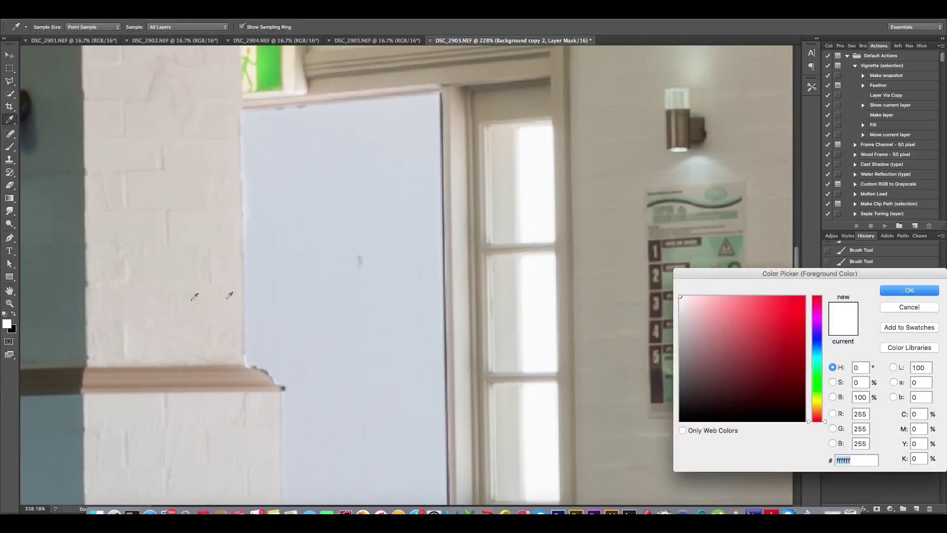
Step: Cancel the Color Picker and paint black, then white, at the moulding corner beside the far doorway
left_click(919, 303)
key("z")
key("x")
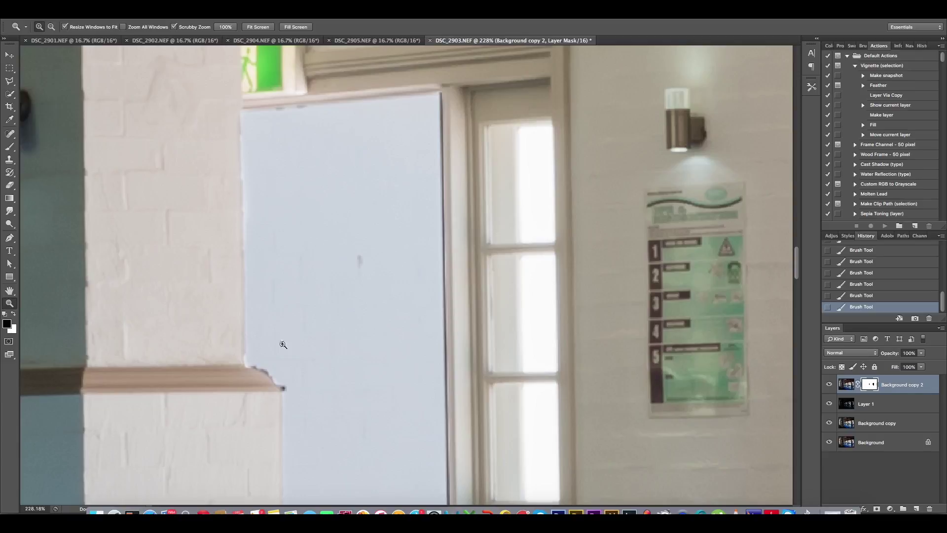
key("b")
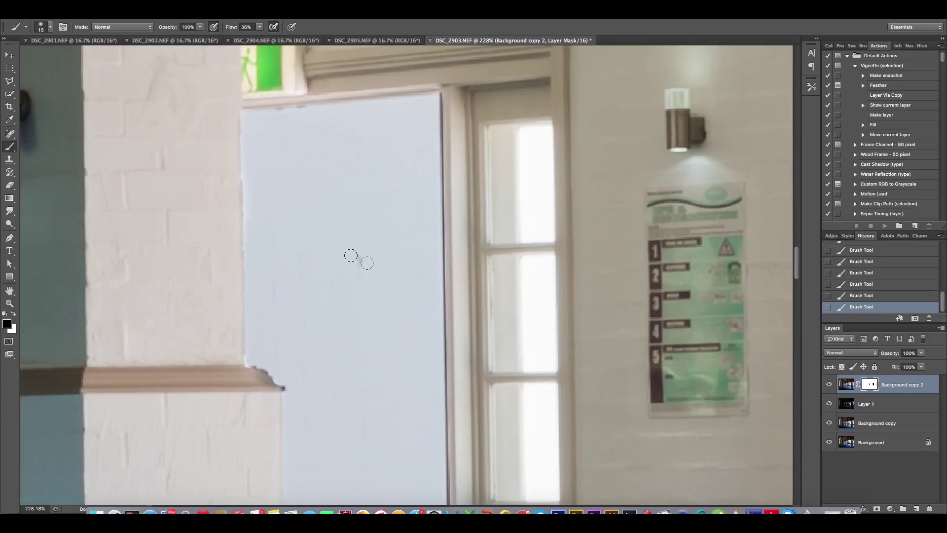
left_click(847, 384)
left_click_drag(255, 375, 270, 387)
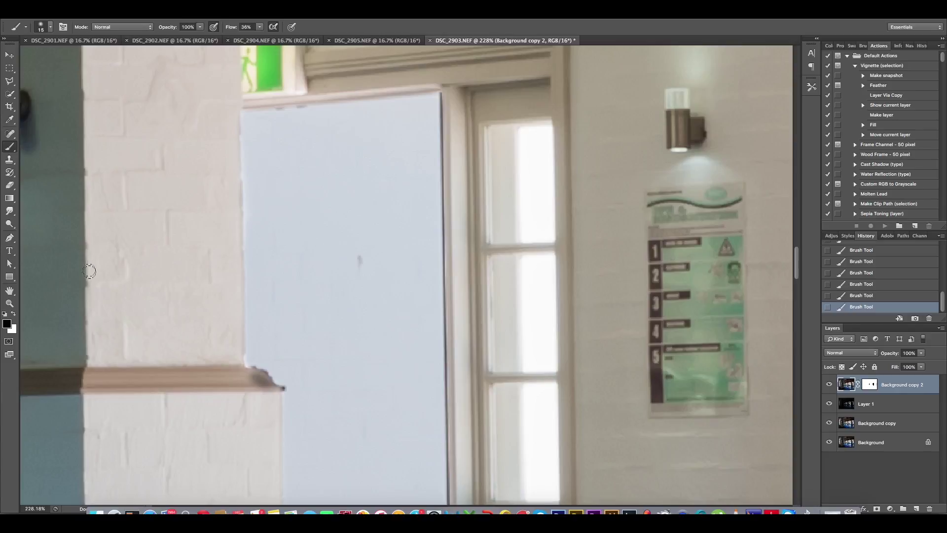
left_click(867, 383)
key("x")
left_click_drag(265, 380, 258, 380)
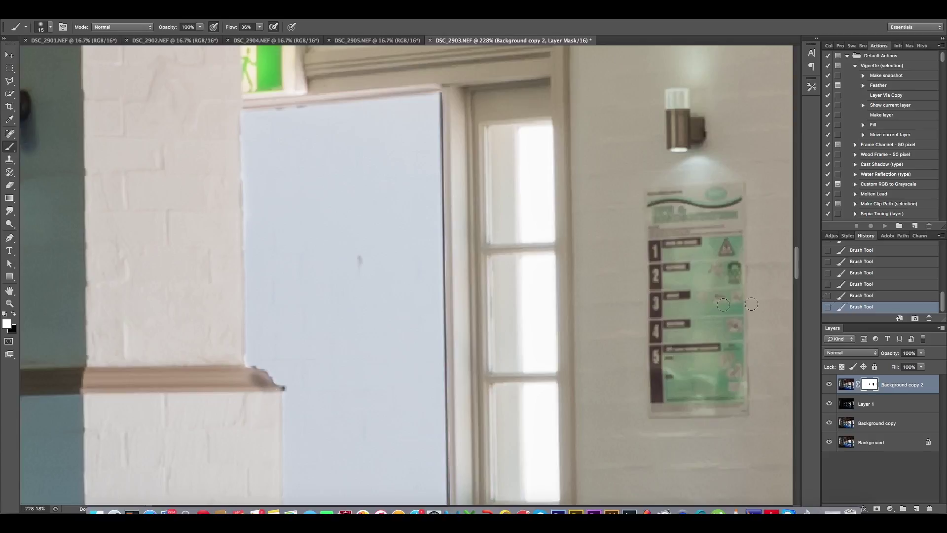
Step: Revert the moulding-corner strokes via History and zoom out to the whole pool photo
left_click(884, 265)
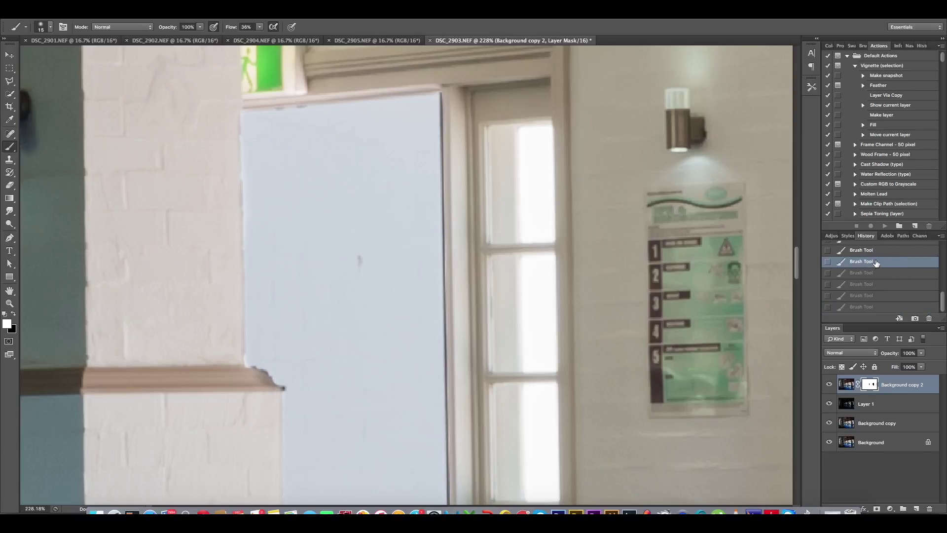
left_click(878, 250)
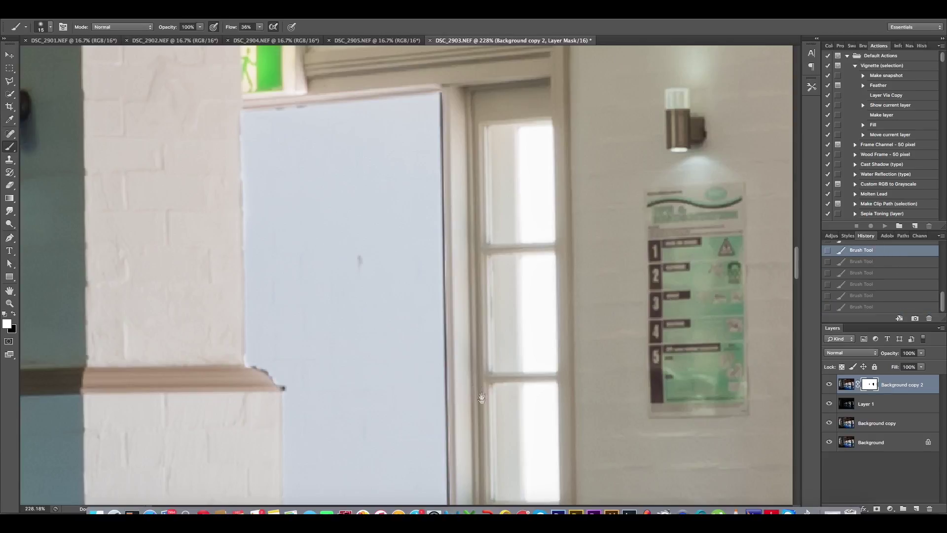
scroll(397, 165, "down", 10)
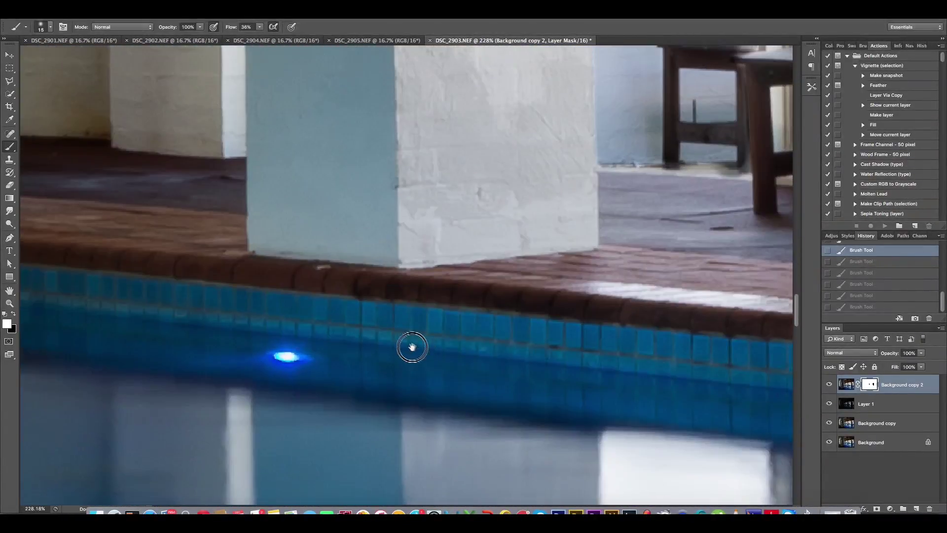
left_click_drag(373, 407, 431, 359)
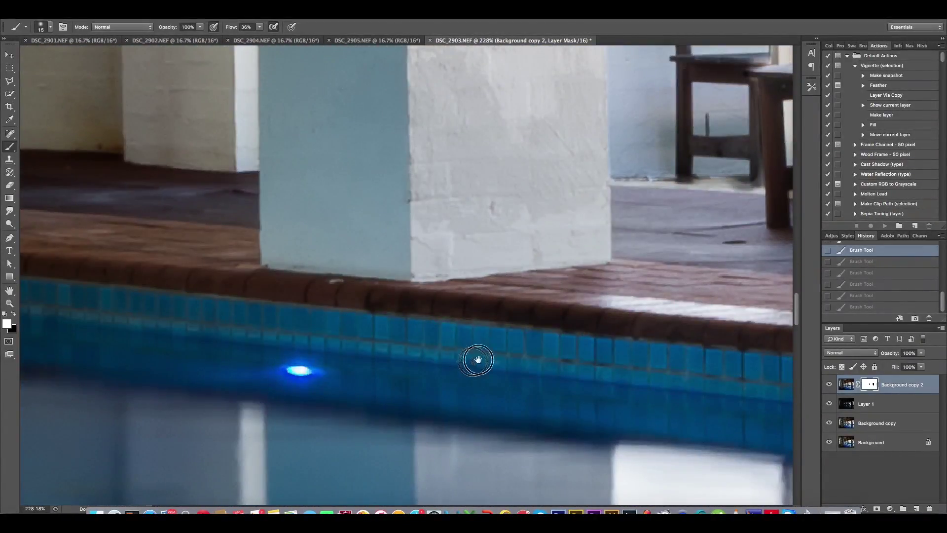
key("ctrl+minus")
key("ctrl+minus")
scroll(476, 363, "down", 5)
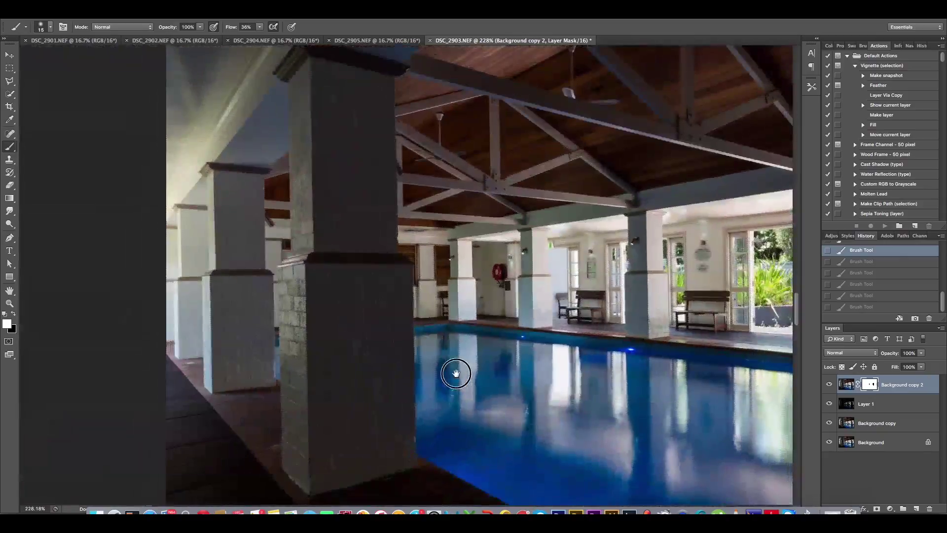
scroll(453, 372, "down", 3)
scroll(434, 383, "down", 1)
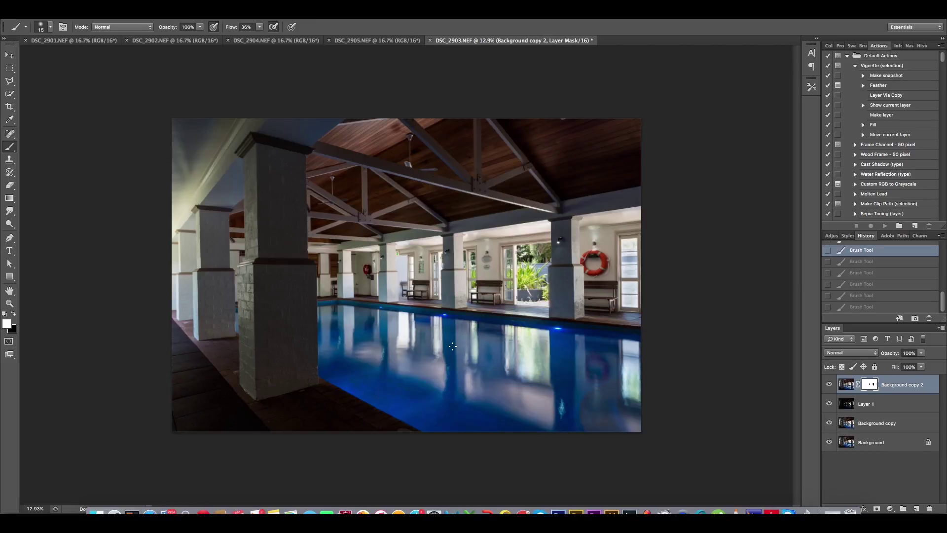
Step: Toggle Background copy 2 and Layer 1 visibility to compare their brightness
left_click(831, 385)
left_click(829, 404)
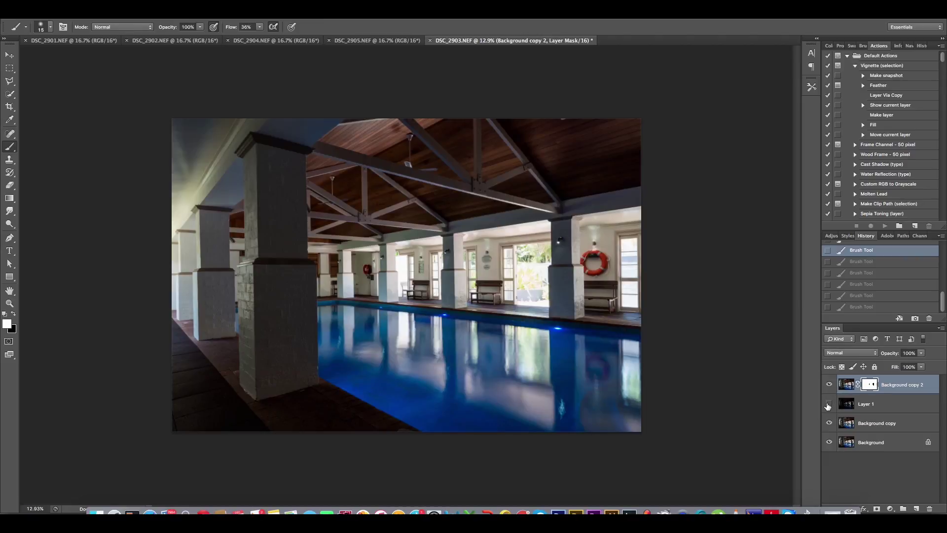
left_click(829, 404)
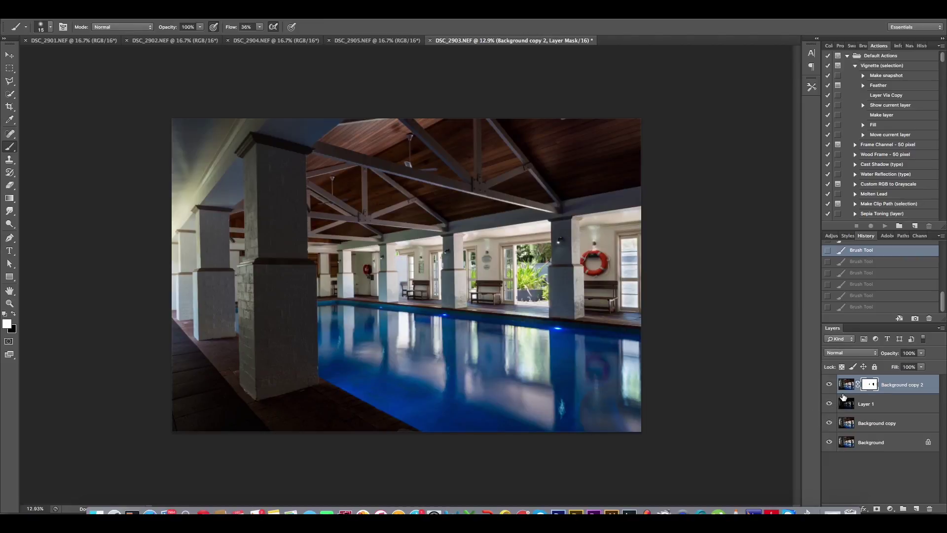
Step: Merge Background copy 2 down into Layer 1 and add a white layer mask to it
right_click(904, 384)
left_click(871, 405)
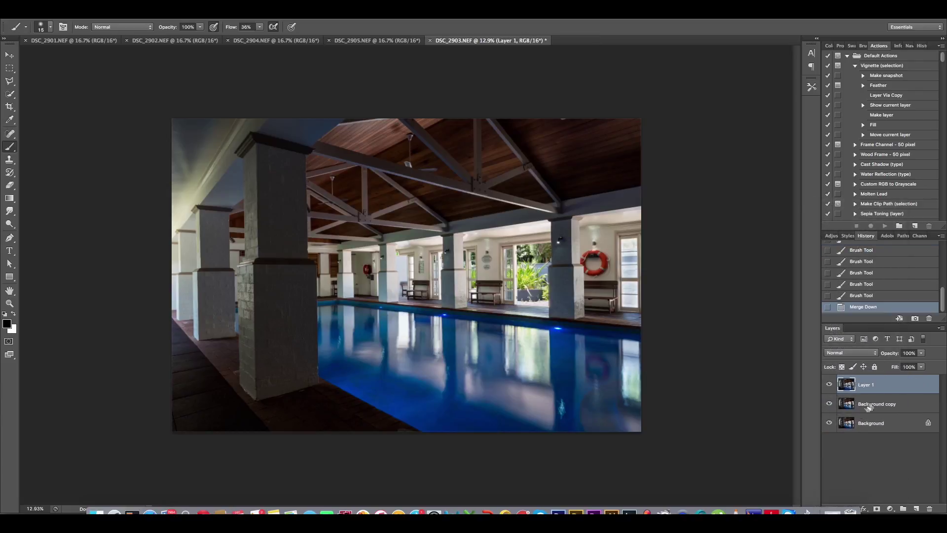
left_click(878, 507)
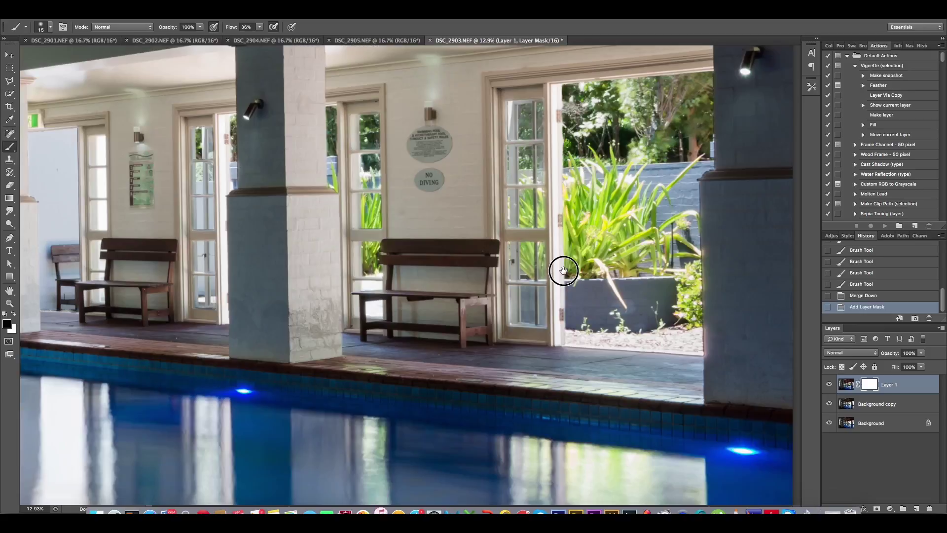
left_click(562, 271)
scroll(543, 278, "up", 3)
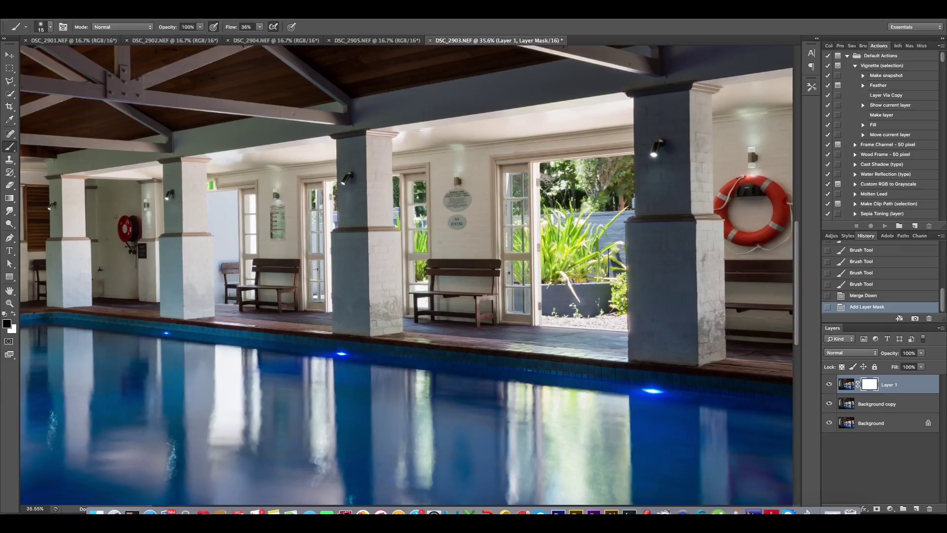
mouse_move(370, 275)
left_mouse_down()
mouse_move(406, 262)
mouse_move(349, 274)
left_mouse_up()
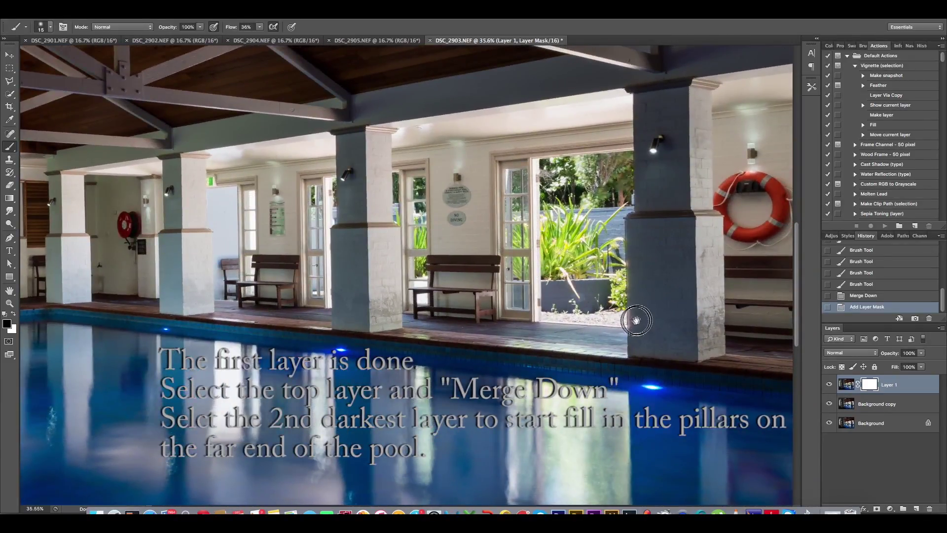
scroll(621, 292, "up", 5)
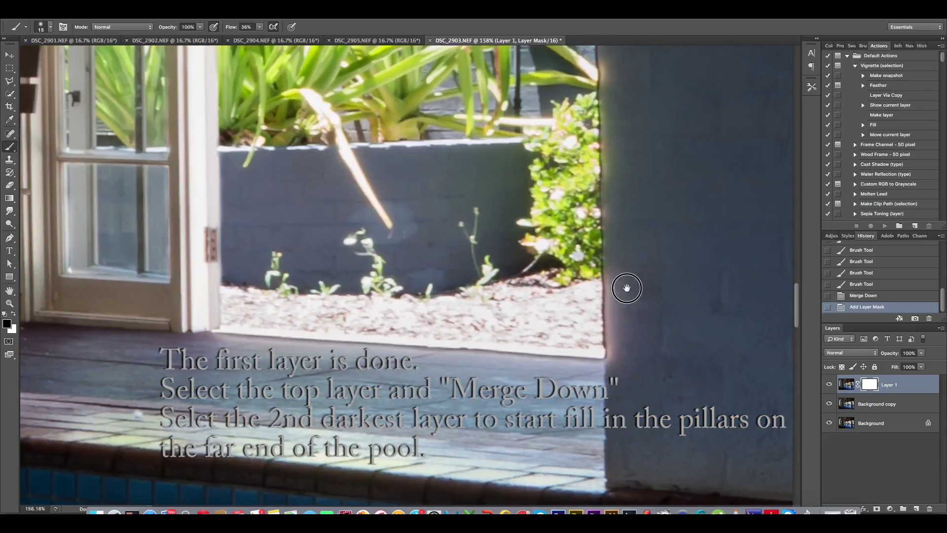
scroll(621, 256, "up", 3)
scroll(621, 256, "right", 2)
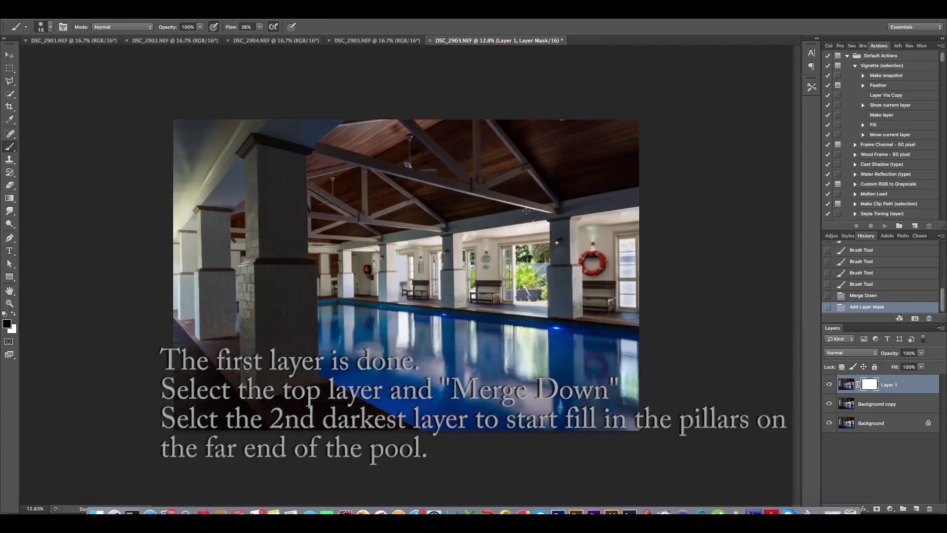
Step: Copy the whole DSC_2902 exposure and paste it into DSC_2903 above Background copy
left_click(276, 41)
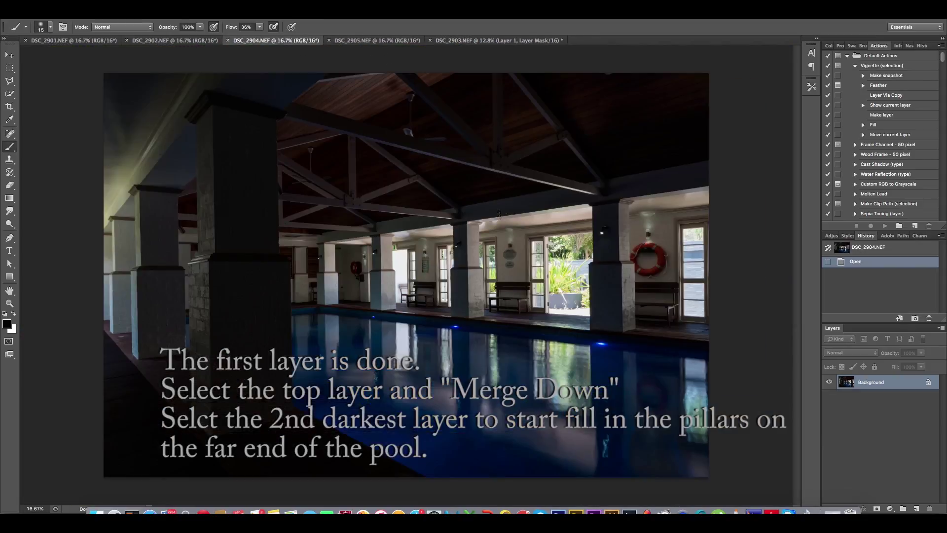
left_click(192, 42)
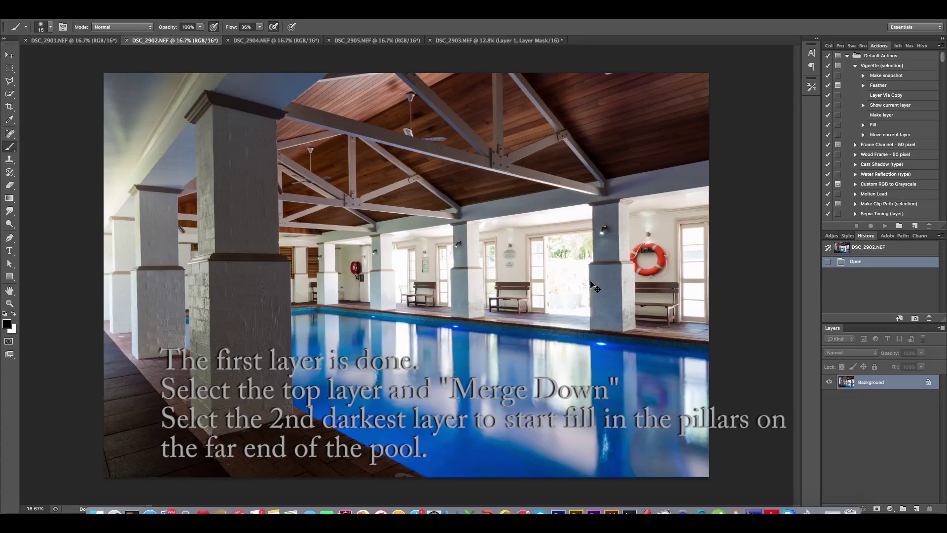
key("ctrl+a")
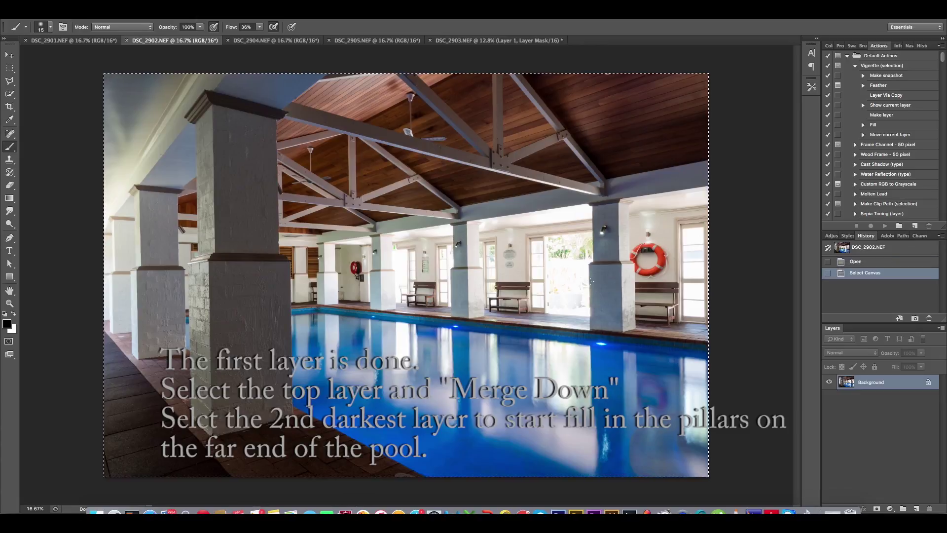
left_click(522, 41)
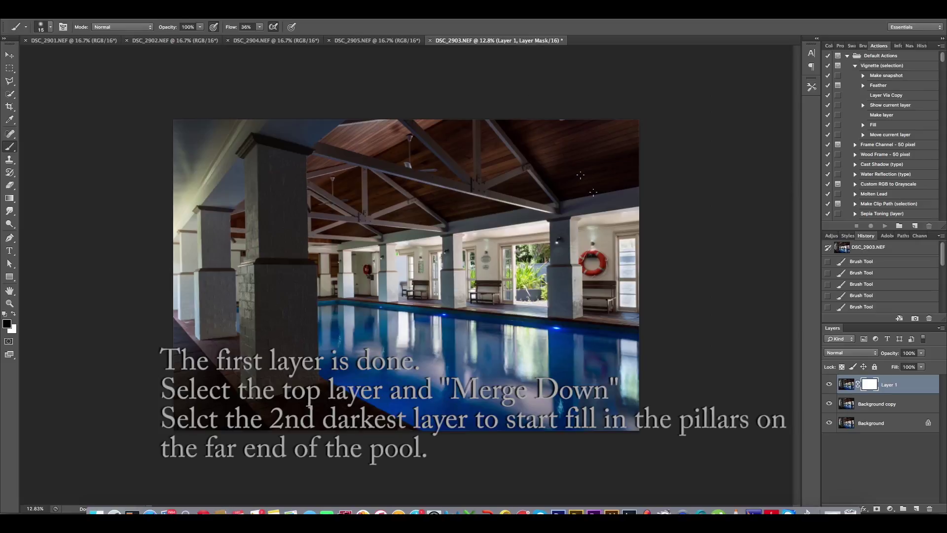
left_click(867, 403)
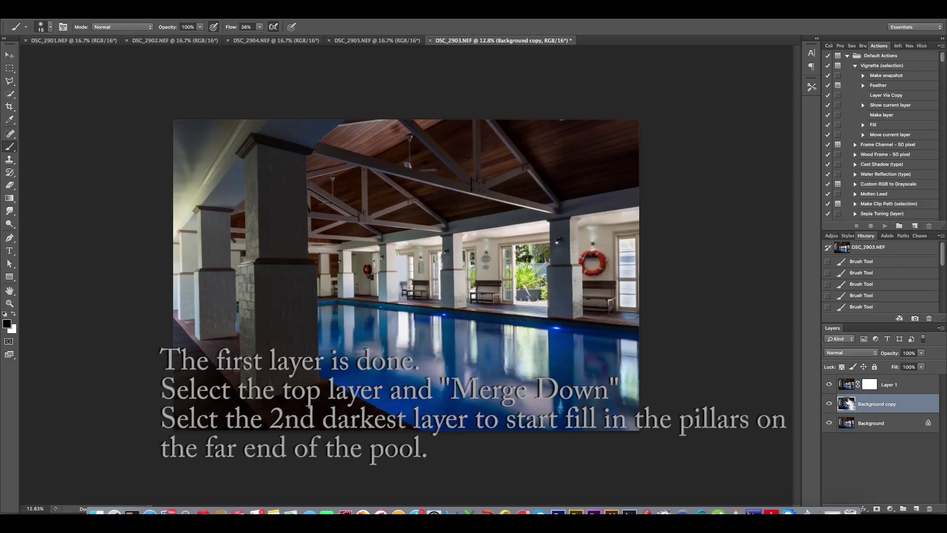
key("ctrl+v")
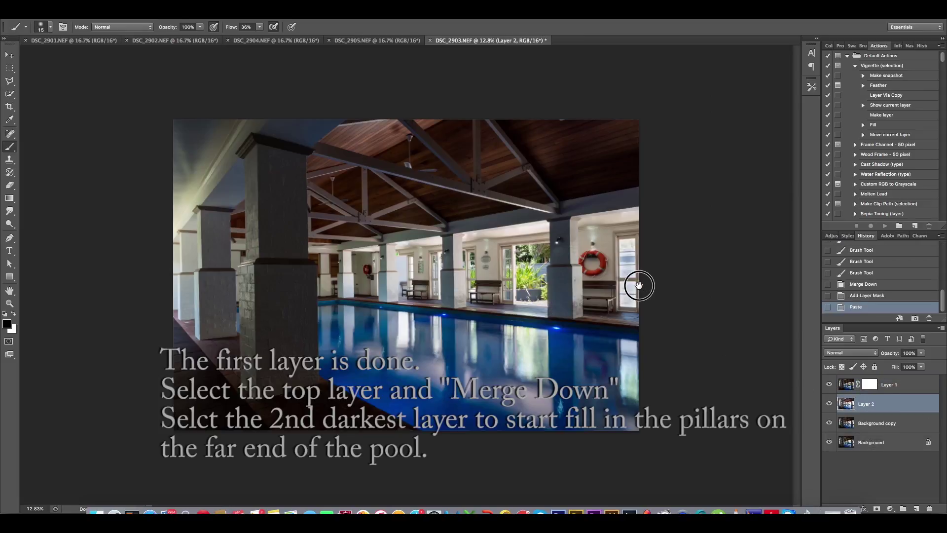
Step: Toggle Layer 1 to compare against the brighter exposure, and pan to the far pillars
scroll(636, 281, "up", 5)
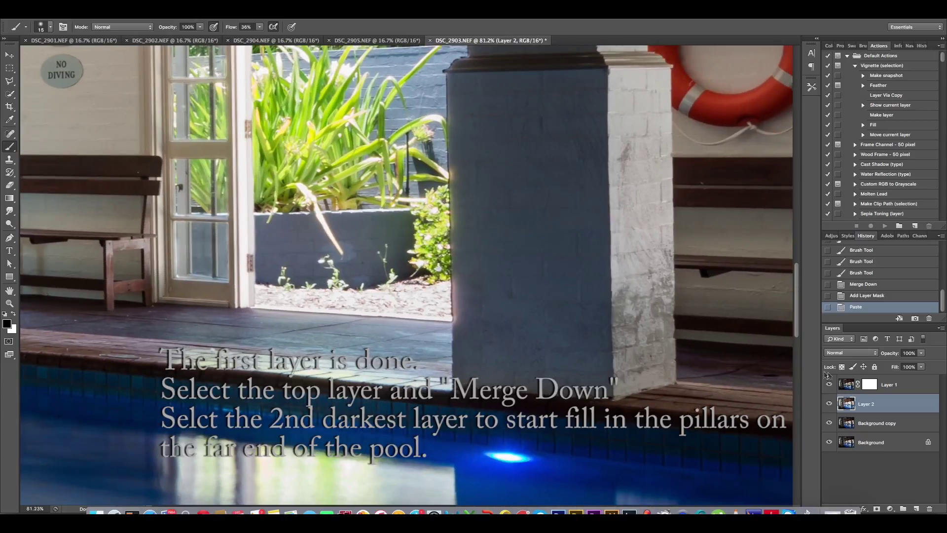
left_click(828, 384)
left_click(830, 385)
left_click(829, 385)
left_click_drag(749, 342, 685, 391)
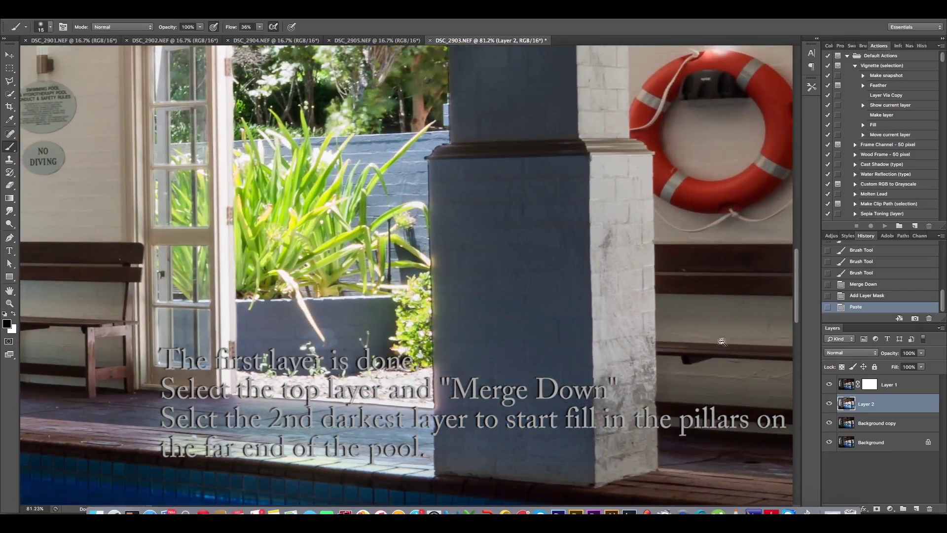
left_click_drag(677, 353, 697, 349)
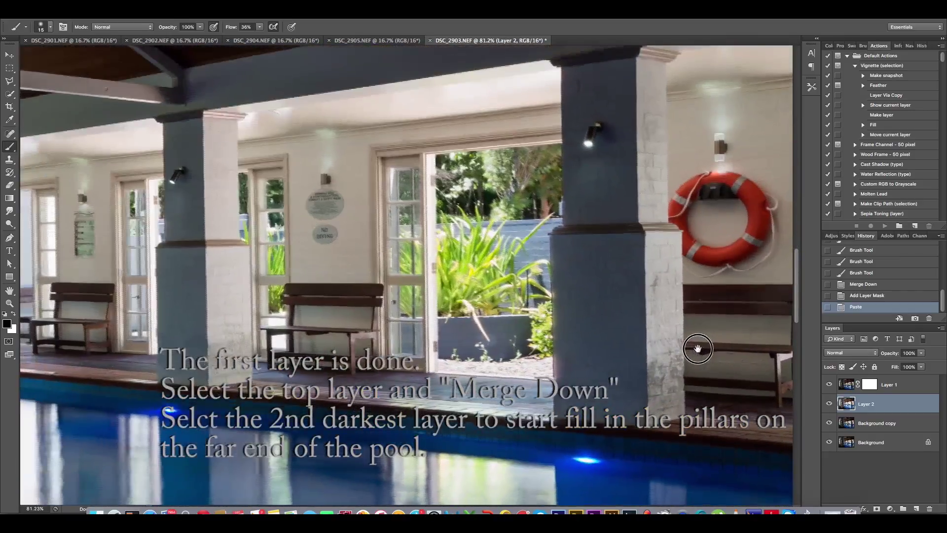
scroll(698, 349, "down", 3)
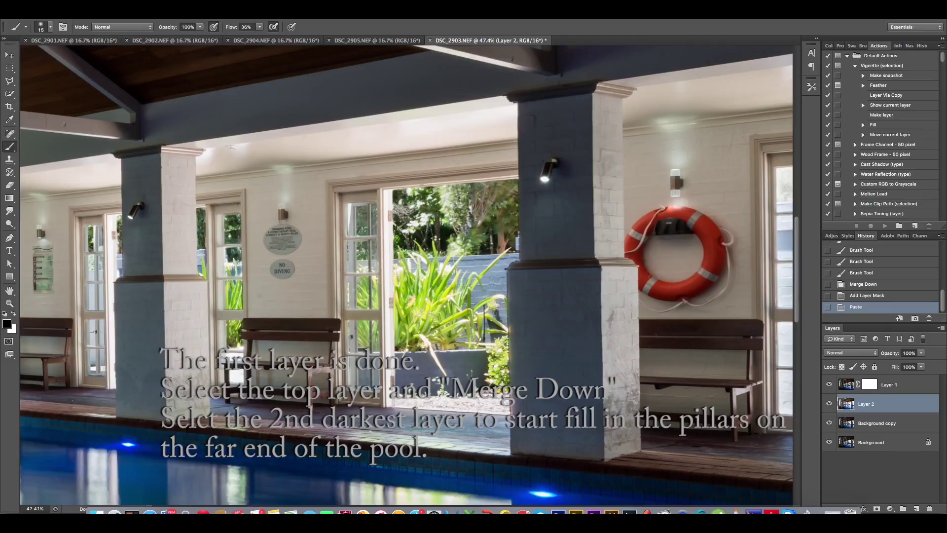
left_click(10, 93)
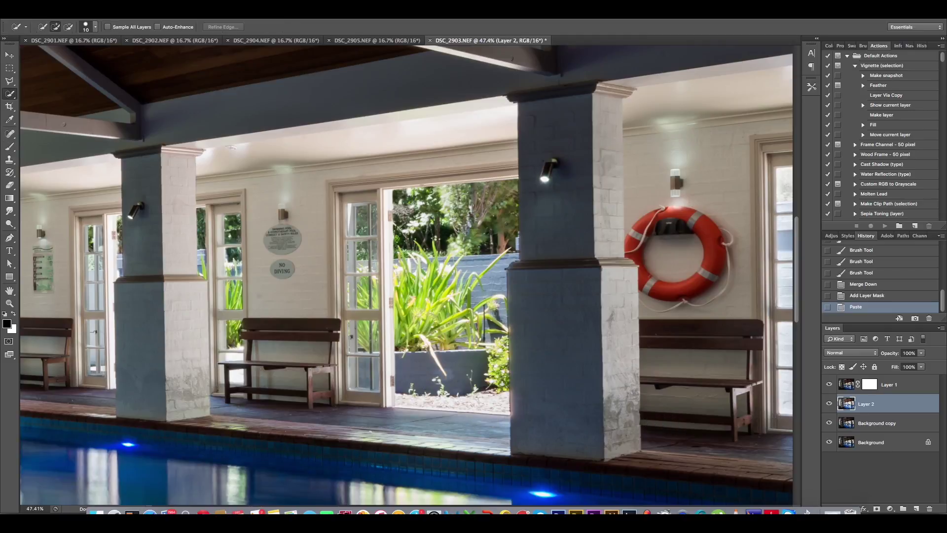
Step: Quick-select the pillar left of the lifebuoy and refine its edge: Smart Radius 8.2 px, Smooth 27
mouse_move(555, 123)
left_mouse_down()
mouse_move(555, 231)
mouse_move(573, 273)
mouse_move(543, 434)
left_mouse_up()
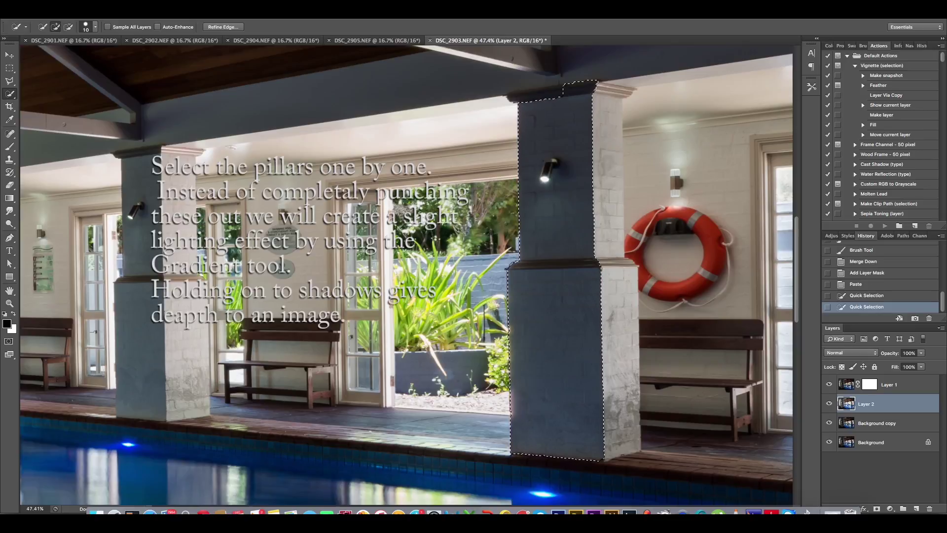
left_click(545, 97)
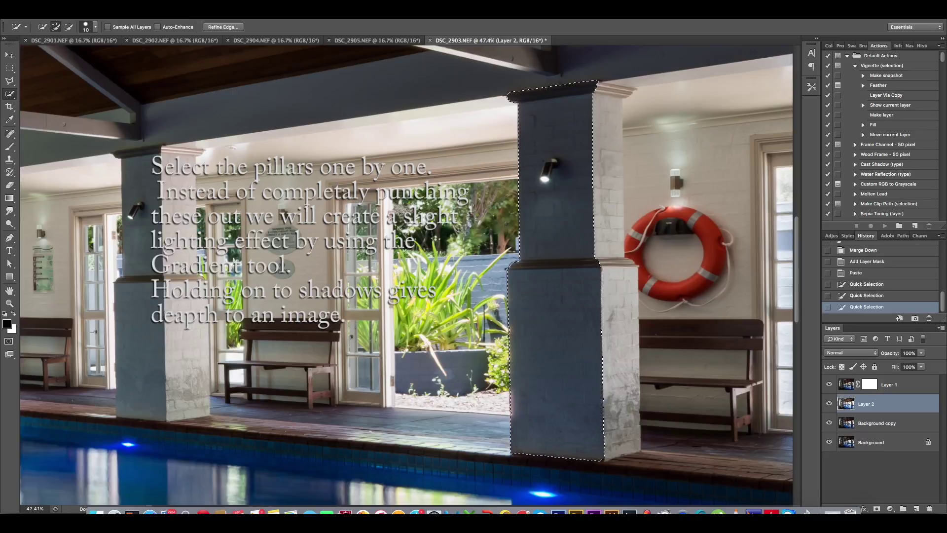
left_click(225, 27)
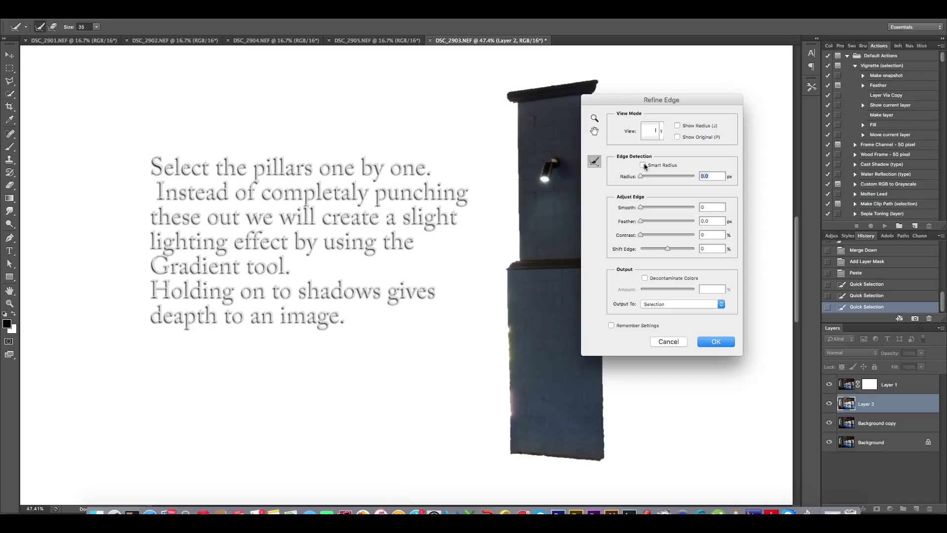
left_click(643, 165)
left_click(659, 176)
left_click(656, 207)
left_click(706, 342)
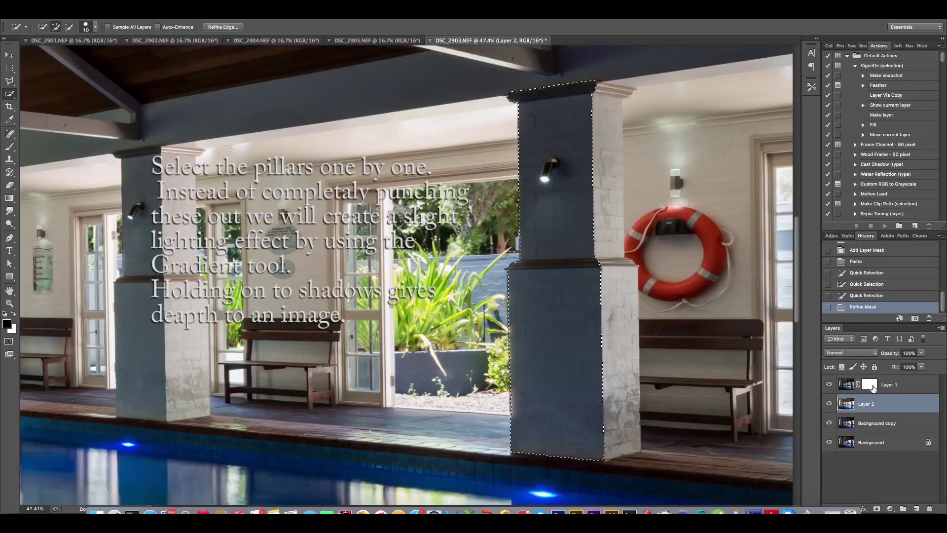
left_click(870, 385)
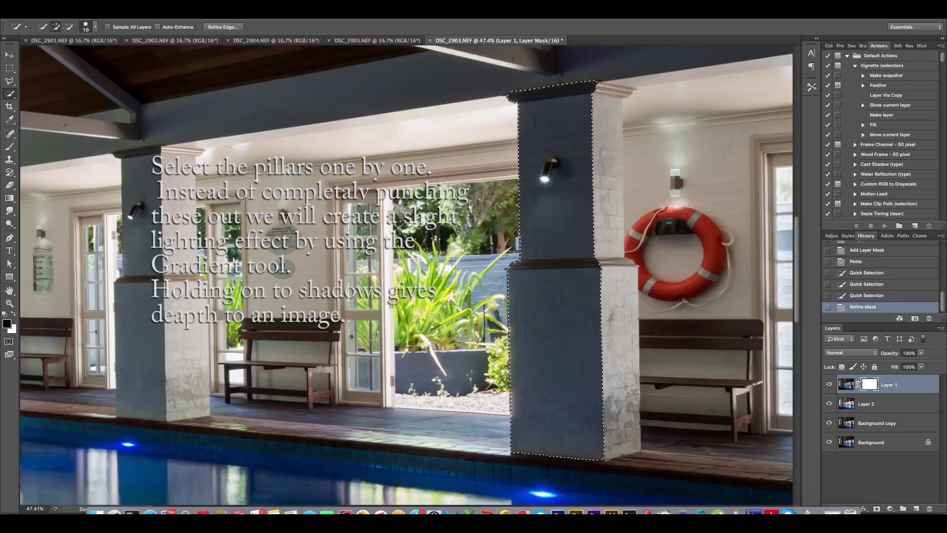
Step: Draw a gradient across the pillar selection on Layer 1's mask, checking with Layer 2 toggled
left_click(8, 199)
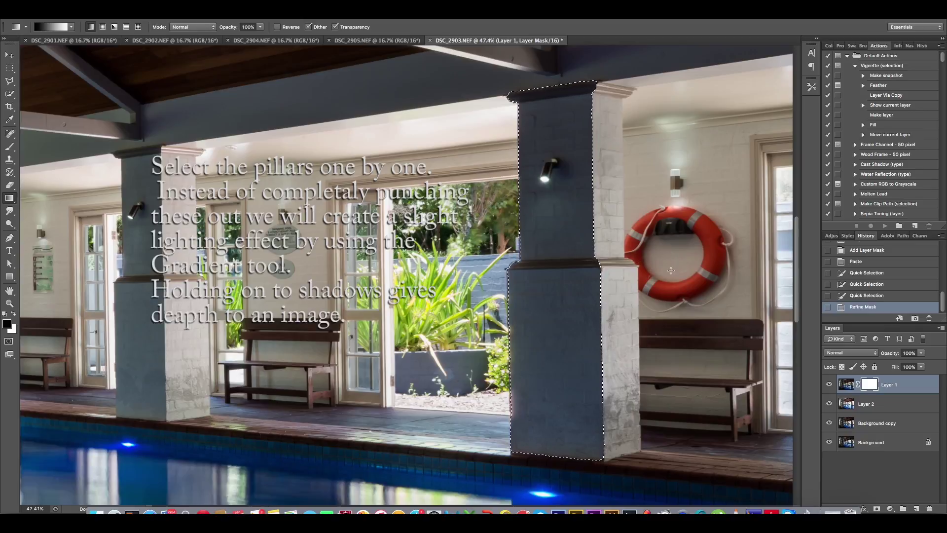
left_click_drag(677, 266, 430, 276)
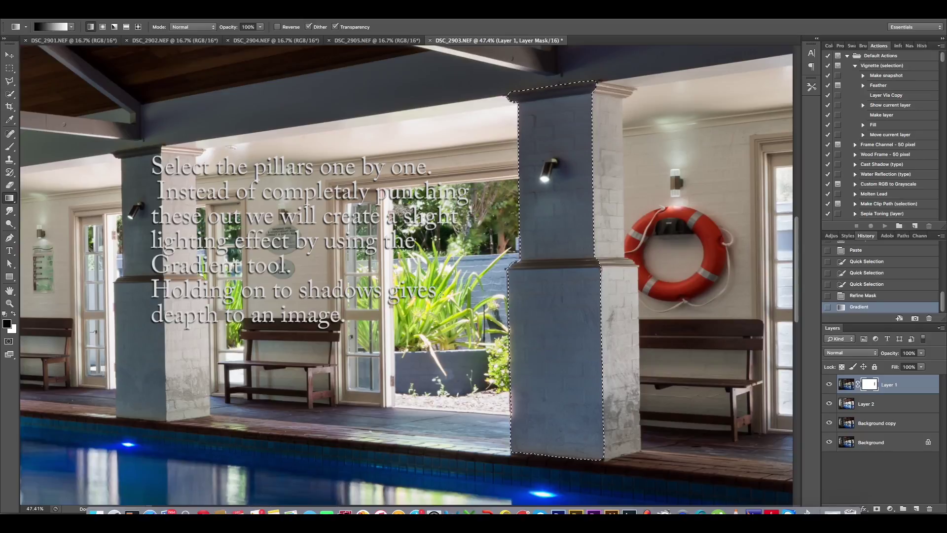
left_click(829, 404)
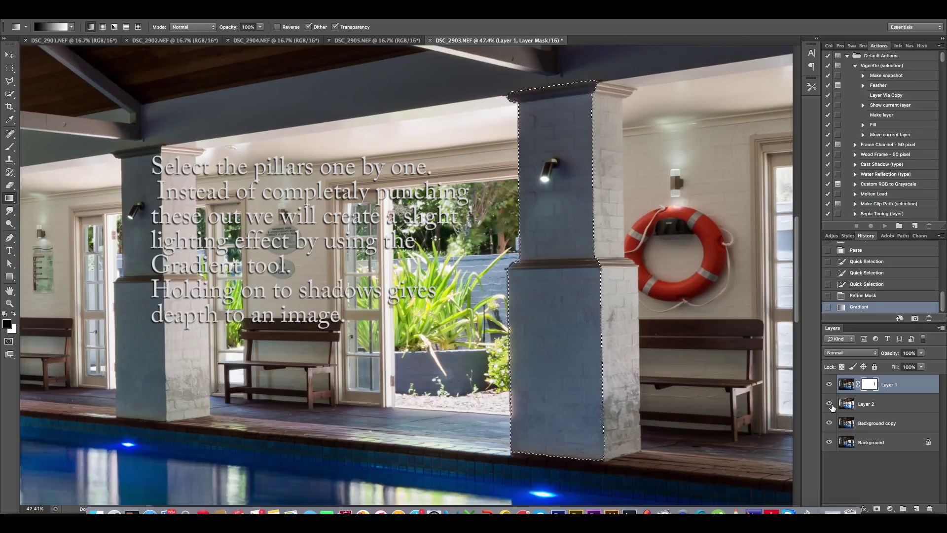
left_click(830, 404)
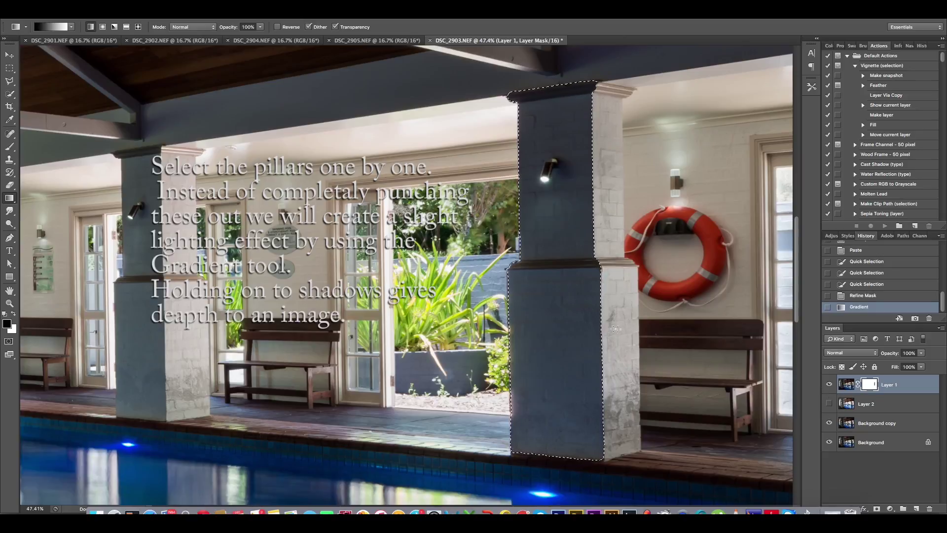
Step: Redraw the pillar gradients toward the lifebuoy, then deselect
left_click_drag(494, 343, 591, 342)
left_click(829, 403)
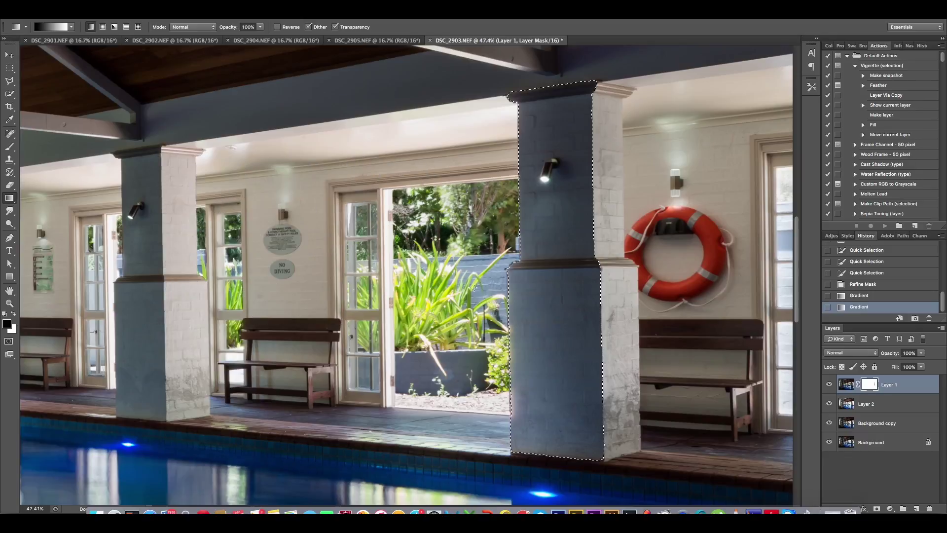
left_click_drag(459, 293, 662, 288)
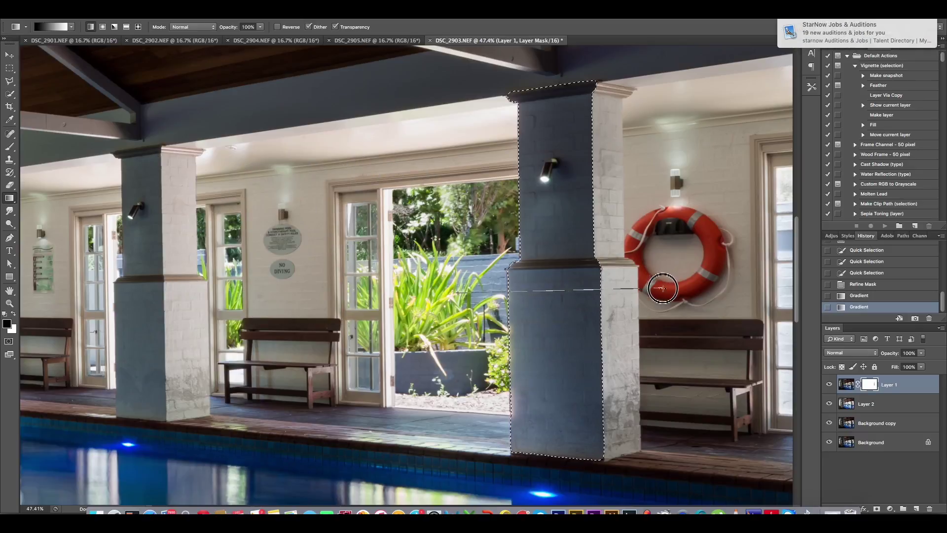
left_click_drag(662, 288, 671, 303)
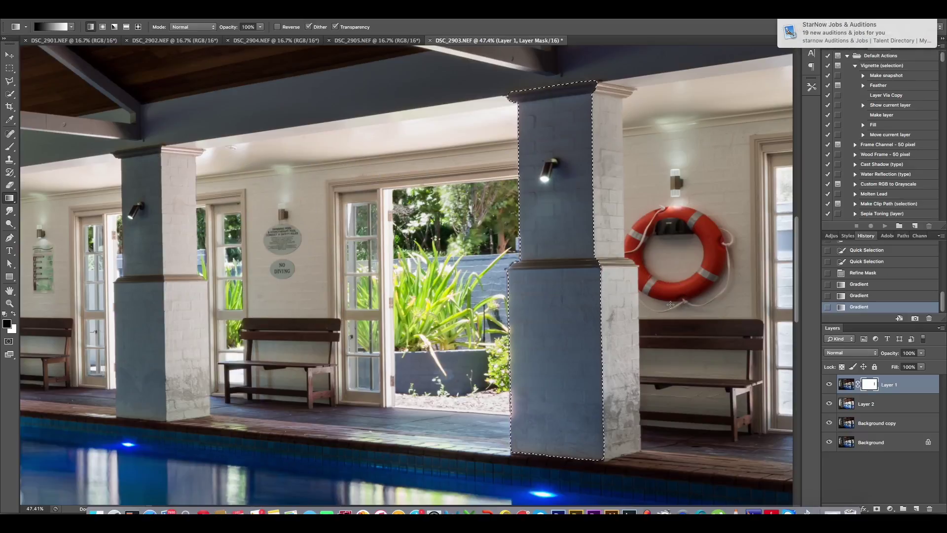
key("ctrl+d")
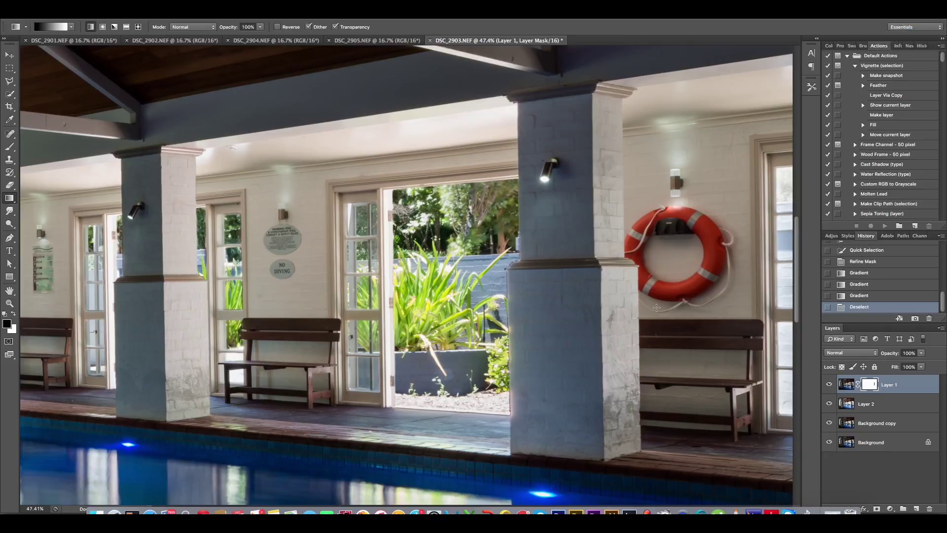
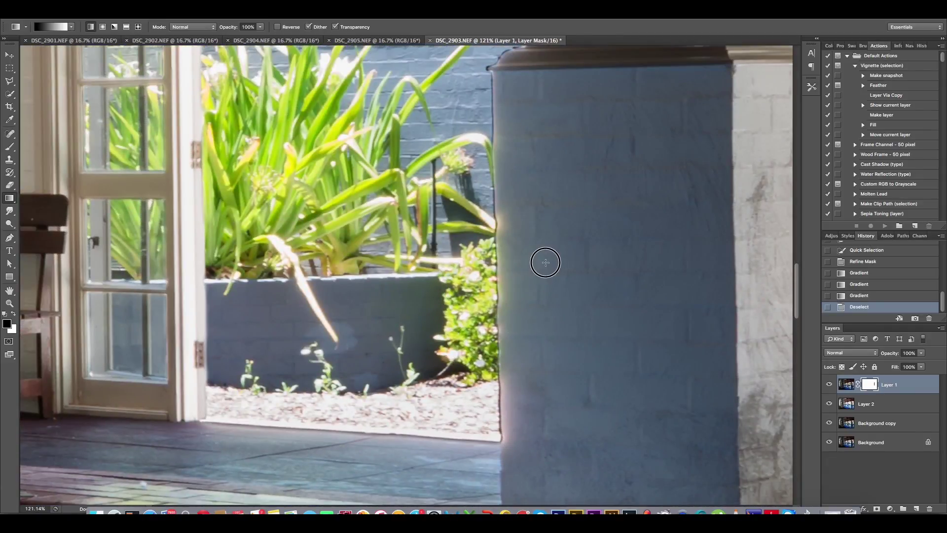
Step: Quick Select the centre pillar's shaded lower and upper faces and its left edge
key("ctrl+0")
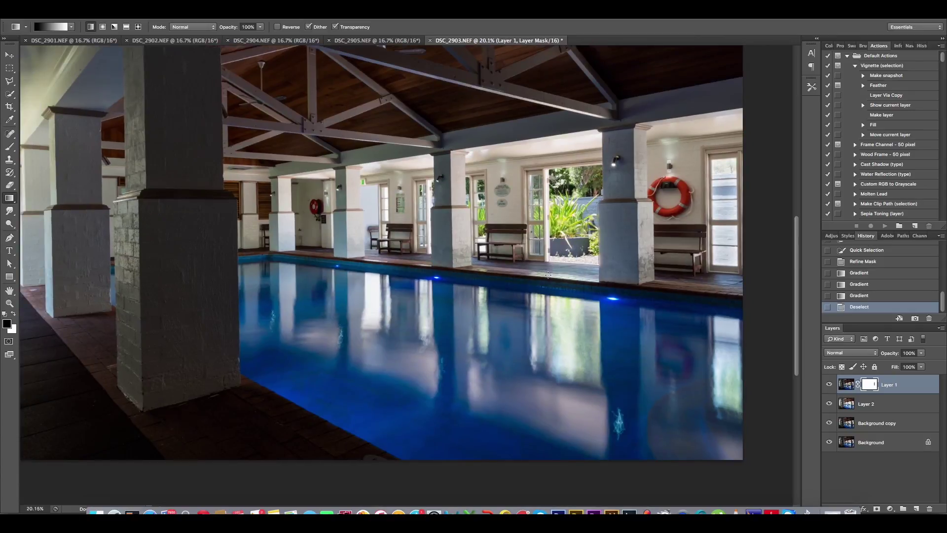
left_click(830, 385)
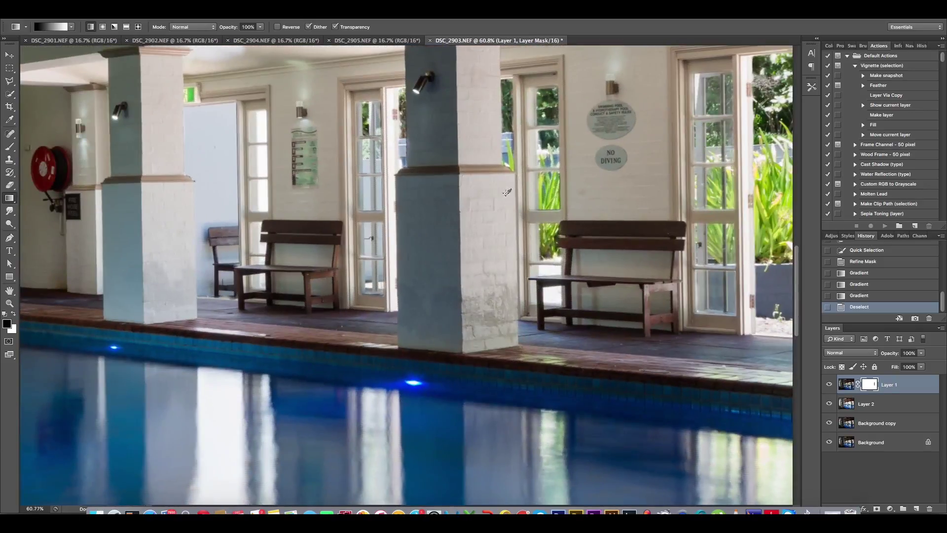
scroll(517, 222, "up", 5)
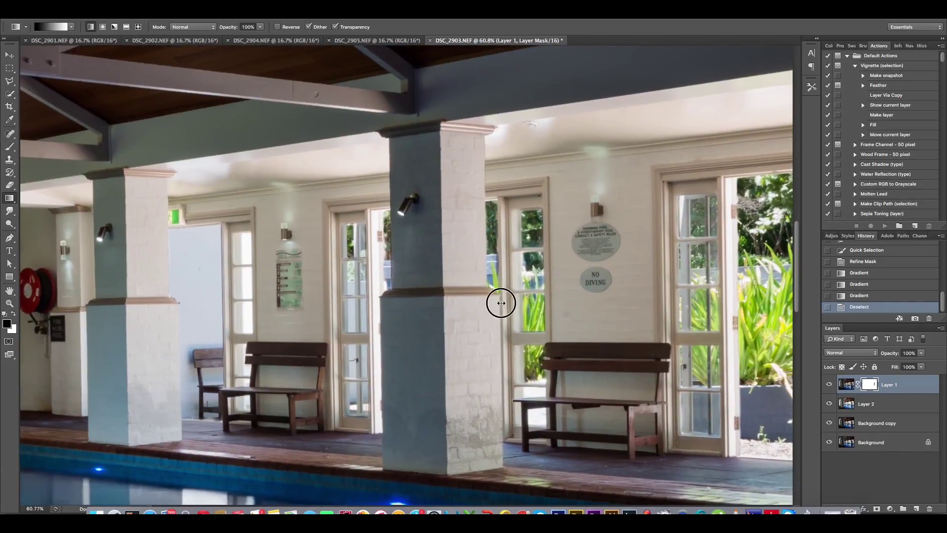
left_click(9, 94)
left_click_drag(400, 455, 408, 415)
left_click_drag(411, 281, 431, 127)
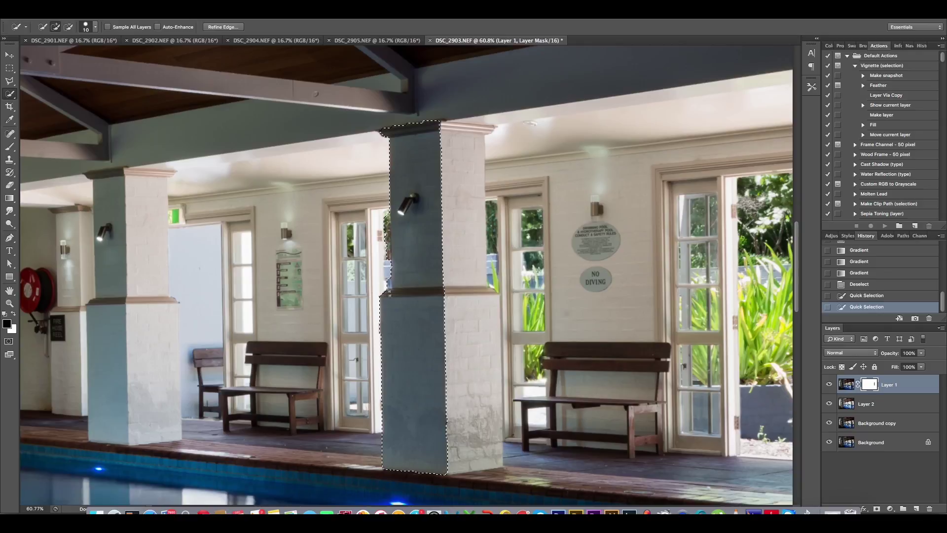
left_click_drag(388, 285, 434, 256)
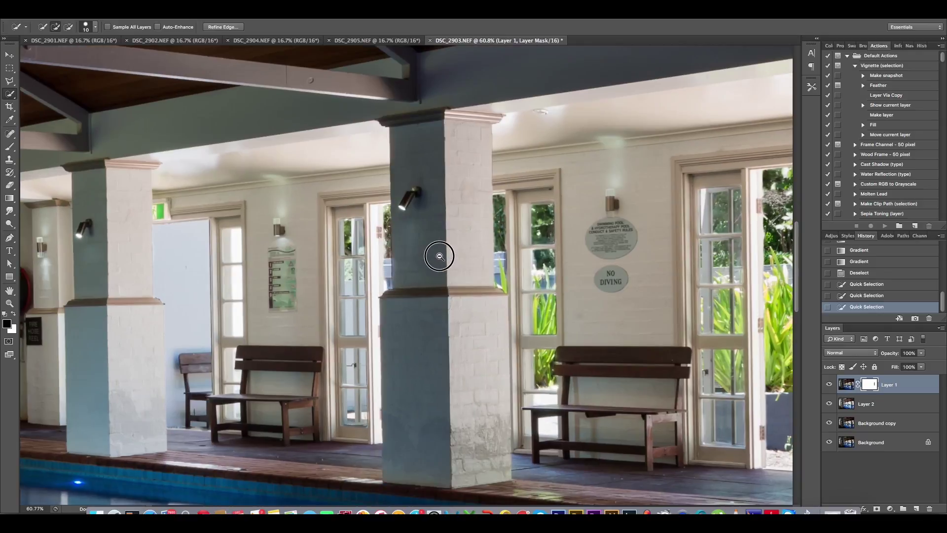
scroll(433, 259, "up", 1)
Step: Subtract stray bumps from the pillar selection along its left edge and near the beam
key("alt")
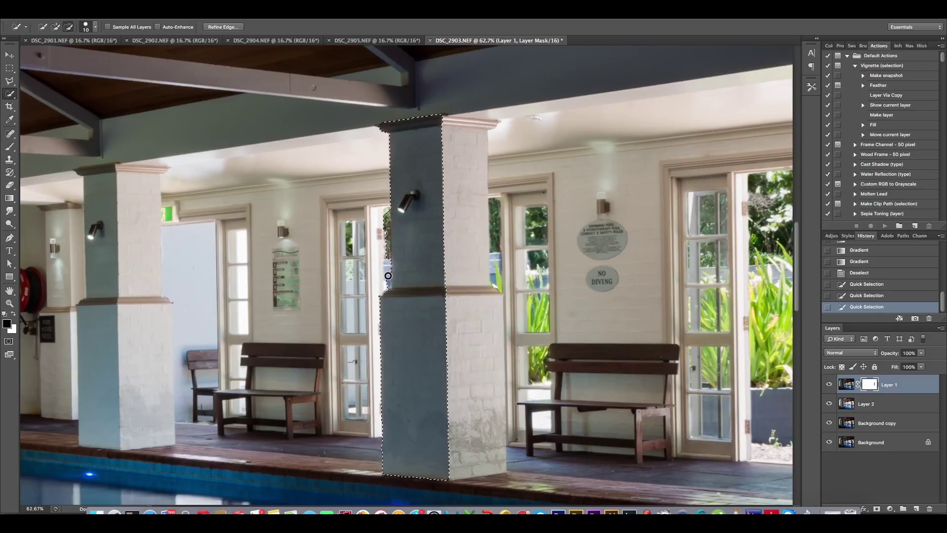
mouse_move(385, 213)
left_mouse_down()
mouse_move(386, 259)
mouse_move(385, 208)
mouse_move(397, 209)
left_mouse_up()
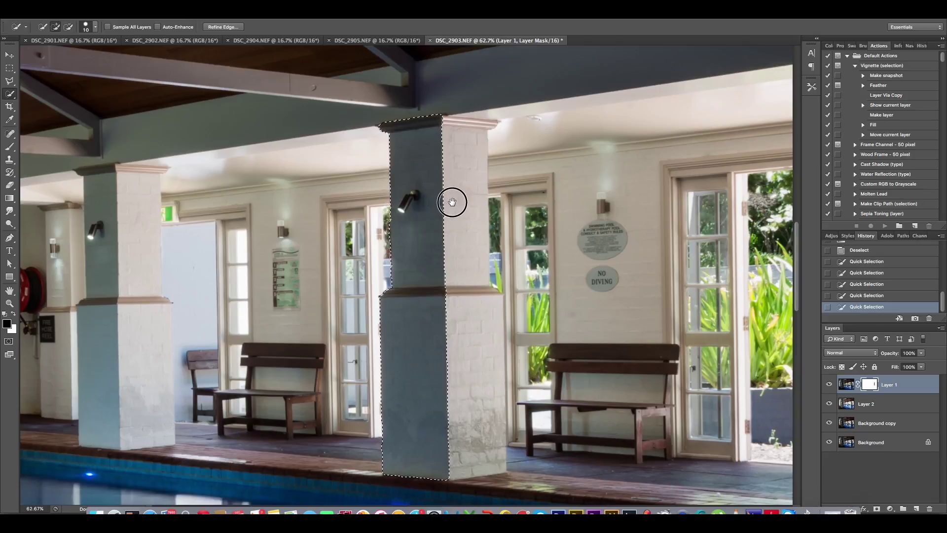
scroll(451, 203, "up", 5)
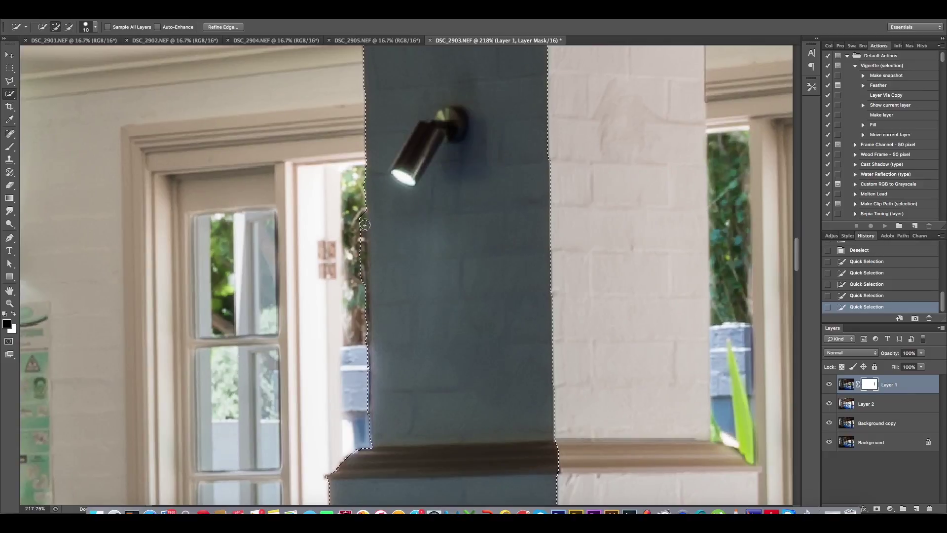
mouse_move(360, 210)
left_mouse_down()
mouse_move(359, 271)
mouse_move(359, 211)
left_mouse_up()
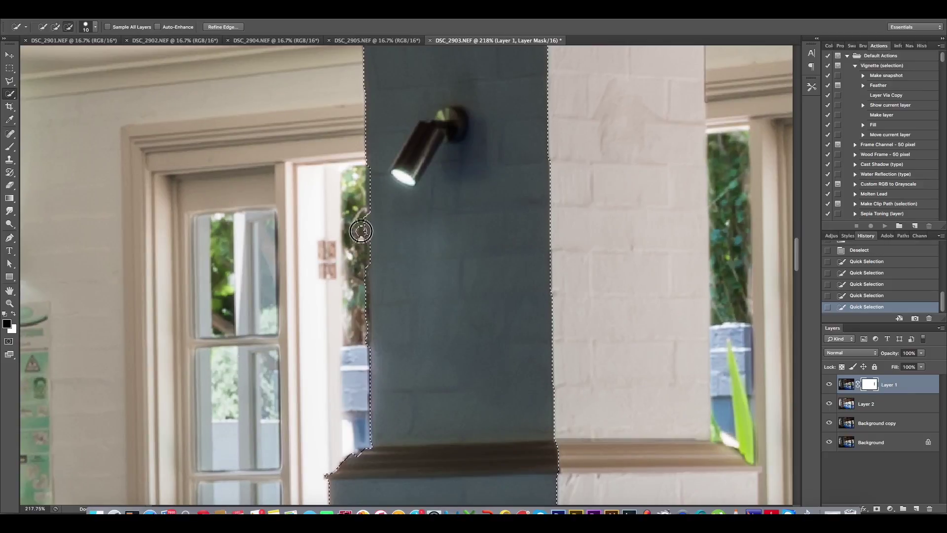
scroll(509, 421, "up", 10)
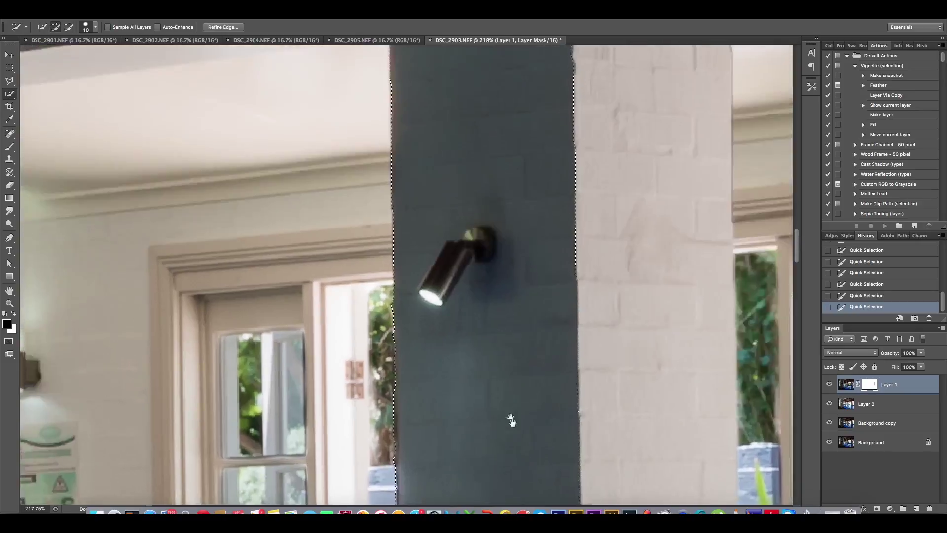
left_click_drag(524, 348, 527, 360)
left_click(410, 208)
scroll(476, 343, "down", 10)
scroll(476, 343, "down", 5)
scroll(559, 222, "down", 5)
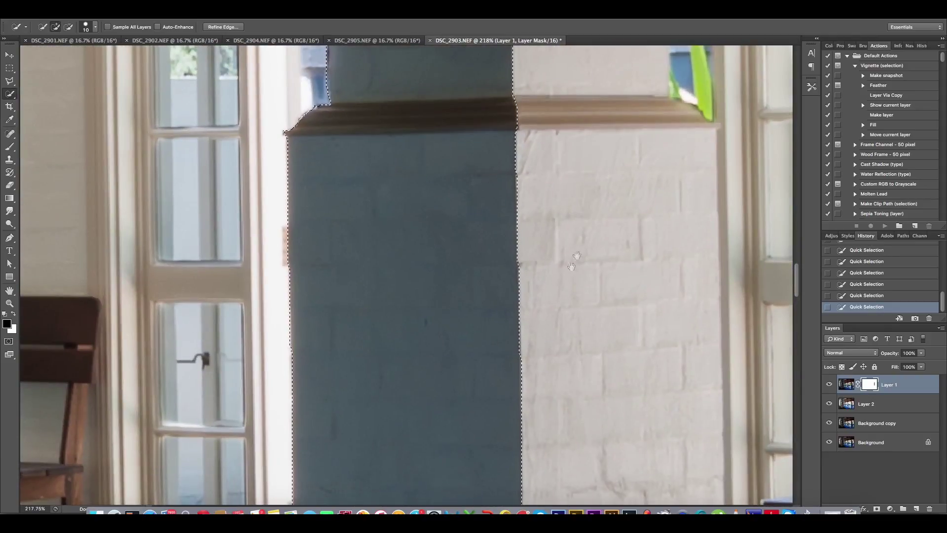
scroll(548, 209, "down", 5)
scroll(552, 222, "down", 3)
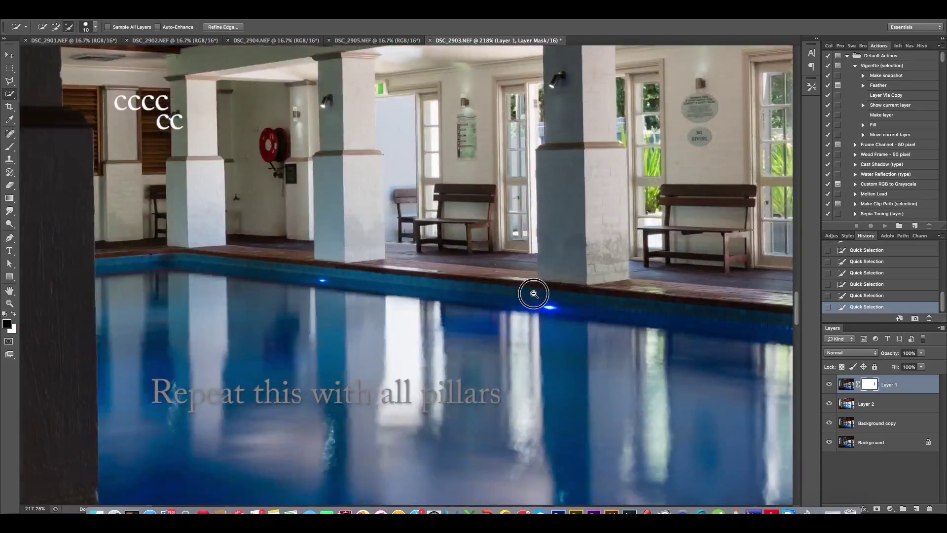
scroll(534, 294, "down", 3)
scroll(567, 243, "down", 3)
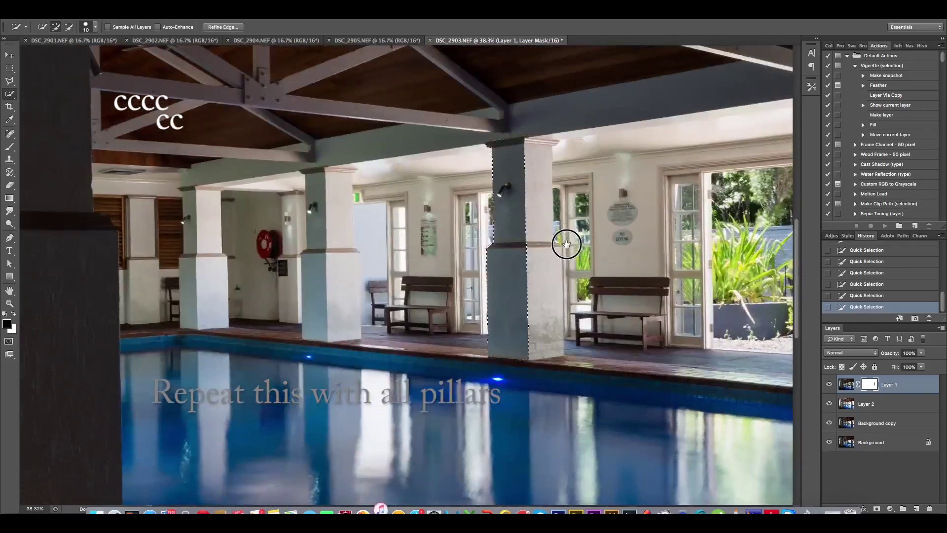
left_click(223, 27)
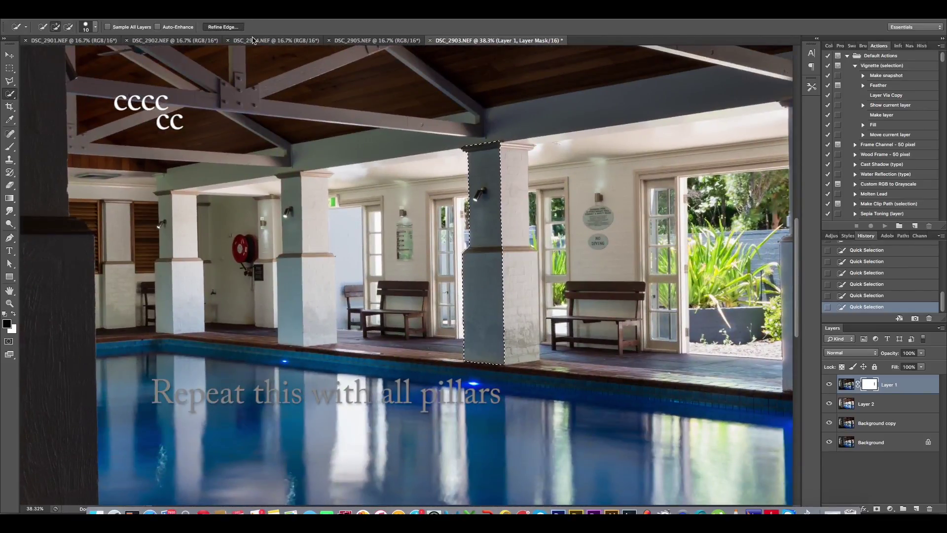
Step: Refine the pillar selection's edge with Smart Radius, Radius 4.8 px and Smooth 24
left_click(642, 165)
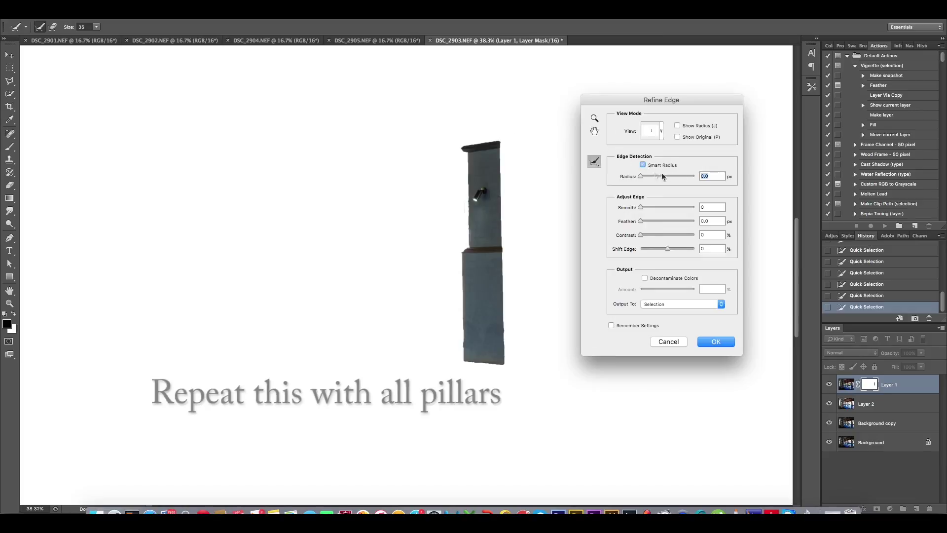
left_click_drag(641, 176, 654, 176)
left_click_drag(641, 207, 653, 208)
left_click(715, 343)
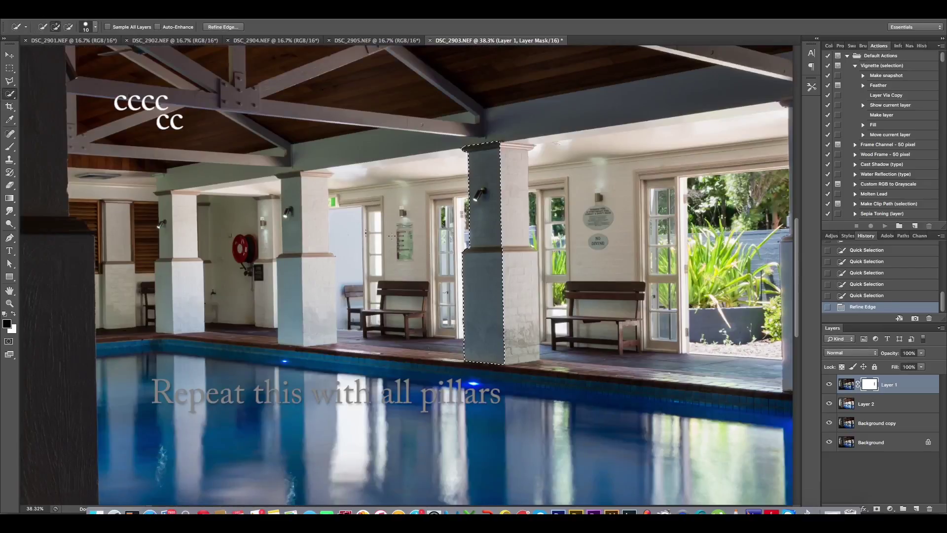
Step: Drag a gradient across the pillar on Layer 1's mask, then deselect and compare
left_click(10, 198)
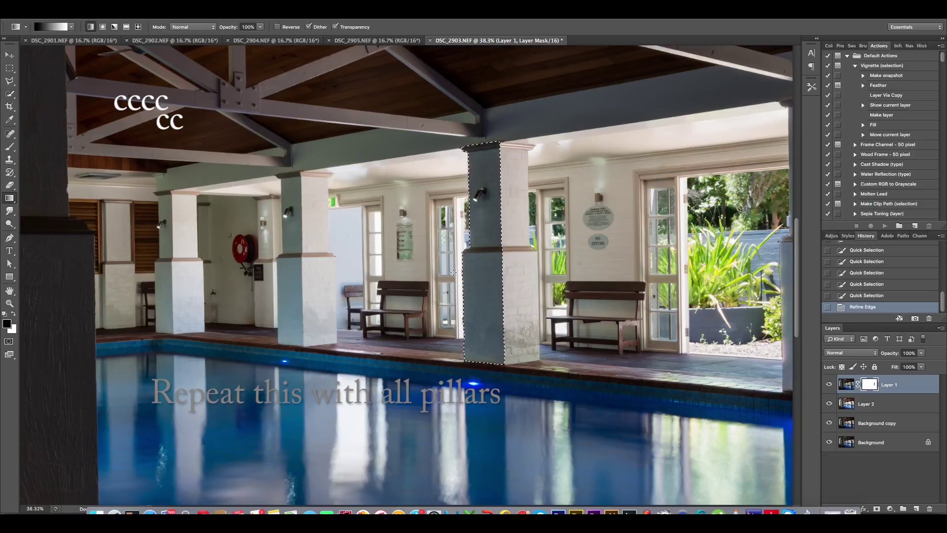
left_click_drag(444, 276, 532, 275)
left_click_drag(434, 284, 544, 284)
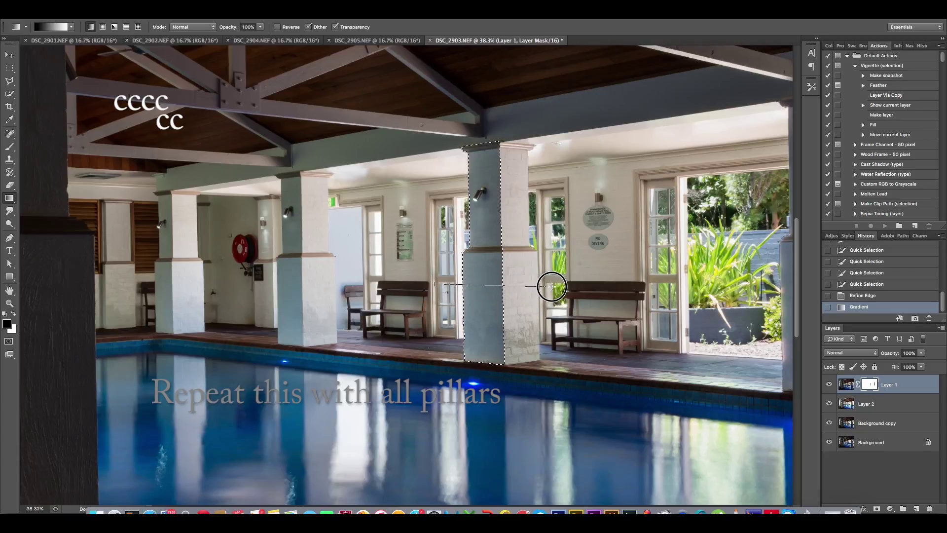
left_click_drag(544, 284, 545, 284)
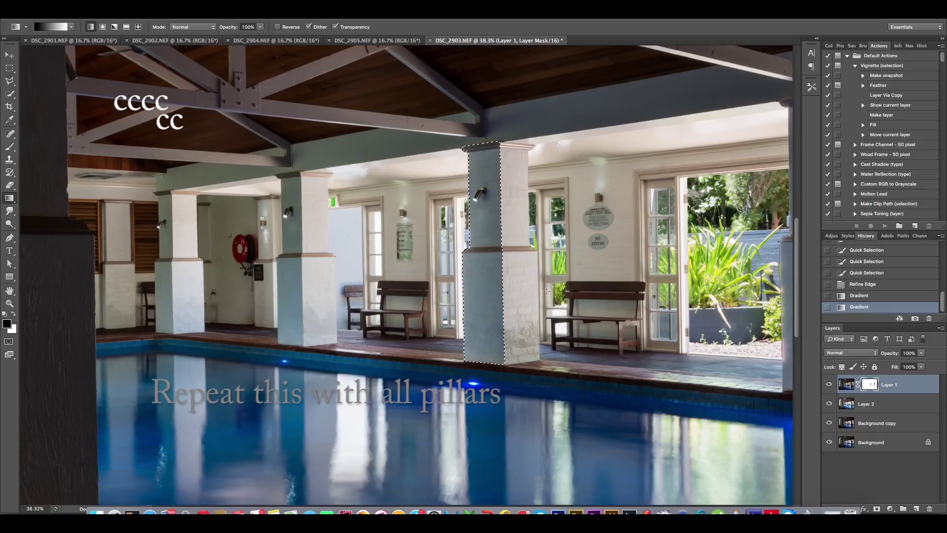
key("ctrl+d")
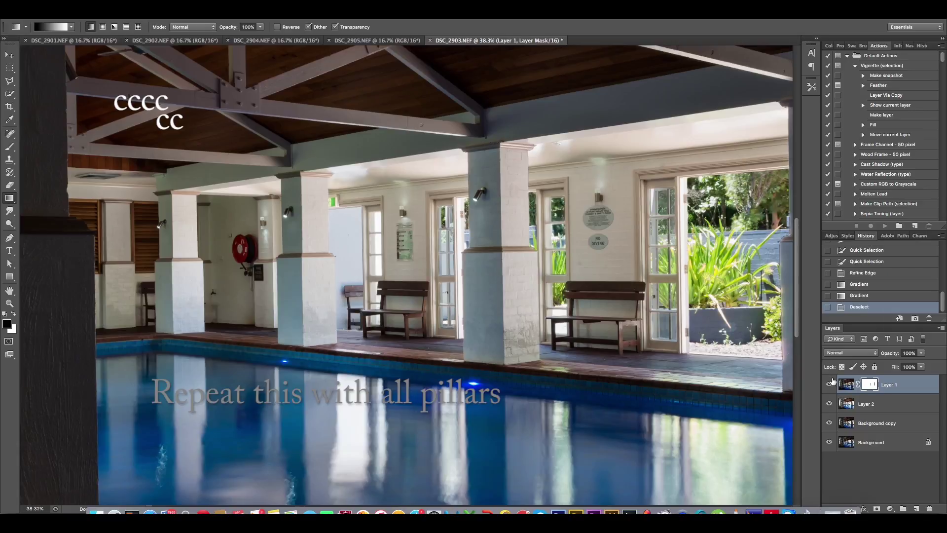
left_click(830, 385)
left_click(829, 387)
left_click(829, 386)
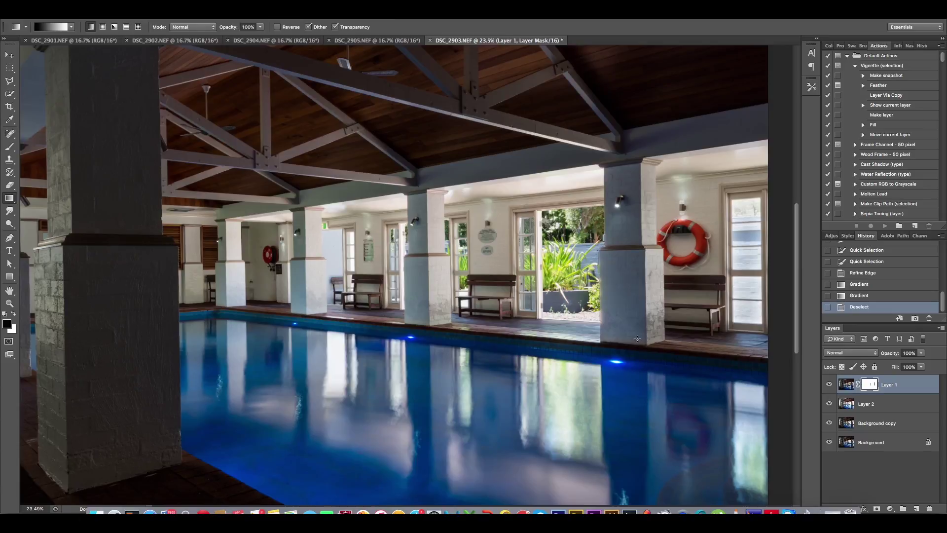
left_click(830, 384)
left_click(830, 385)
left_click(829, 384)
left_click(829, 384)
left_click(830, 383)
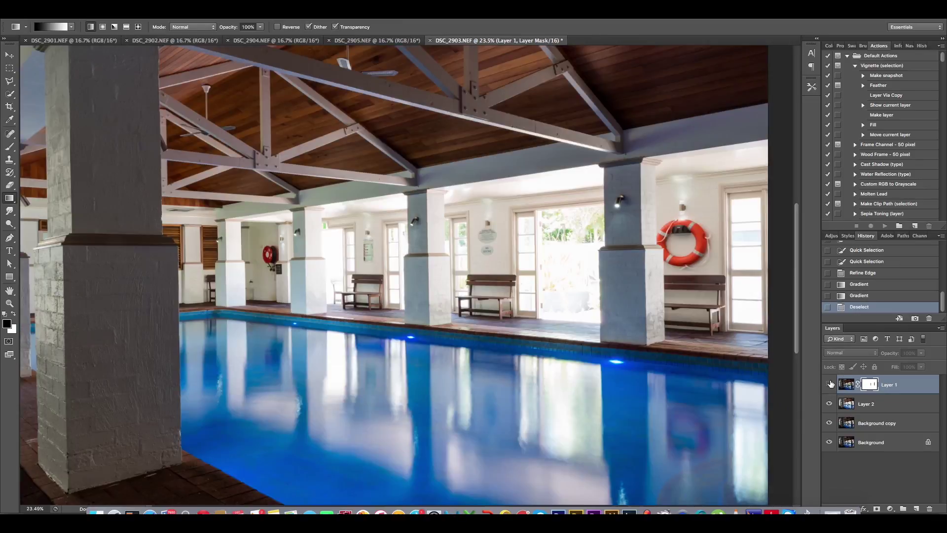
left_click(829, 384)
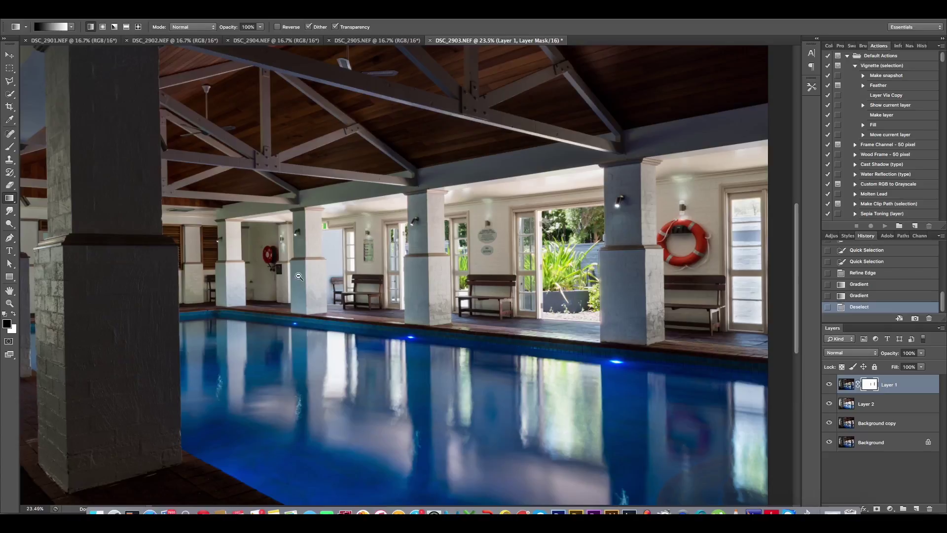
scroll(366, 246, "up", 3)
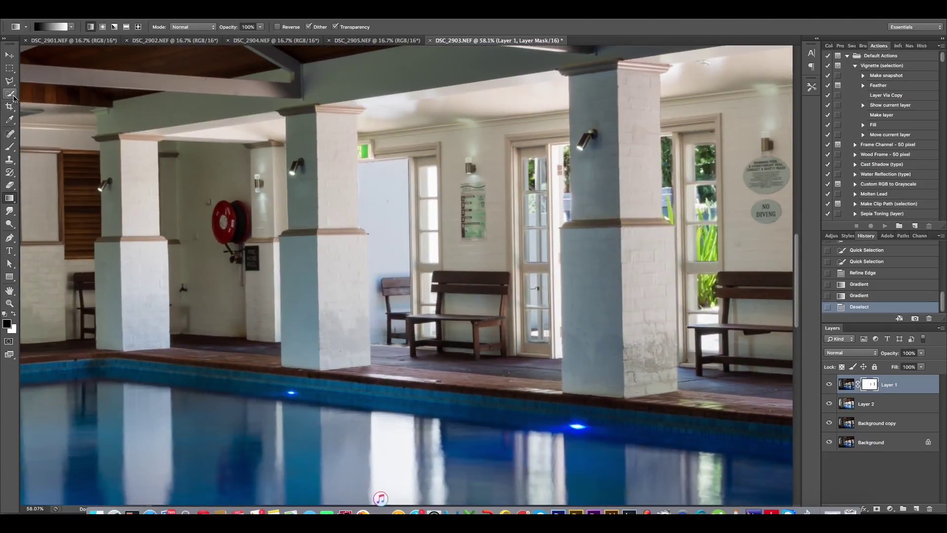
Step: Quick Select the shaded faces of the second and leftmost pillars, trimming the notch near the chair
left_click(10, 93)
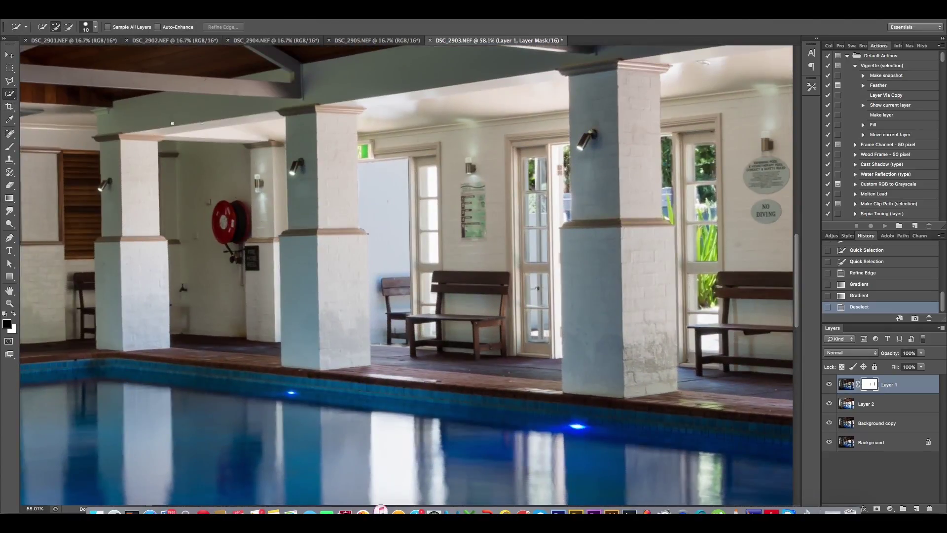
left_click_drag(294, 122, 295, 265)
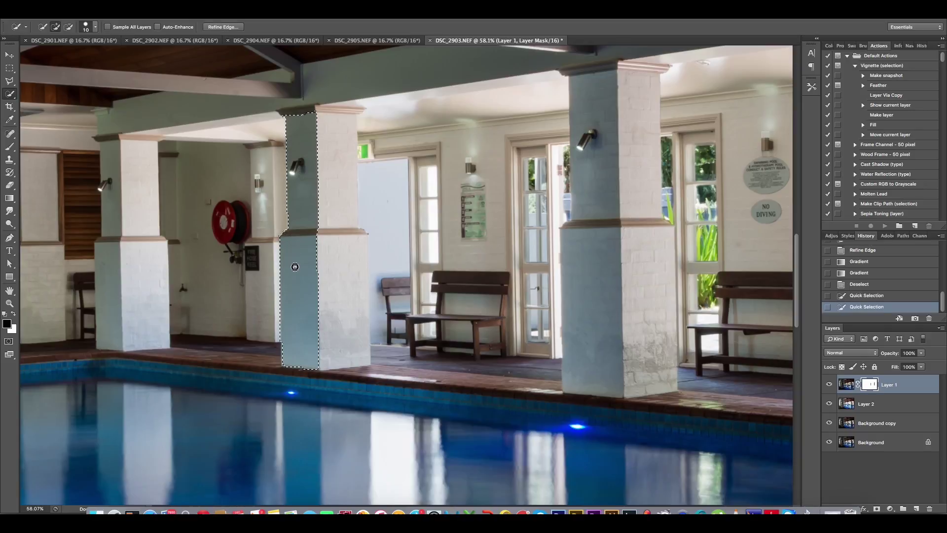
left_click_drag(284, 344, 283, 351)
left_click_drag(117, 345, 112, 312)
left_click_drag(110, 232, 106, 176)
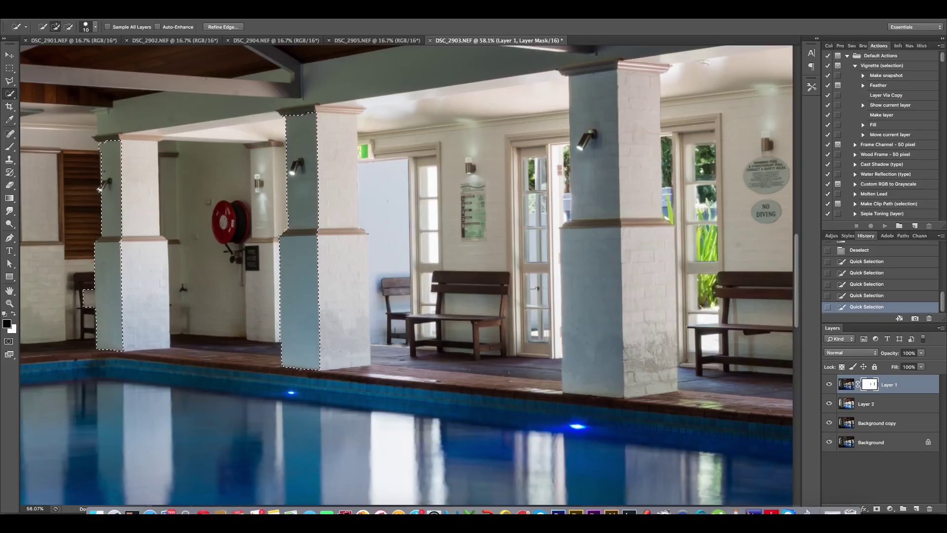
left_click_drag(111, 138, 101, 137)
left_click_drag(90, 289, 92, 305)
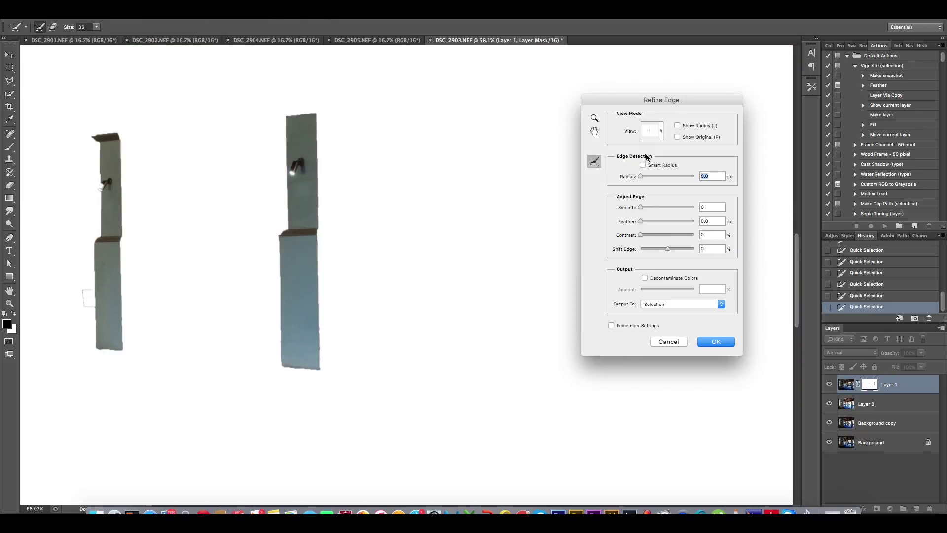
Step: Extend the pillar selection to the beam and refine it with Smart Radius, Radius 4.6, Smooth 31
left_click(675, 344)
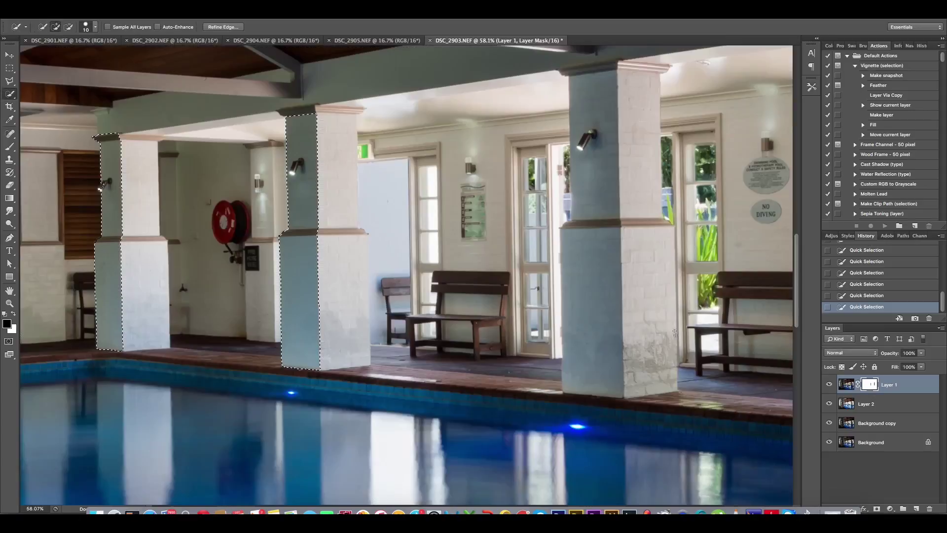
left_click_drag(310, 111, 304, 112)
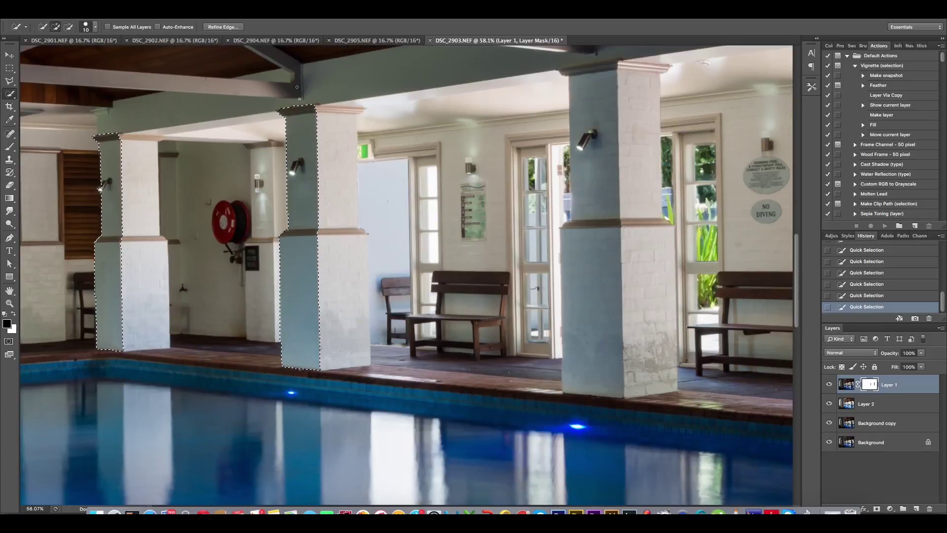
left_click(235, 29)
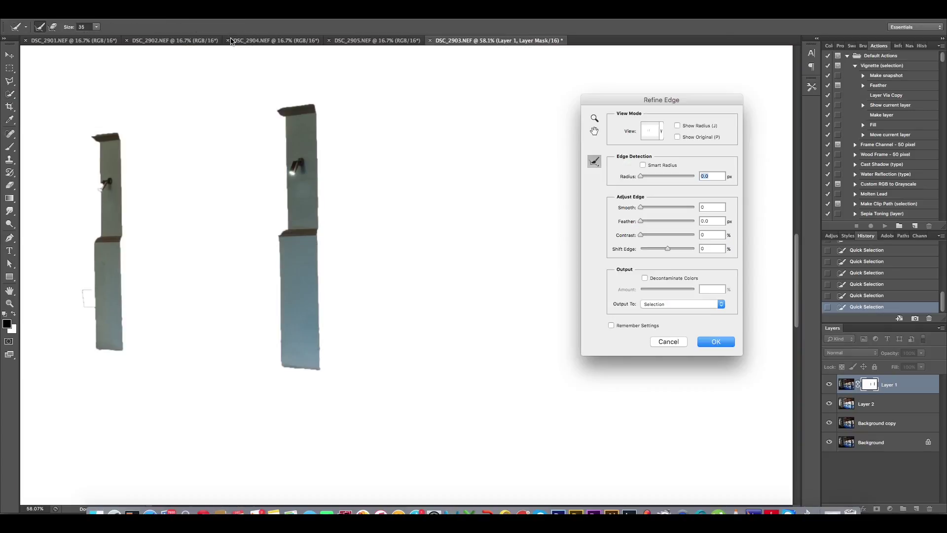
key("alt")
left_click_drag(84, 290, 96, 307)
left_click(644, 165)
left_click_drag(641, 176, 654, 176)
left_click_drag(641, 207, 658, 207)
left_click_drag(85, 289, 83, 305)
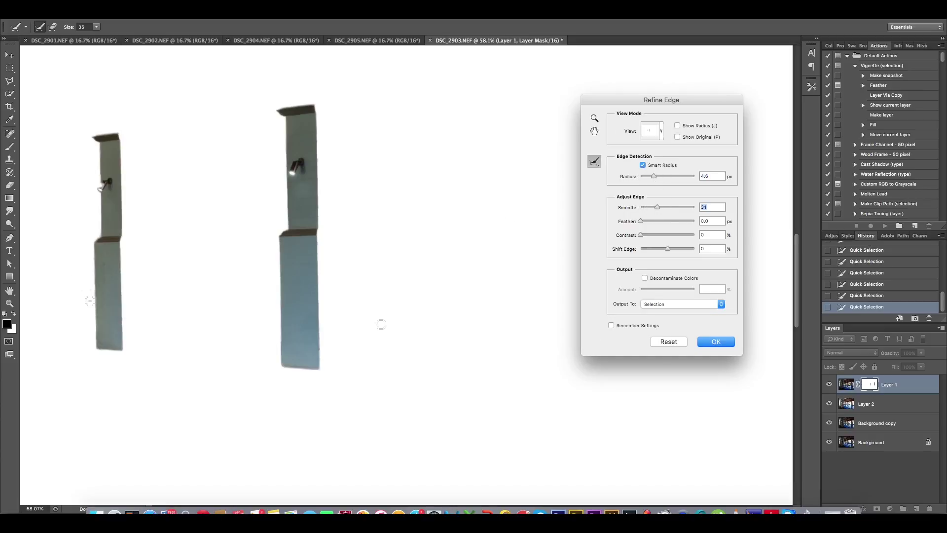
left_click(727, 342)
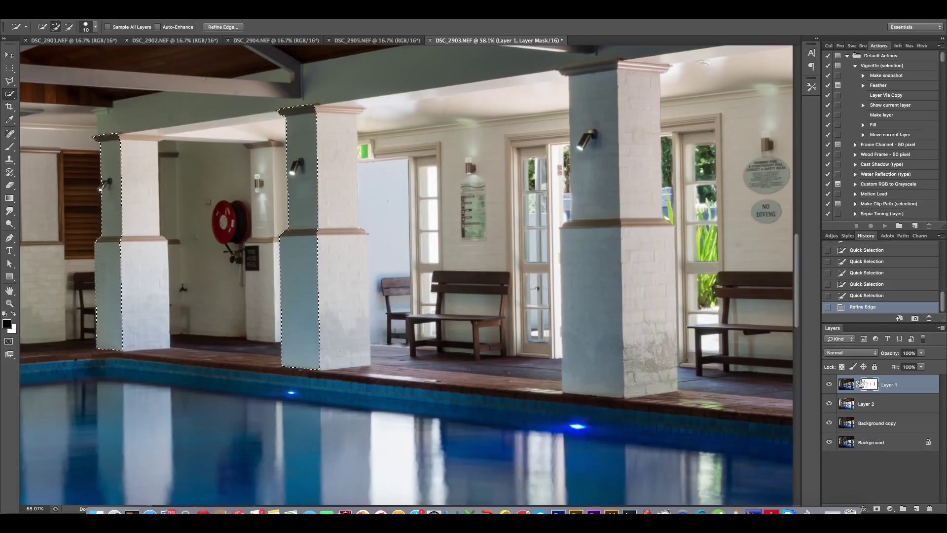
Step: Draw a floor-to-ceiling gradient on Layer 1's mask, deselect, and fit the photo in view
left_click(9, 198)
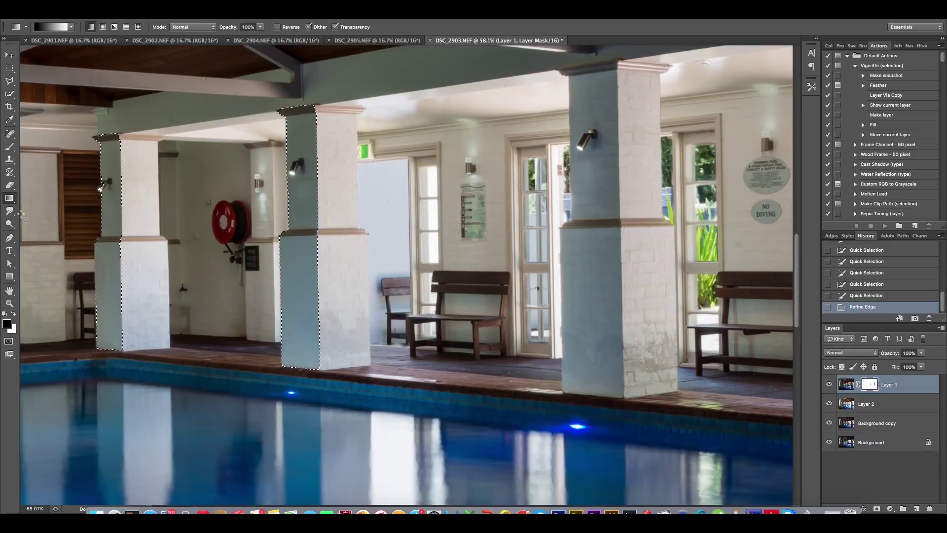
left_click_drag(191, 413, 197, 50)
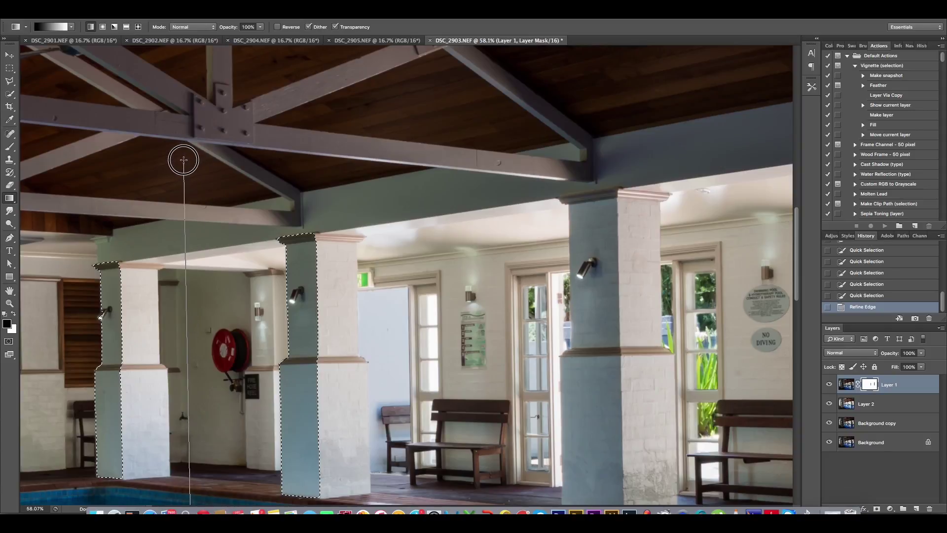
left_click_drag(197, 50, 181, 159)
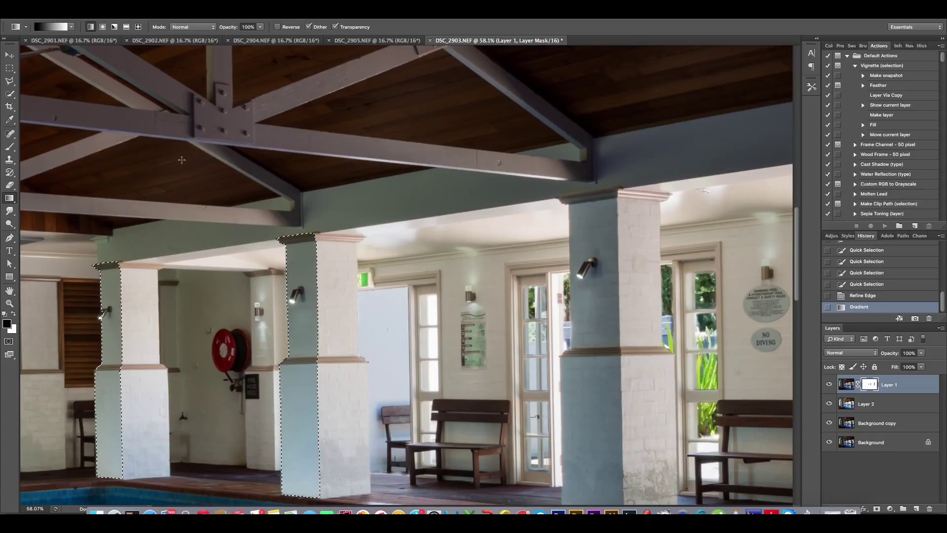
key("ctrl+d")
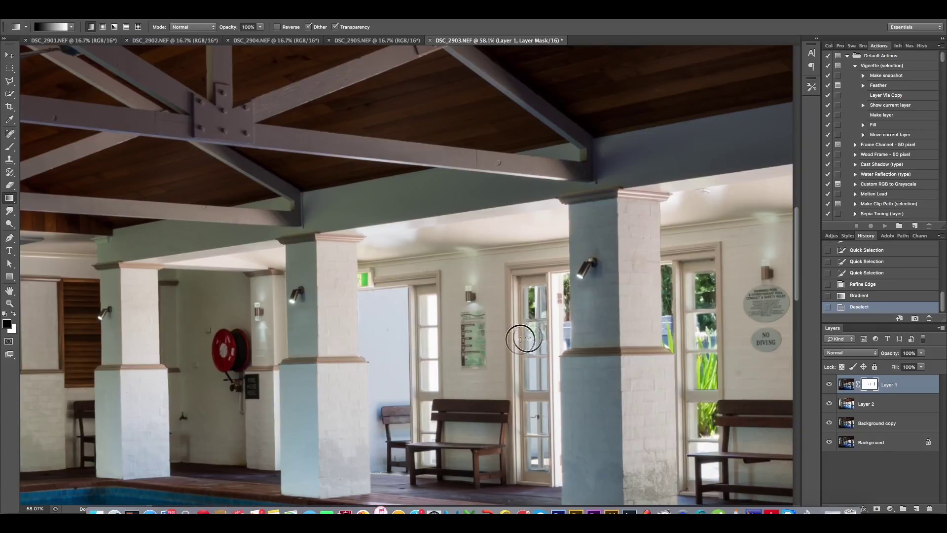
key("ctrl+0")
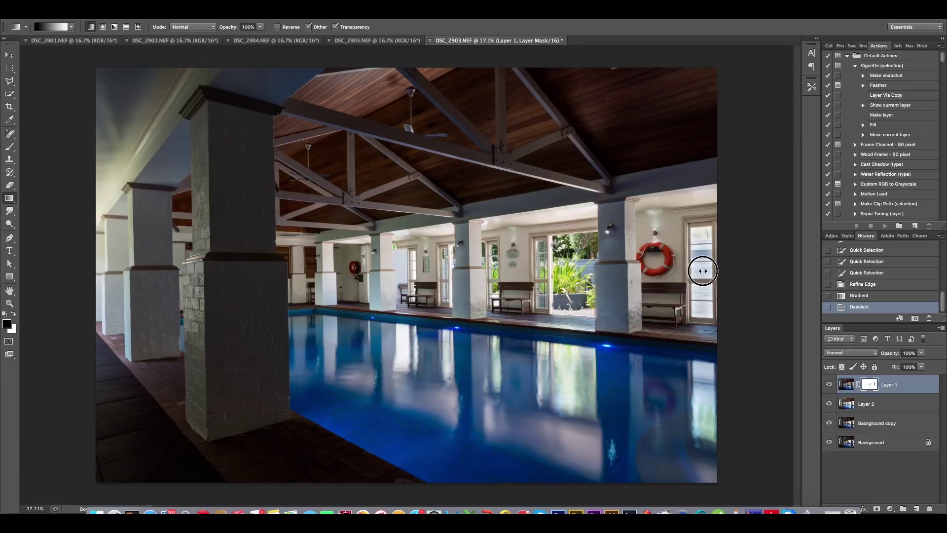
Step: Zoom in and Quick Select the lit face of the pillar beside the lifebuoy, excluding the wall
scroll(703, 271, "up", 5)
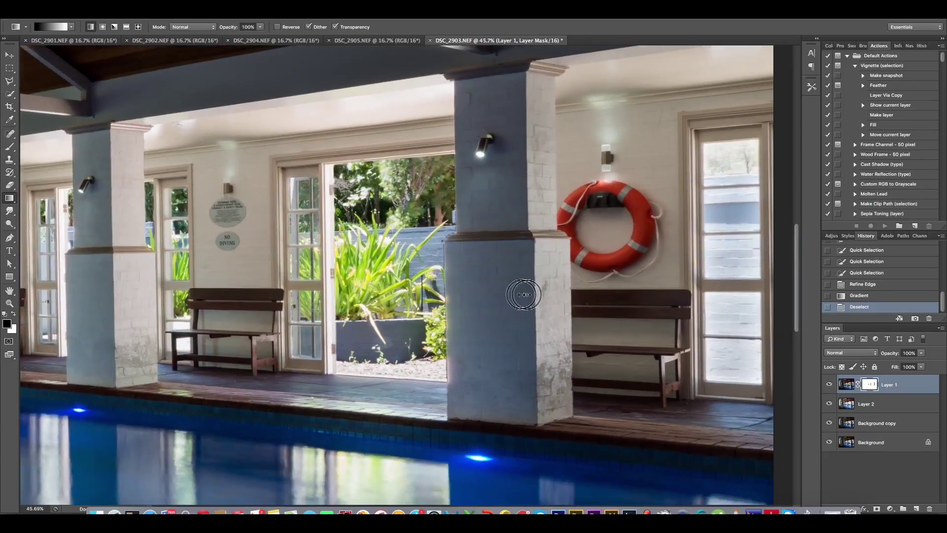
left_click_drag(518, 290, 469, 302)
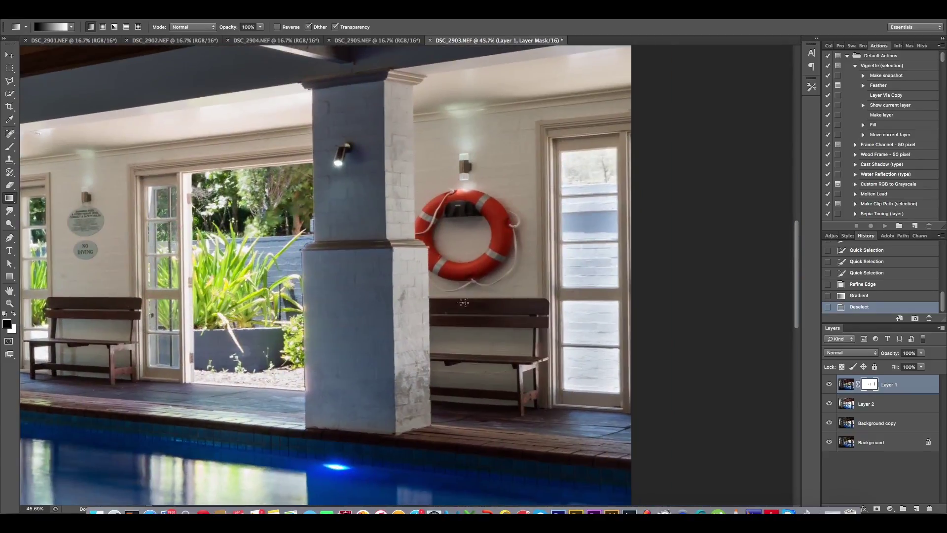
left_click(10, 94)
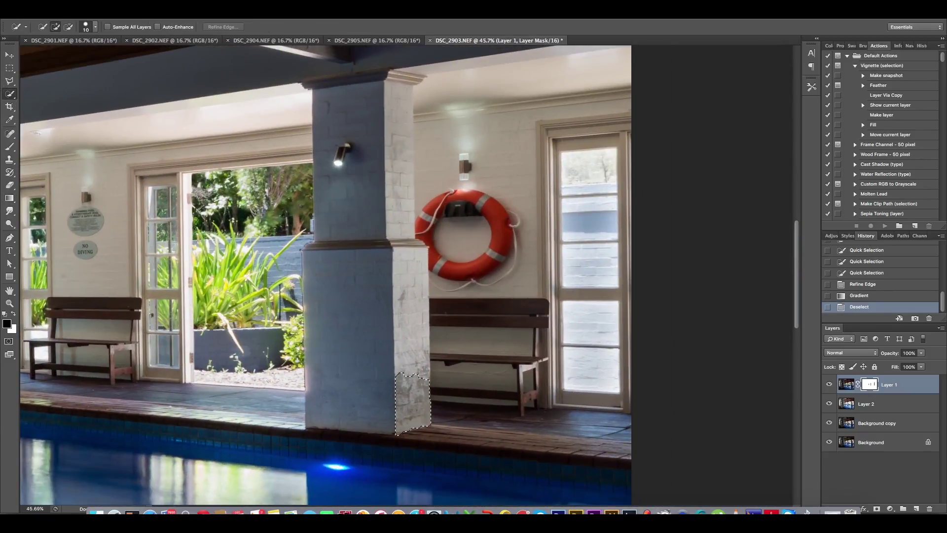
left_click_drag(412, 379, 411, 257)
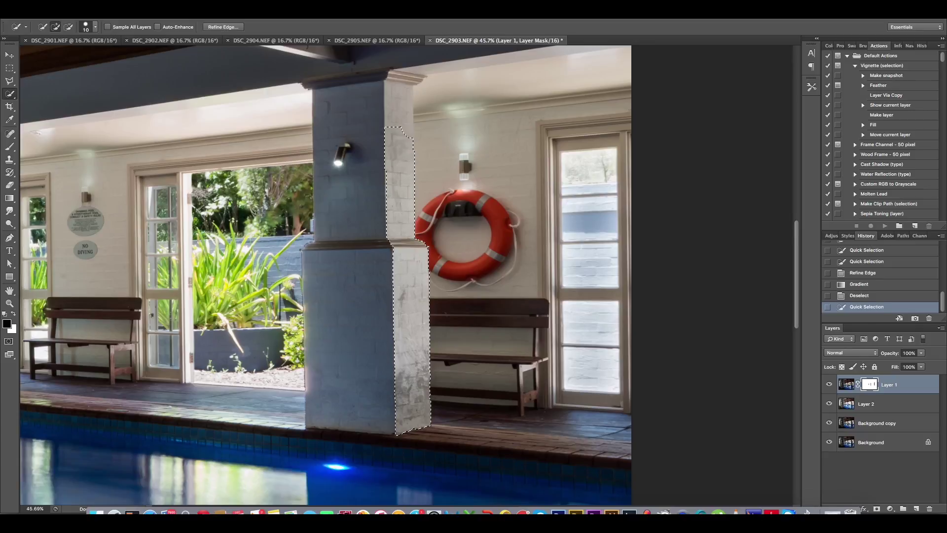
left_click_drag(401, 148, 493, 207)
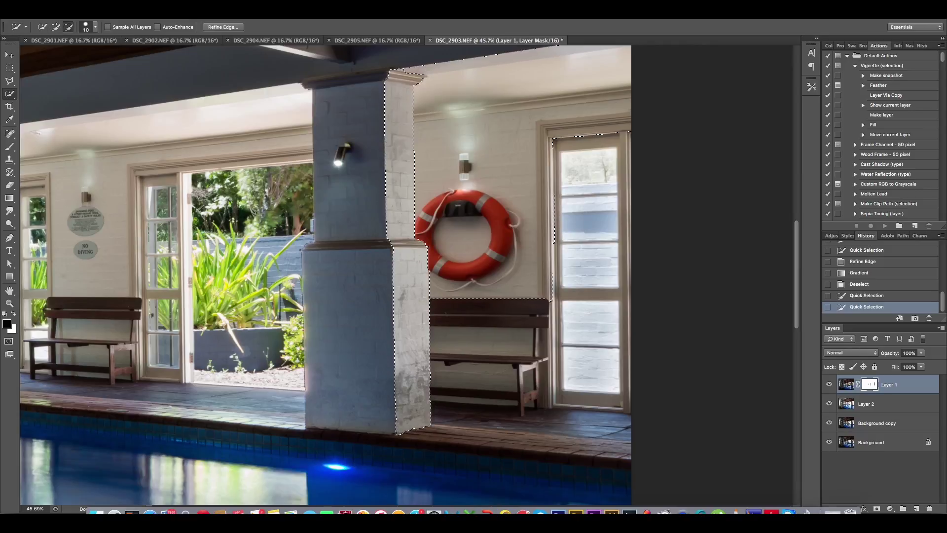
left_click(443, 293, "alt")
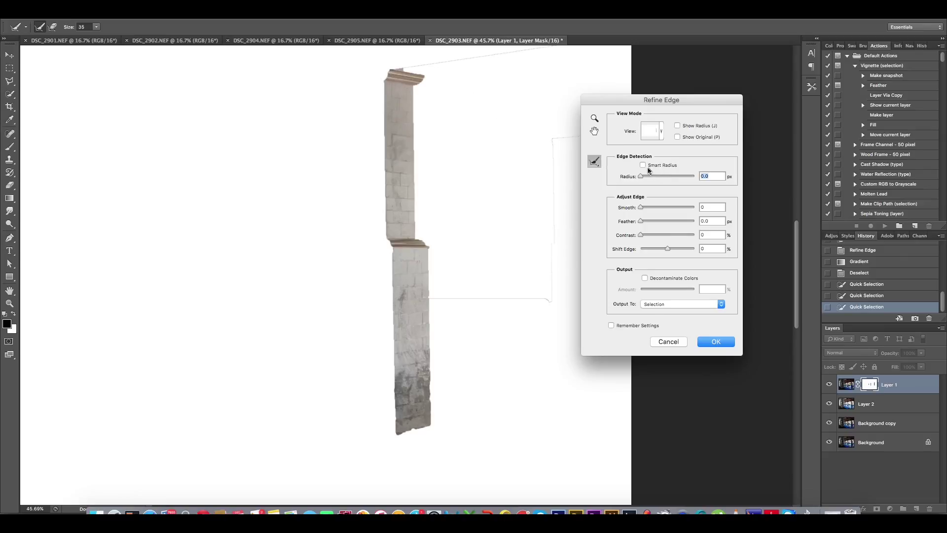
Step: Refine the selection edge with Smart Radius, Radius 6.5 px and Smooth 35
left_click(643, 165)
left_click_drag(640, 176, 657, 176)
left_click(660, 207)
key("alt")
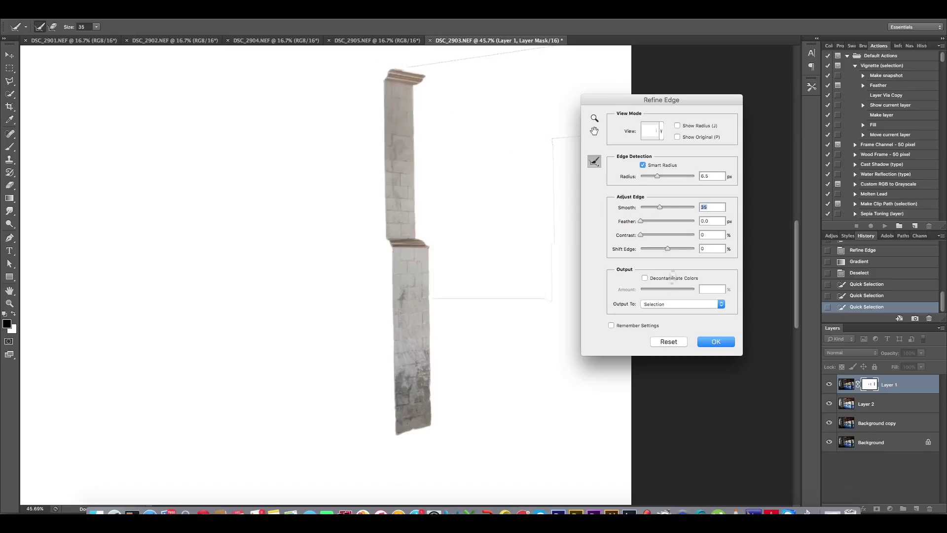
left_click(717, 341)
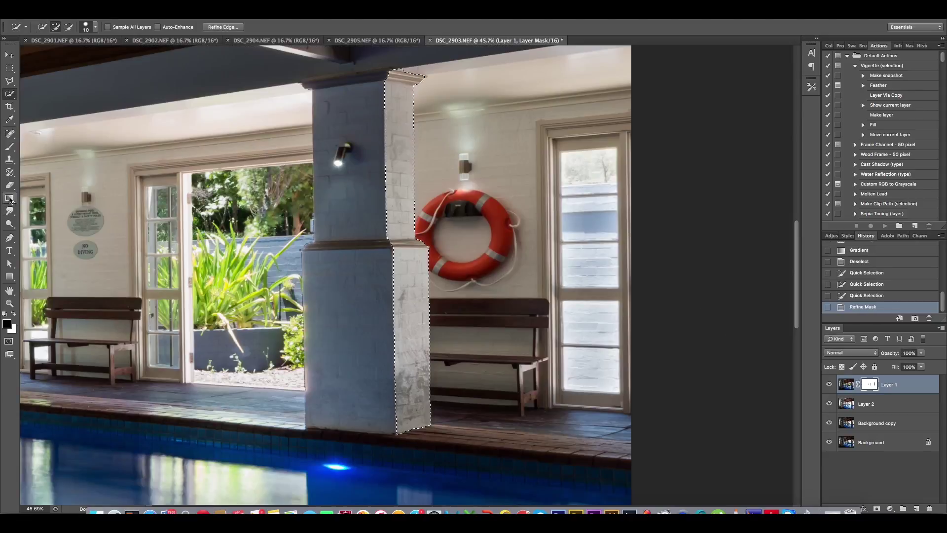
Step: Fill the mask with a right-to-left gradient across the pillar and deselect
left_click(10, 199)
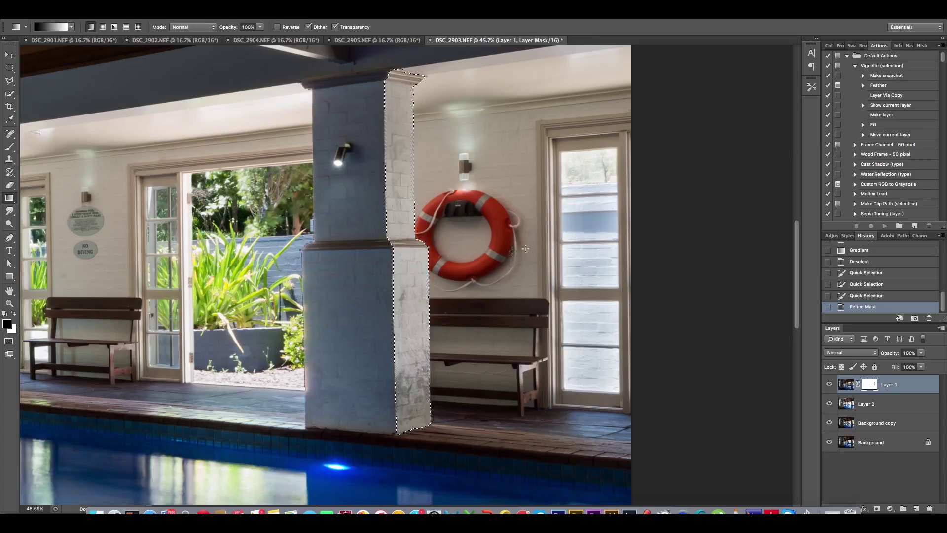
mouse_move(554, 240)
left_mouse_down()
mouse_move(262, 264)
mouse_move(282, 242)
left_mouse_up()
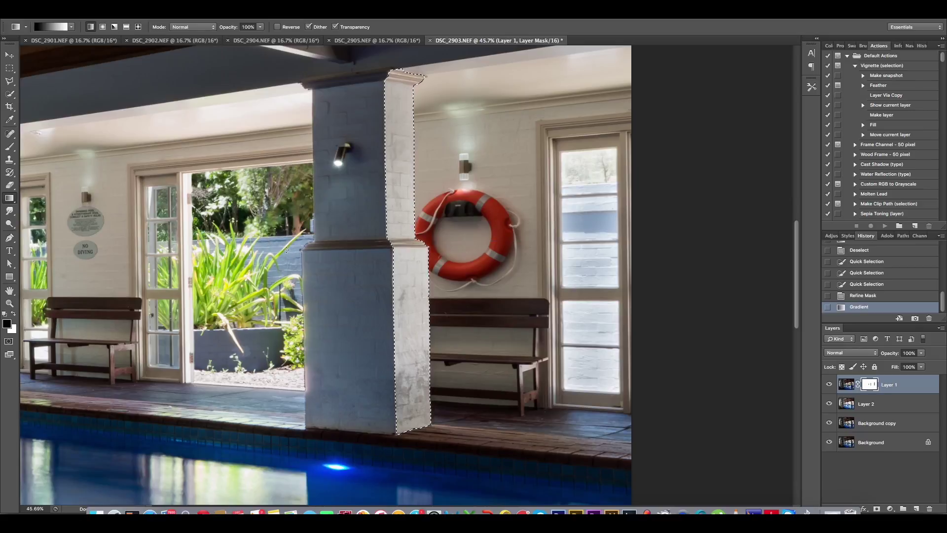
key("ctrl+d")
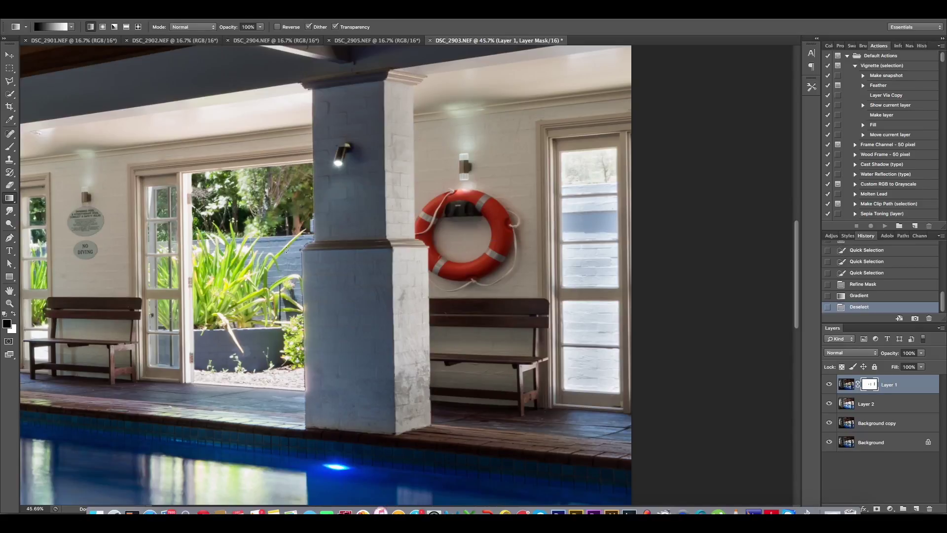
Step: Compare with Layer 2 hidden, then Quick Select the lit face of the pillar by the NO DIVING sign
left_click(829, 403)
left_click(829, 404)
left_click_drag(550, 387, 621, 340)
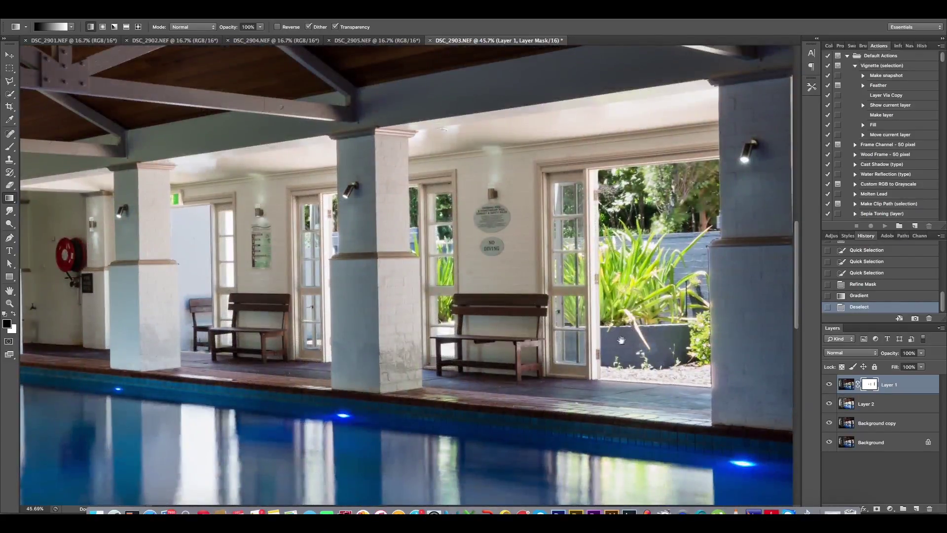
left_click(10, 94)
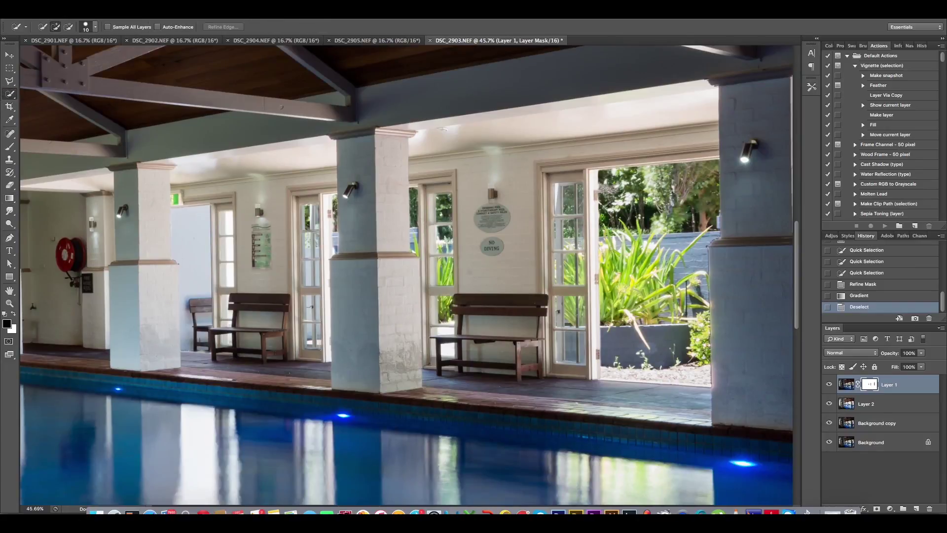
left_click_drag(399, 375, 394, 136)
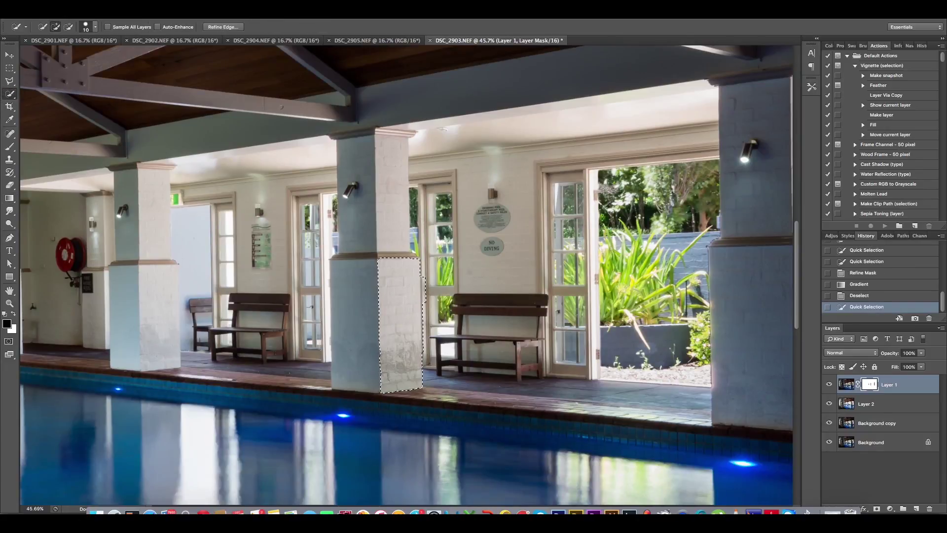
left_click(392, 227)
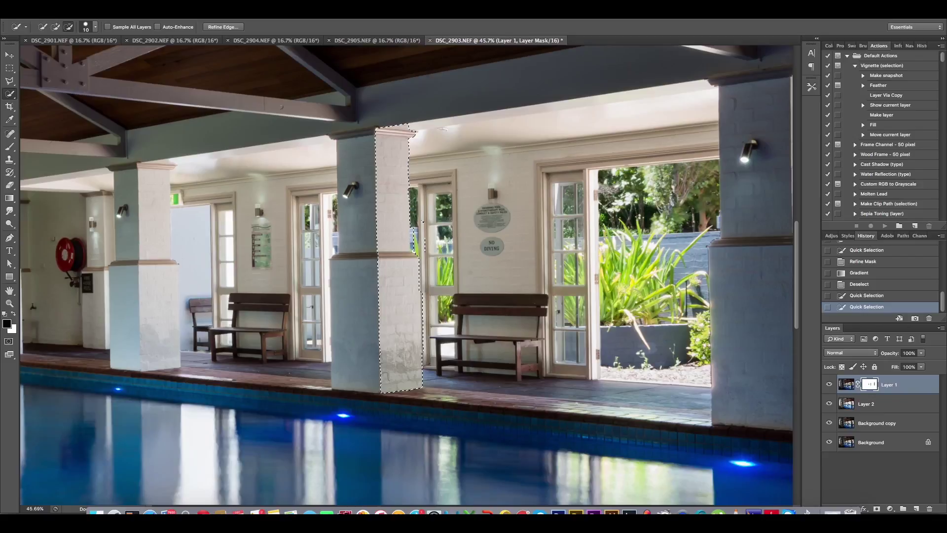
left_click_drag(422, 257, 423, 239)
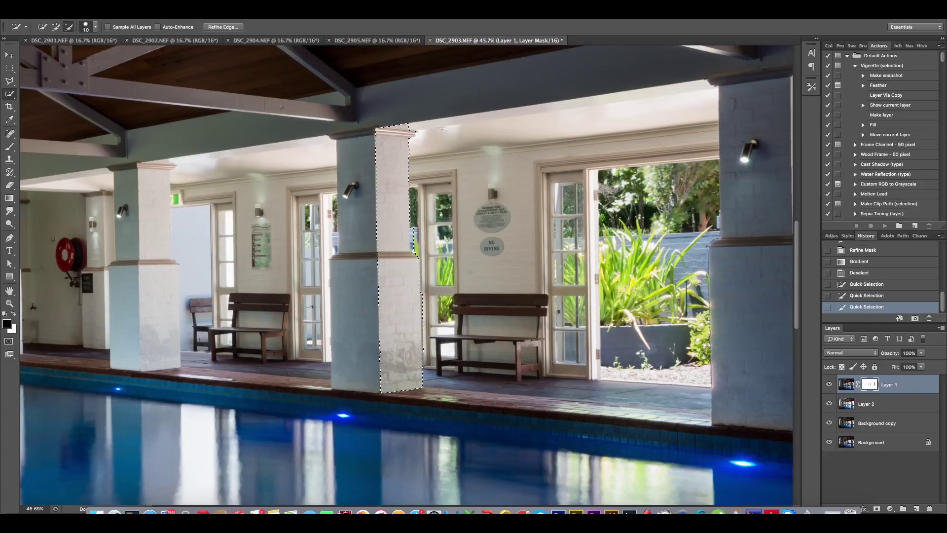
left_click(404, 244, "alt")
key("alt")
left_click(423, 307, "alt")
Step: Refine the pillar selection with Radius 5.8 px, removing its right edge and sloped cap
left_click(222, 27)
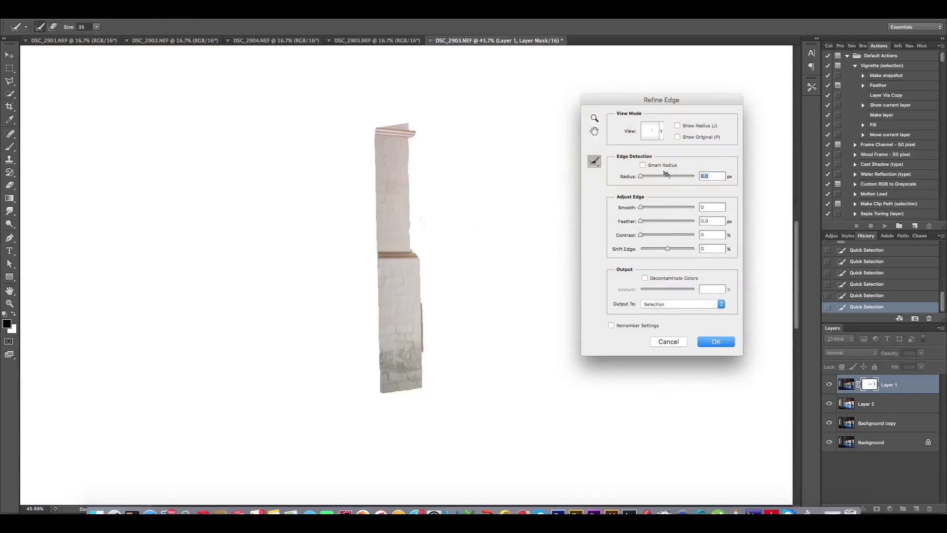
left_click(656, 176)
key("alt")
left_click(425, 353)
left_click_drag(412, 123, 399, 124)
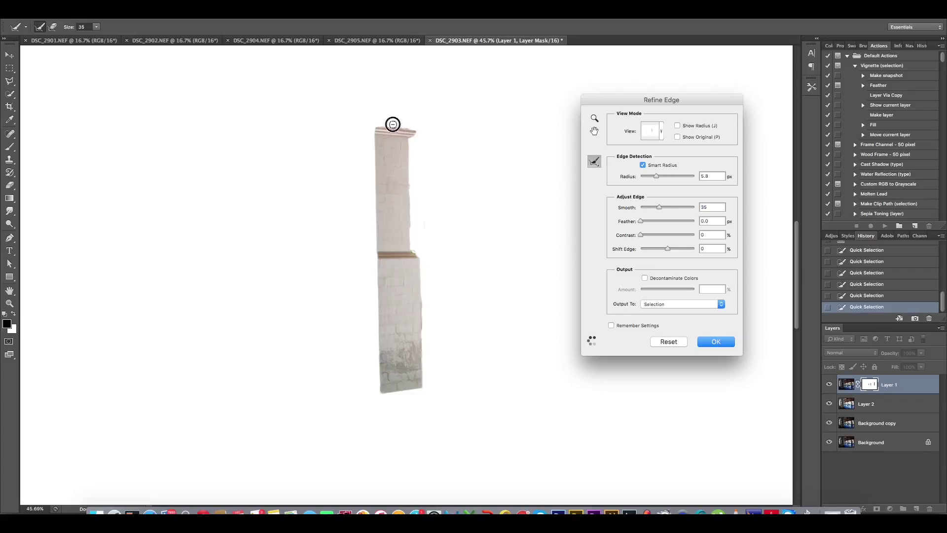
left_click(721, 342)
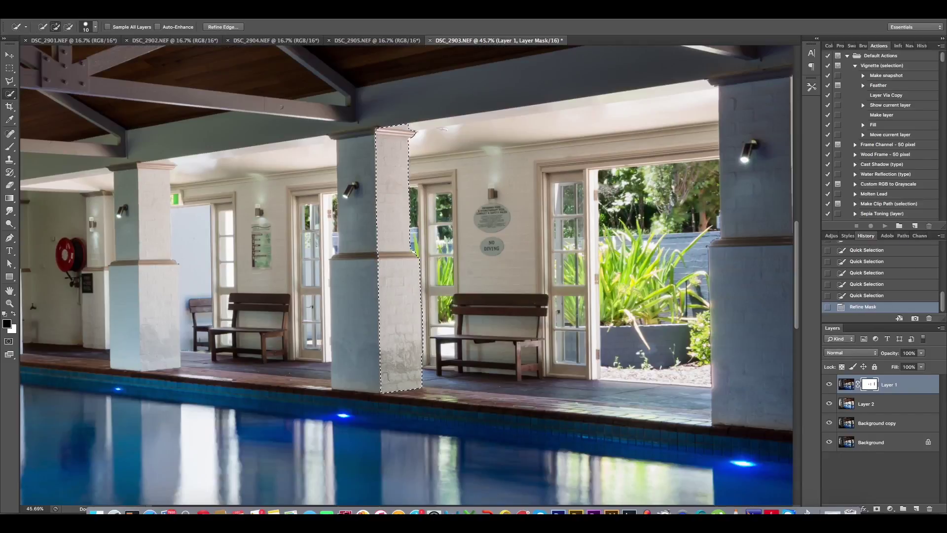
Step: Blend the pillar face into Layer 1's mask with a right-to-left gradient and deselect
key("g")
left_click_drag(476, 286, 315, 291)
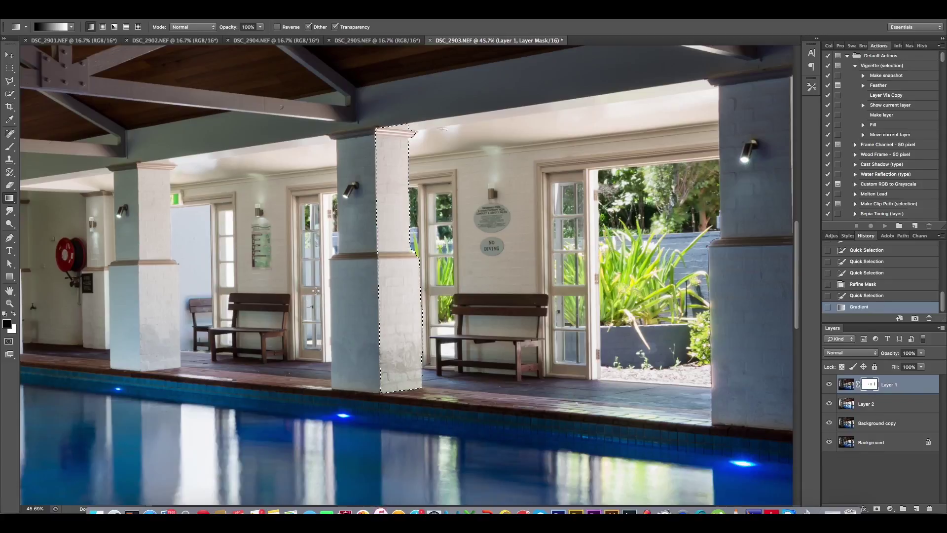
key("ctrl+d")
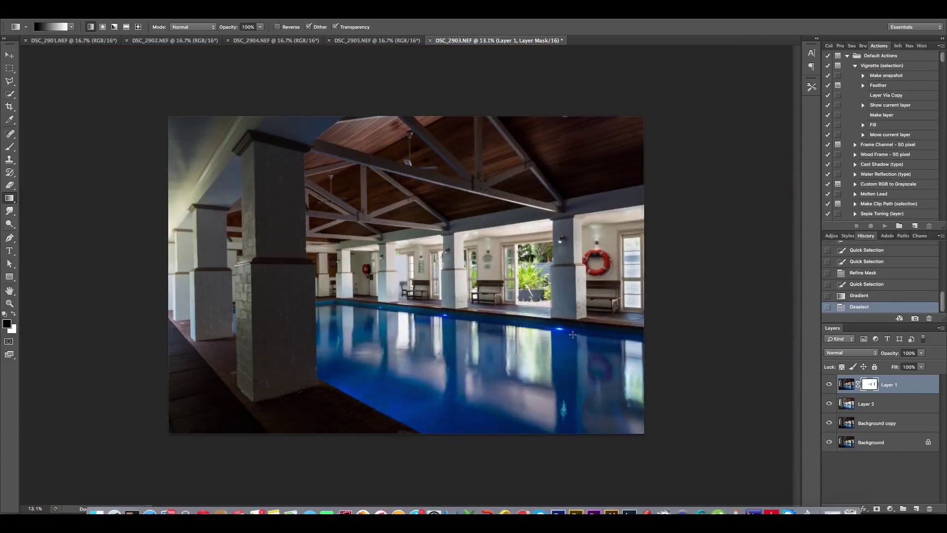
Step: Toggle Layer 1 off and on to compare the brightened pillars, zooming in and out
left_click(830, 383)
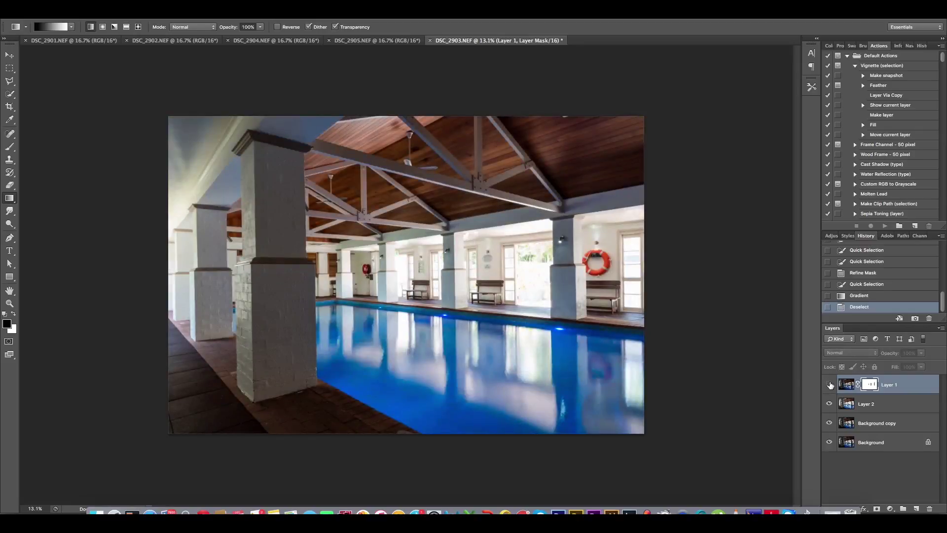
left_click(833, 383)
left_click(829, 384)
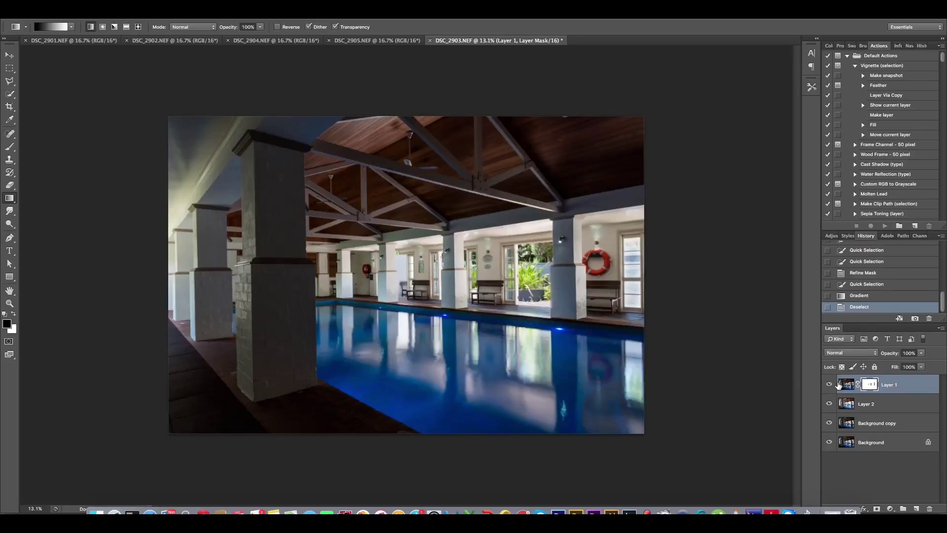
left_click(829, 385)
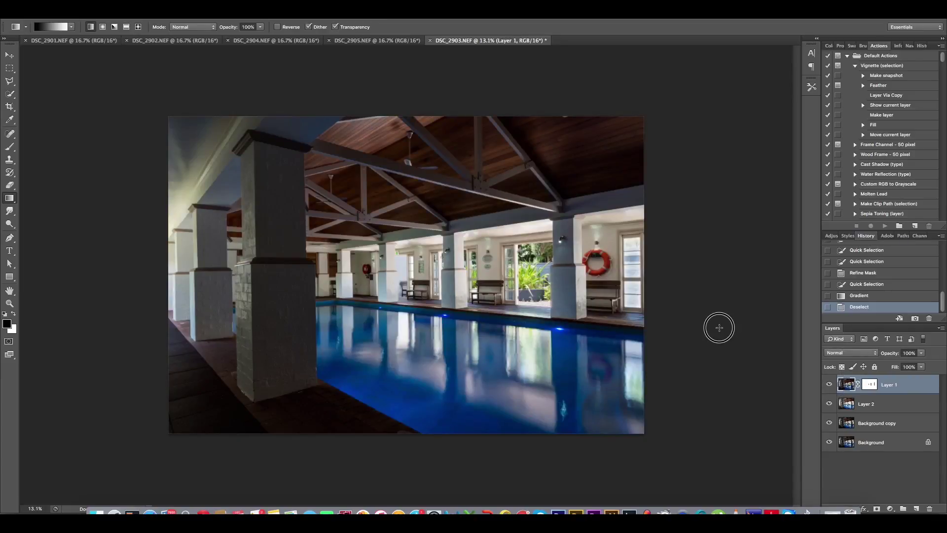
scroll(718, 326, "up", 5)
scroll(584, 332, "down", 6)
scroll(635, 328, "up", 4)
scroll(612, 329, "down", 1)
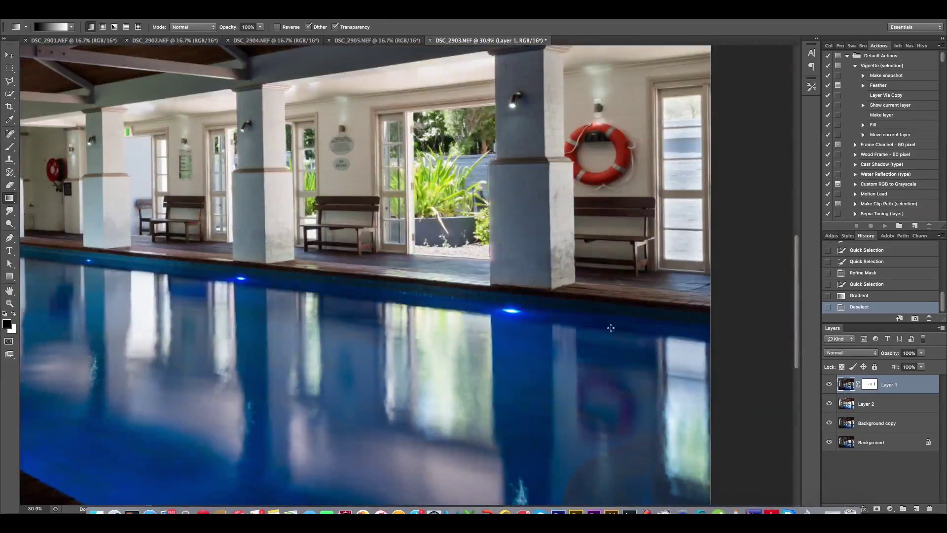
scroll(613, 329, "up", 2)
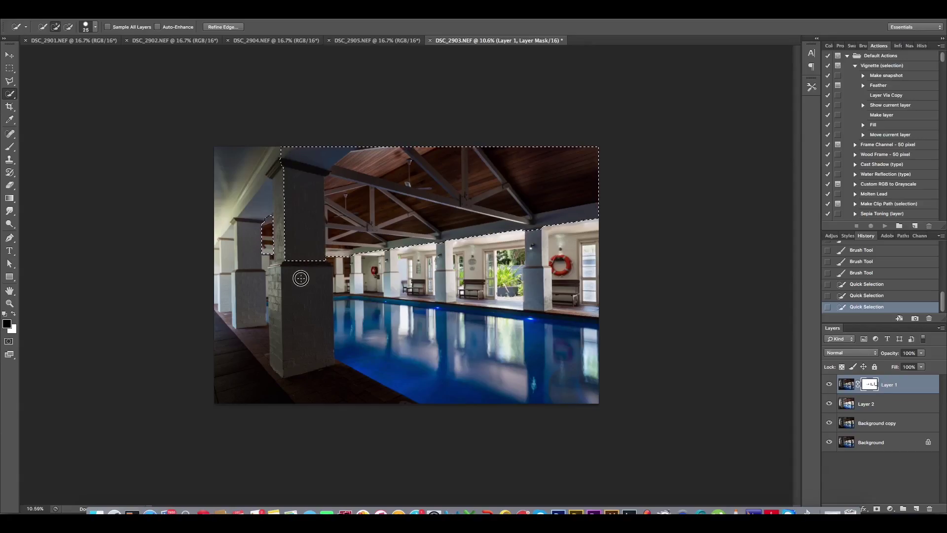
Step: Extend the quick selection down the front pillar and add the left pillar and ceiling edge
mouse_move(300, 298)
left_mouse_down()
mouse_move(295, 373)
mouse_move(316, 346)
mouse_move(311, 368)
mouse_move(355, 401)
mouse_move(213, 395)
left_mouse_up()
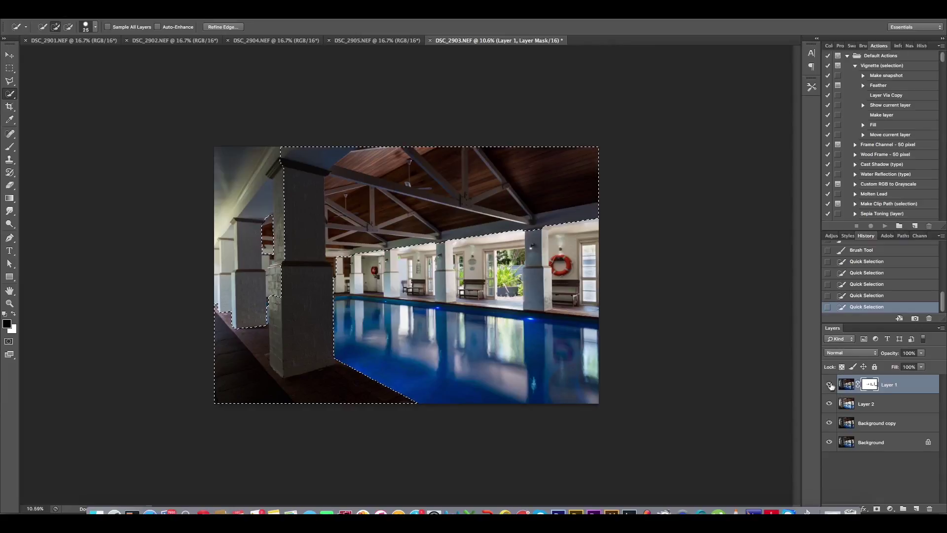
left_click(831, 384)
left_click(830, 384)
left_click_drag(250, 324, 250, 305)
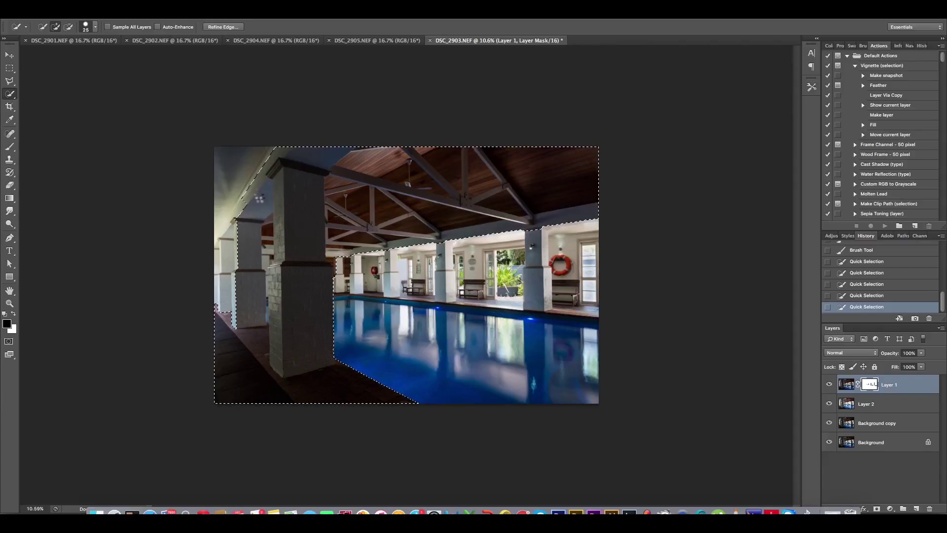
left_click_drag(260, 199, 248, 190)
Step: Check the selection edges against the exposure beneath by toggling Layer 1, then zoom back out
left_click(831, 385)
left_click(831, 385)
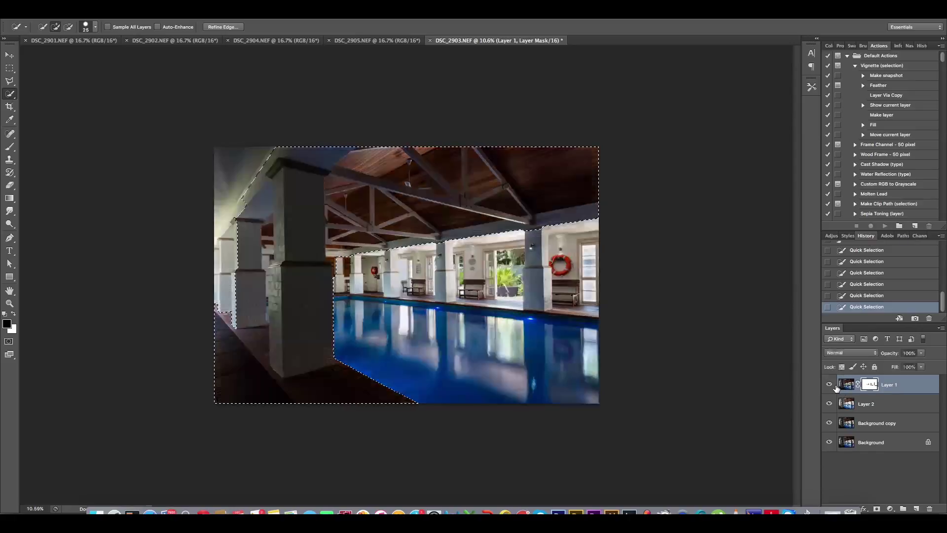
left_click(833, 389)
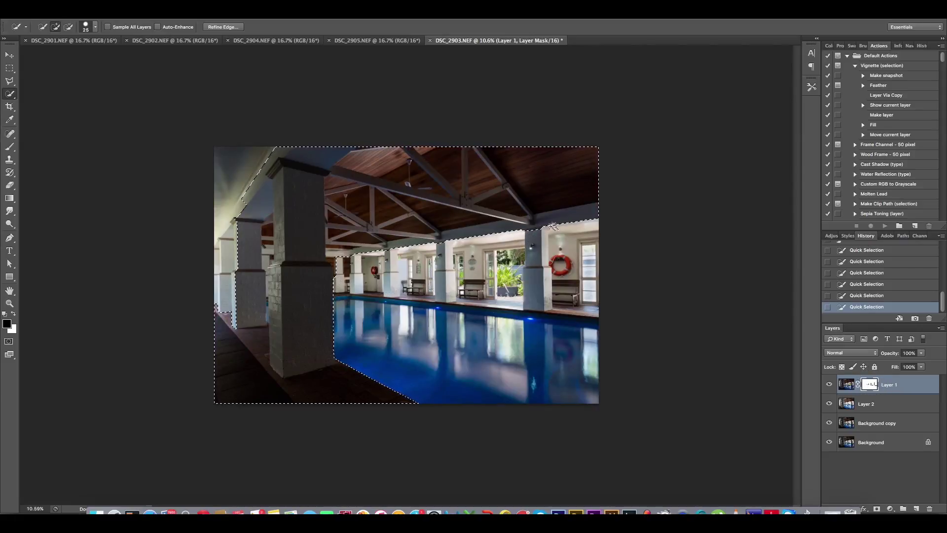
scroll(599, 214, "up", 5)
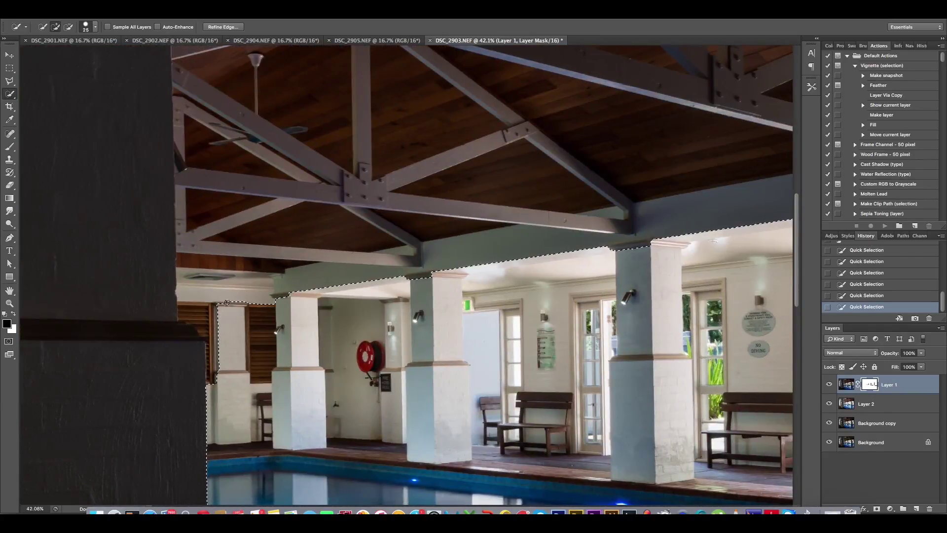
left_click(829, 383)
left_click(829, 385)
scroll(404, 311, "down", 3)
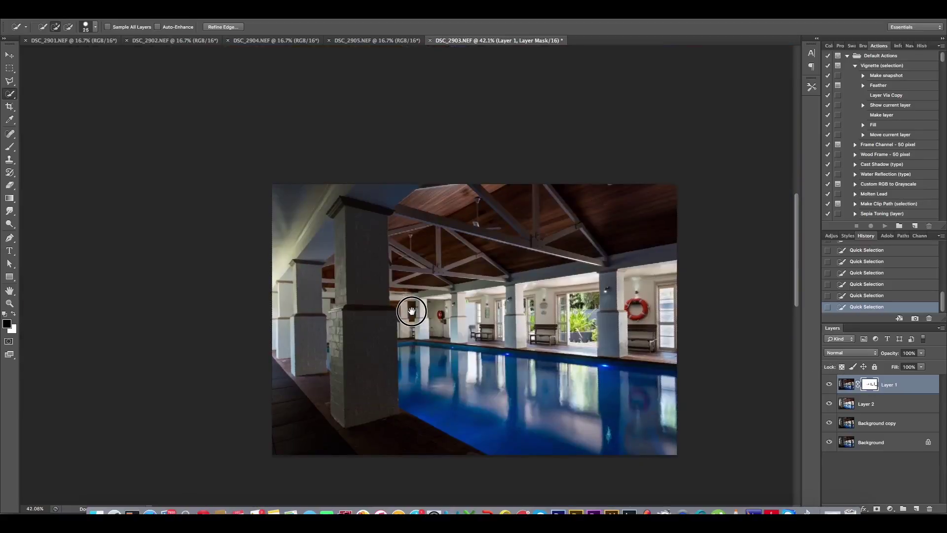
scroll(409, 311, "down", 2)
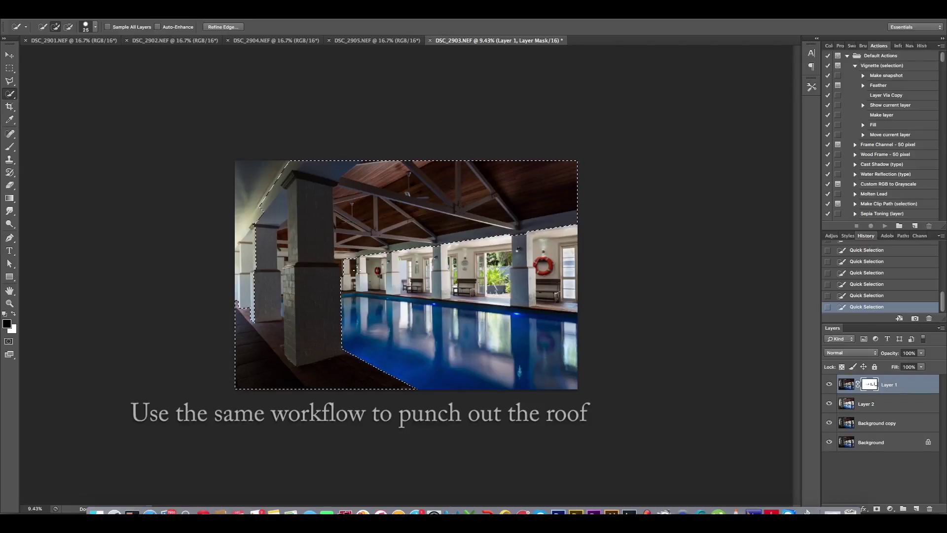
Step: Fill Layer 1's mask inside the selection to brighten the roof, deselect, and compare layers
key("alt")
key("alt+BackSpace")
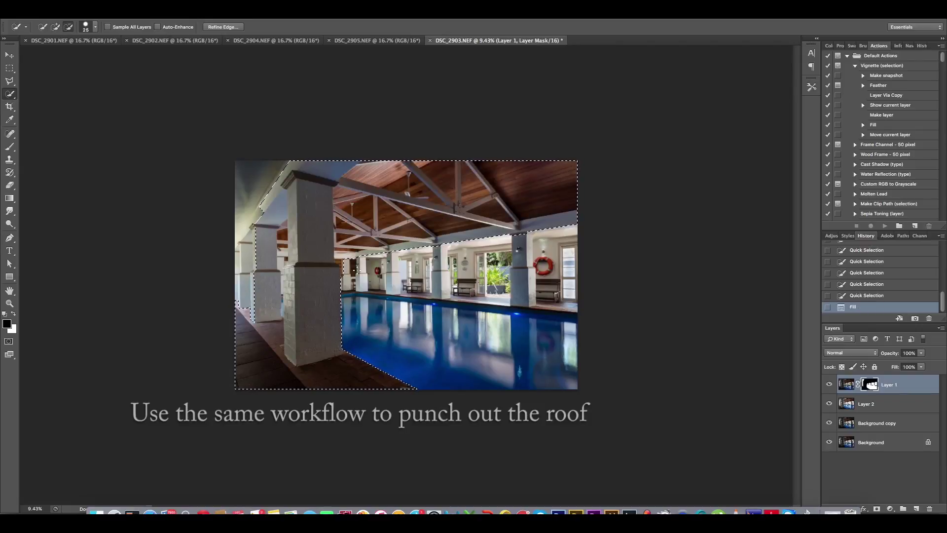
key("ctrl+d")
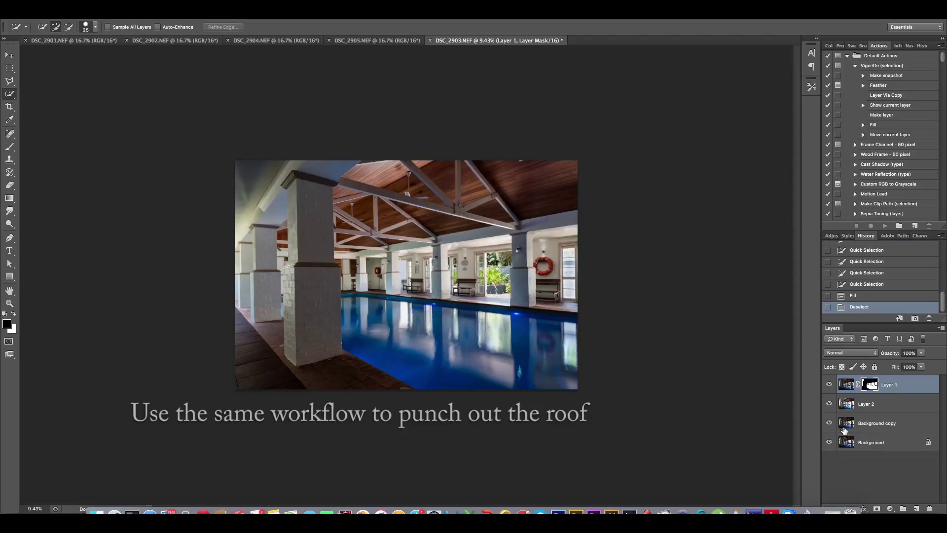
left_click(830, 384)
left_click(829, 384)
left_click(829, 385)
left_click(829, 384)
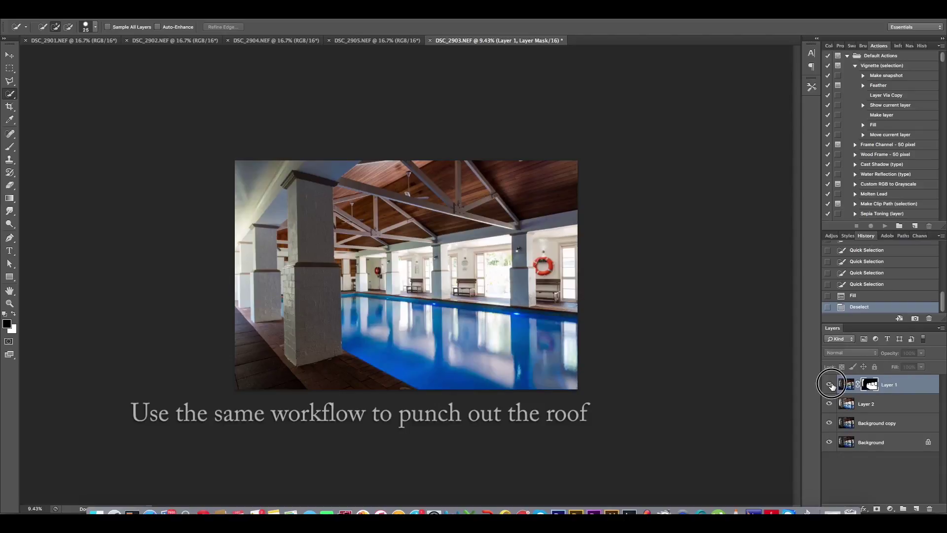
left_click(829, 404)
left_click(830, 404)
Step: Merge Layer 1 down into Layer 2
key("ctrl+2")
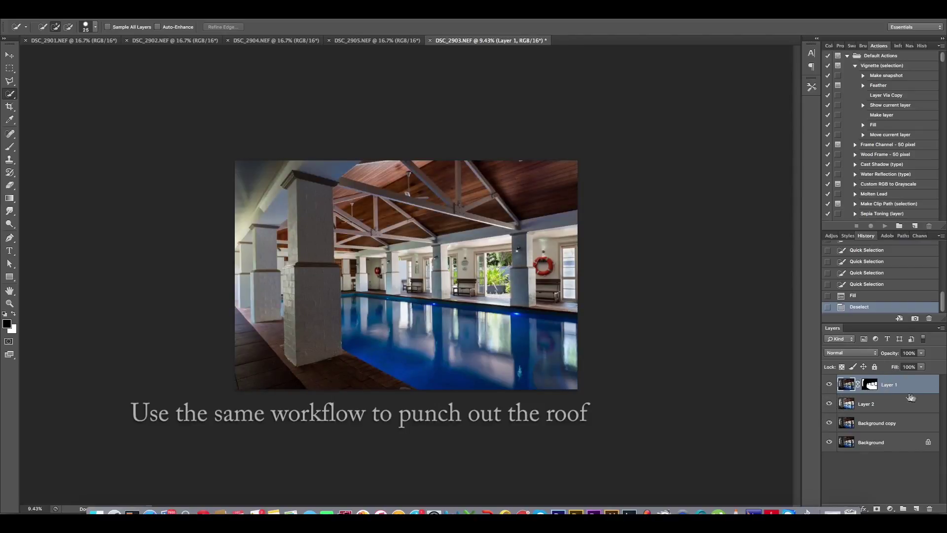
right_click(912, 384)
left_click(868, 396)
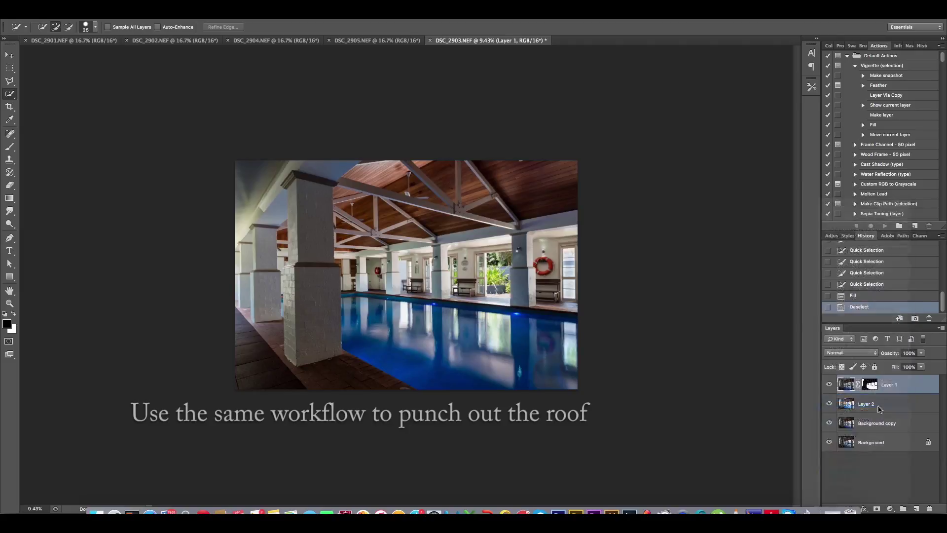
Step: Add a white mask to Layer 2 and select all of the DSC_2901.NEF exposure
left_click(877, 509)
left_click(88, 42)
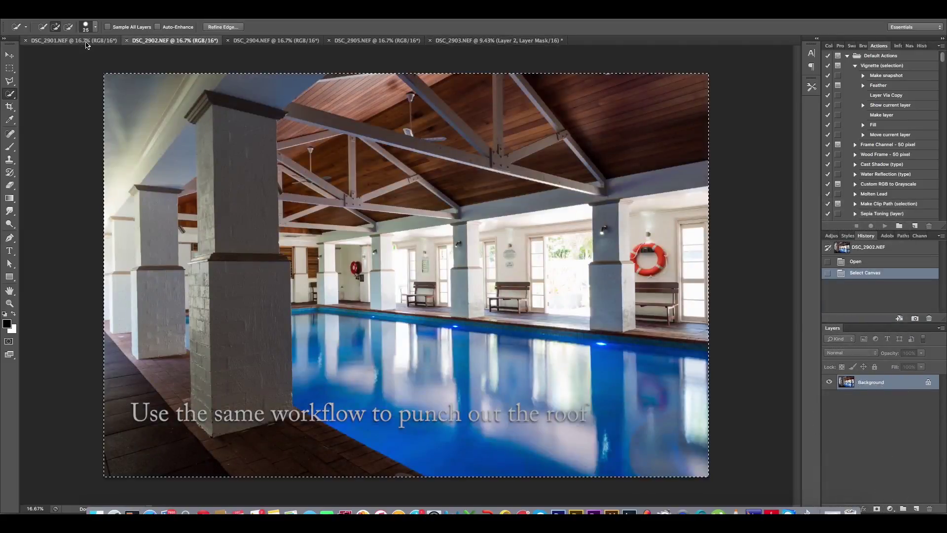
key("ctrl+a")
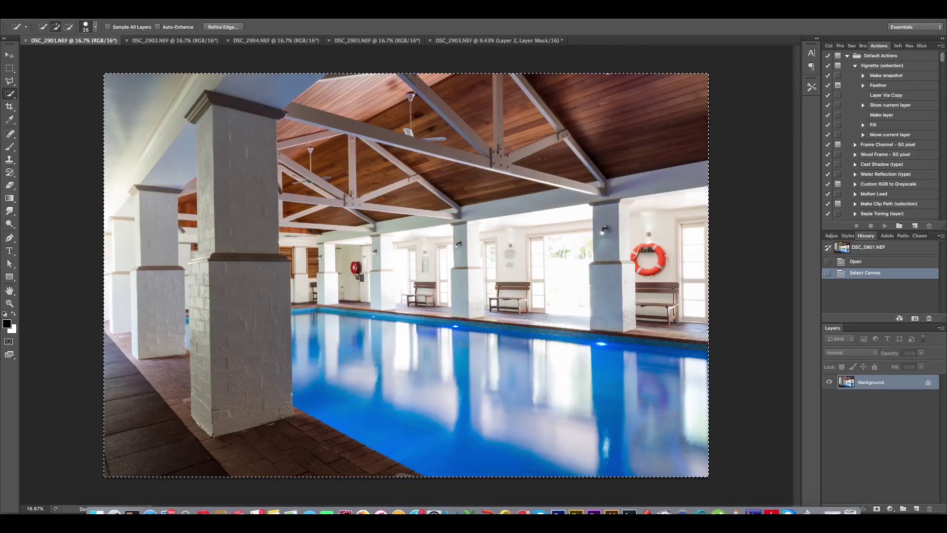
left_click(493, 41)
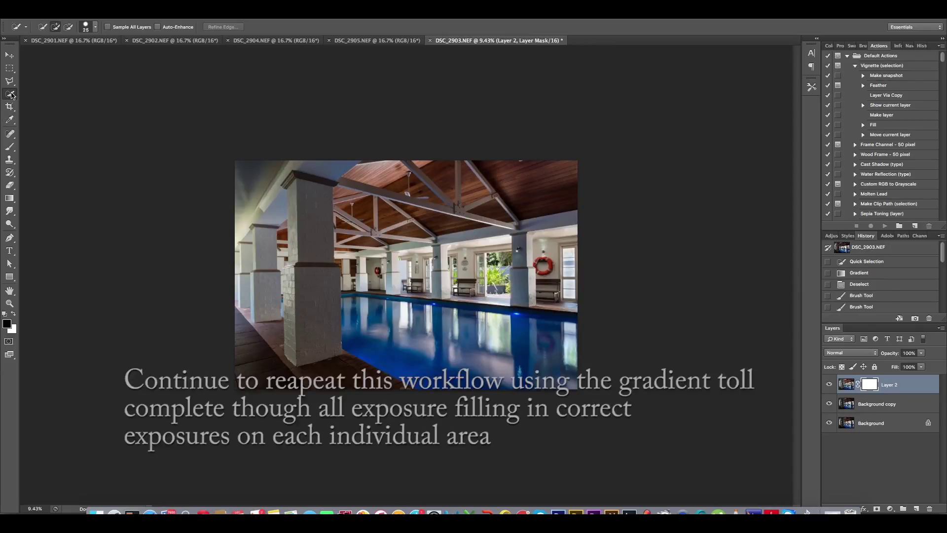
Step: Select the top-left ceiling area and draw a gradient across it
left_click_drag(236, 237, 284, 164)
left_click_drag(284, 164, 272, 194)
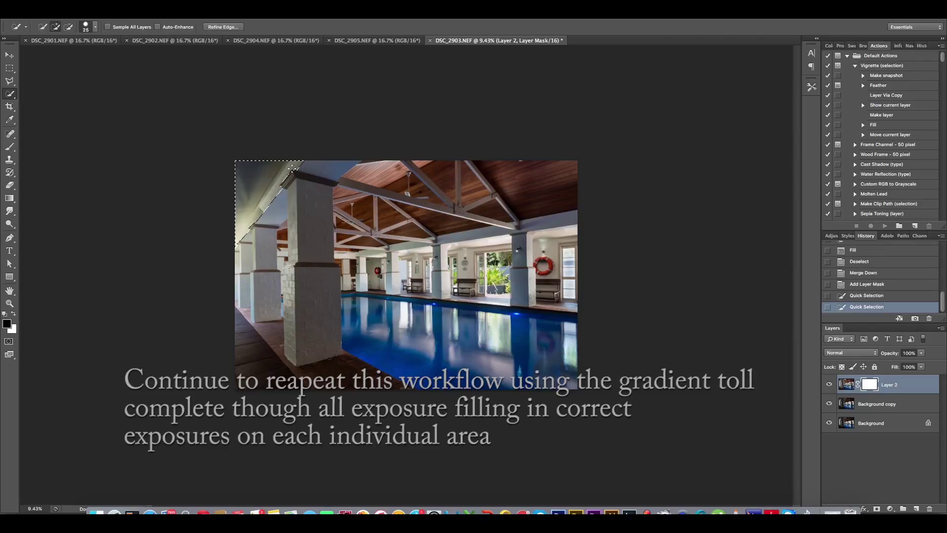
left_click(9, 198)
left_click_drag(205, 293, 343, 121)
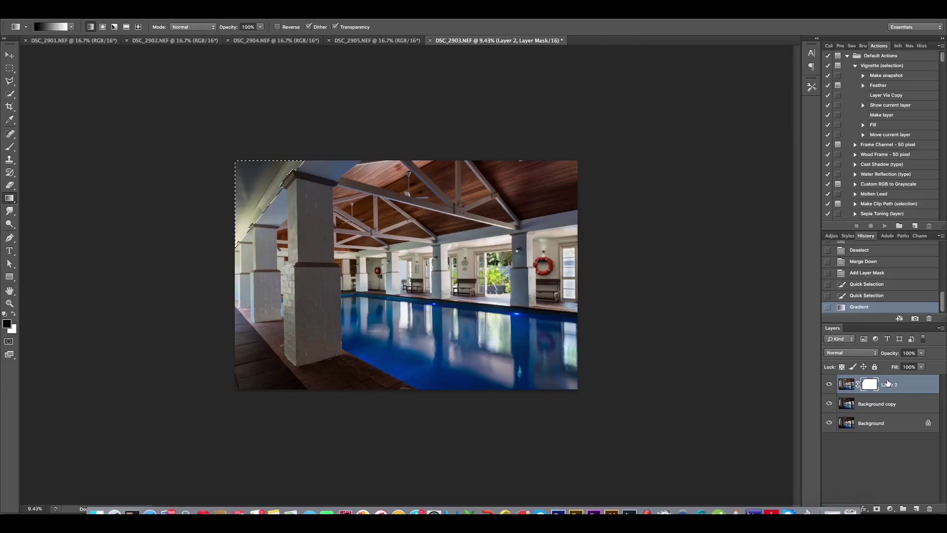
Step: Paste the copied exposure above Background copy, try a gradient, then revert and deselect
left_click(871, 403)
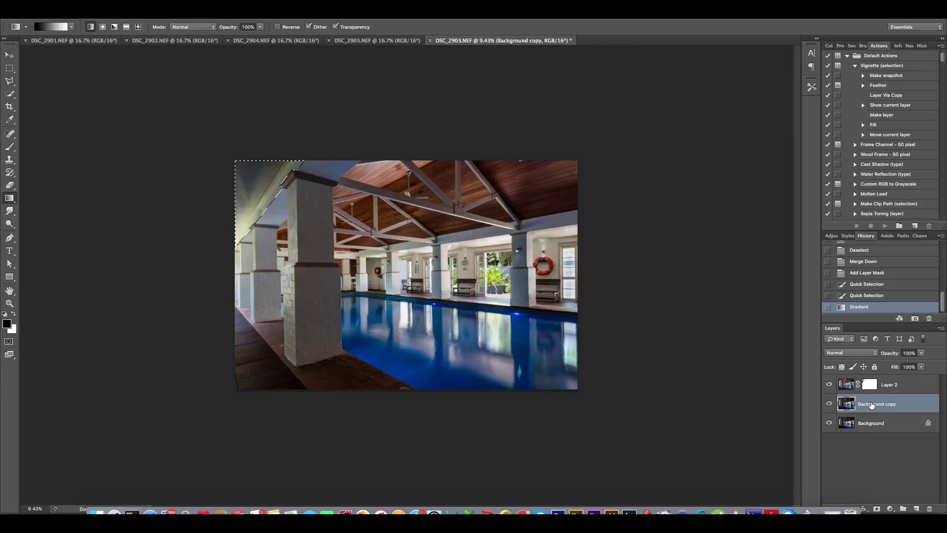
key("ctrl+v")
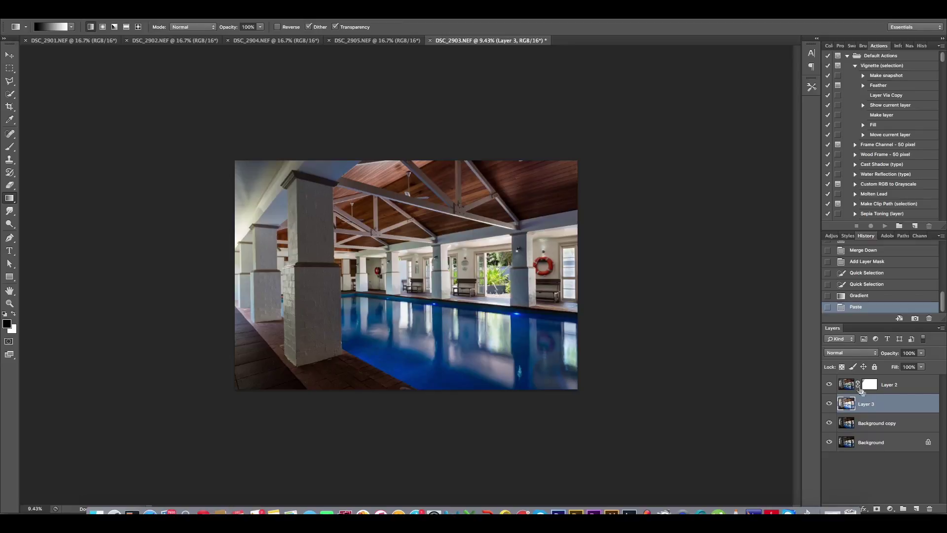
left_click(830, 385)
left_click_drag(235, 242, 337, 116)
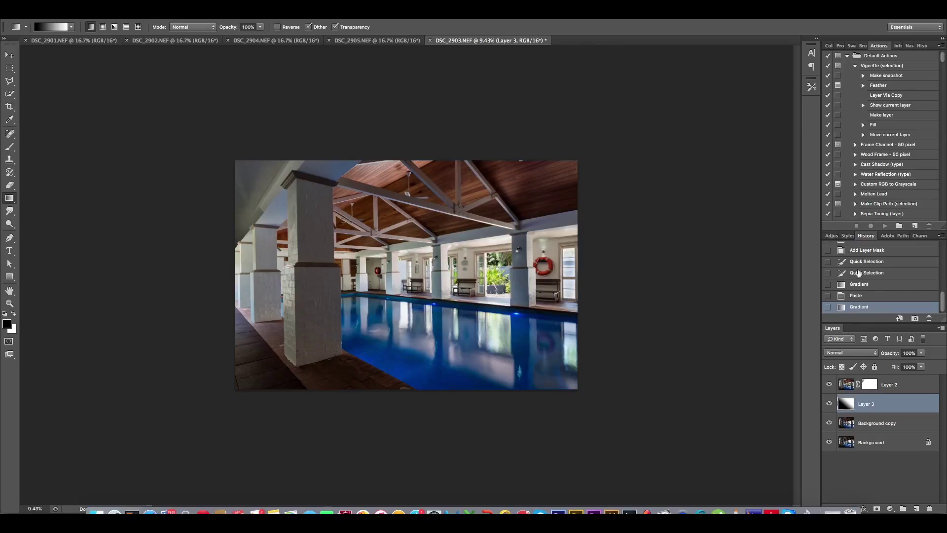
left_click(859, 272)
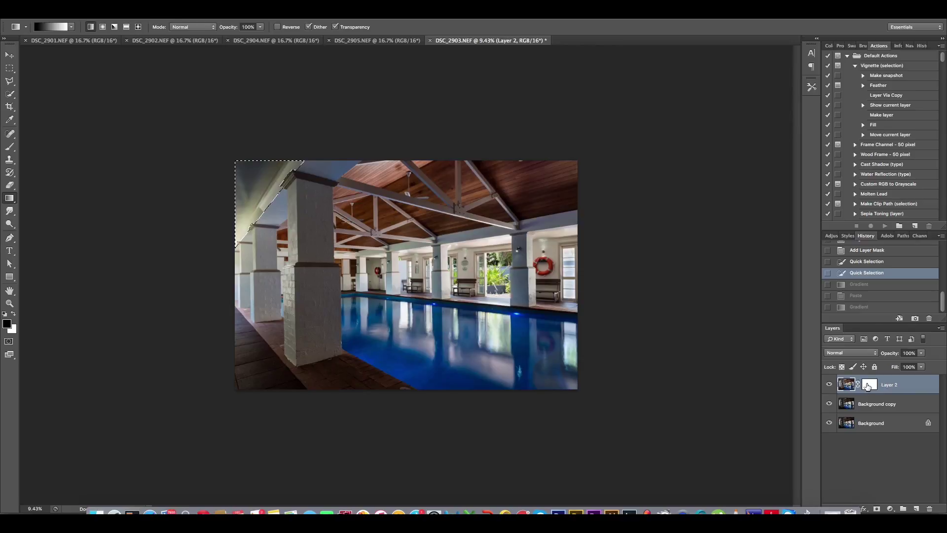
key("ctrl+d")
Step: Paste the copied exposure as Layer 3 and target Layer 2's mask again
left_click(872, 384)
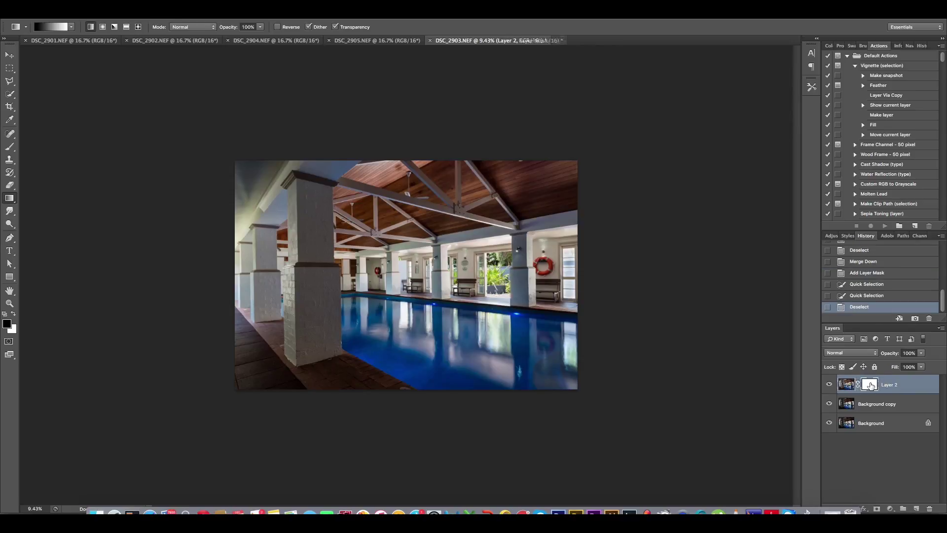
left_click(869, 405)
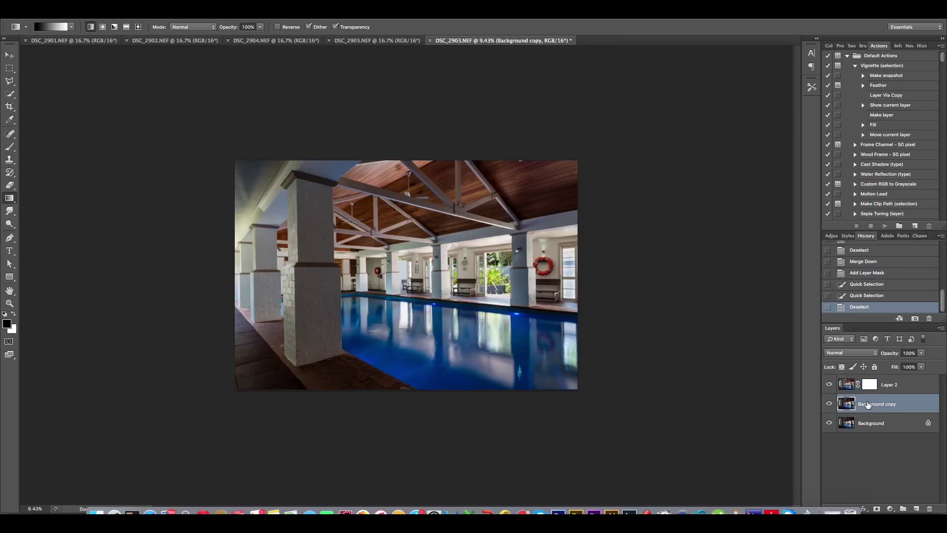
key("ctrl+v")
left_click(830, 384)
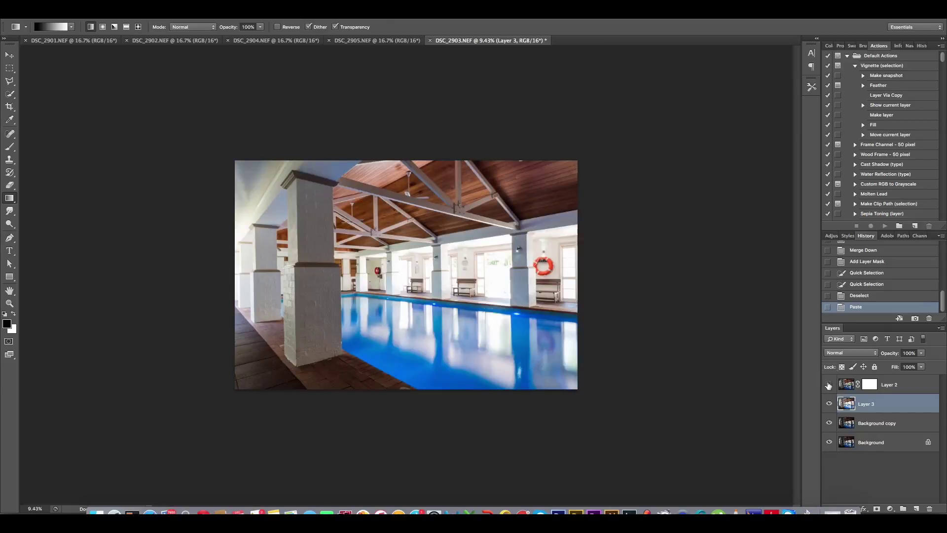
left_click(868, 384)
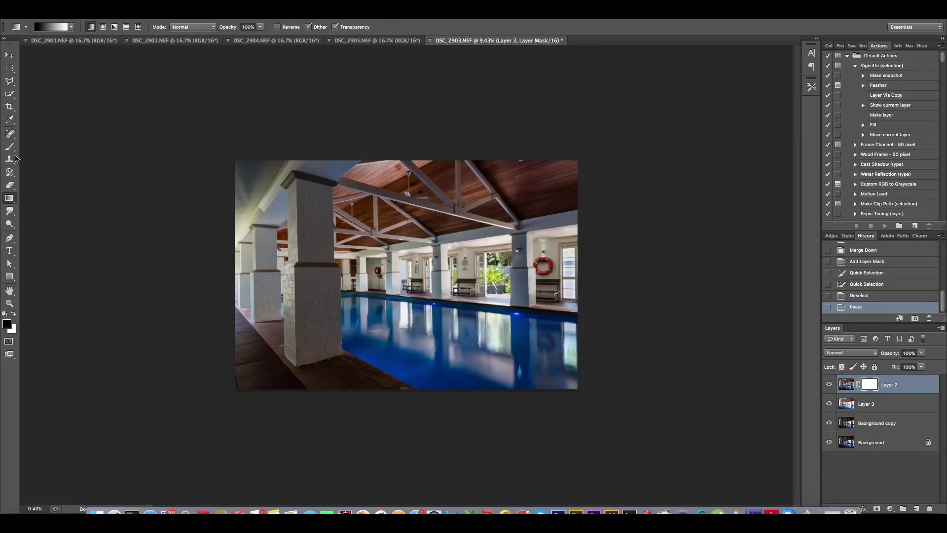
Step: Select the upper-left ceiling corner, draw a gradient across it on the mask, and deselect
left_click(10, 93)
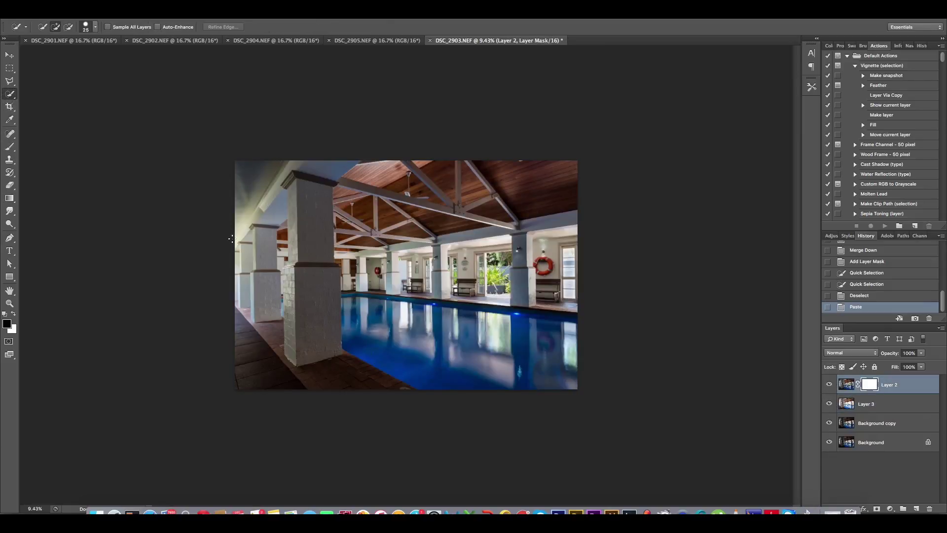
left_click_drag(246, 218, 265, 188)
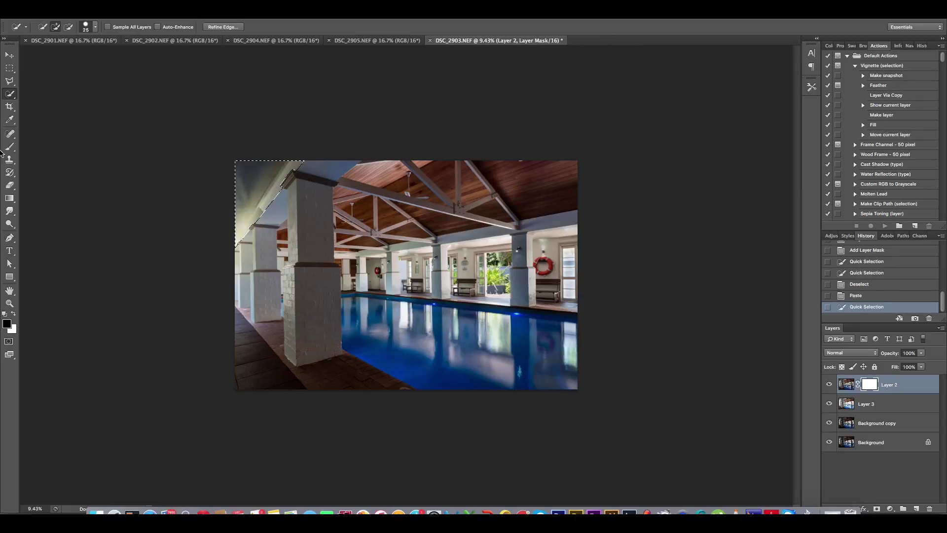
left_click(9, 198)
left_click_drag(225, 251, 336, 111)
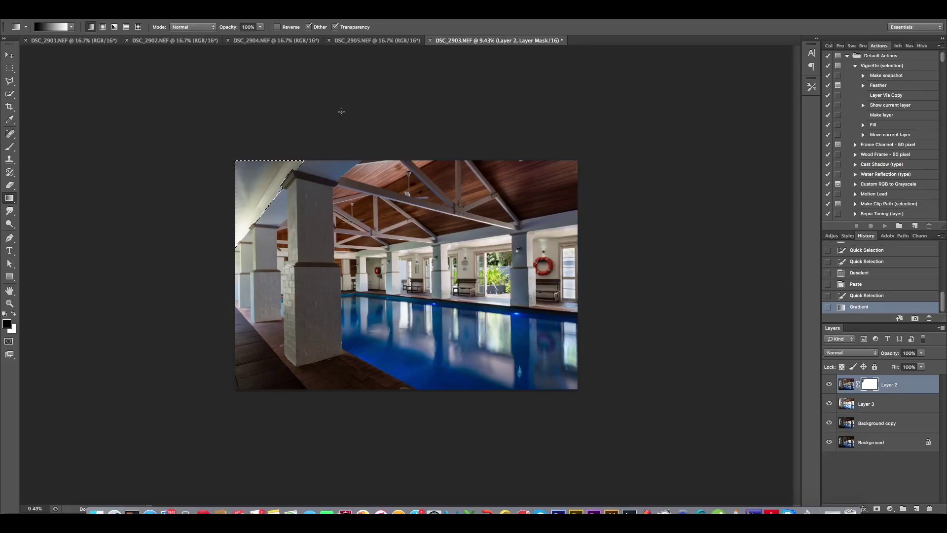
left_click_drag(236, 242, 358, 88)
key("ctrl+d")
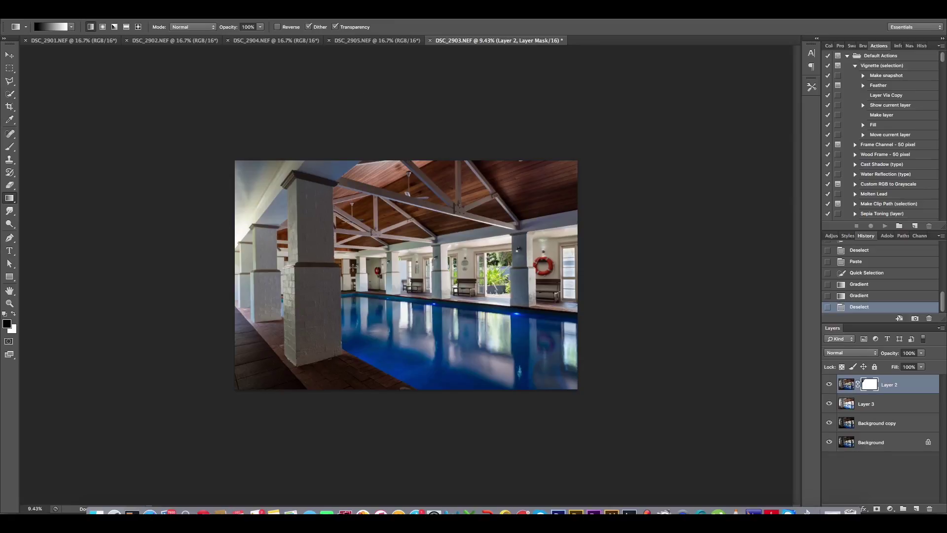
Step: Compare with Layer 3 toggled, undo a trial top-left gradient, and quick-select the front pillar
left_click(830, 404)
left_click(828, 405)
left_click(828, 404)
left_click(830, 404)
left_click_drag(317, 147, 263, 196)
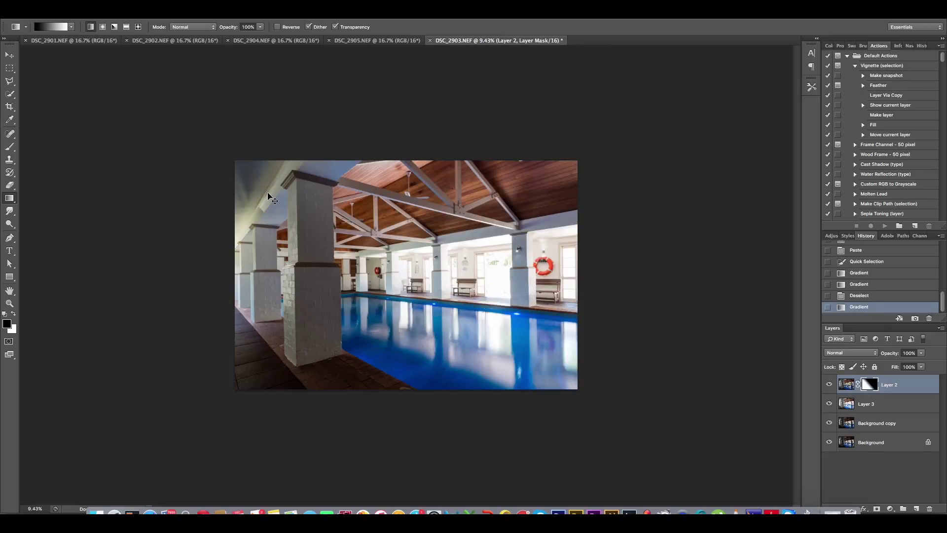
key("ctrl+z")
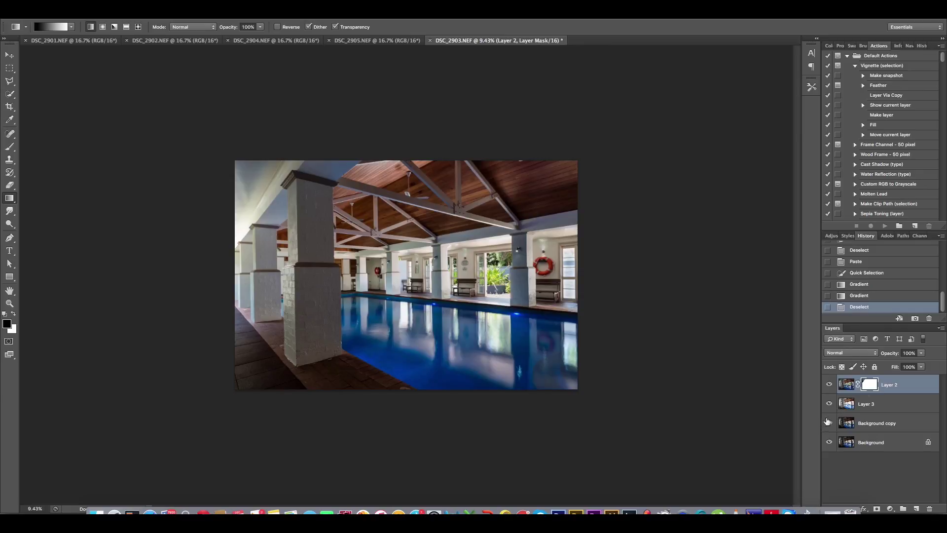
left_click(10, 94)
mouse_move(317, 337)
left_mouse_down()
mouse_move(308, 183)
mouse_move(322, 232)
left_mouse_up()
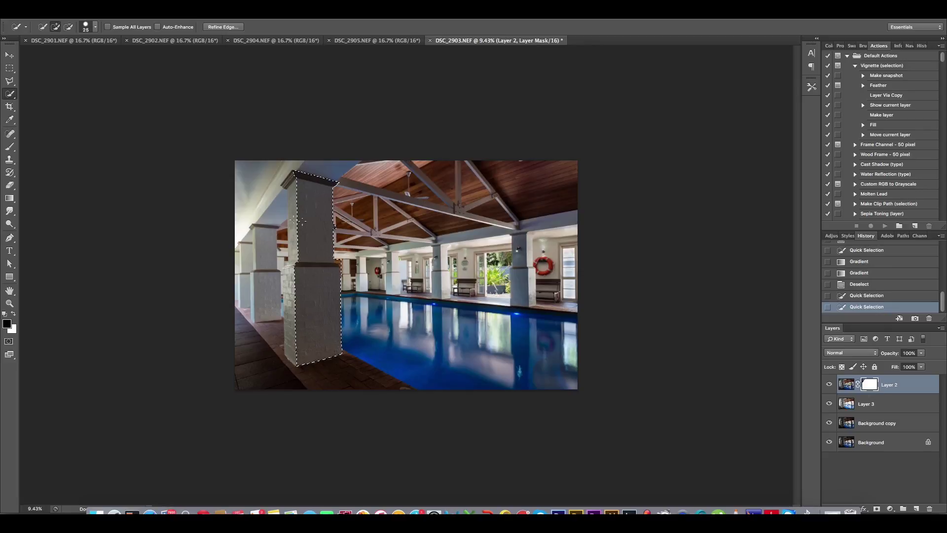
Step: Refine the front pillar selection's edge with Smart Radius at 6.5 px
left_click(225, 27)
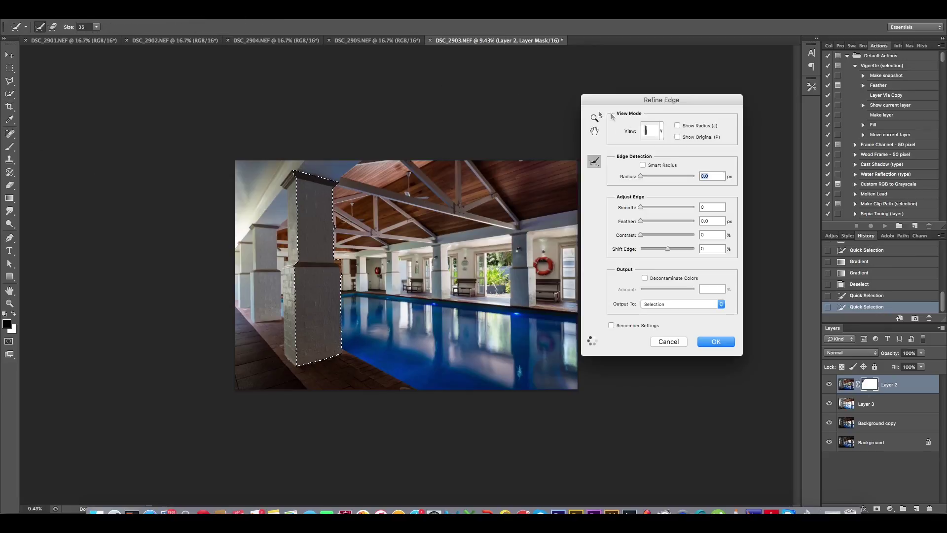
left_click(657, 176)
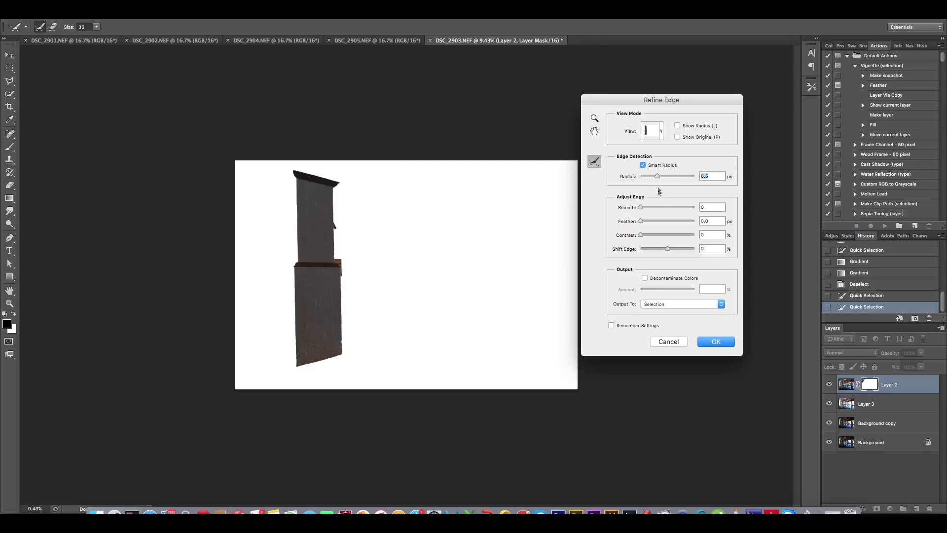
left_click(660, 207)
left_click(719, 343)
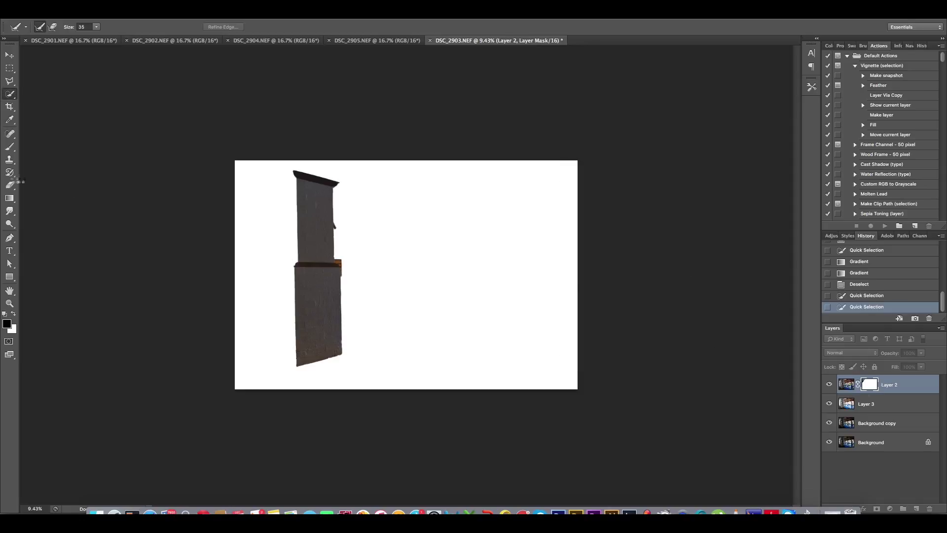
Step: Brighten the front pillar with two gradients on Layer 2's mask, then deselect
left_click(10, 198)
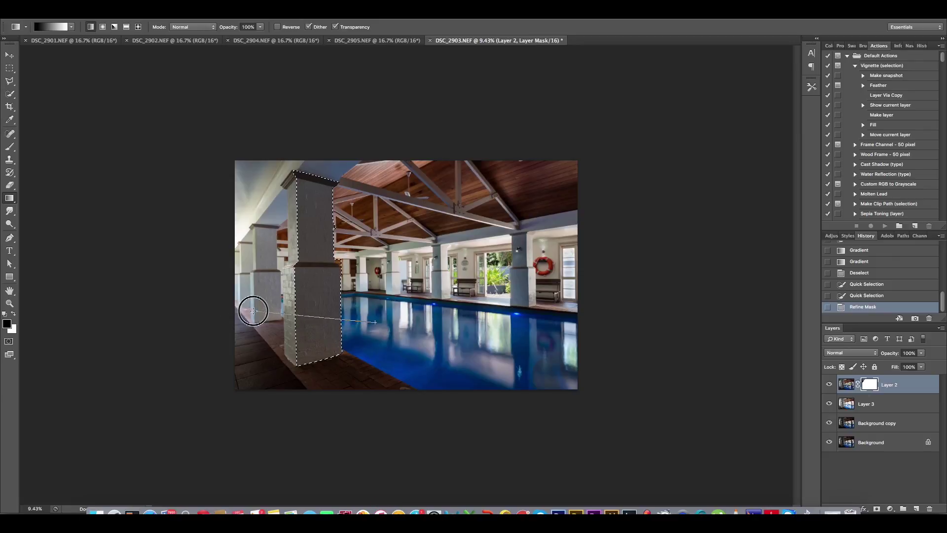
left_click_drag(250, 315, 252, 316)
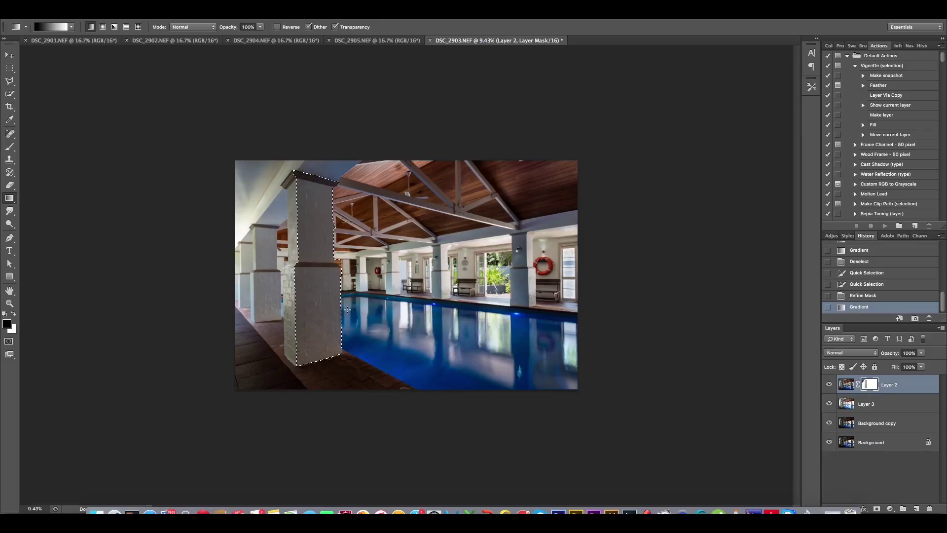
mouse_move(342, 312)
left_mouse_down()
mouse_move(267, 299)
mouse_move(251, 312)
left_mouse_up()
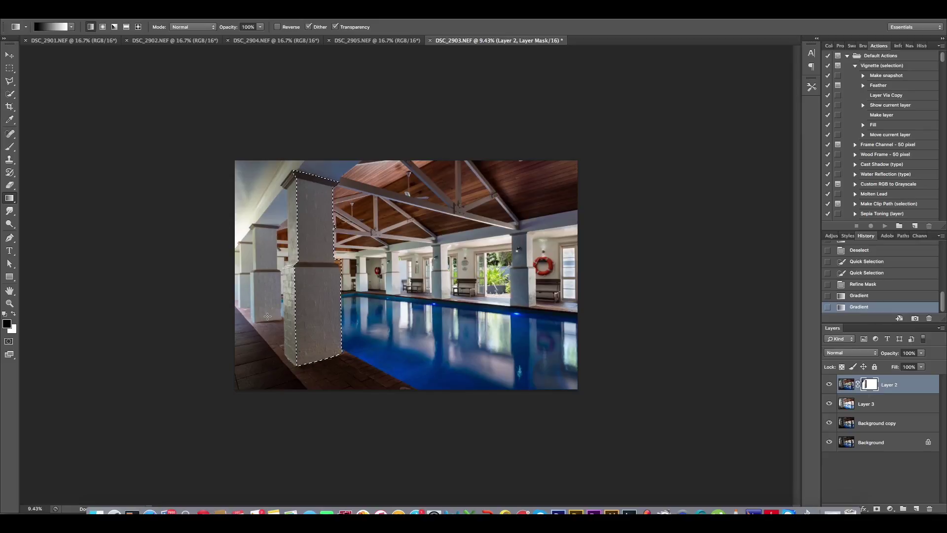
key("ctrl+d")
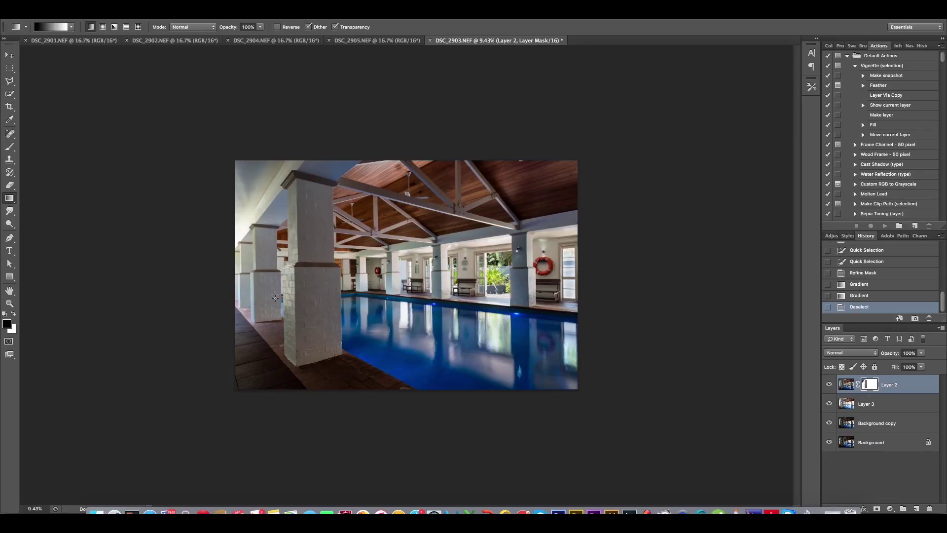
left_click(10, 94)
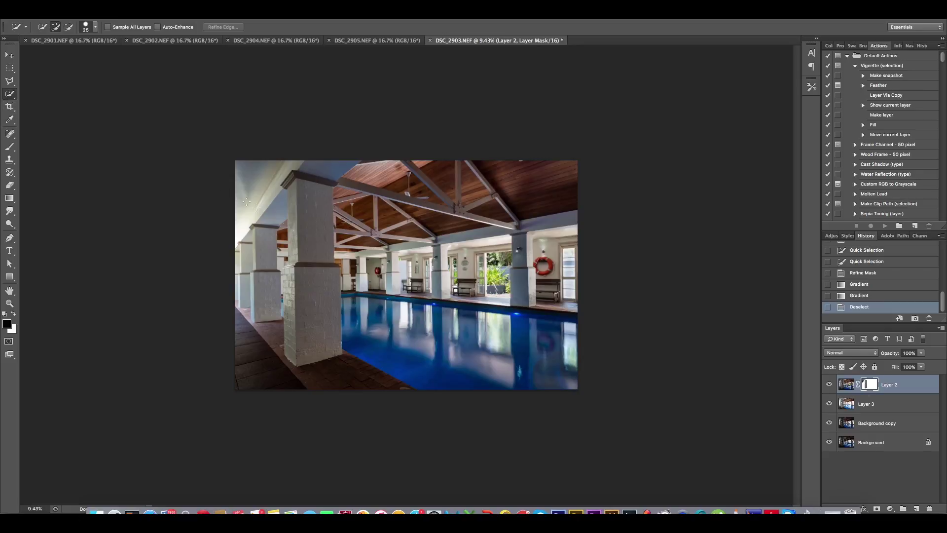
Step: Select the pillar behind the front one, zooming in to subtract stray areas
left_click_drag(267, 312, 263, 246)
left_click_drag(263, 245, 261, 225)
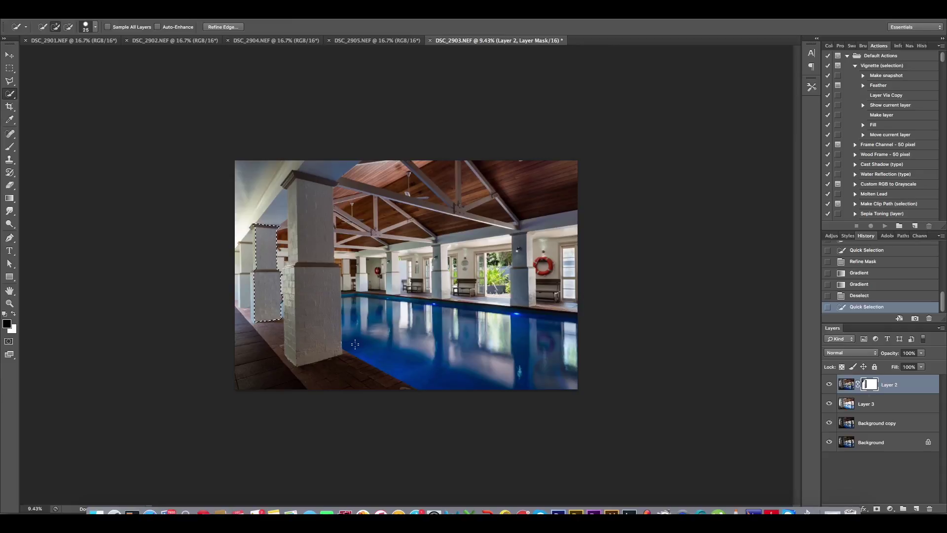
left_click(330, 278)
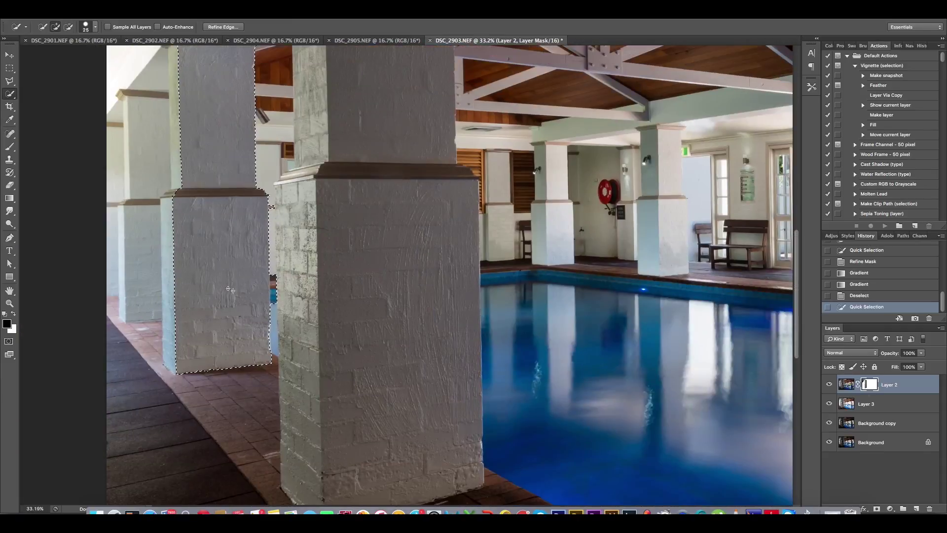
key("alt")
left_click_drag(328, 227, 328, 330)
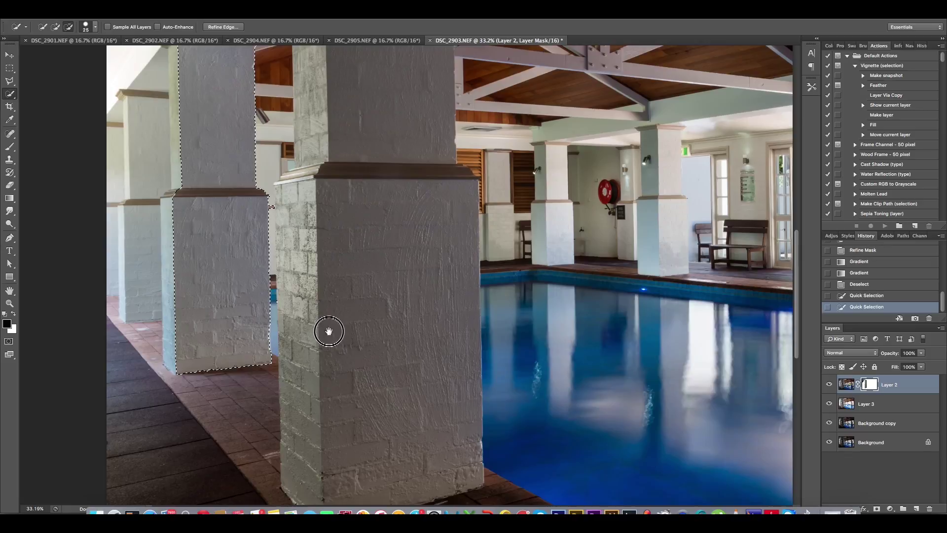
scroll(328, 317, "up", 5)
scroll(327, 317, "right", 1)
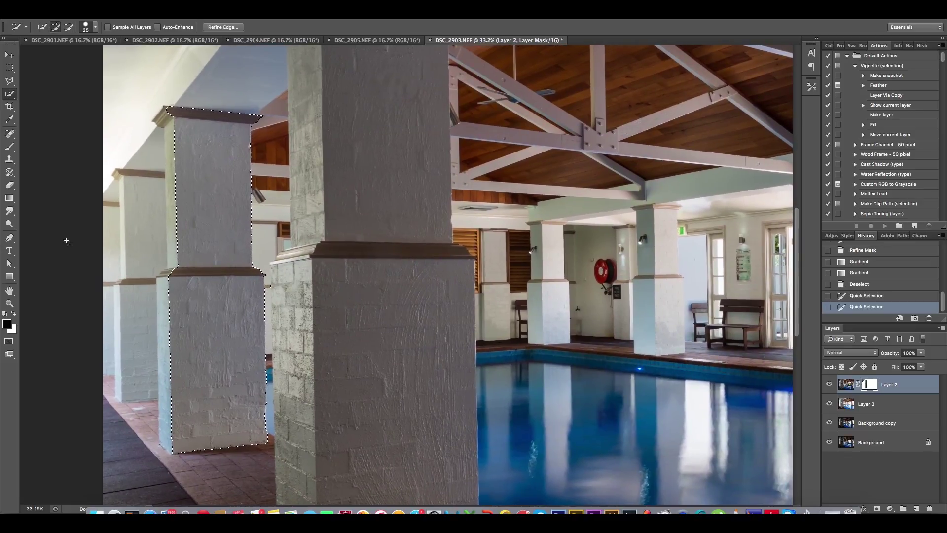
Step: Brighten that pillar with a gradient on Layer 2's mask, deselect, and hide Layer 2 to compare
left_click(9, 198)
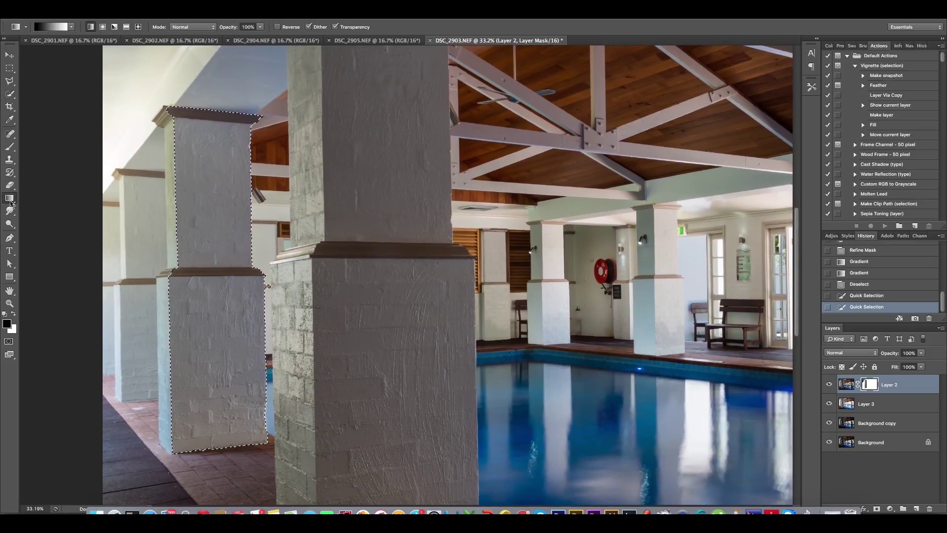
mouse_move(280, 371)
left_mouse_down()
mouse_move(110, 356)
mouse_move(109, 371)
left_mouse_up()
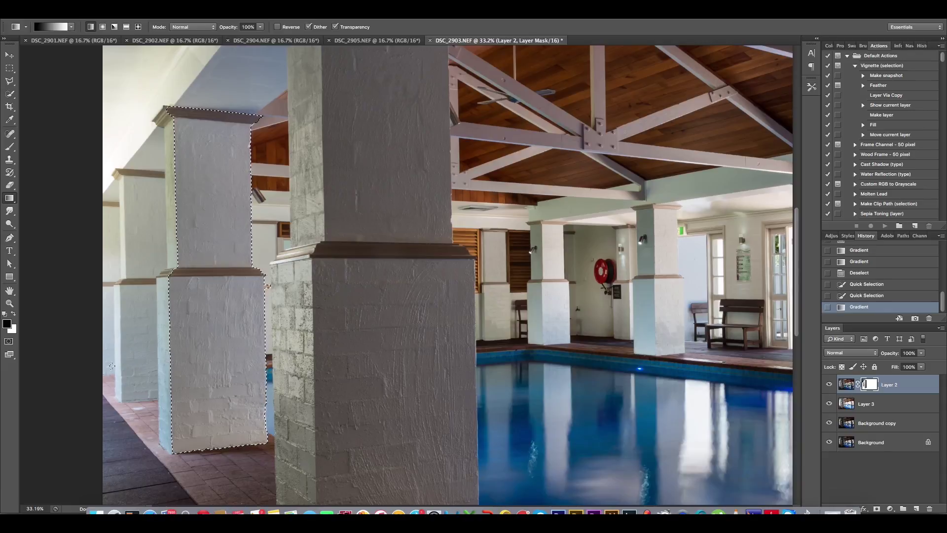
key("ctrl+d")
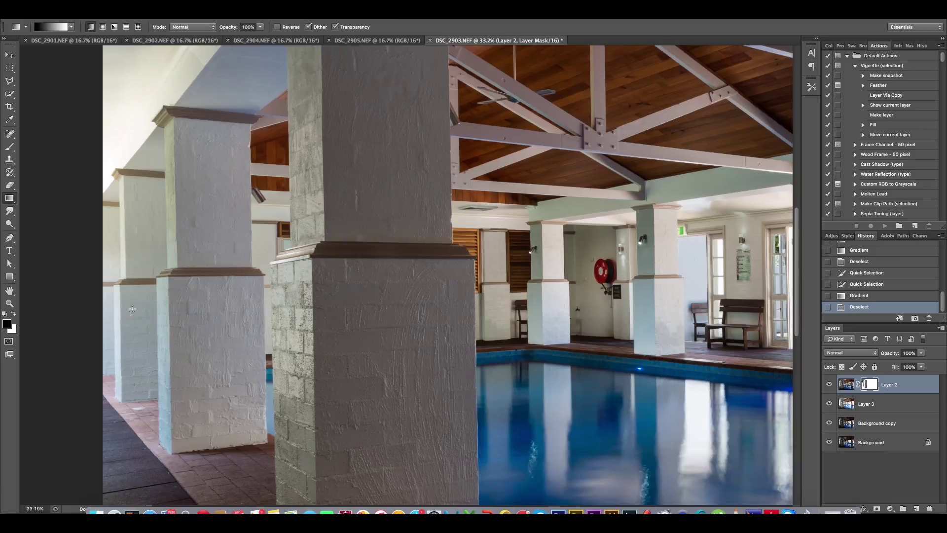
mouse_move(121, 301)
left_mouse_down()
mouse_move(317, 194)
mouse_move(286, 271)
left_mouse_up()
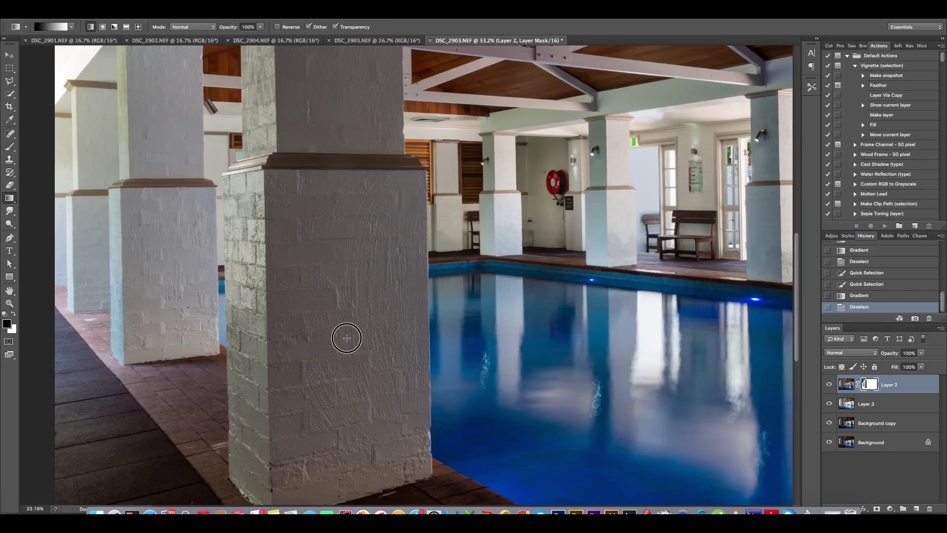
scroll(345, 335, "down", 3)
scroll(339, 345, "down", 2)
scroll(331, 316, "up", 2)
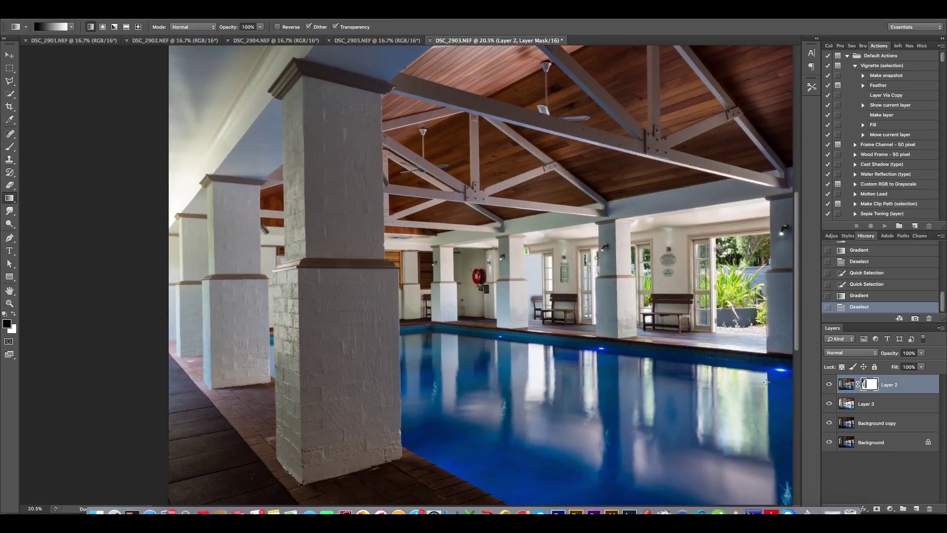
left_click(830, 384)
Step: Compare Layer 2 on and off, then quick-select the front pillar's shaded left face to its top
left_click(830, 385)
left_click(830, 384)
left_click(10, 95)
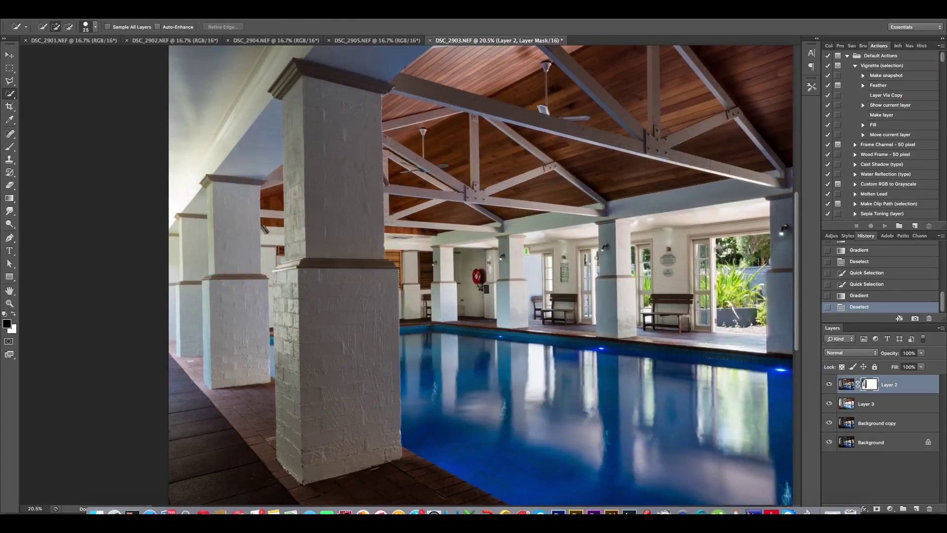
left_click_drag(294, 477, 282, 376)
left_click_drag(280, 276, 284, 276)
left_click_drag(287, 193, 296, 84)
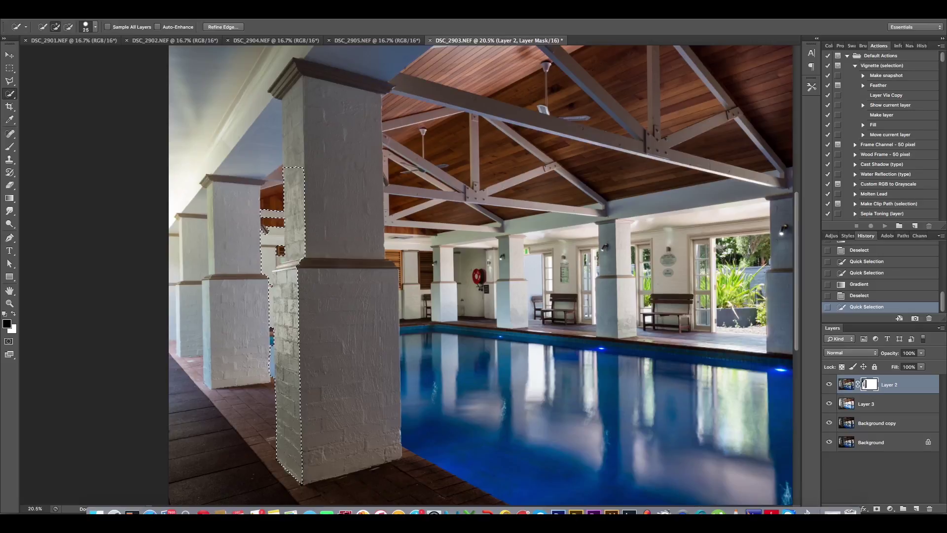
left_click_drag(299, 73, 295, 75)
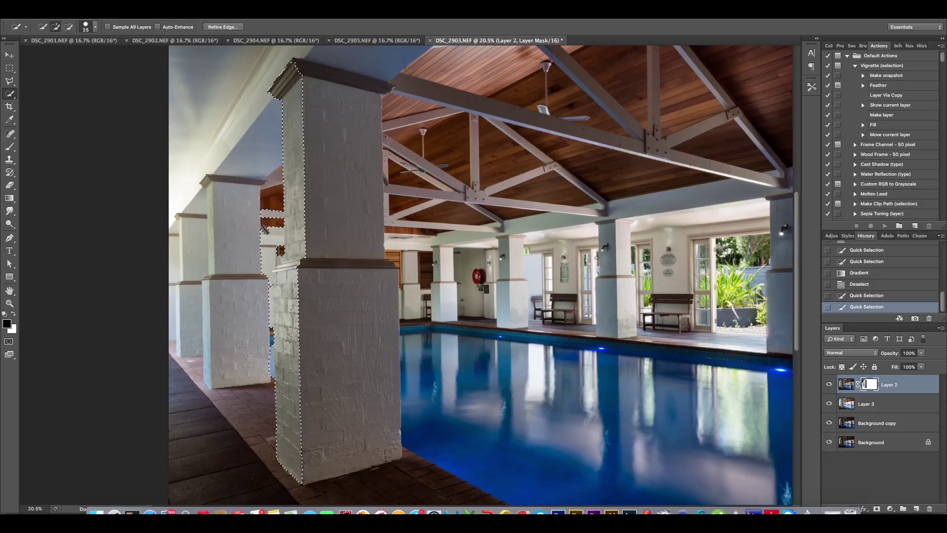
Step: Adjust the face selection around the pillar's capital and along its left edge
left_click(285, 79)
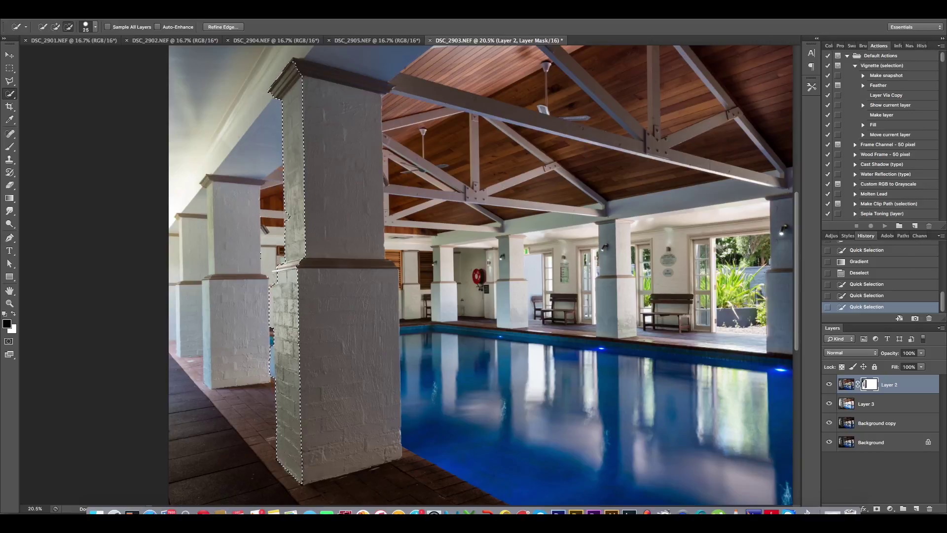
left_click(264, 310)
left_click(277, 289, "alt")
left_click(280, 285)
left_click(277, 331, "alt")
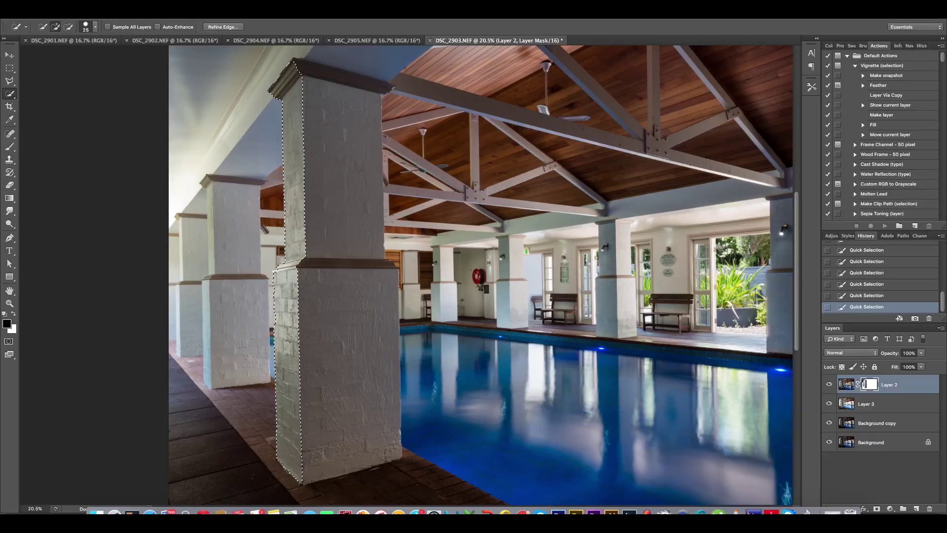
Step: Lighten the pillar face with a gradient on Layer 2's mask and deselect
left_click(8, 199)
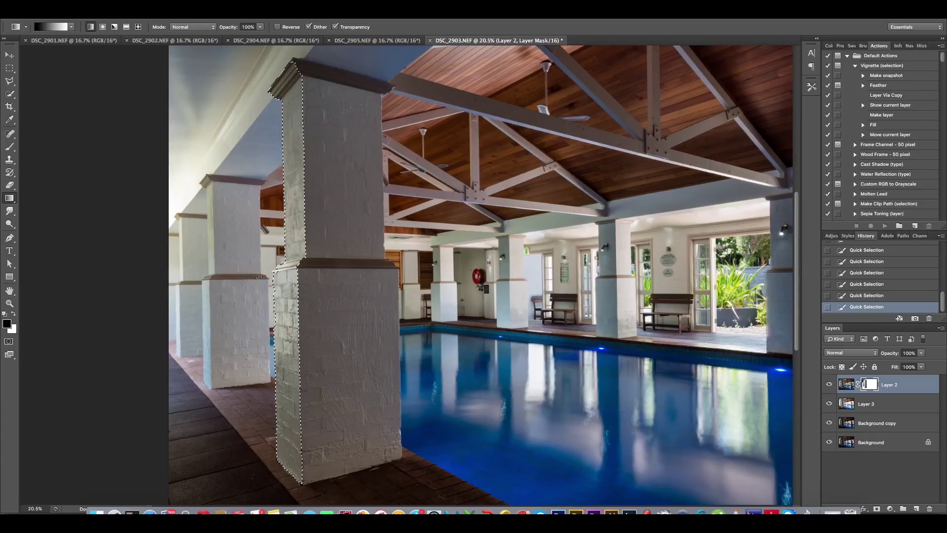
left_click_drag(241, 290, 348, 290)
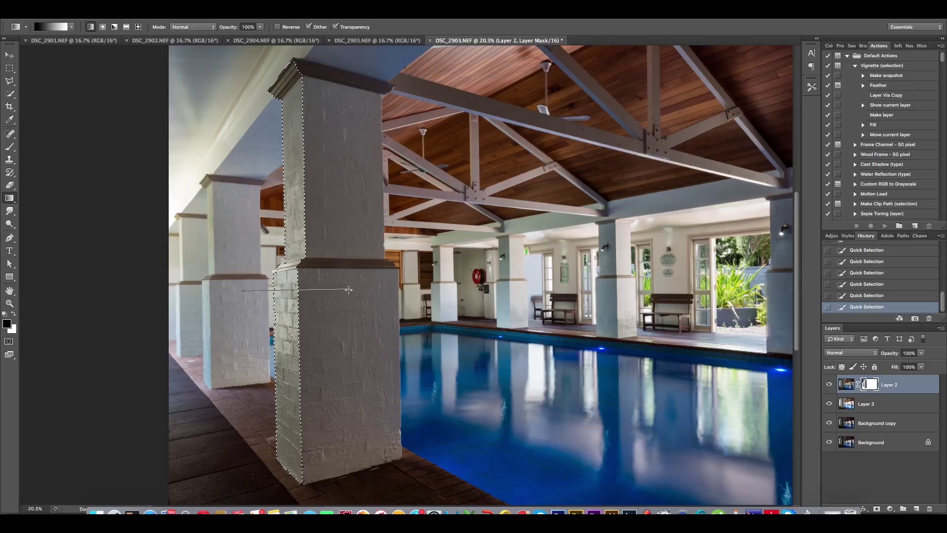
left_click_drag(348, 290, 348, 290)
key("ctrl+d")
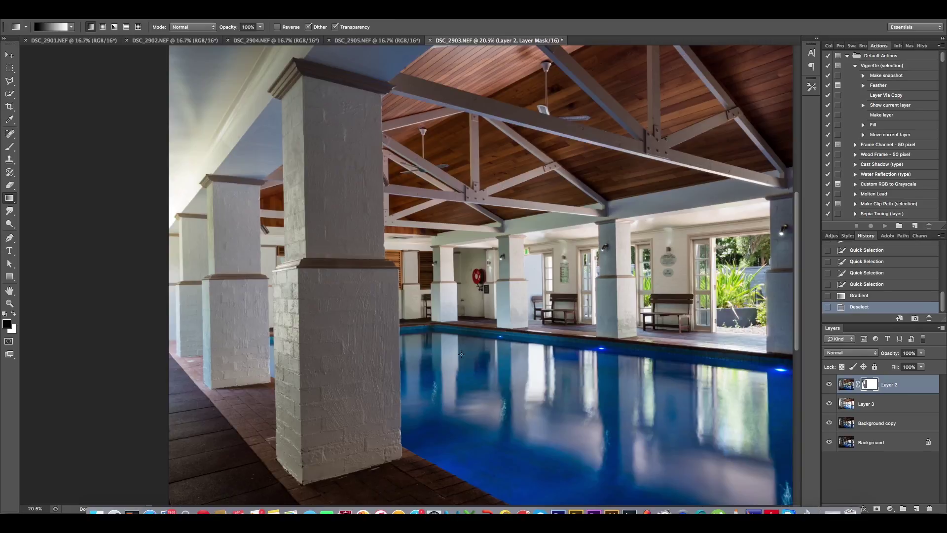
left_click_drag(469, 430, 469, 315)
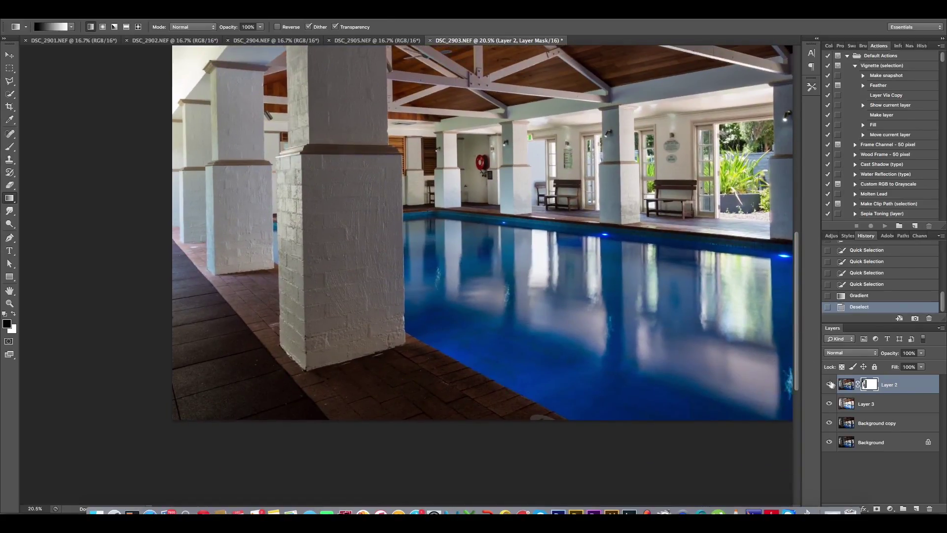
Step: Compare Layer 2 on and off, then quick-select the floor strip along the left pillar bases
left_click(831, 385)
left_click(830, 385)
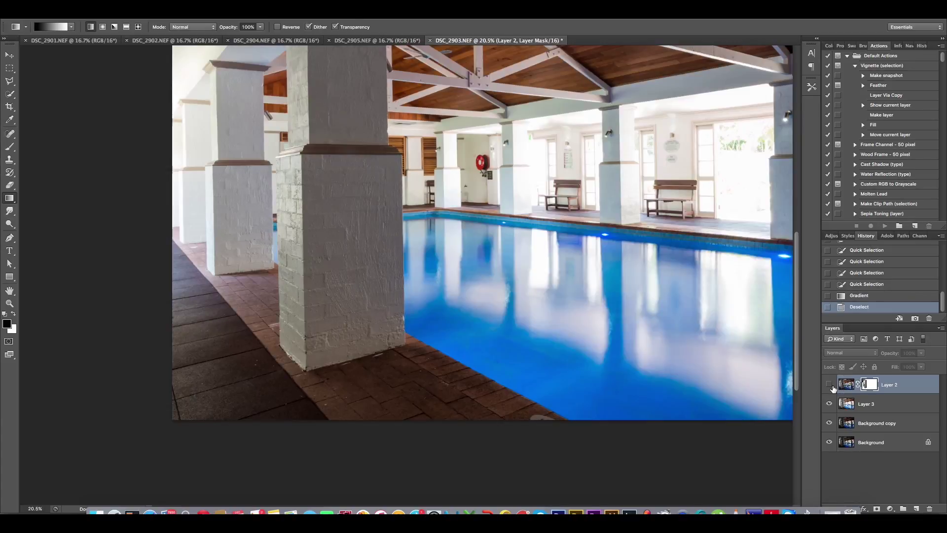
left_click(831, 386)
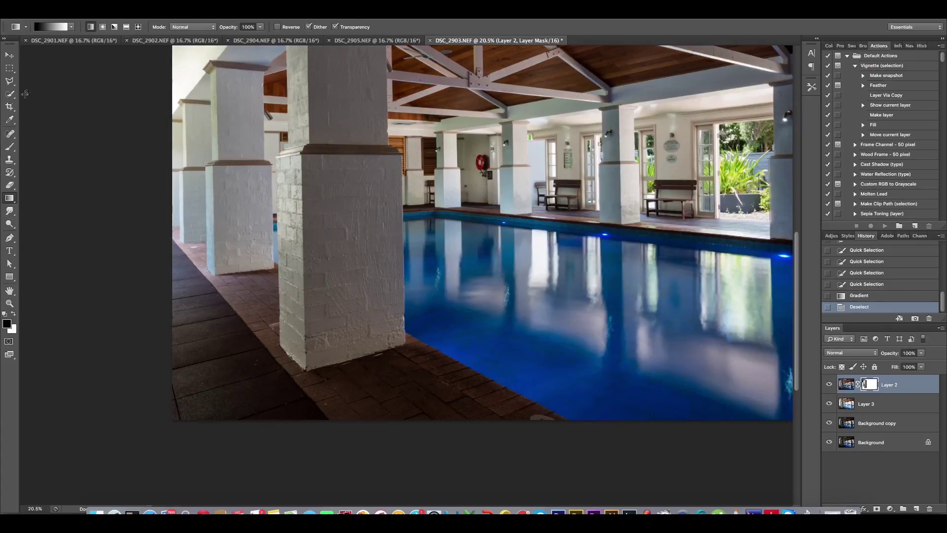
left_click(10, 94)
left_click_drag(183, 252, 316, 407)
left_click_drag(241, 321, 474, 375)
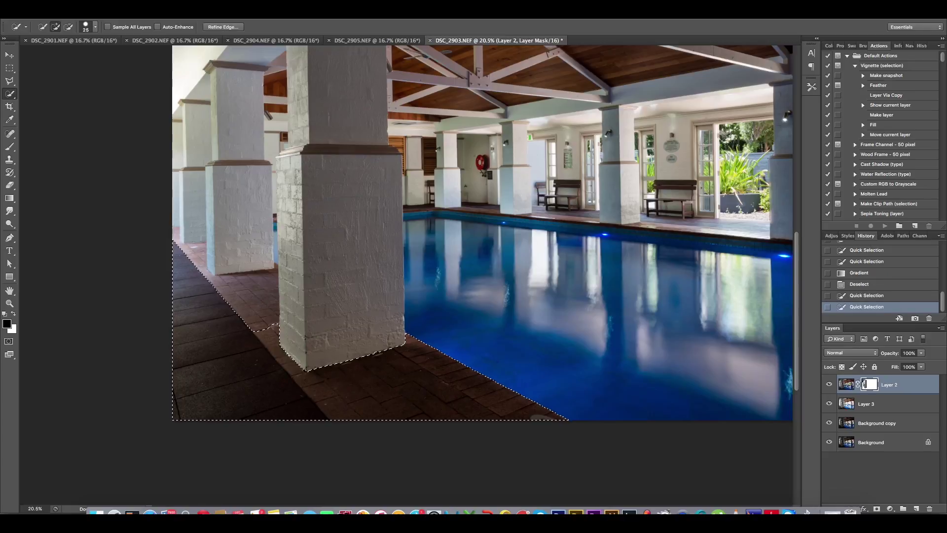
left_click_drag(254, 301, 242, 281)
left_click_drag(190, 258, 203, 264)
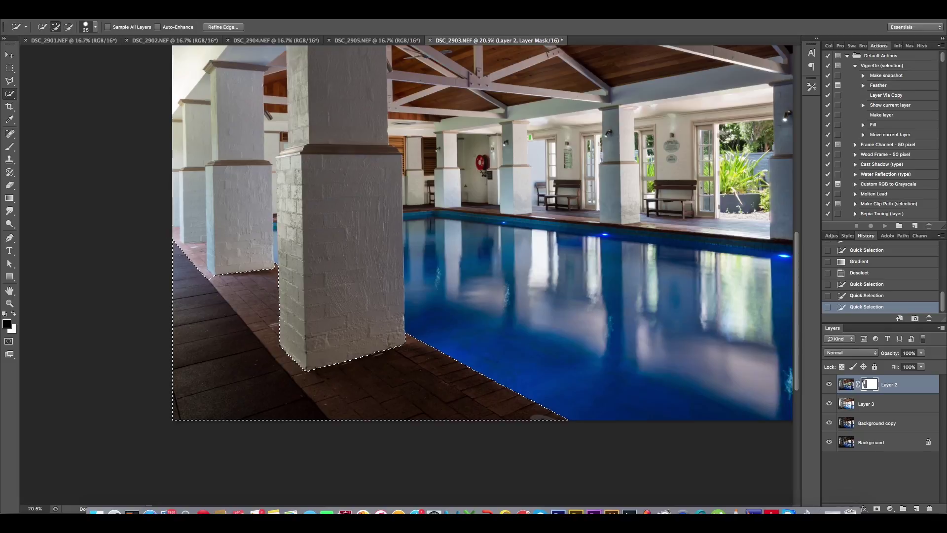
left_click(176, 236)
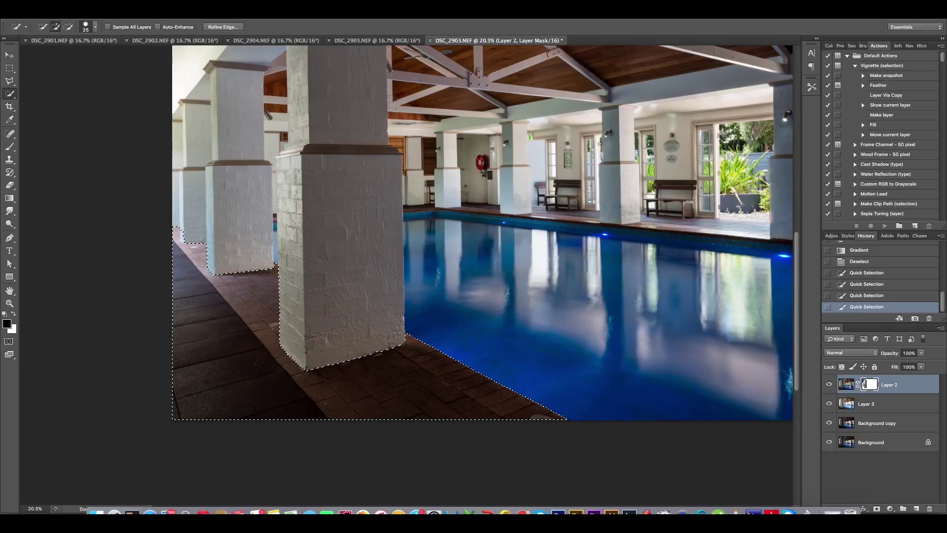
left_click(180, 234, "alt")
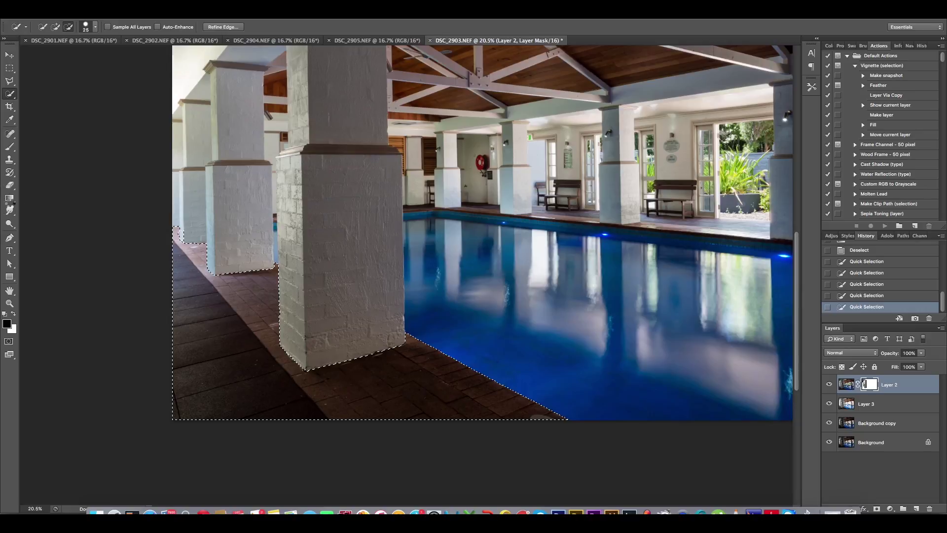
Step: Blend a gradient across the floor on Layer 2's mask, deselect, and inspect the result
key("g")
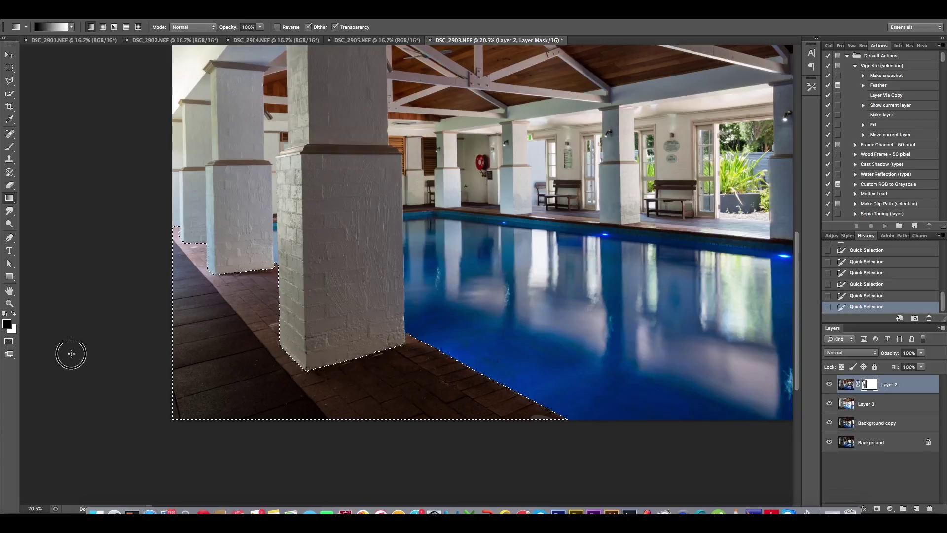
left_click_drag(72, 334, 677, 420)
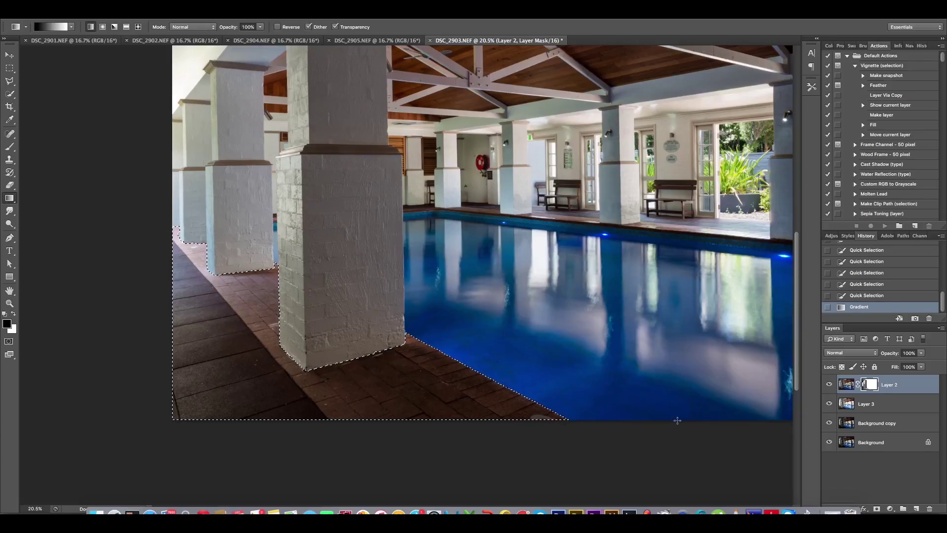
key("ctrl+d")
mouse_move(541, 307)
left_mouse_down()
mouse_move(553, 295)
mouse_move(535, 296)
left_mouse_up()
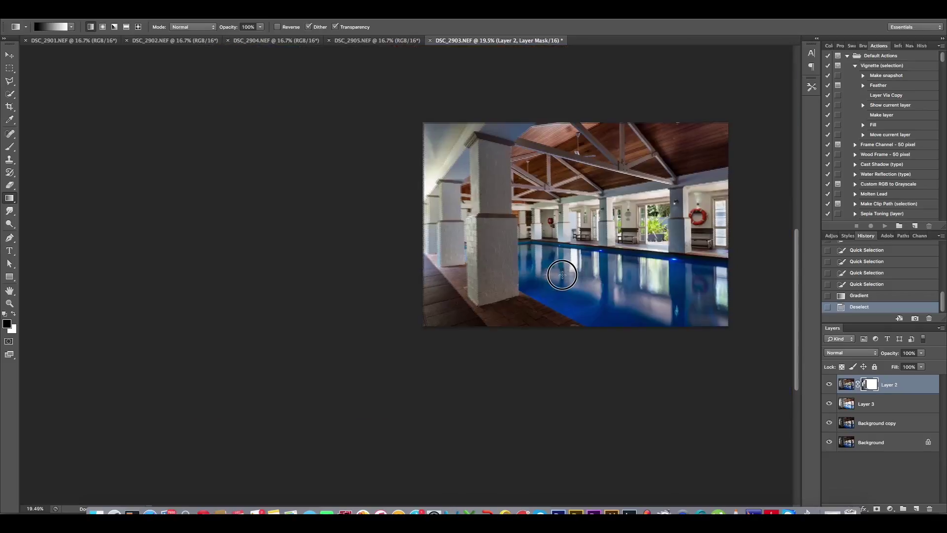
mouse_move(560, 275)
left_mouse_down()
mouse_move(582, 270)
mouse_move(573, 261)
left_mouse_up()
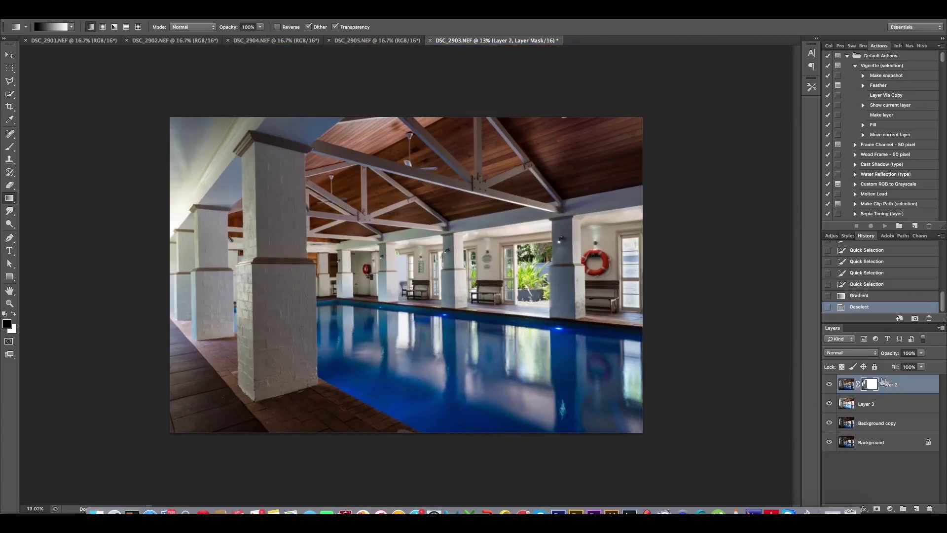
left_click(830, 384)
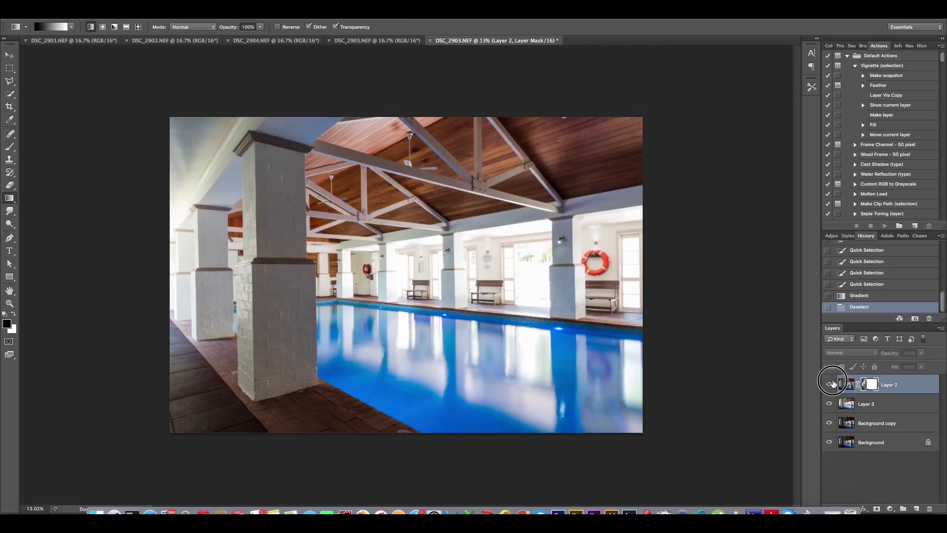
Step: Quick-select the pool water and trim stray deck areas along the far edge
left_click(10, 94)
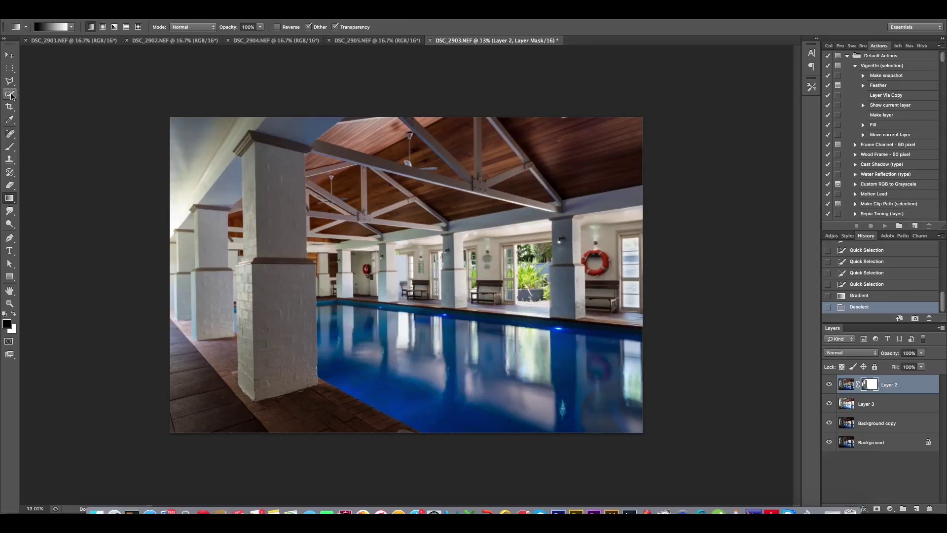
mouse_move(641, 334)
left_mouse_down()
mouse_move(345, 305)
mouse_move(330, 362)
mouse_move(448, 404)
mouse_move(588, 425)
mouse_move(640, 333)
left_mouse_up()
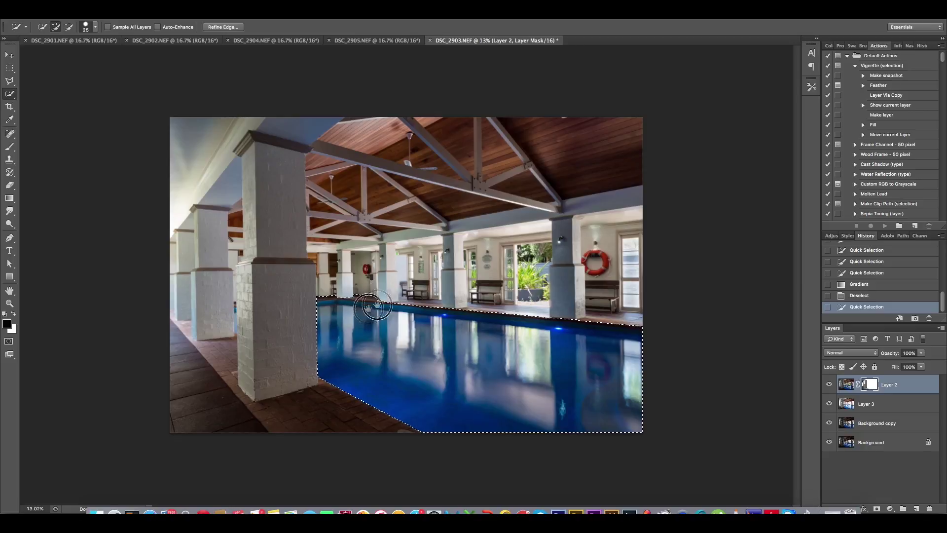
scroll(415, 295, "up", 5)
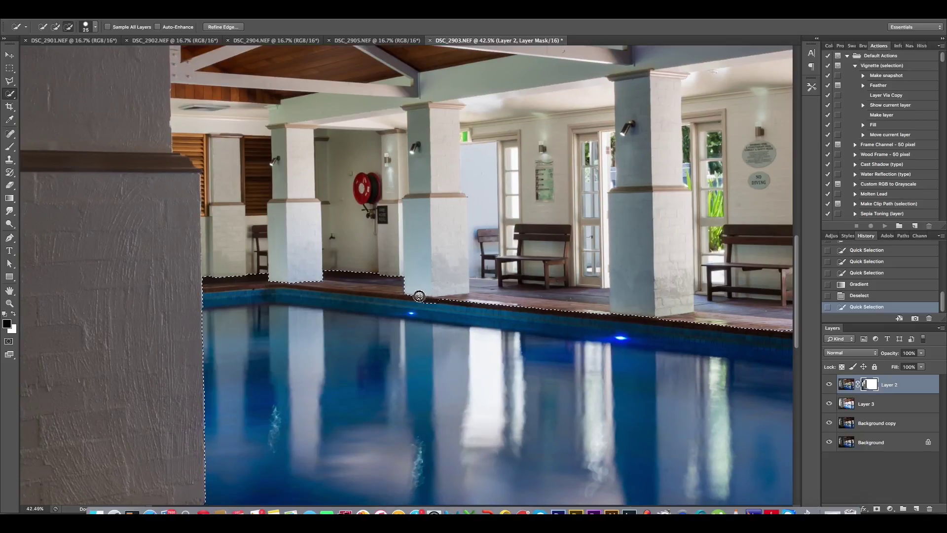
mouse_move(376, 291)
left_mouse_down()
mouse_move(232, 284)
mouse_move(256, 285)
left_mouse_up()
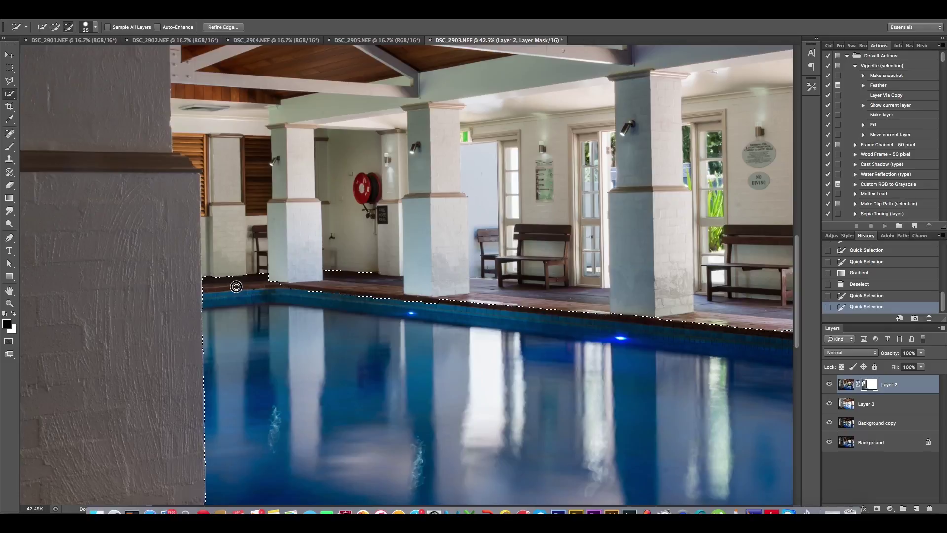
left_click_drag(256, 273, 235, 276)
mouse_move(474, 309)
left_mouse_down()
mouse_move(453, 302)
mouse_move(573, 312)
left_mouse_up()
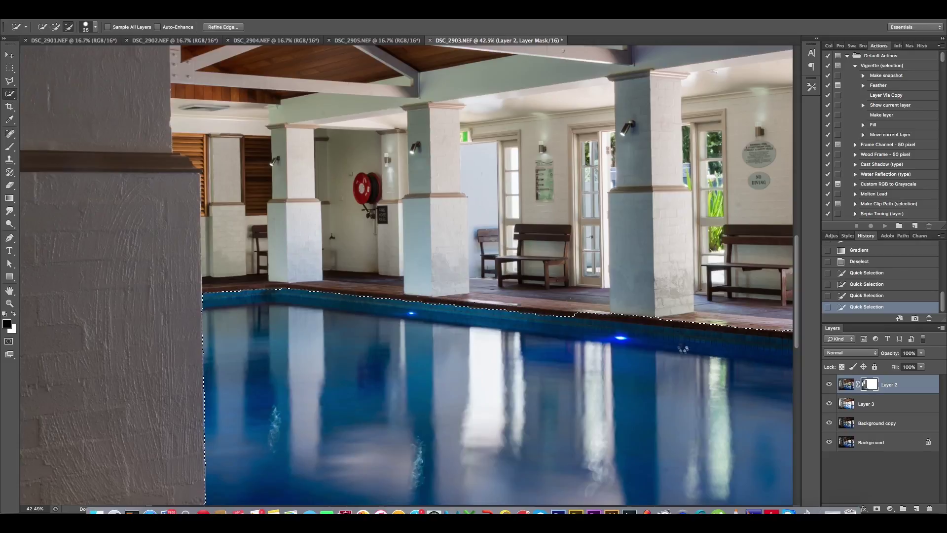
Step: Snap the selection edge onto the far pool coping toward the right edge, smoothing kinks
left_click_drag(574, 314, 350, 297)
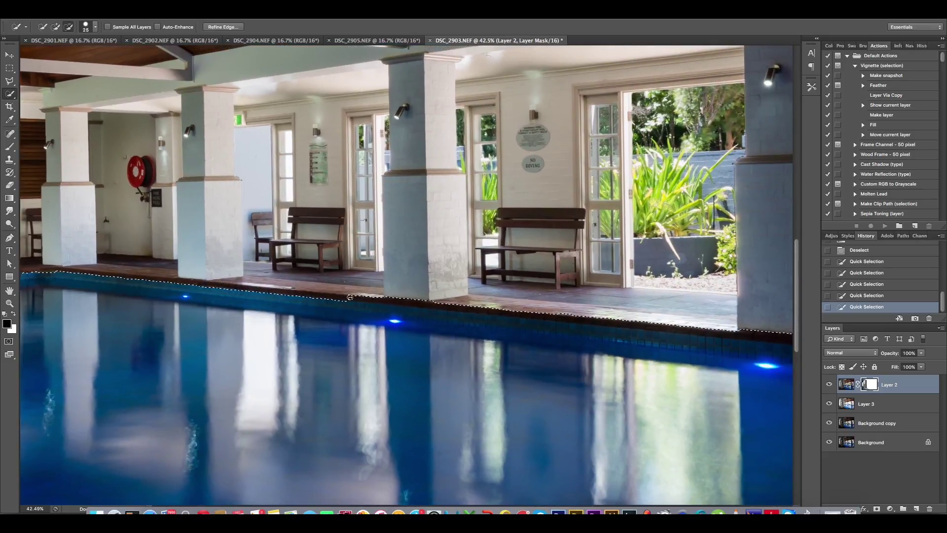
left_click_drag(402, 298, 473, 304)
left_click(578, 318)
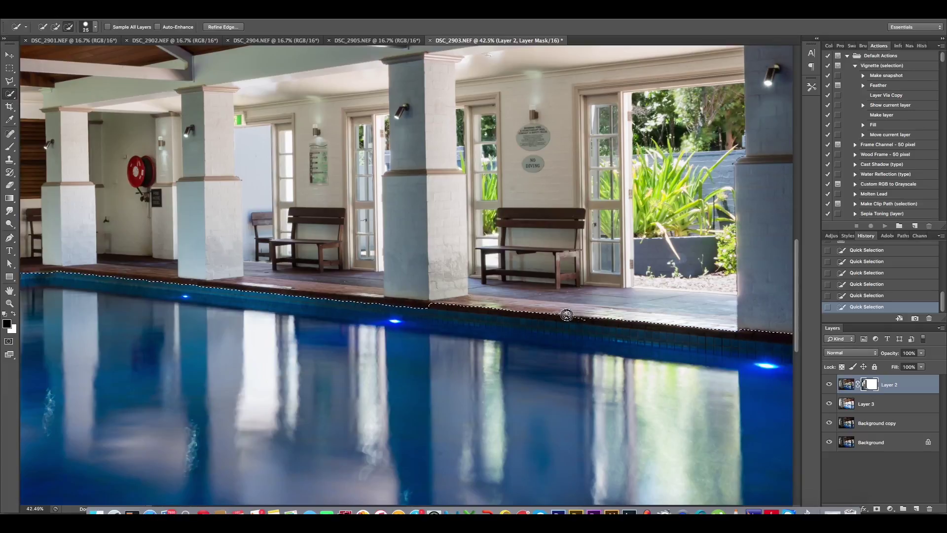
left_click_drag(543, 313, 468, 306)
key("alt")
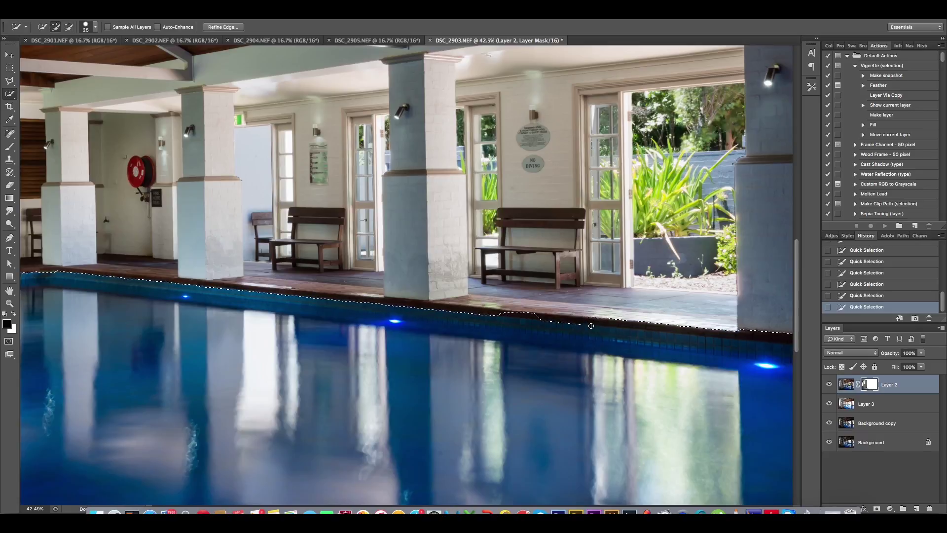
left_click_drag(606, 367, 376, 361)
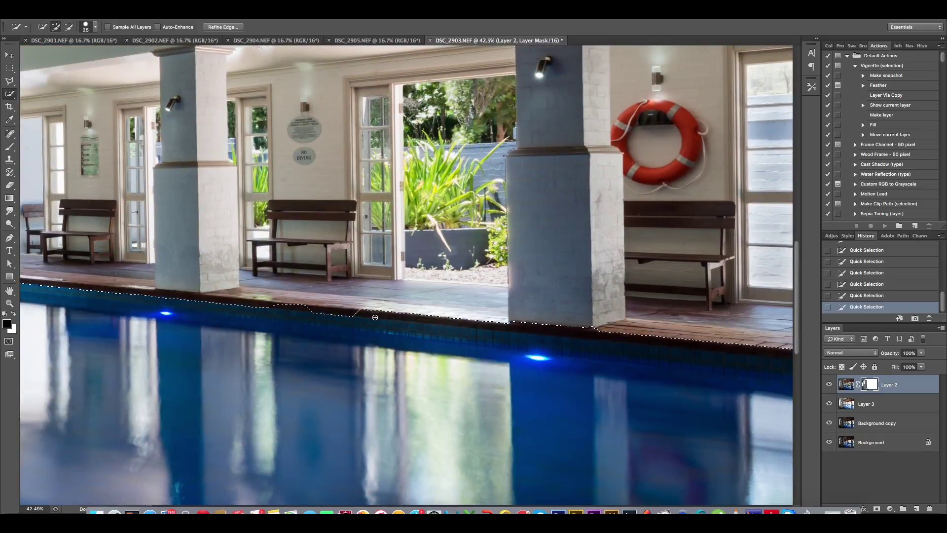
left_click(830, 384)
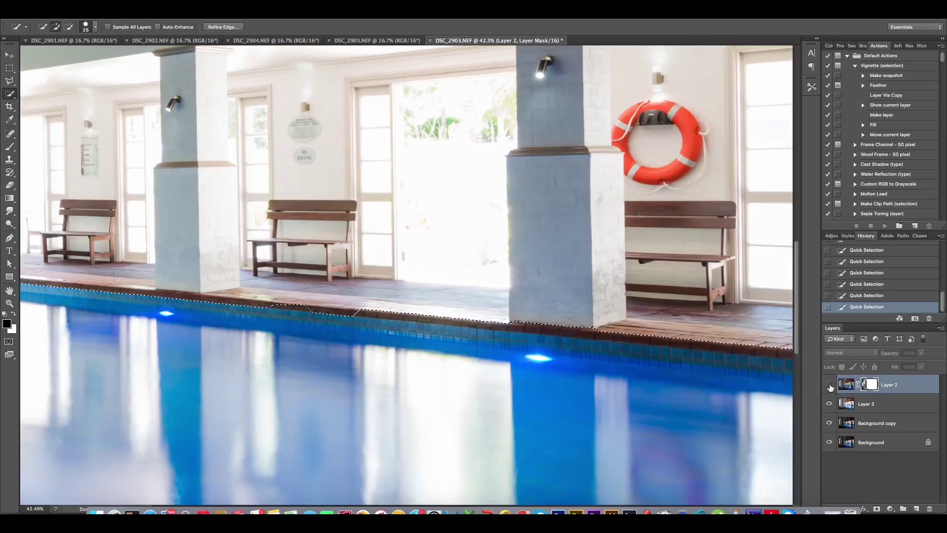
left_click(829, 384)
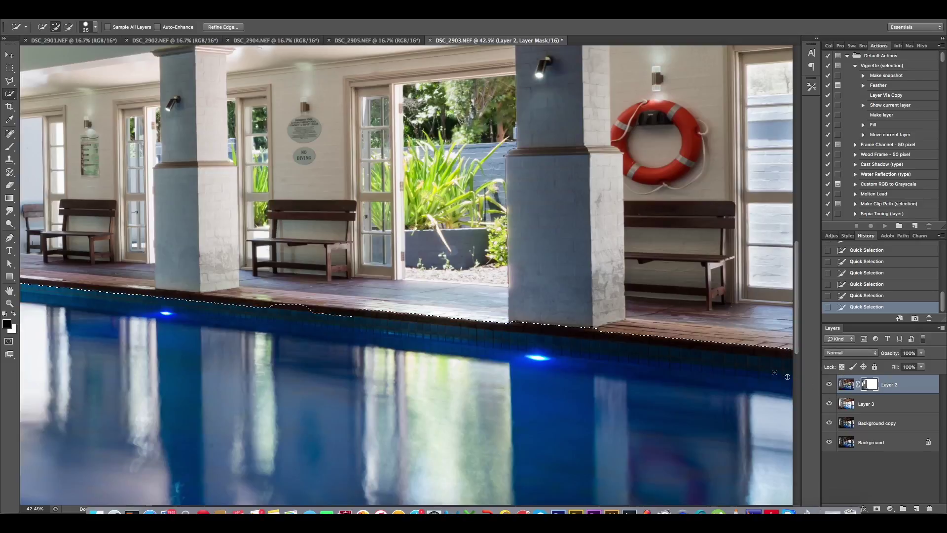
left_click_drag(308, 306, 296, 306)
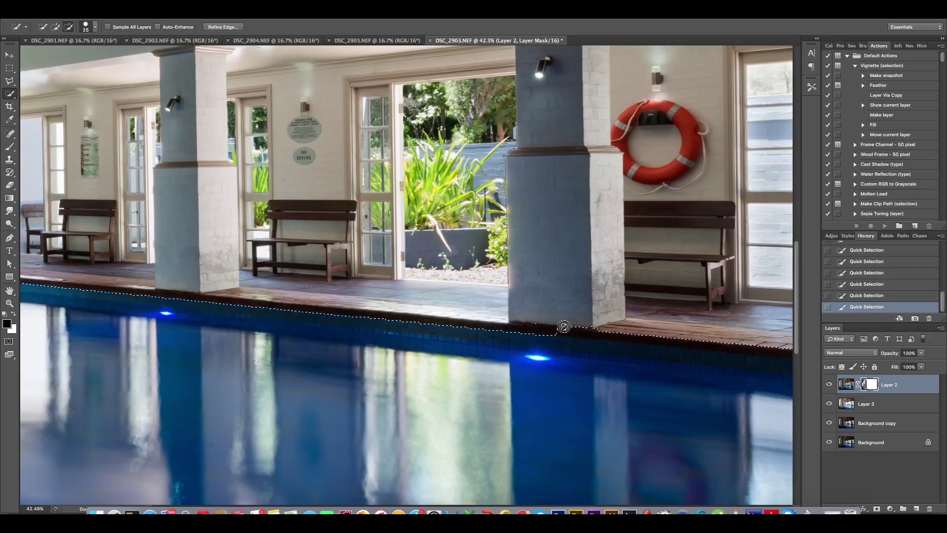
mouse_move(587, 332)
left_mouse_down()
mouse_move(727, 343)
mouse_move(415, 328)
left_mouse_up()
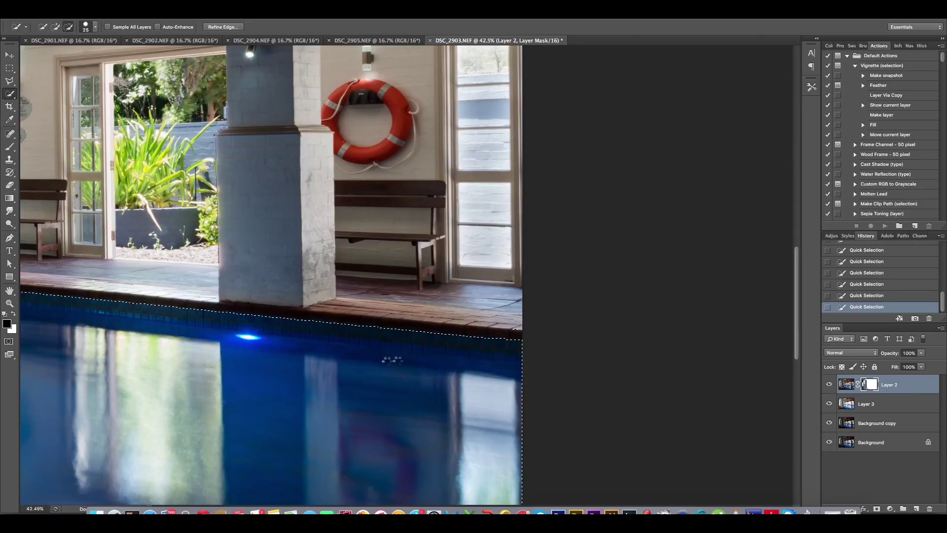
left_click_drag(414, 360, 429, 374)
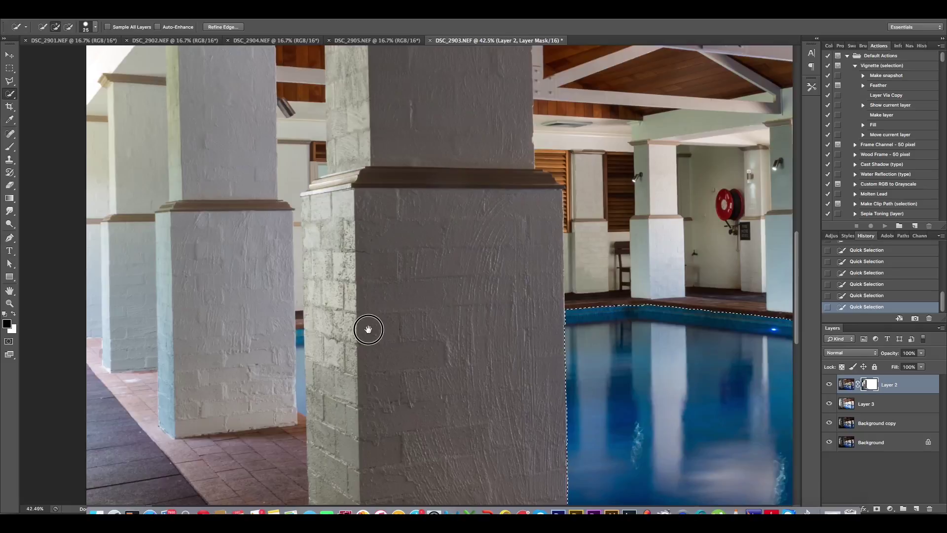
scroll(374, 228, "up", 5)
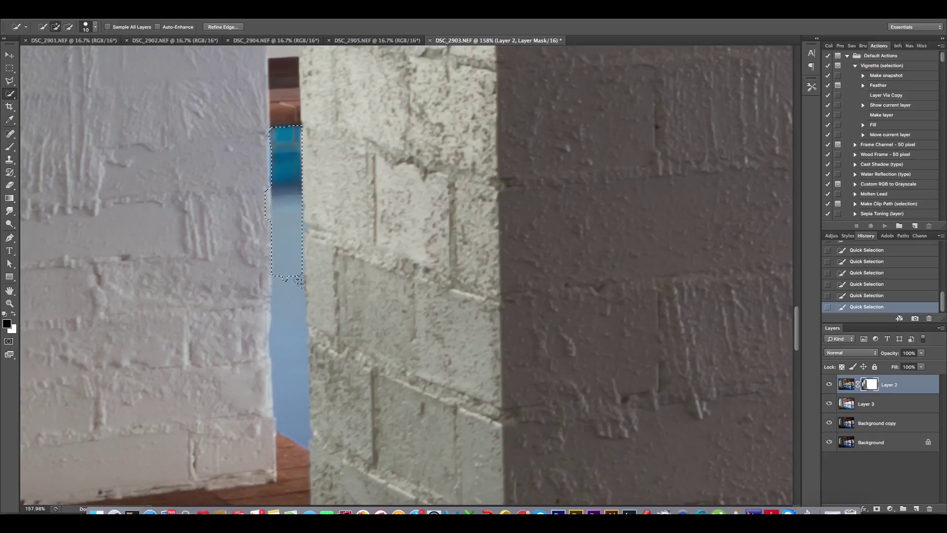
Step: Add the water gap between the front pillars to the selection and tidy its left edge
left_click_drag(293, 393, 289, 350)
key("alt")
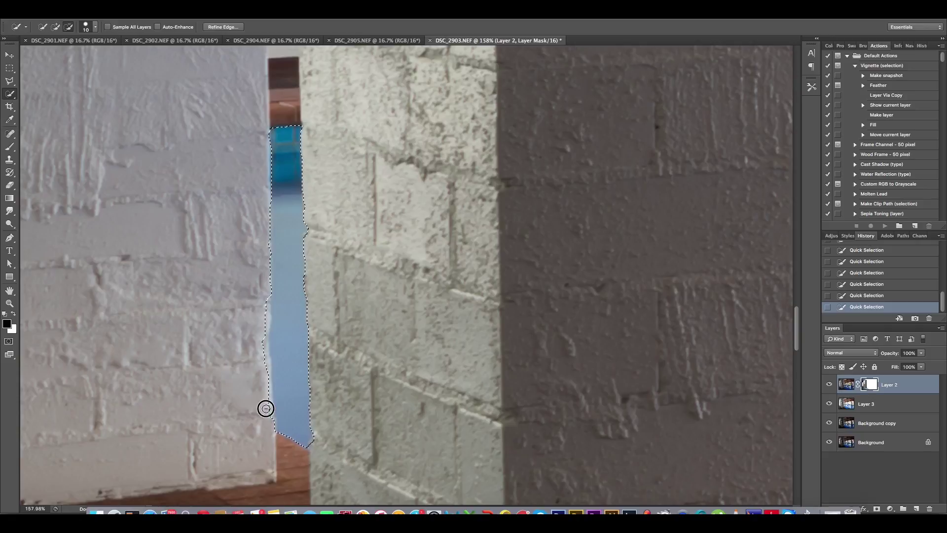
left_click_drag(270, 413, 268, 316)
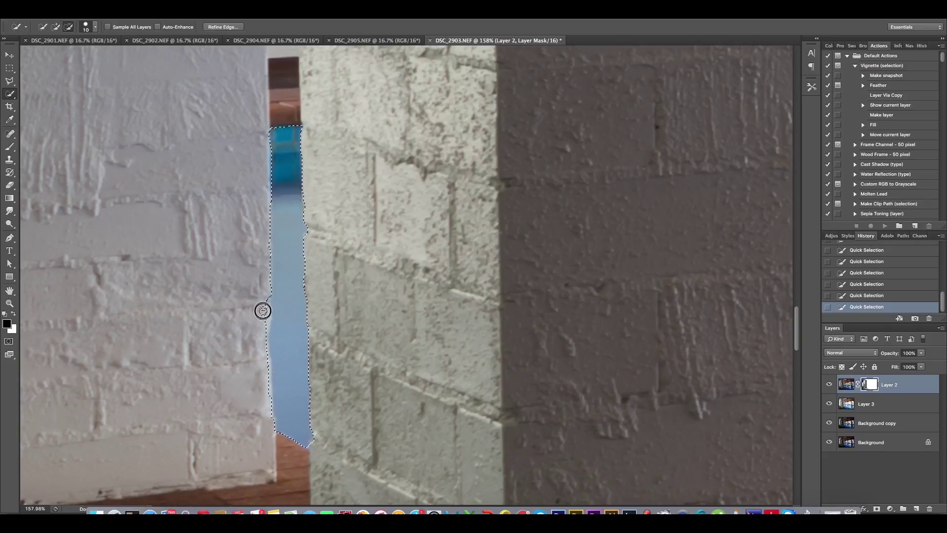
left_click_drag(268, 316, 269, 363)
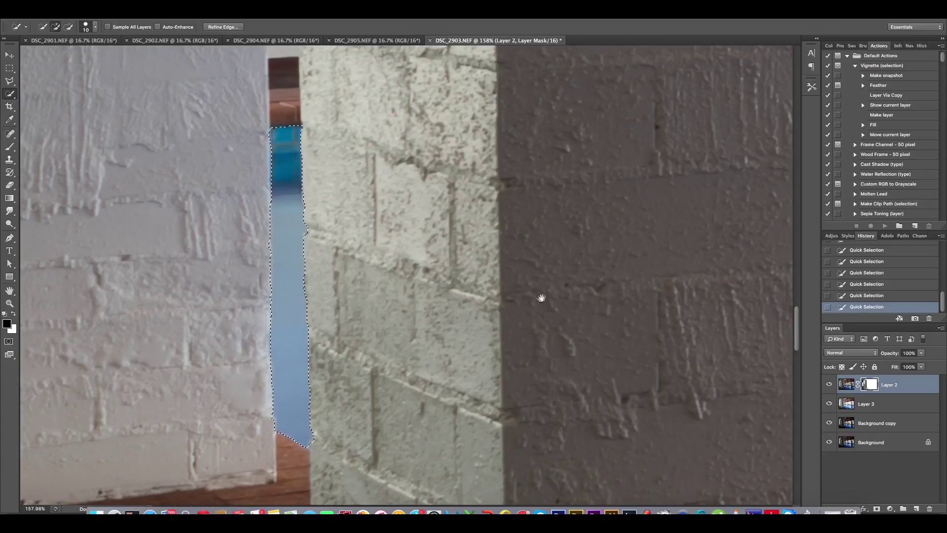
scroll(475, 319, "down", 4)
scroll(469, 322, "down", 3)
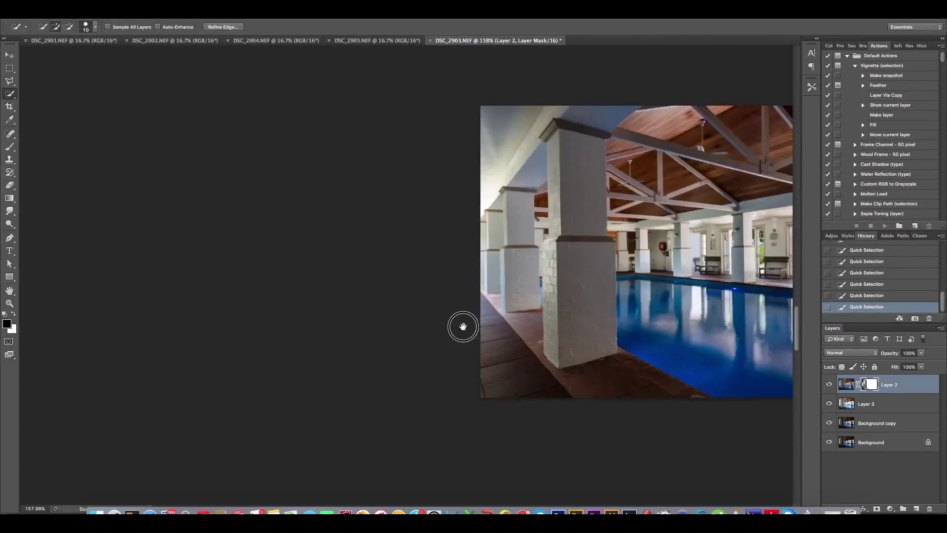
scroll(464, 323, "down", 3)
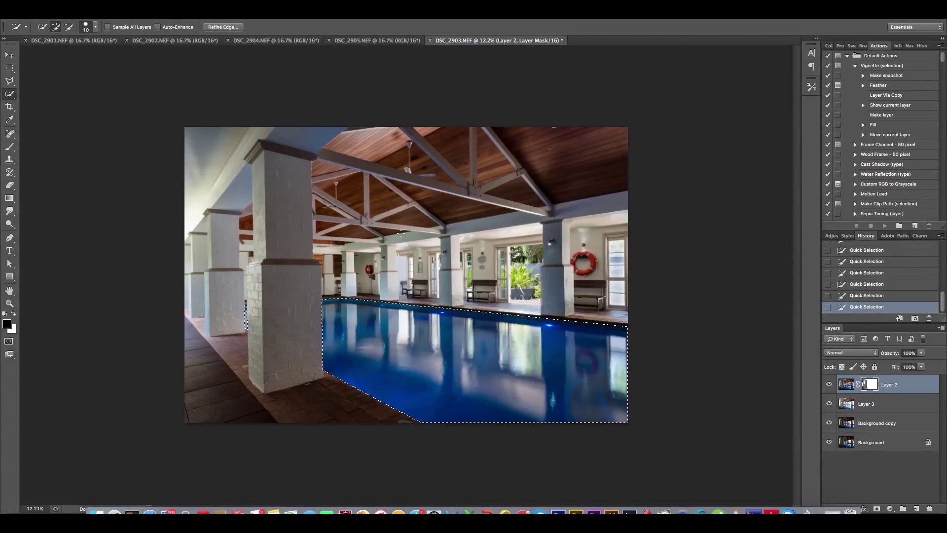
left_click(239, 28)
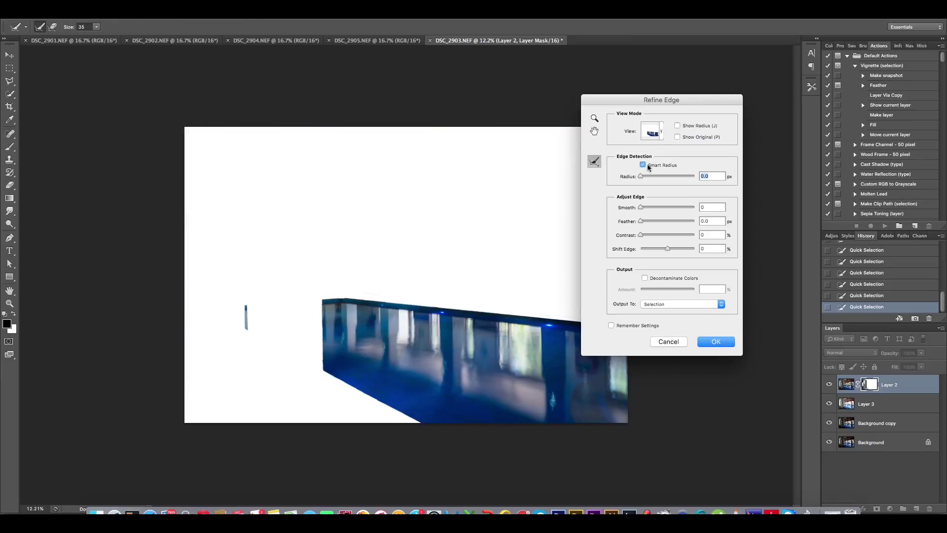
Step: Refine the water selection with smart radius and 3.7 px feather, fill it on the mask, and deselect
left_click(654, 176)
left_click(655, 207)
left_click(647, 221)
left_click_drag(648, 221, 652, 221)
left_click(724, 342)
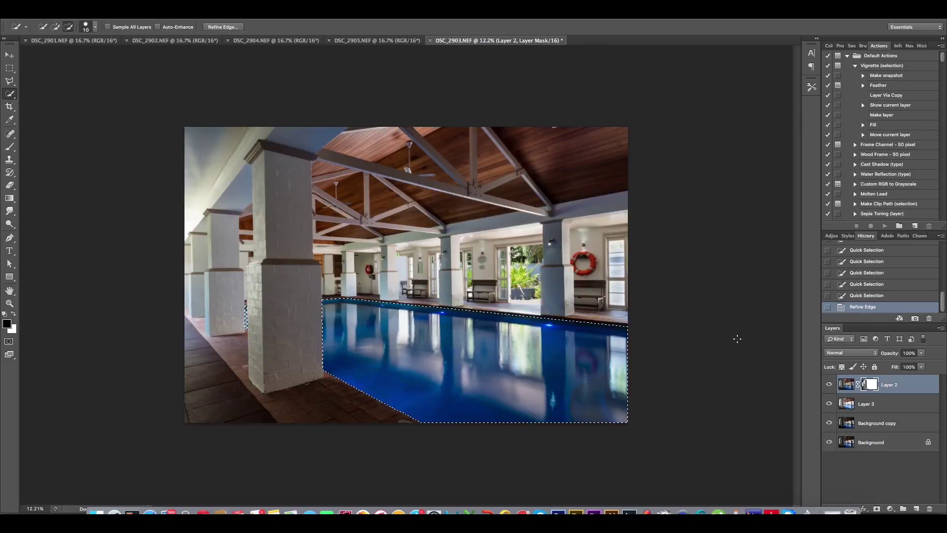
key("ctrl+BackSpace")
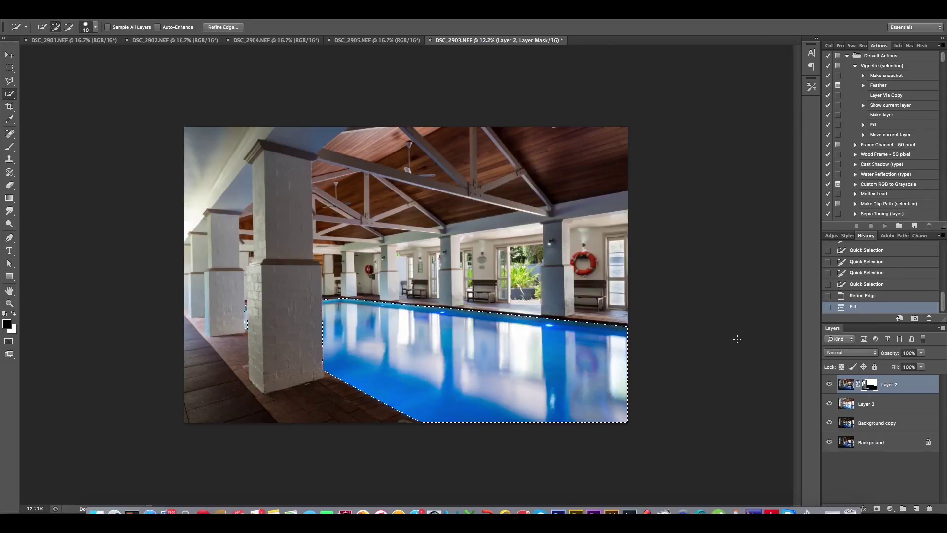
key("ctrl+d")
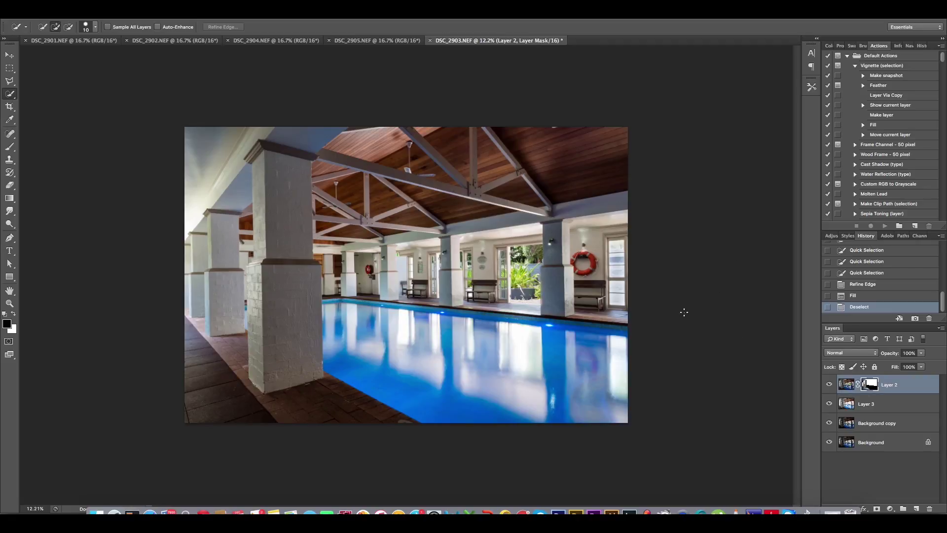
Step: Toggle Layer 2's visibility several times to compare the photo with and without it
left_click(829, 384)
left_click(830, 385)
left_click(830, 385)
left_click(830, 384)
left_click(830, 384)
Step: Quick-select the wooden ceiling above the beams, including the small pockets on the left
mouse_move(378, 121)
left_mouse_down()
mouse_move(503, 177)
mouse_move(539, 210)
left_mouse_up()
mouse_move(539, 211)
left_mouse_down()
mouse_move(394, 233)
mouse_move(331, 213)
left_mouse_up()
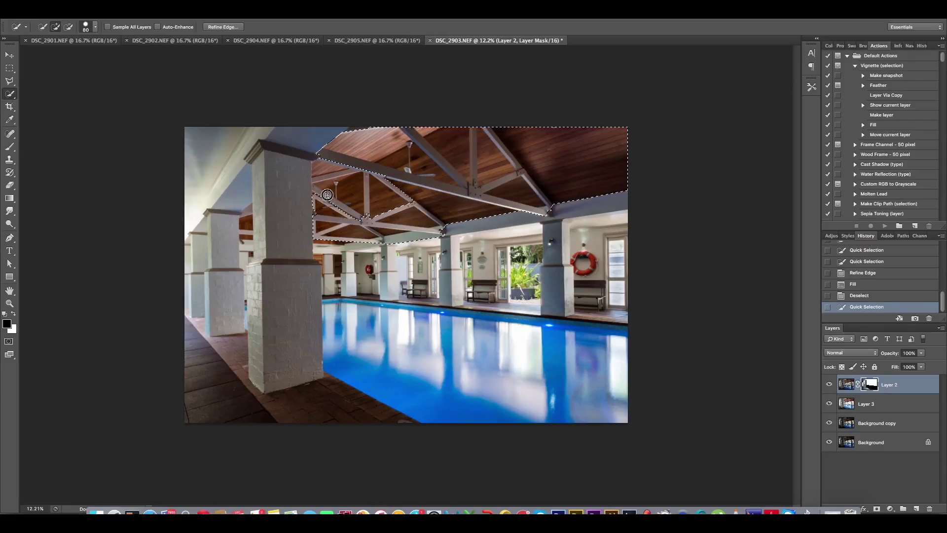
left_click_drag(331, 213, 337, 158)
left_click_drag(296, 218, 402, 184)
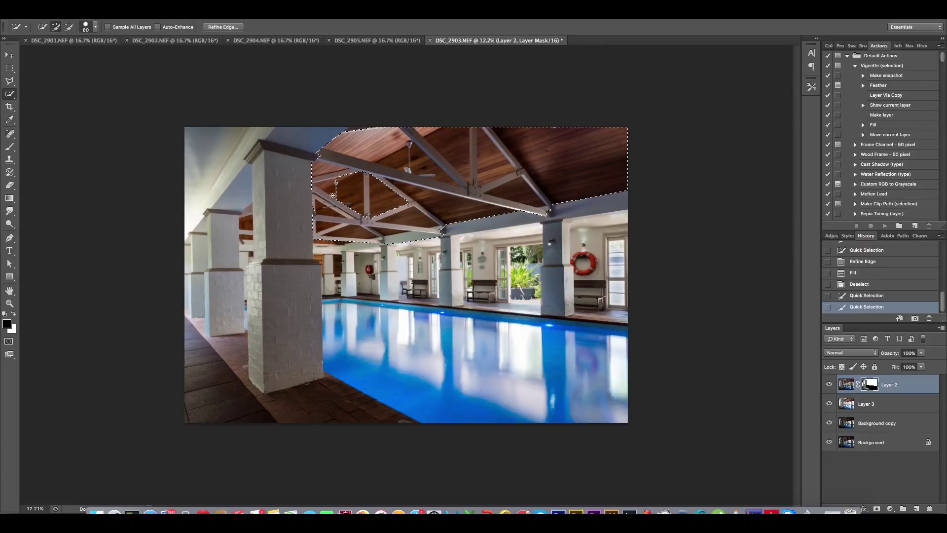
left_click(459, 218)
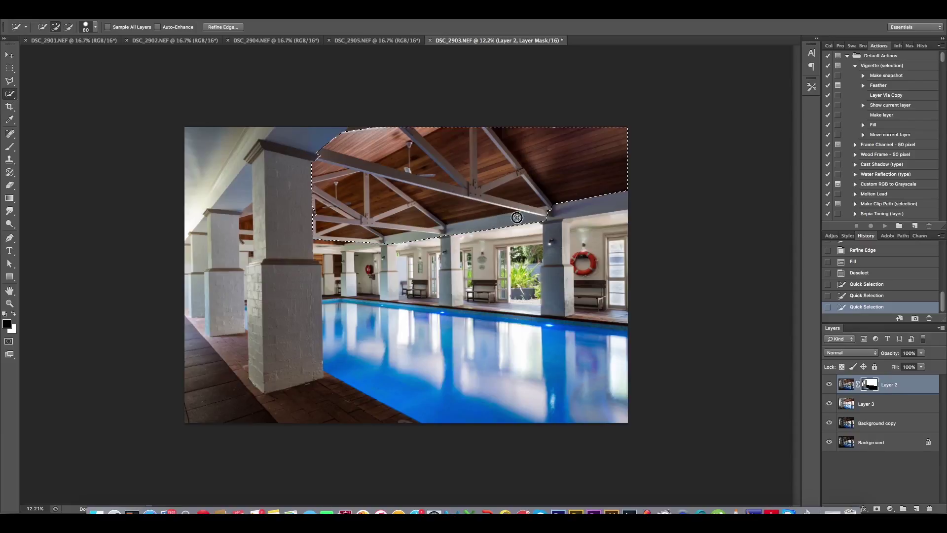
left_click_drag(559, 202, 584, 203)
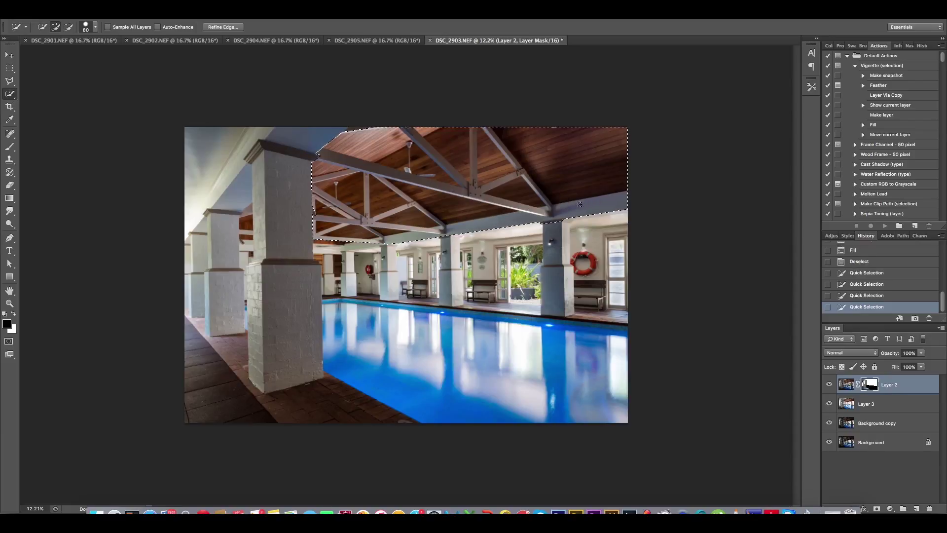
left_click_drag(245, 221, 250, 246)
left_click(250, 239)
left_click(327, 244)
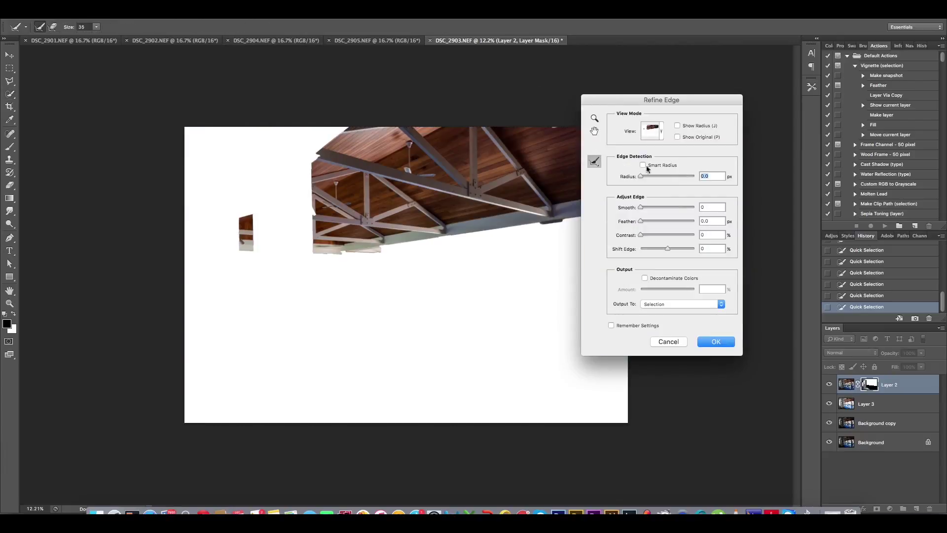
Step: Refine the ceiling selection's edge with a 6.5 px radius and smoothing of 24
left_click(658, 177)
left_click(653, 207)
left_click(716, 342)
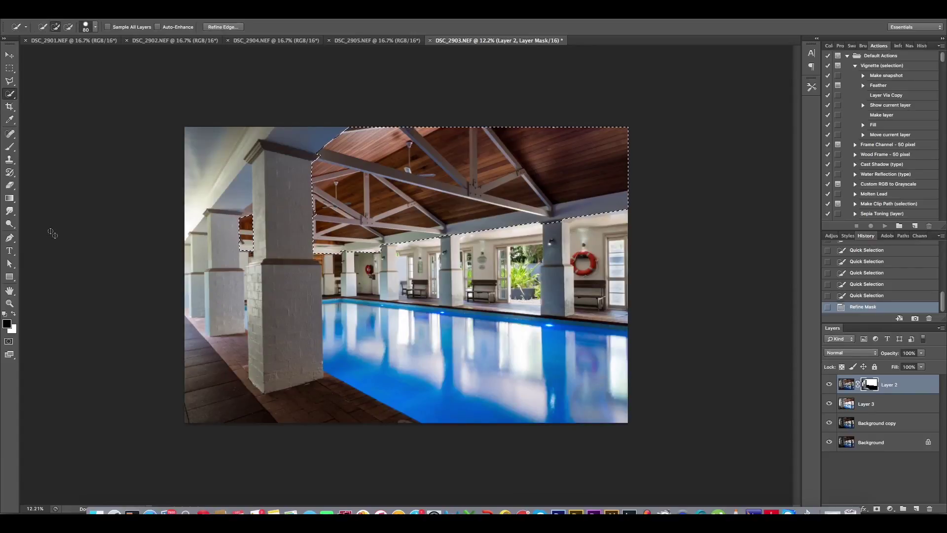
left_click(9, 198)
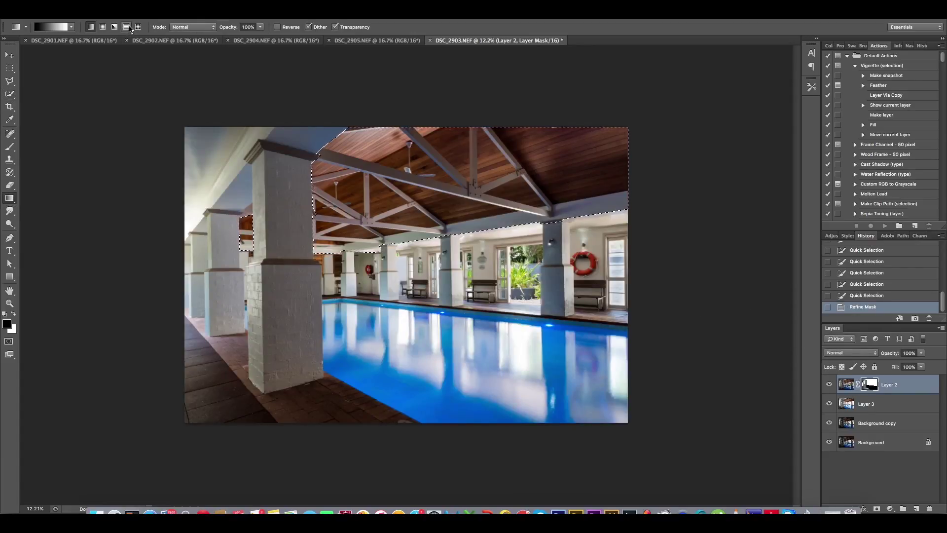
Step: Choose the Diamond gradient and try several gradients across the ceiling on Layer 2's mask
left_click(139, 26)
left_click(393, 156)
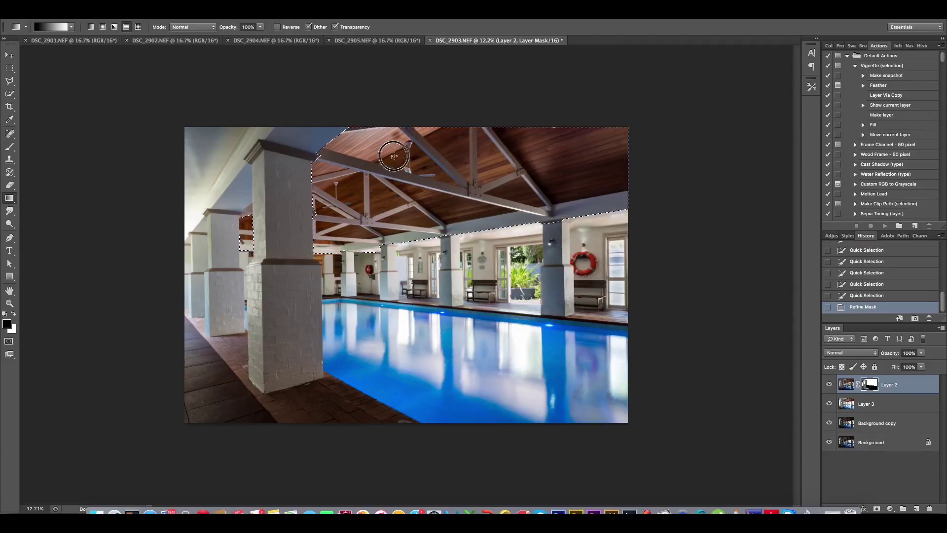
left_click_drag(393, 156, 405, 190)
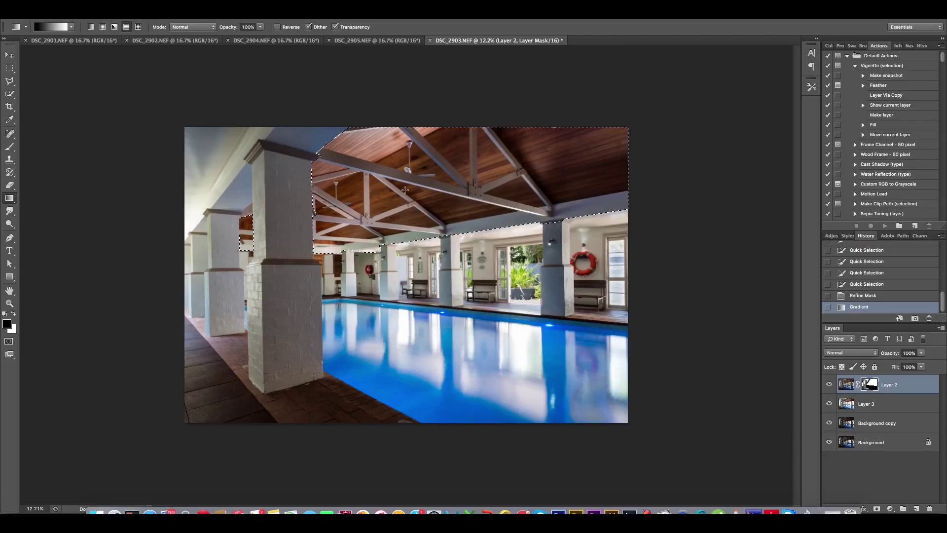
key("ctrl+z")
key("ctrl+z")
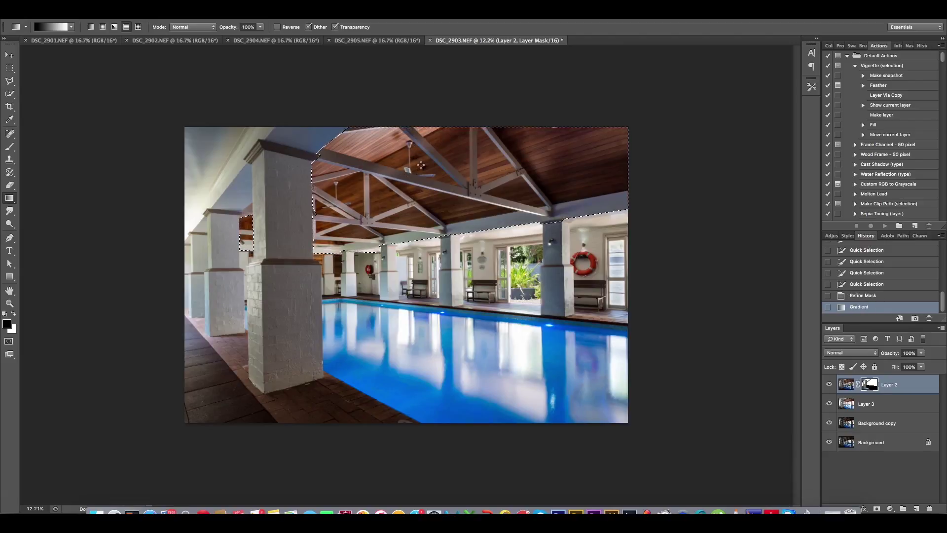
key("ctrl+z")
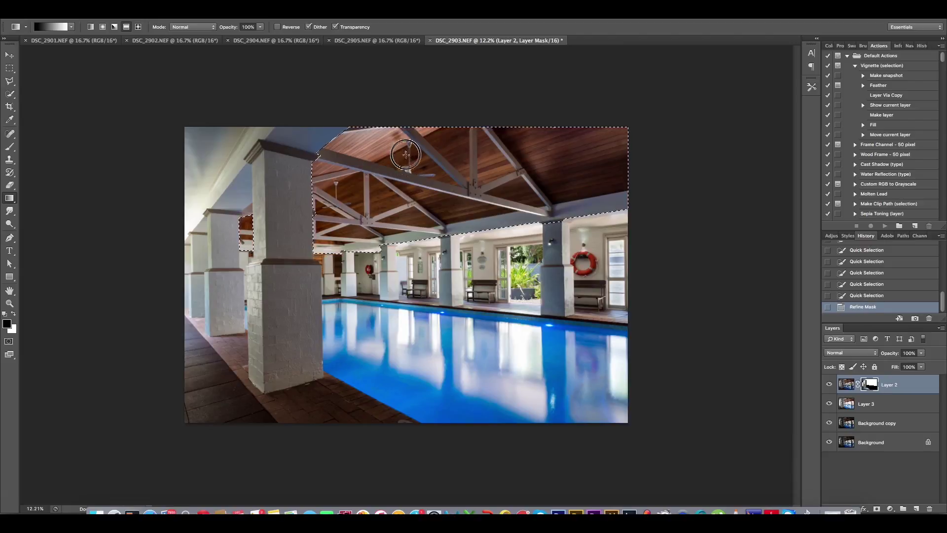
left_click_drag(405, 153, 481, 248)
key("ctrl+z")
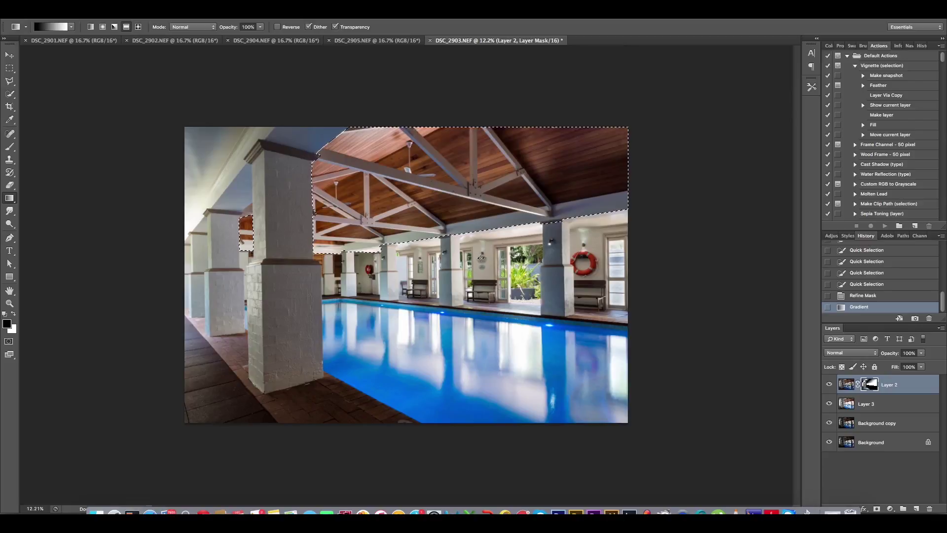
key("ctrl+z")
left_click_drag(409, 144, 518, 301)
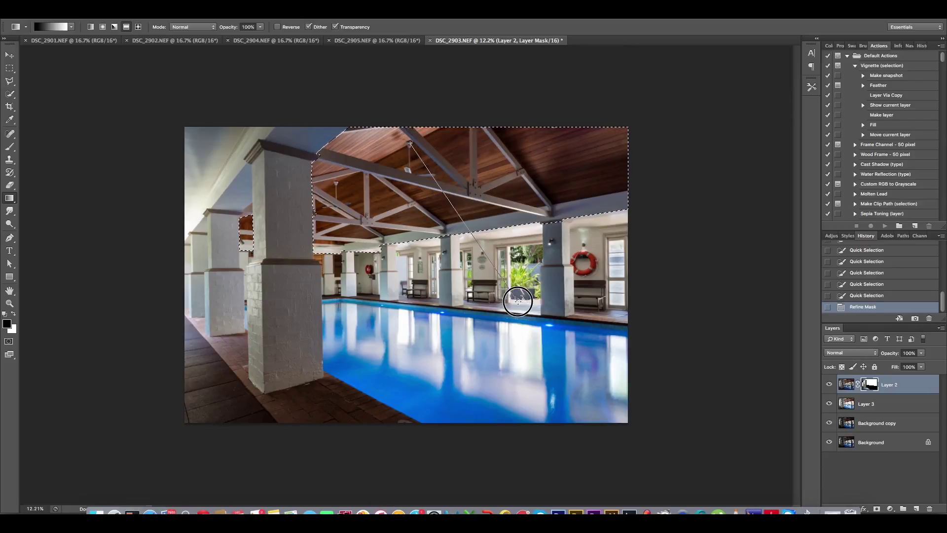
left_click_drag(518, 301, 515, 306)
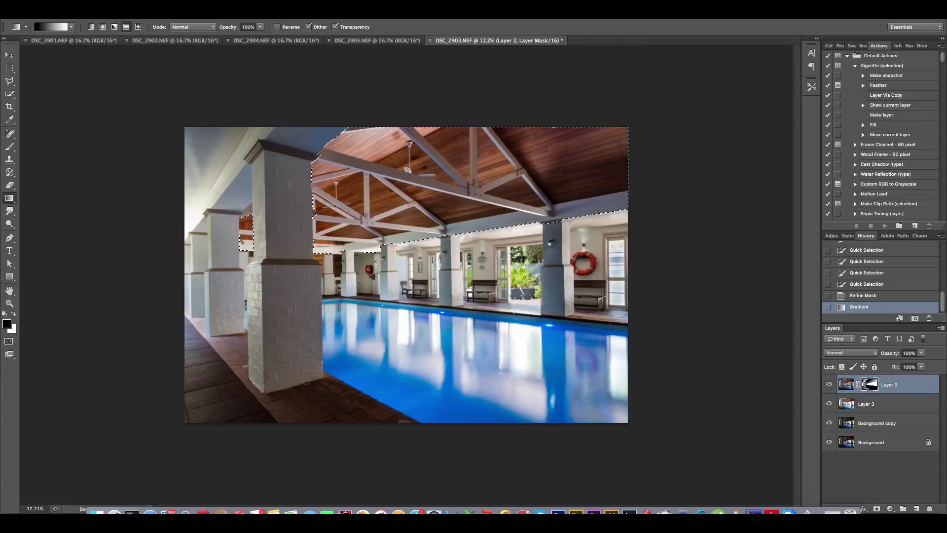
key("ctrl+z")
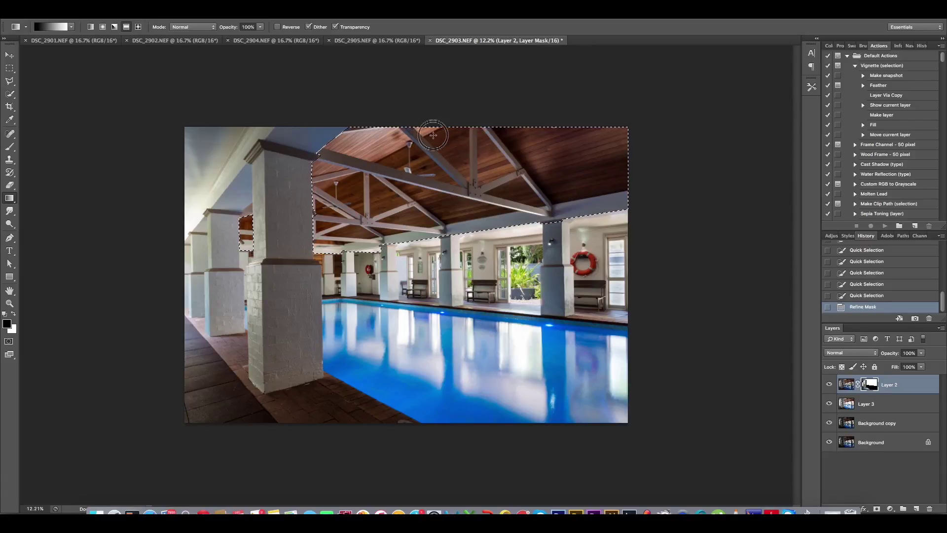
Step: Redraw short diamond gradients over the ceiling, undoing each unsatisfactory attempt
left_click_drag(433, 136, 440, 155)
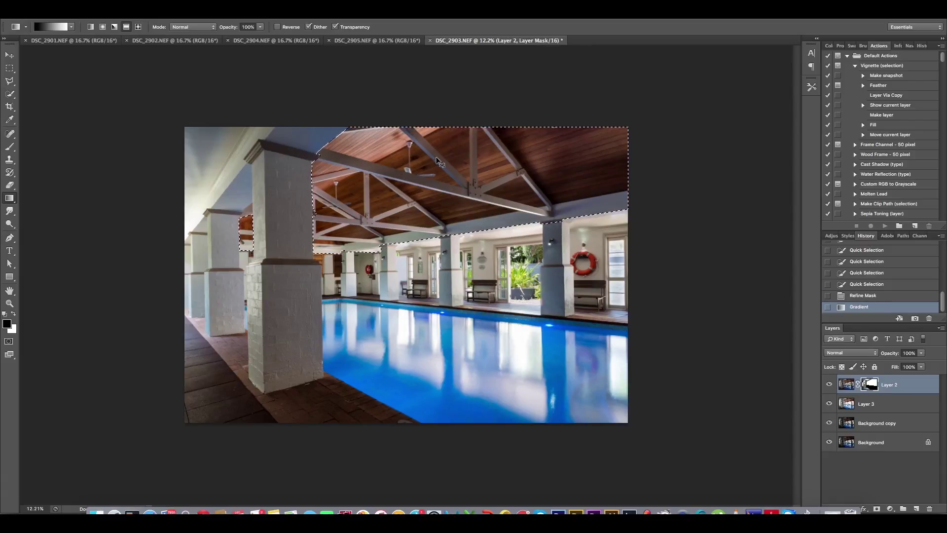
key("ctrl+z")
left_click_drag(444, 148, 441, 153)
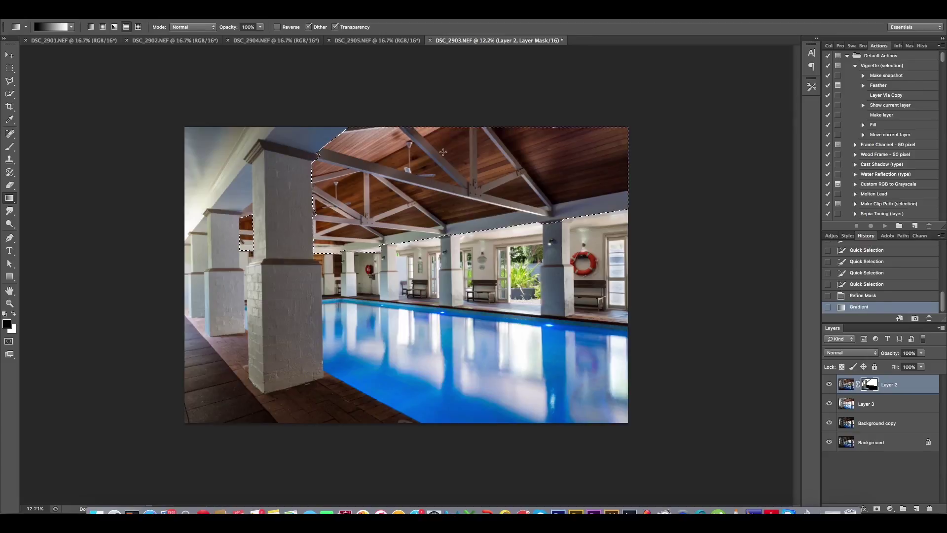
key("ctrl+z")
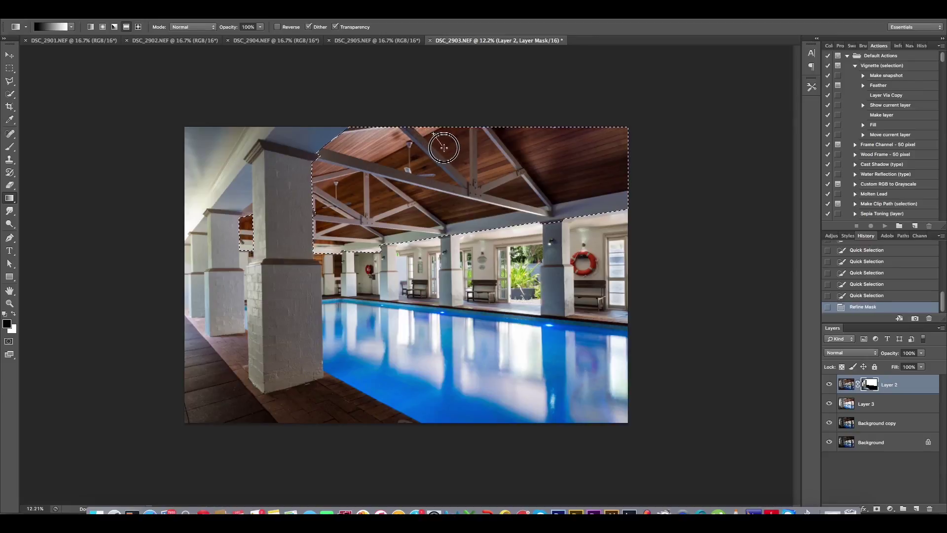
left_click_drag(443, 147, 442, 150)
key("ctrl+z")
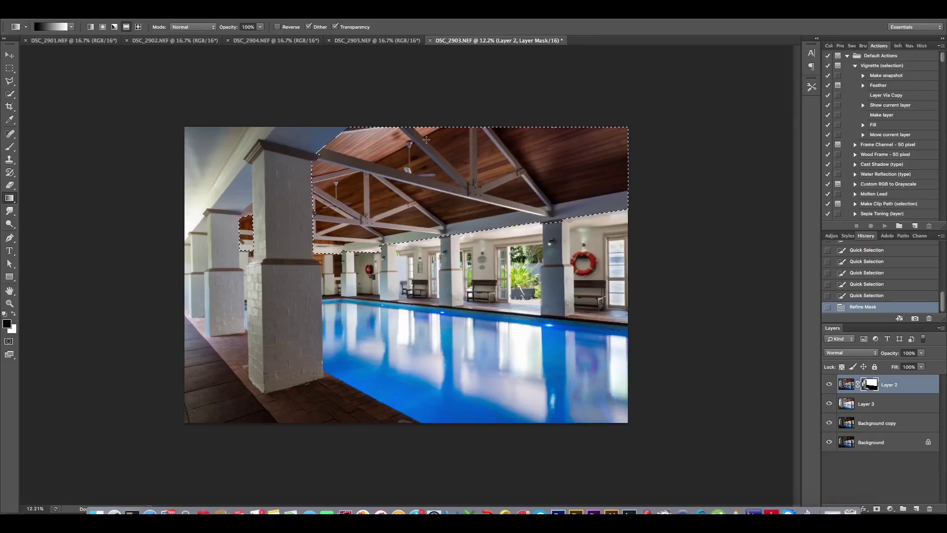
left_click_drag(415, 140, 428, 160)
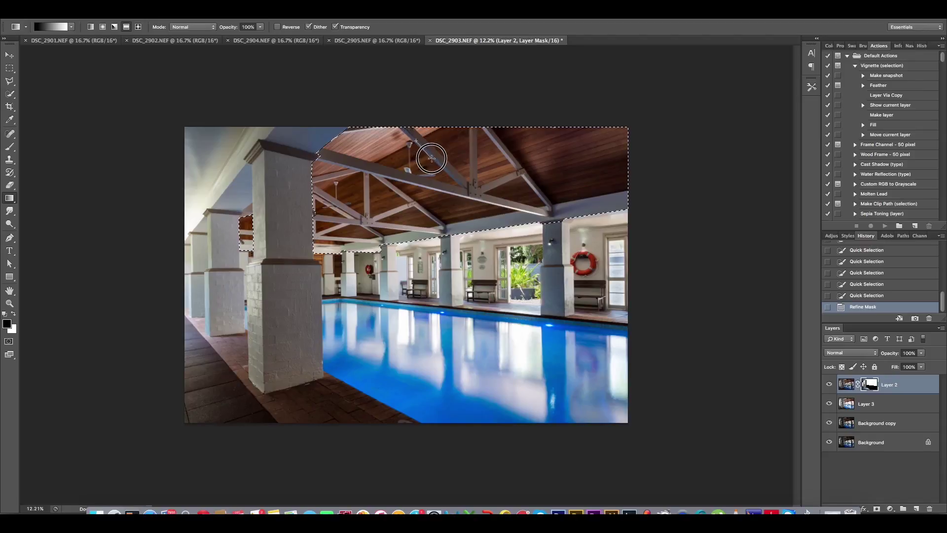
key("ctrl+z")
Step: Drag the final ceiling gradient down toward the far columns, then deselect
left_click_drag(416, 143, 494, 283)
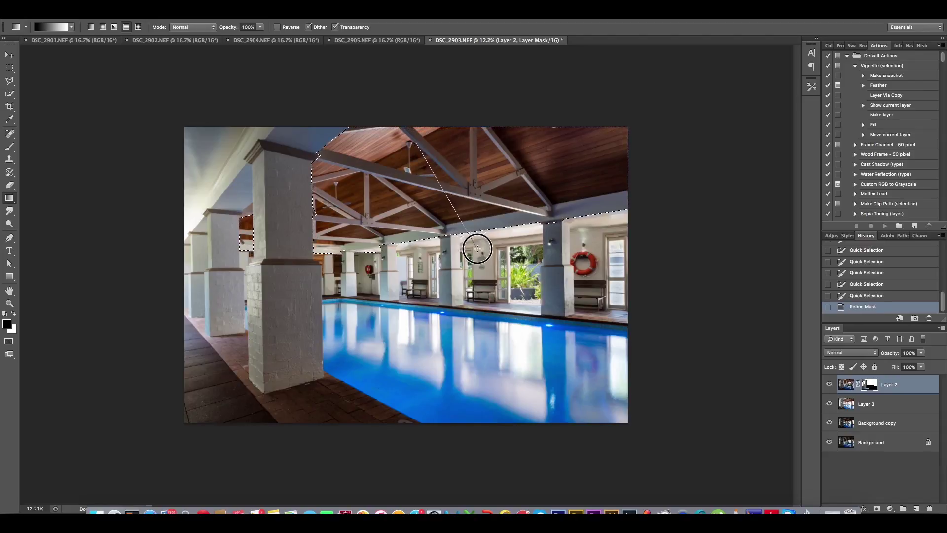
left_click_drag(495, 283, 521, 333)
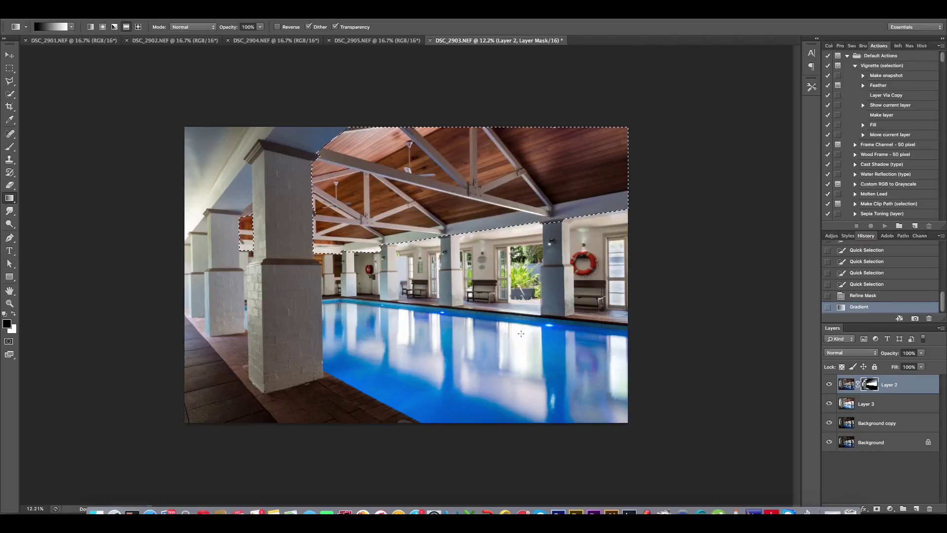
key("ctrl+d")
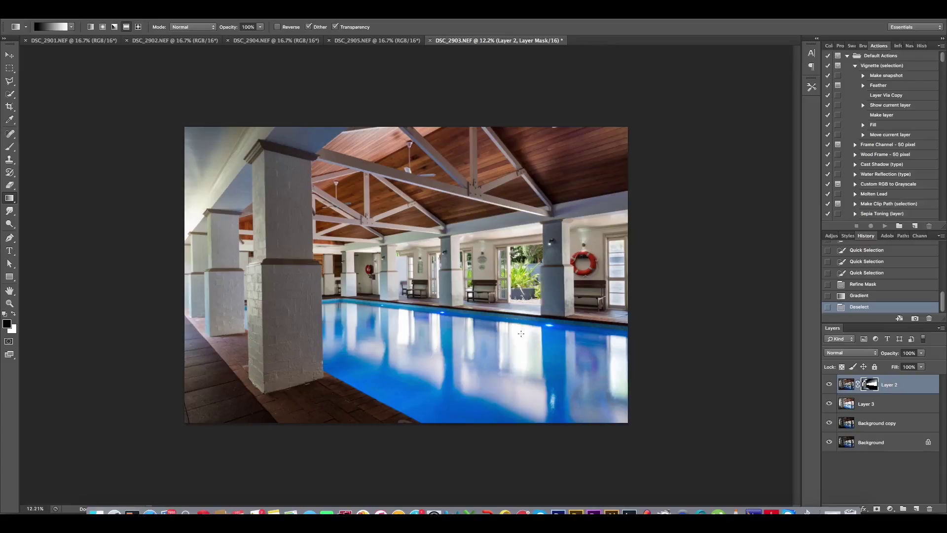
Step: Toggle Layer 3 and Layer 2 visibility to compare the blend
left_click(829, 403)
left_click(829, 405)
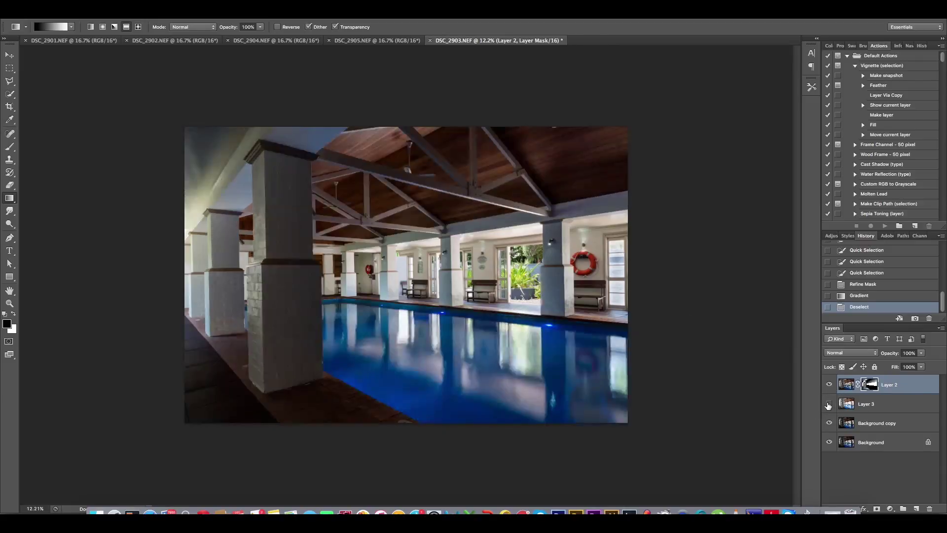
left_click(829, 404)
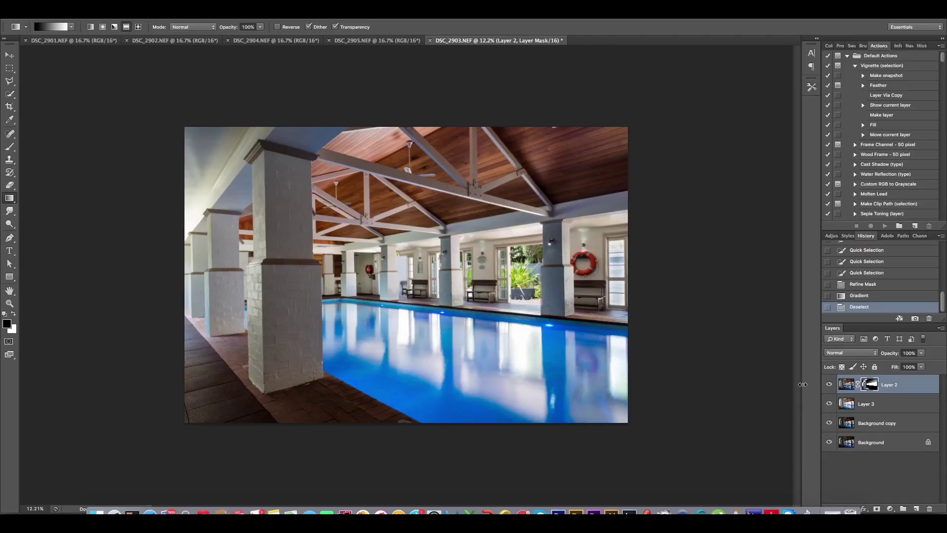
left_click(829, 403)
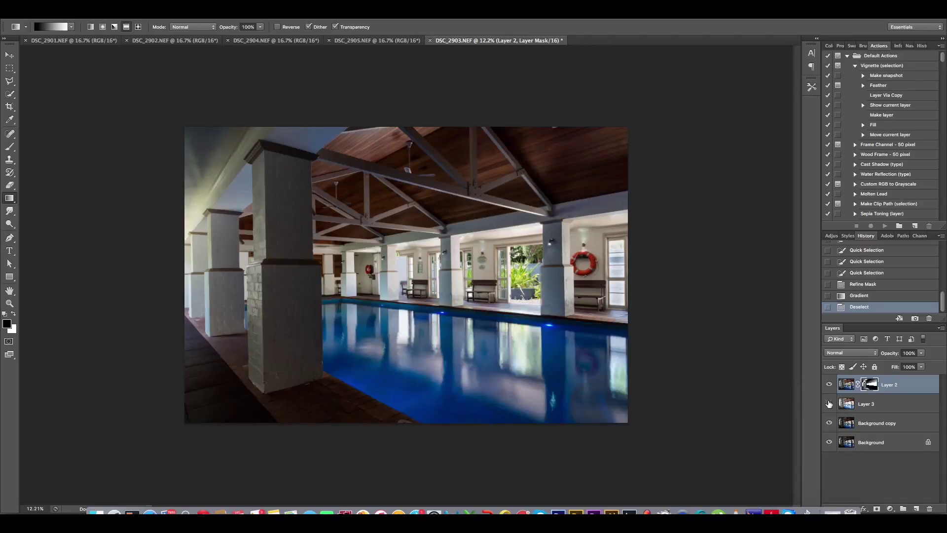
left_click(829, 385)
left_click(829, 384)
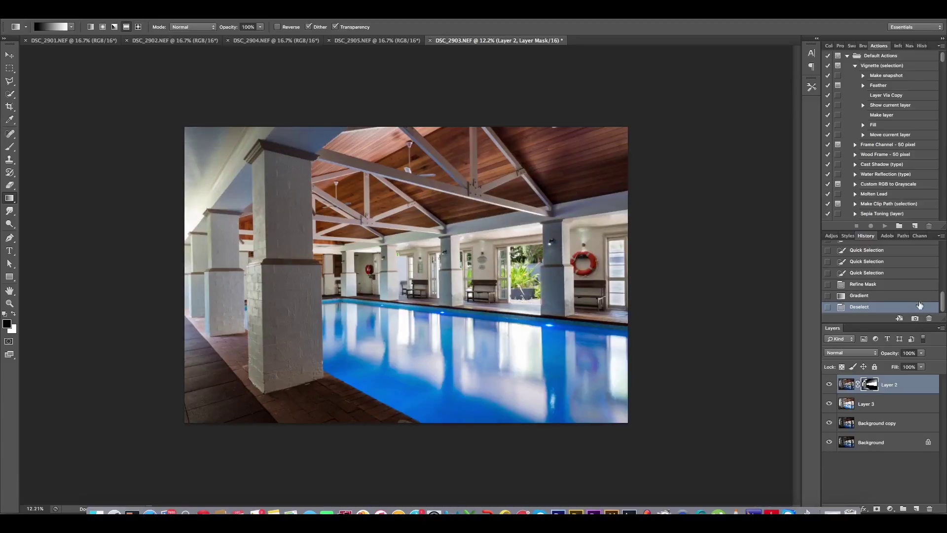
Step: View the original snapshot in History, then return to the latest Deselect state
left_click_drag(943, 304, 942, 228)
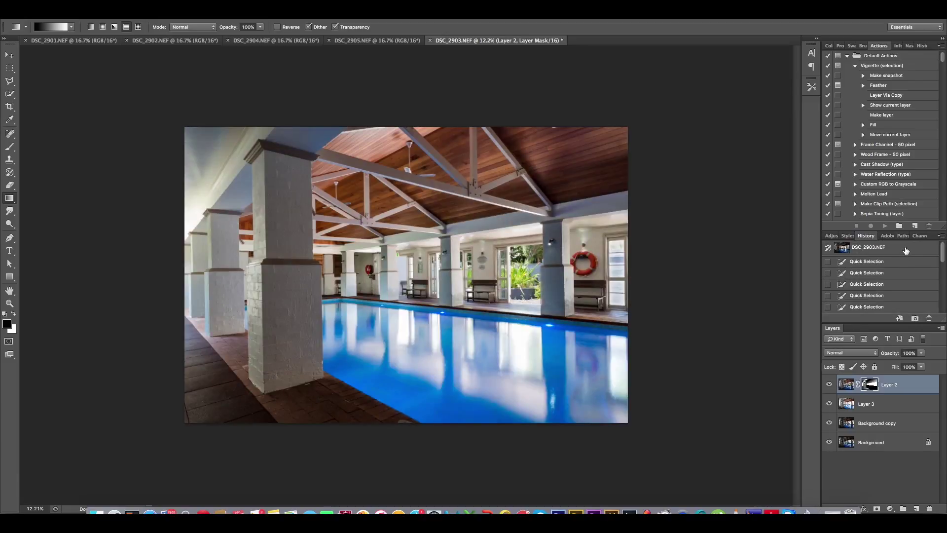
left_click(901, 251)
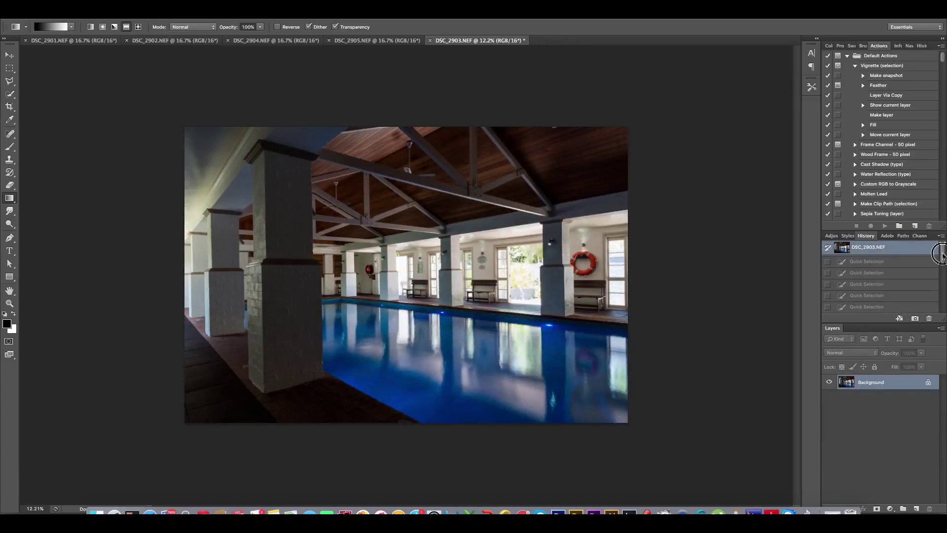
left_click_drag(942, 252, 941, 304)
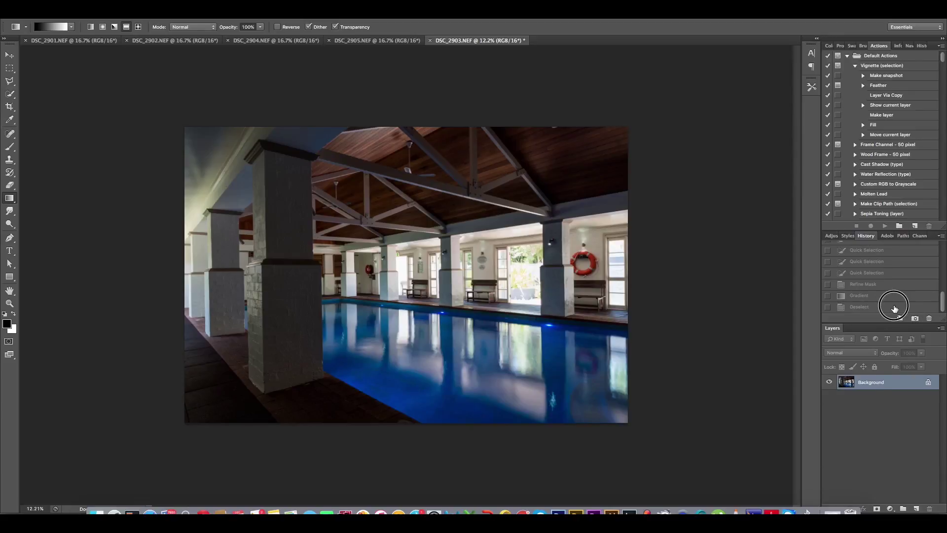
left_click(891, 308)
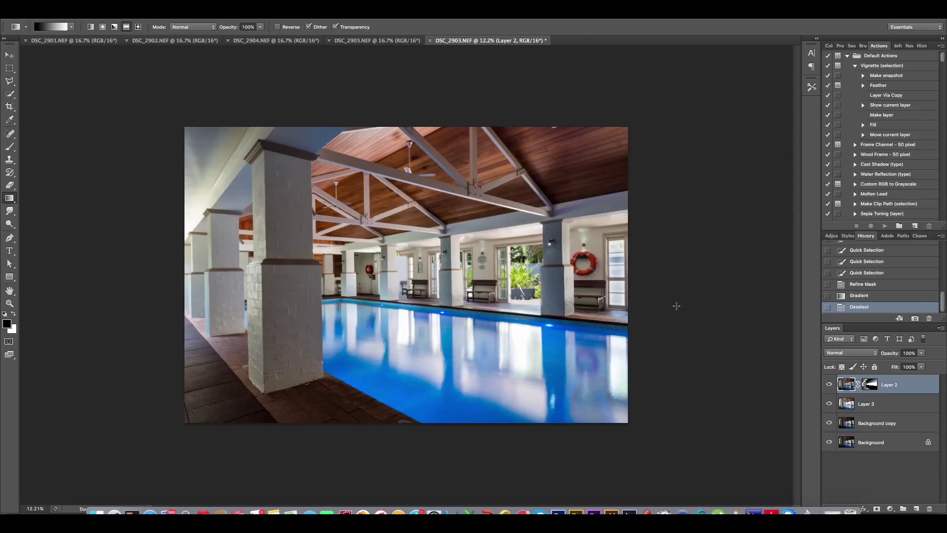
left_click(655, 276)
Step: Quick-select only the backrest of the bench under the lifebuoy with a size-40 brush
scroll(655, 276, "up", 5)
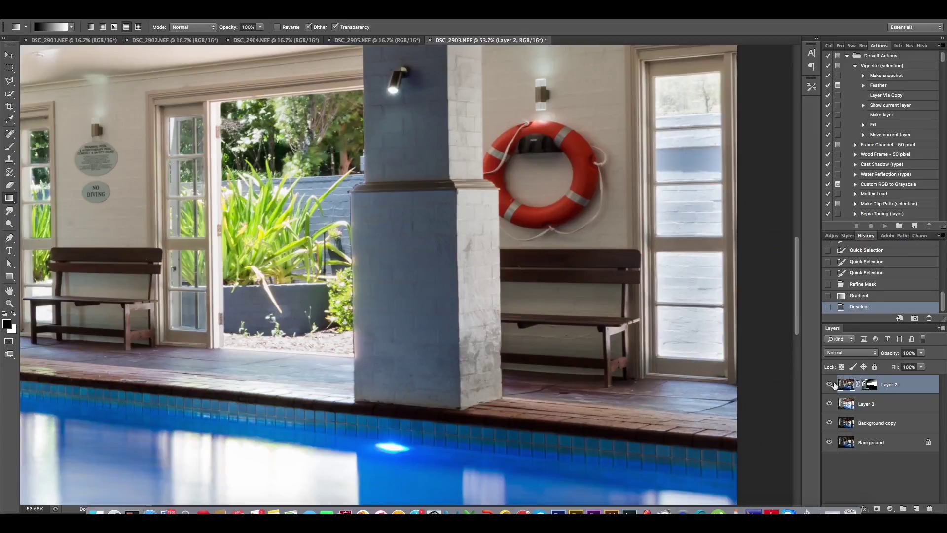
left_click(830, 385)
left_click(9, 93)
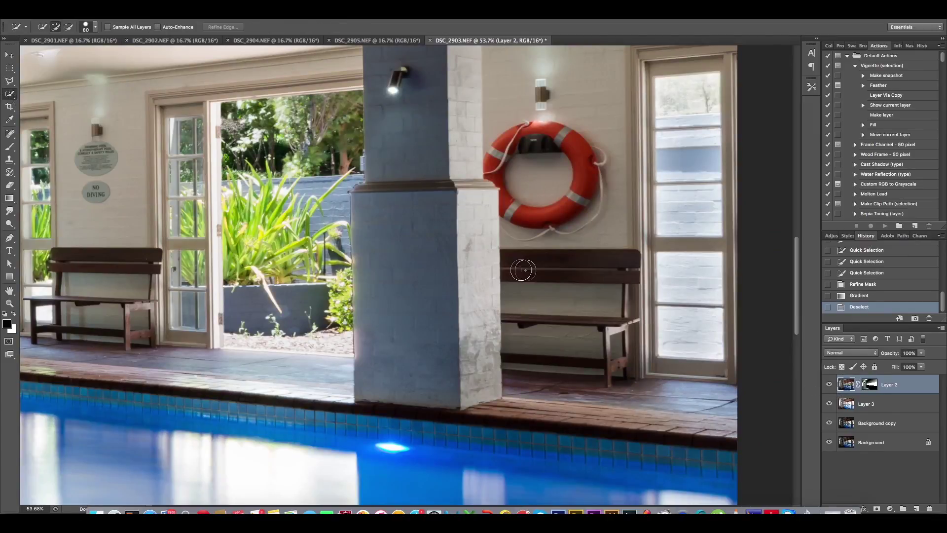
key("bracketleft")
key("bracketleft")
key("bracketleft")
left_click_drag(515, 264, 615, 289)
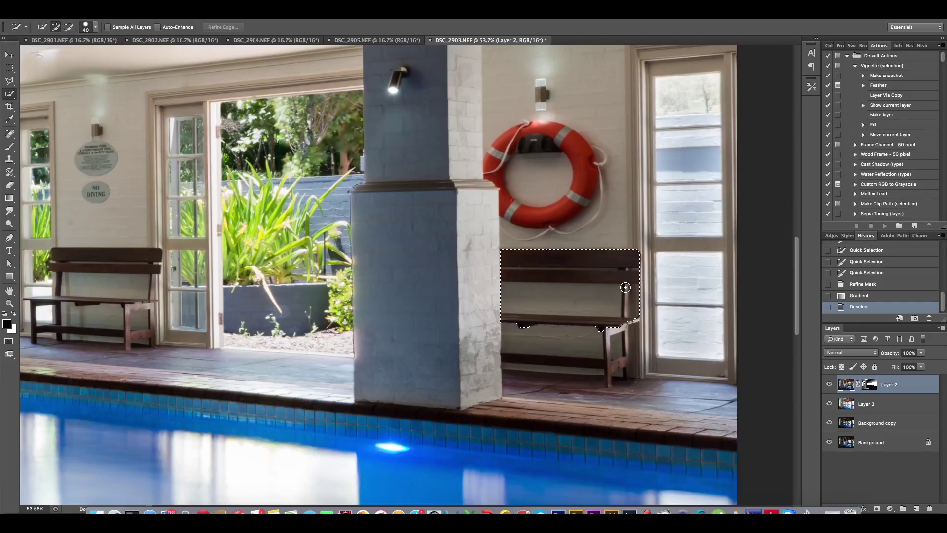
left_click_drag(616, 292, 550, 293)
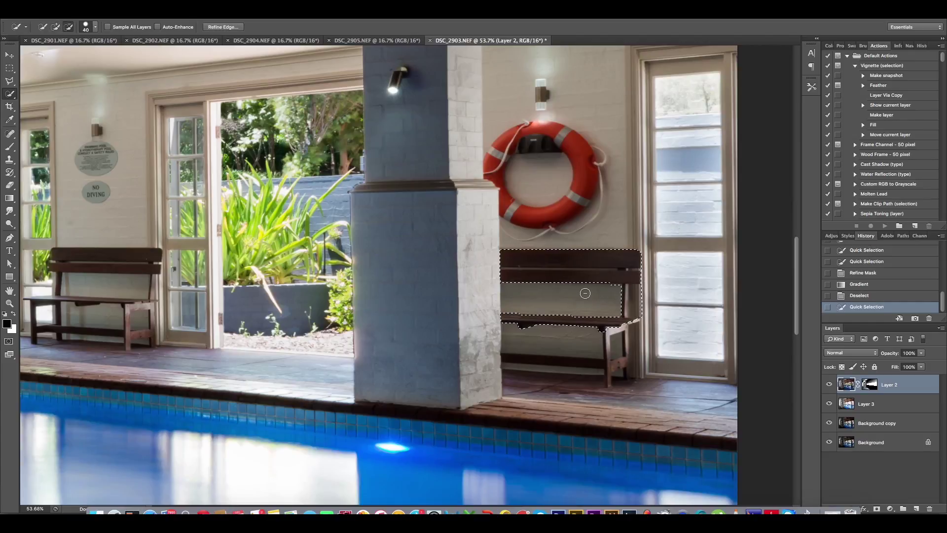
left_click(631, 297)
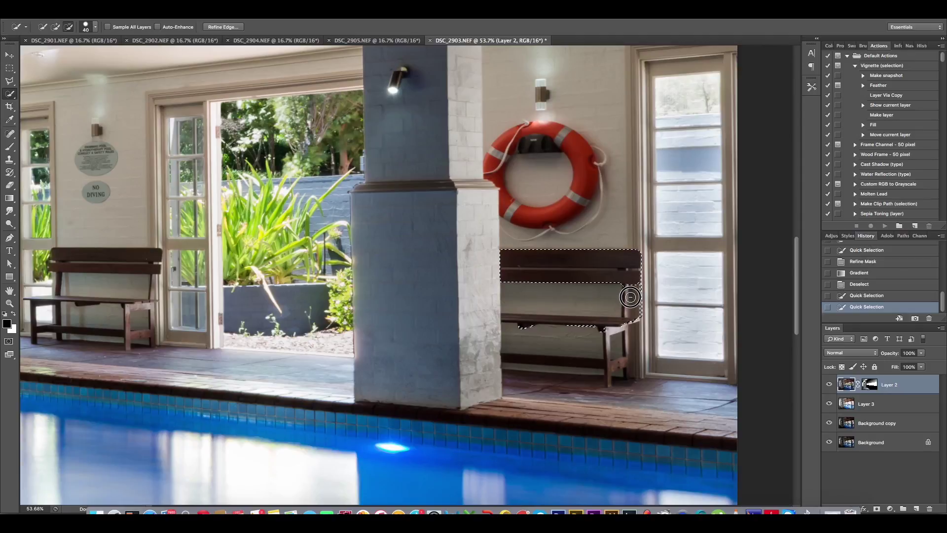
left_click(641, 308)
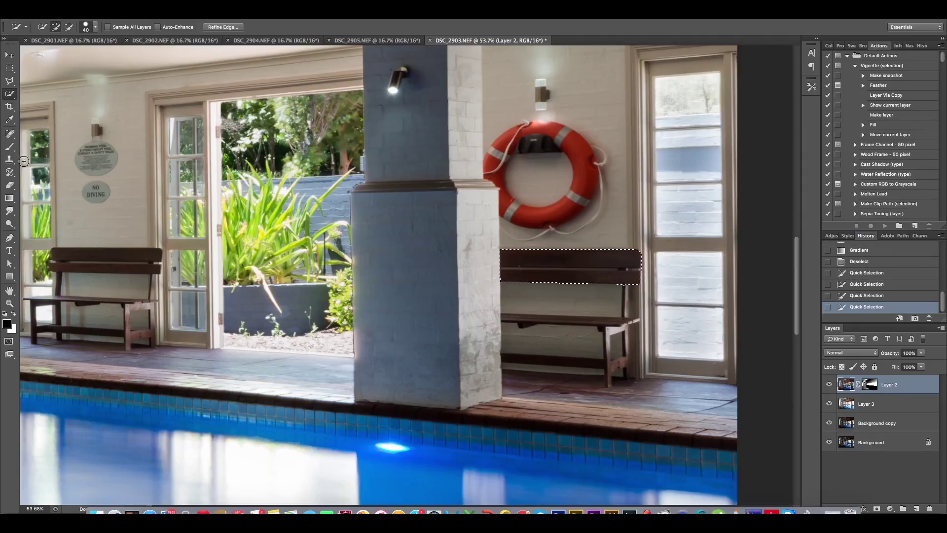
Step: Fade the backrest with a horizontal gradient on Layer 2's mask, then deselect
left_click(9, 198)
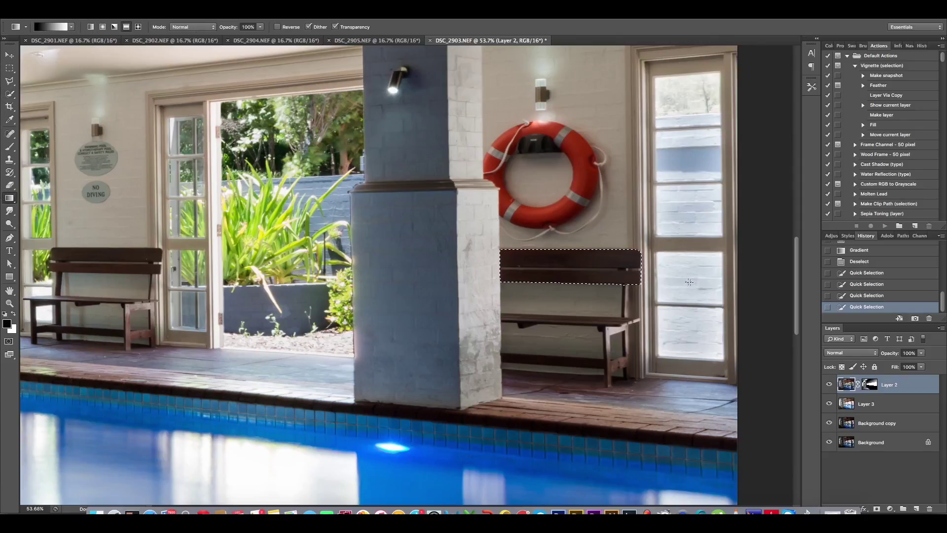
left_click_drag(636, 263, 443, 270)
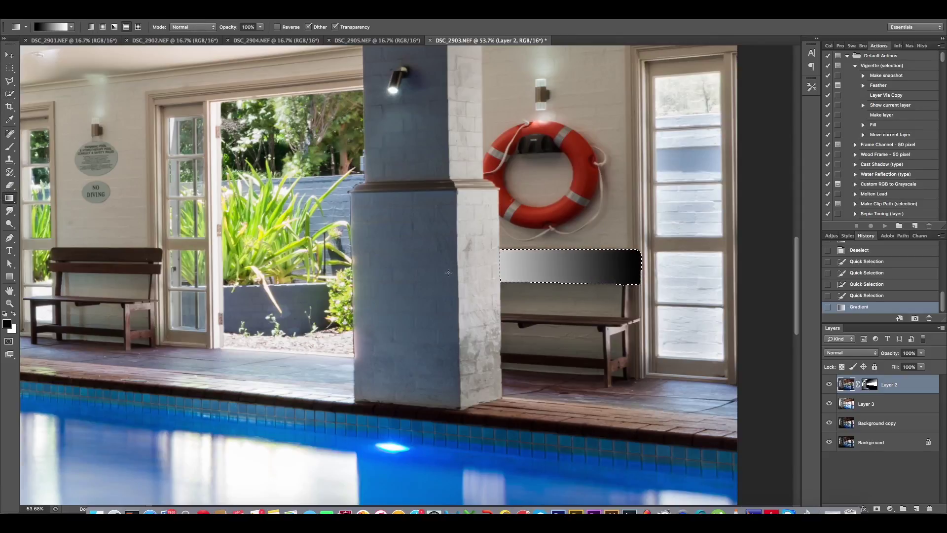
key("ctrl+z")
left_click(870, 385)
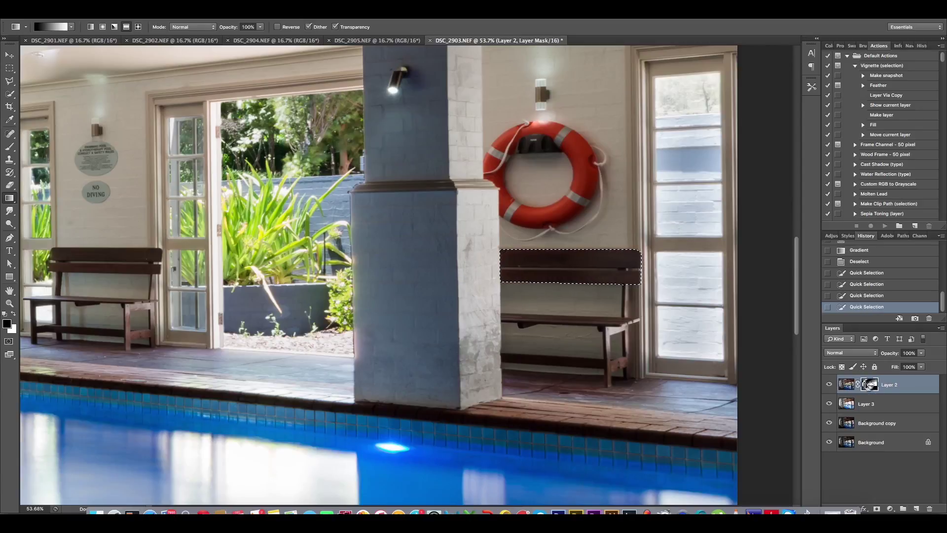
left_click_drag(653, 265, 456, 270)
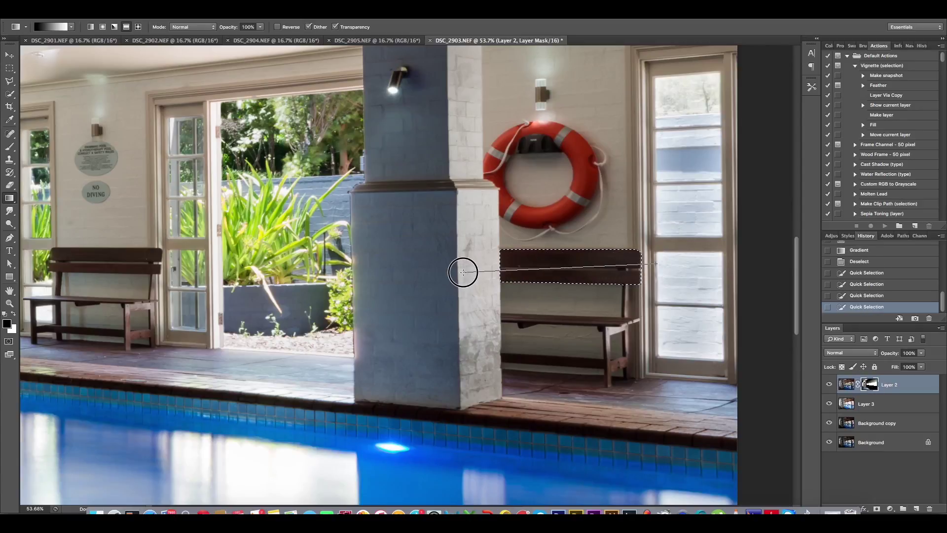
key("ctrl+d")
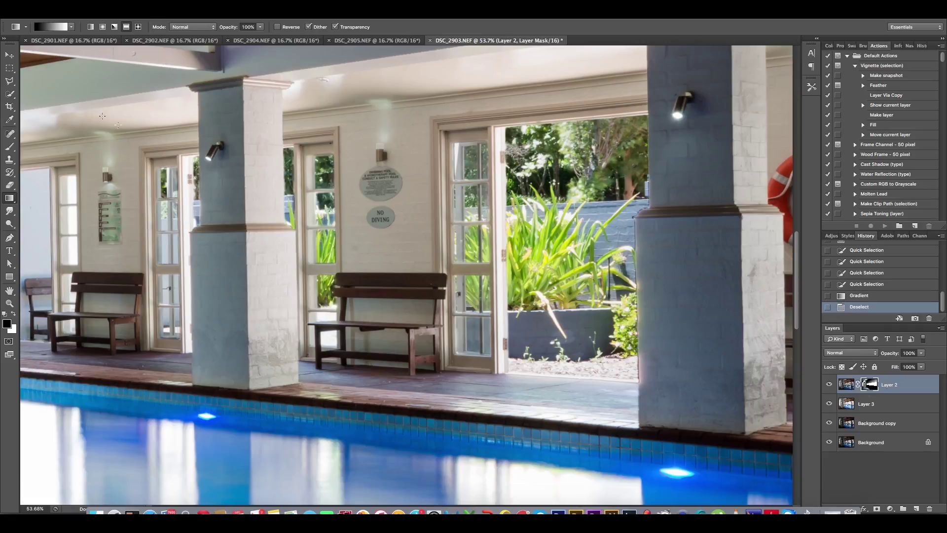
Step: Quick-select the backrest of the bench below the NO DIVING sign and test a gradient
left_click(10, 94)
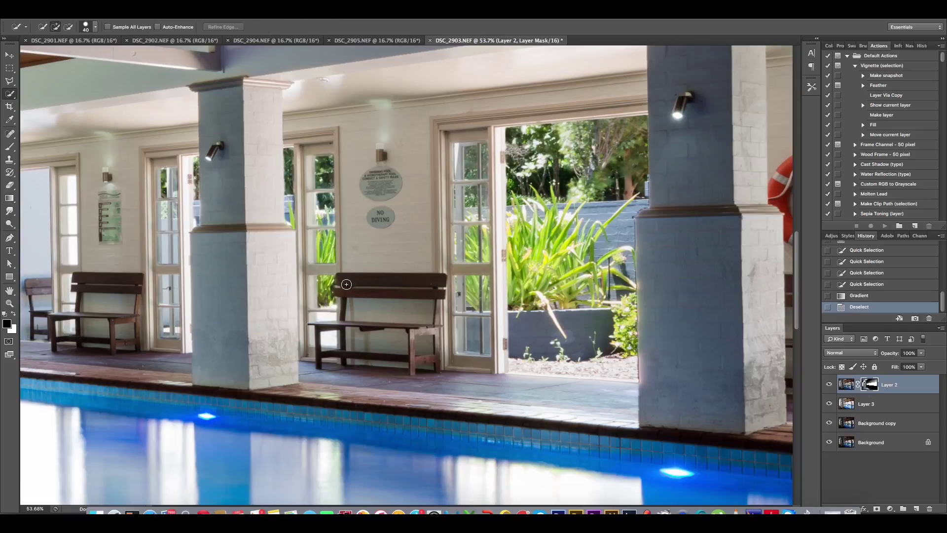
left_click_drag(384, 300, 361, 305)
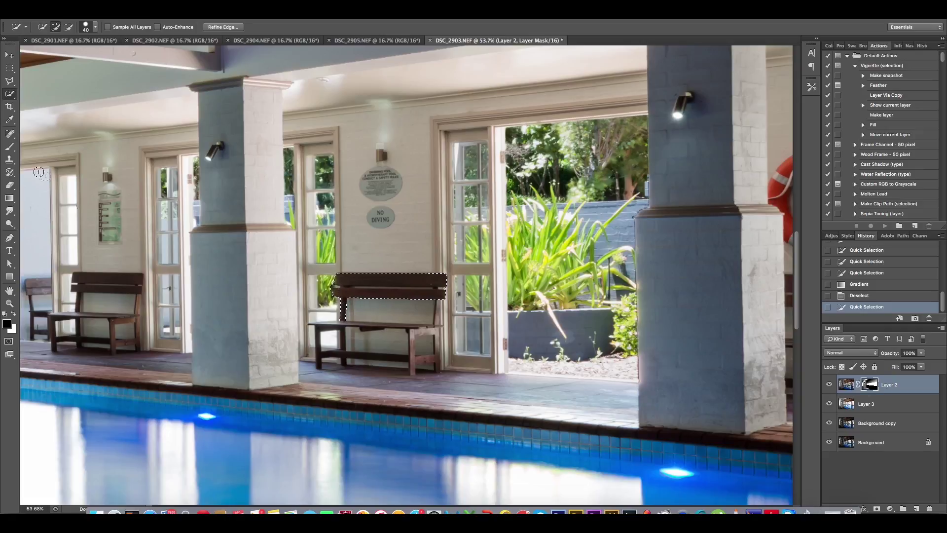
left_click(9, 197)
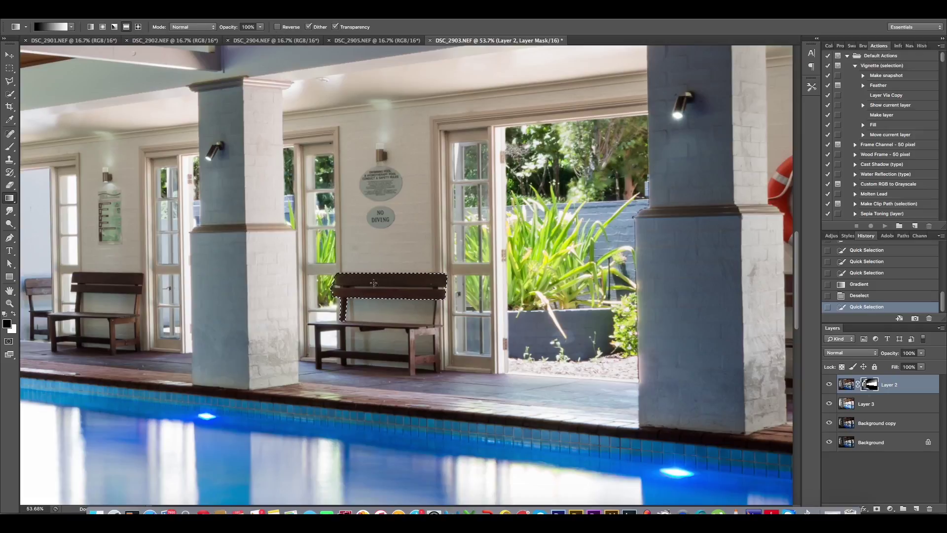
left_click_drag(439, 287, 440, 289)
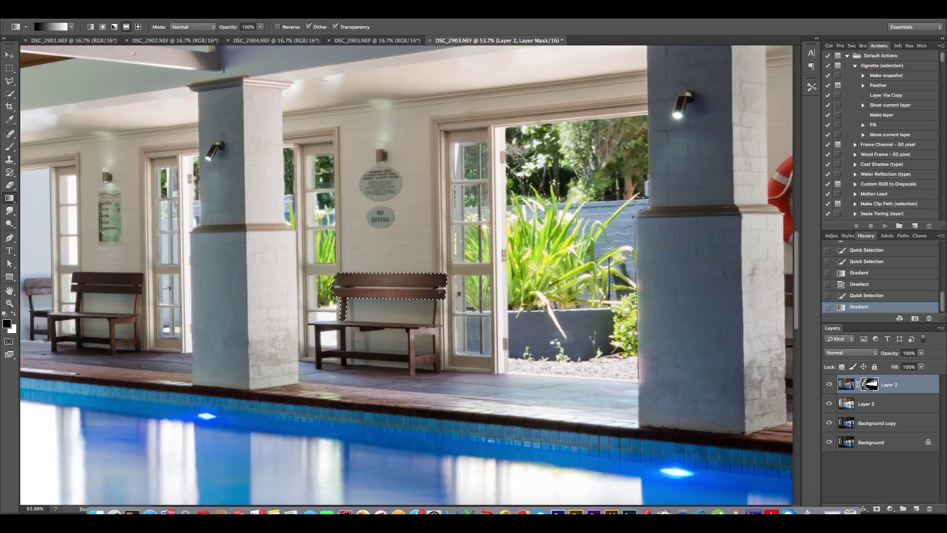
key("ctrl+z")
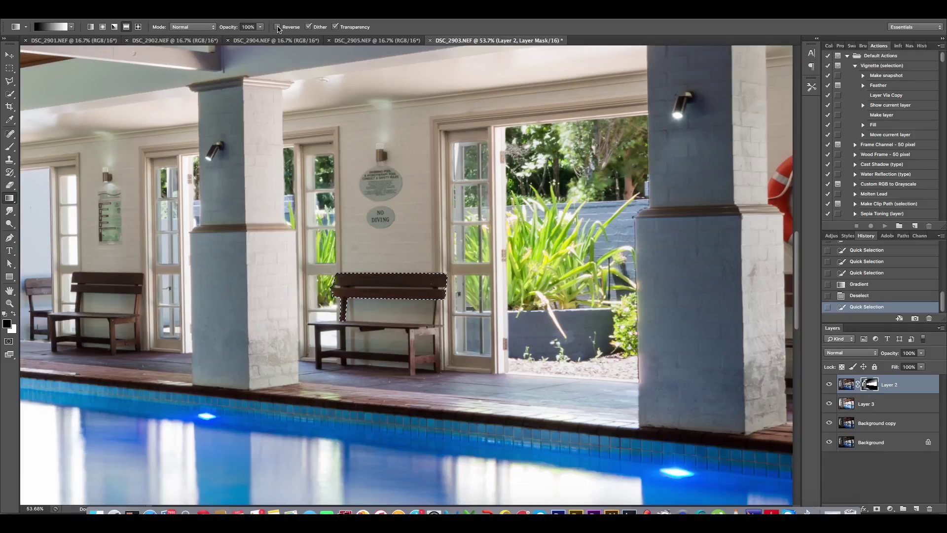
Step: Apply a reversed gradient across the backrest on Layer 2's mask until it blends, then deselect
left_click(277, 27)
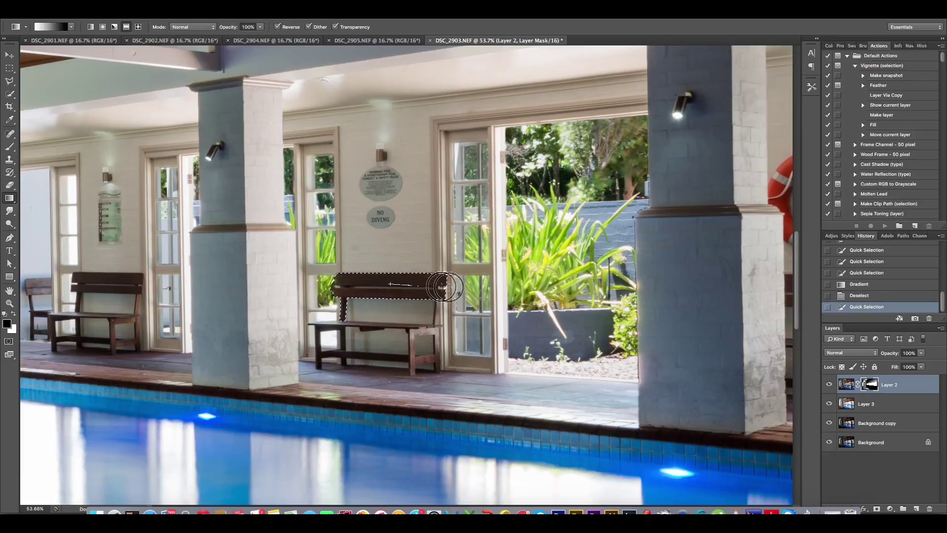
left_click_drag(434, 287, 485, 289)
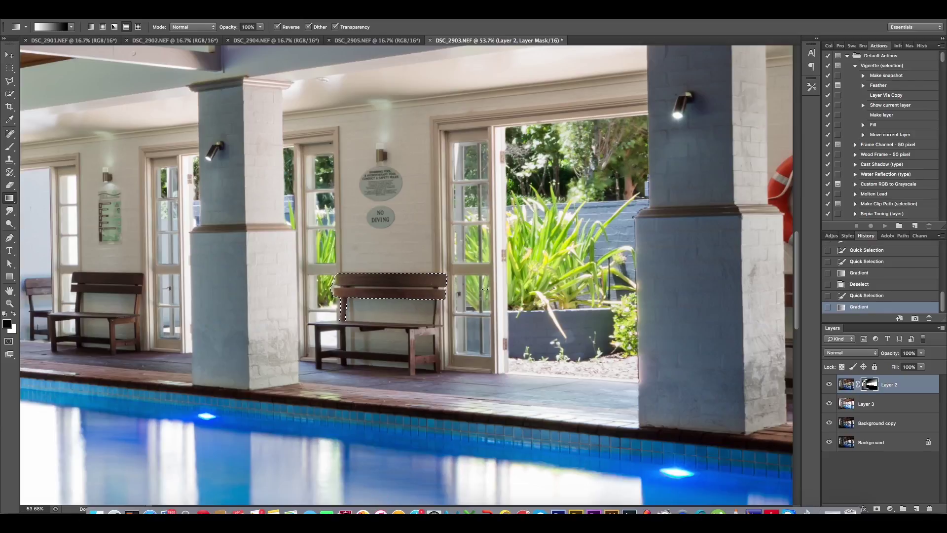
key("ctrl+z")
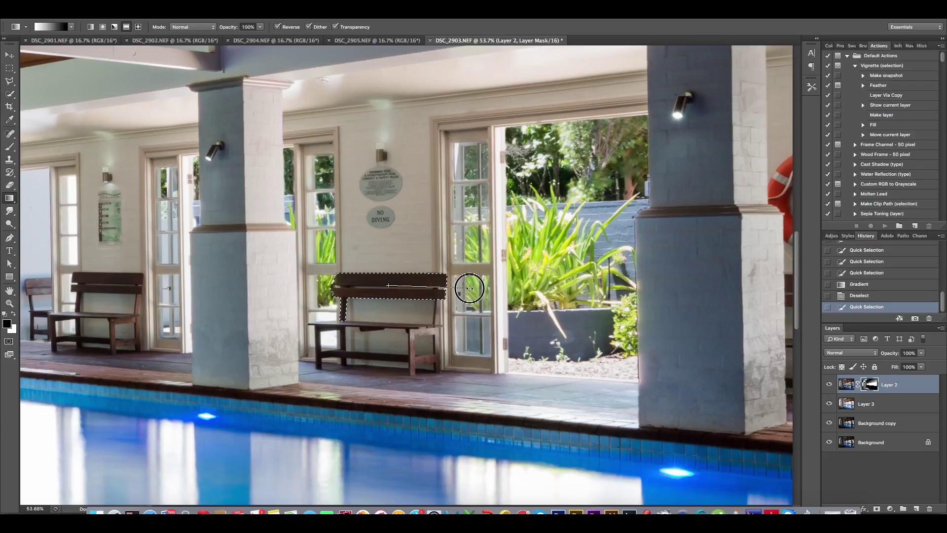
left_click_drag(406, 287, 460, 289)
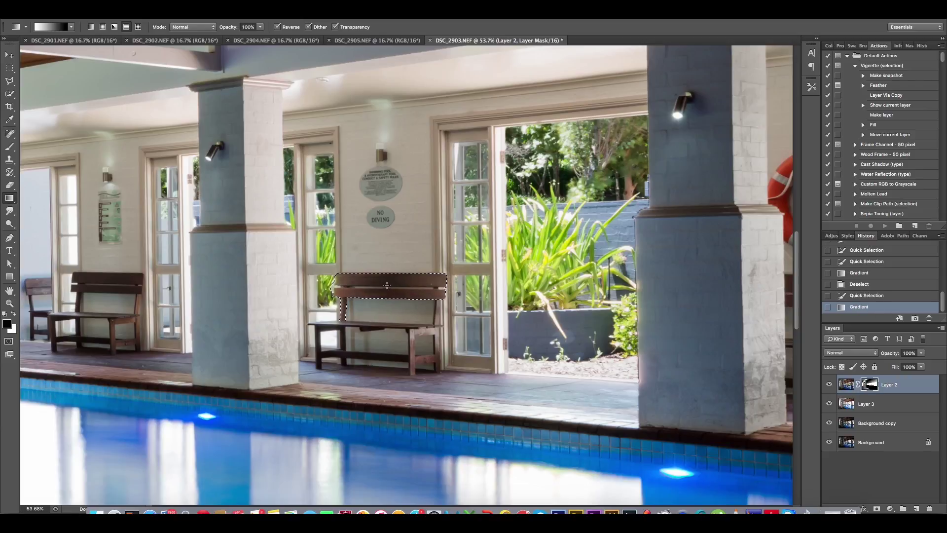
left_click_drag(387, 285, 499, 293)
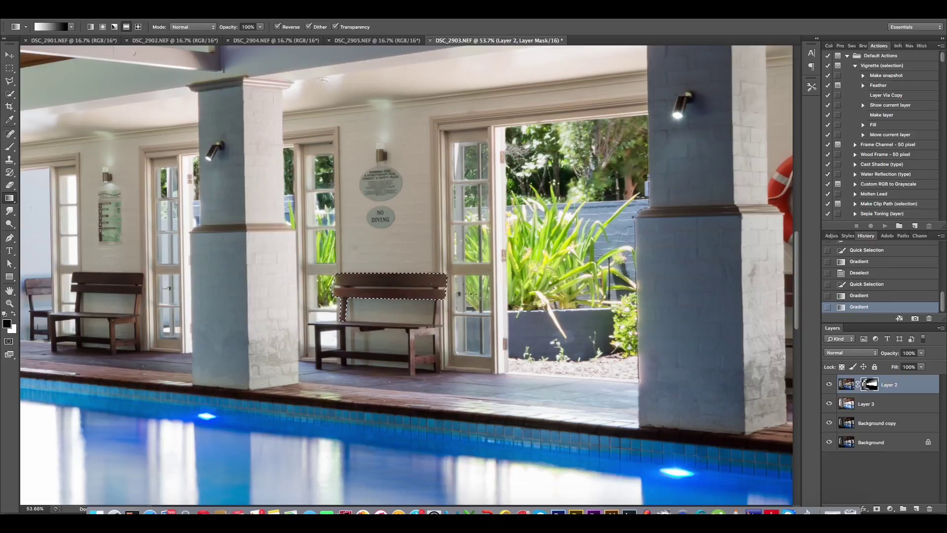
left_click_drag(398, 286, 468, 294)
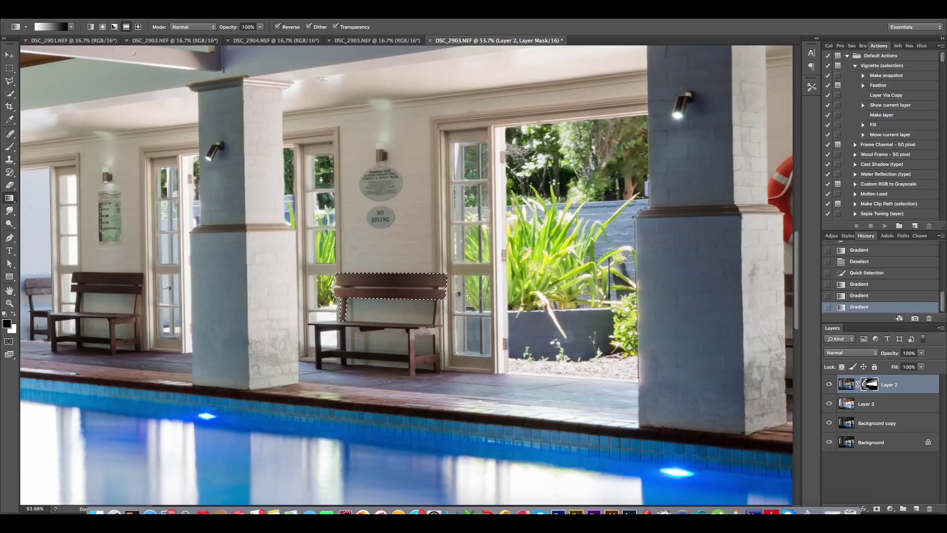
key("ctrl+d")
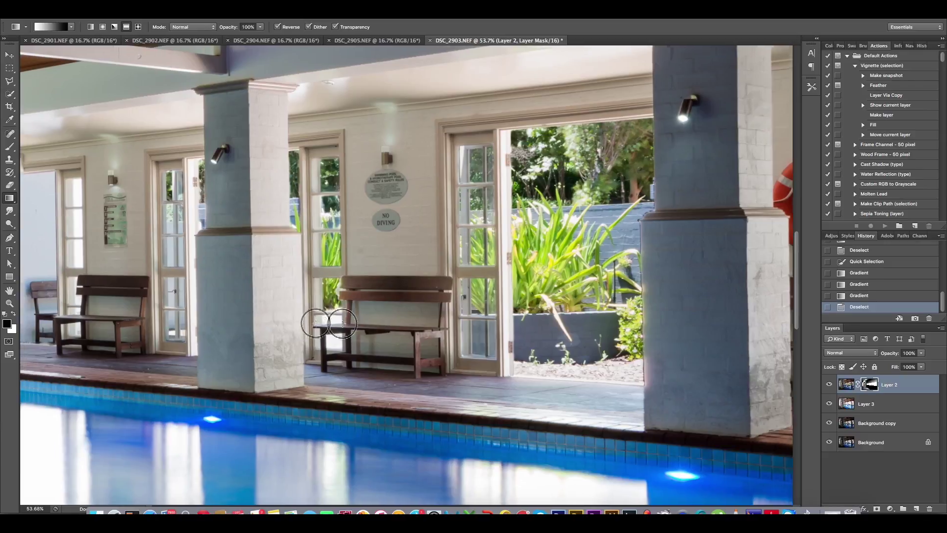
left_click_drag(201, 319, 463, 320)
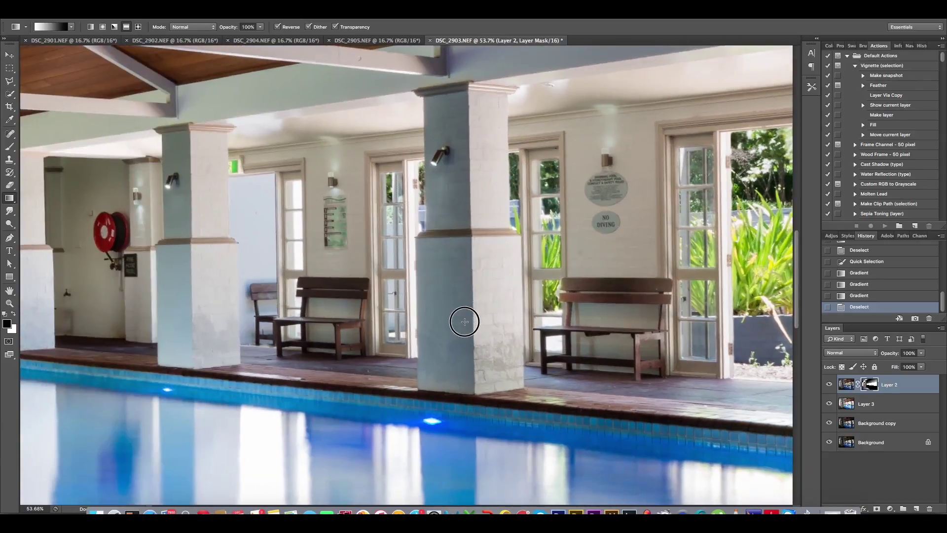
Step: Quick-select the next bench's backrest at size 35, gradient-fade it on Layer 2's mask, and deselect
left_click(10, 93)
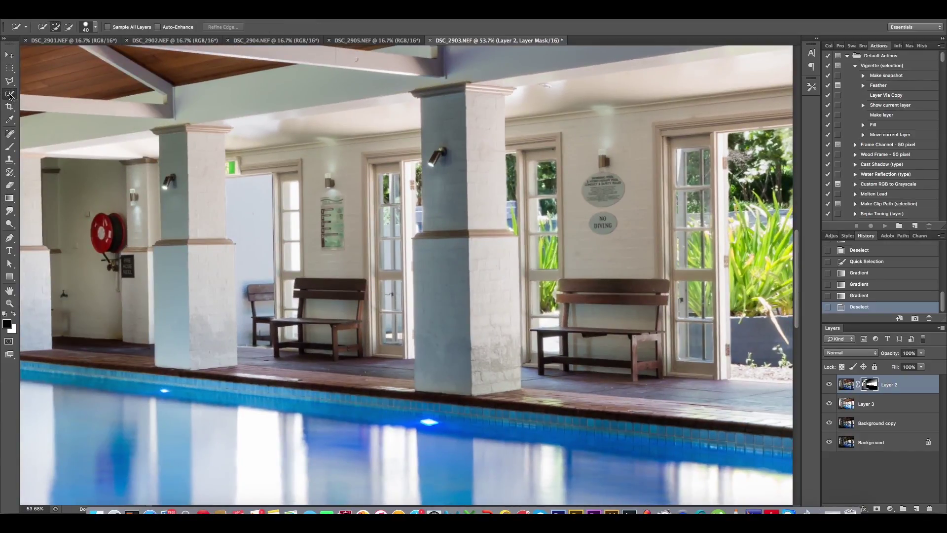
key("bracketleft")
left_click_drag(303, 292, 341, 293)
left_click(10, 198)
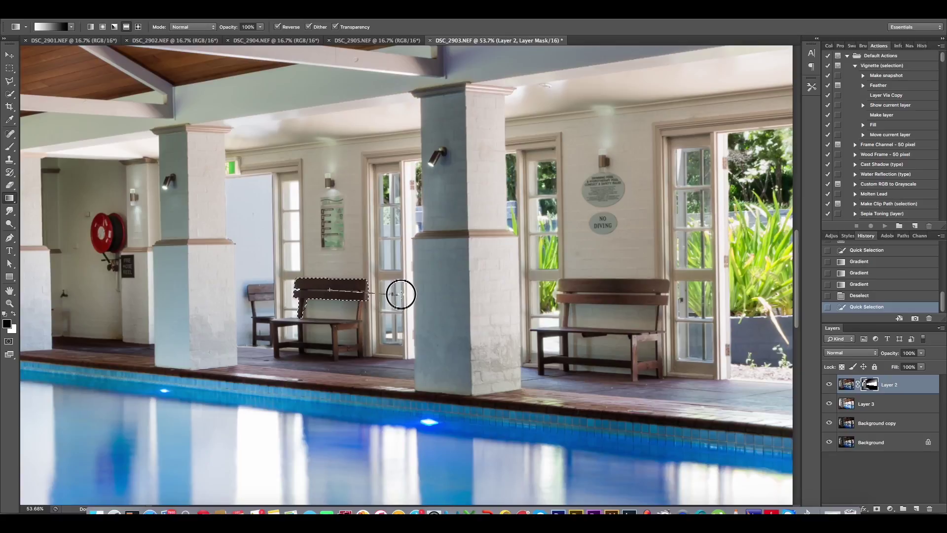
left_click_drag(336, 287, 393, 294)
key("ctrl+d")
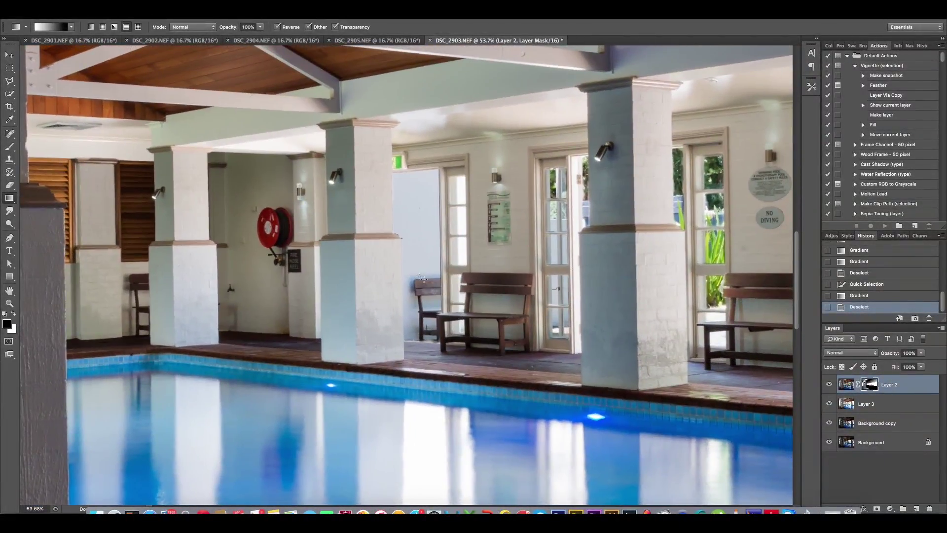
left_click(828, 384)
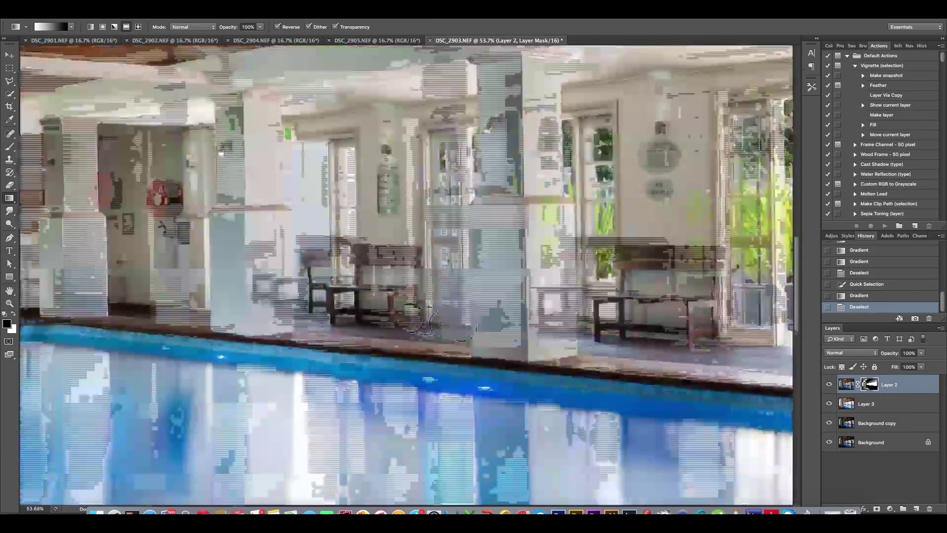
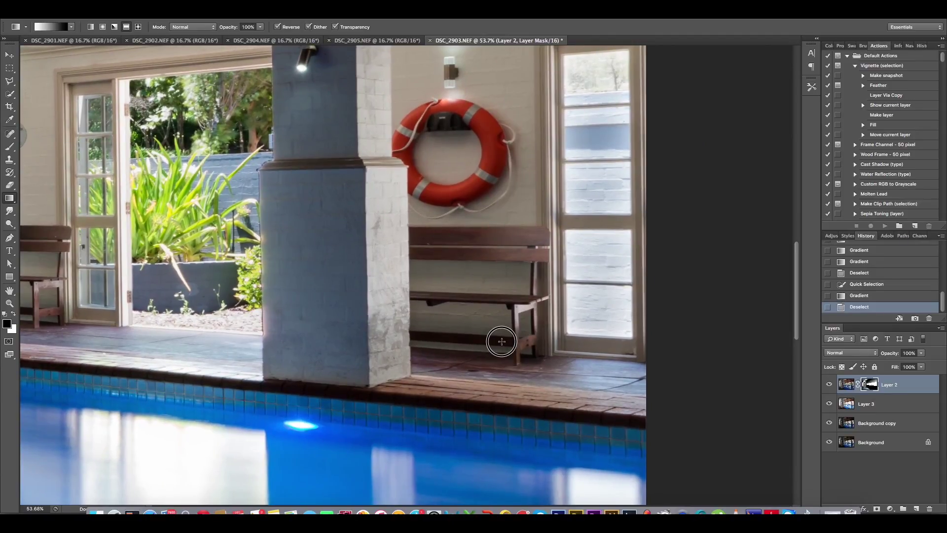
Step: Fit the whole pool photo on screen and toggle Layer 3 on and off to compare
key("ctrl+0")
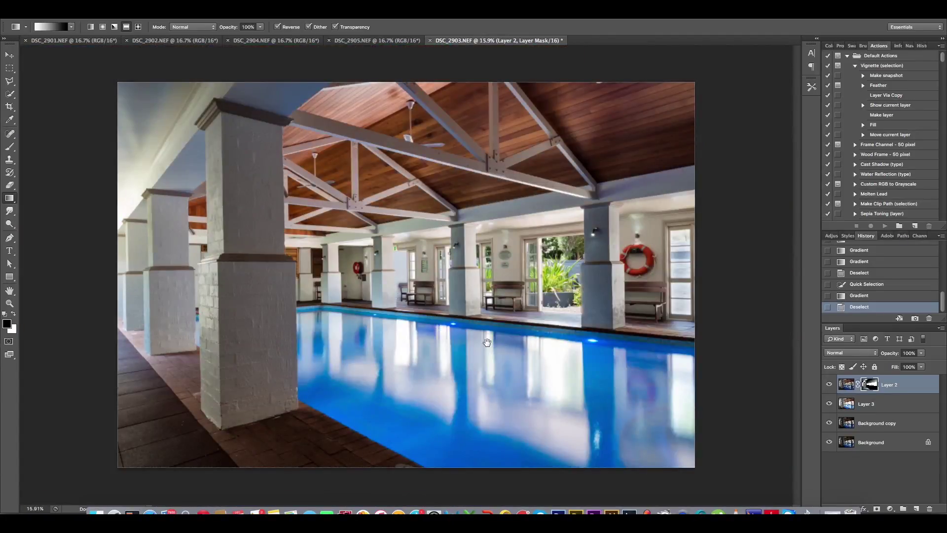
left_click(829, 404)
left_click(830, 404)
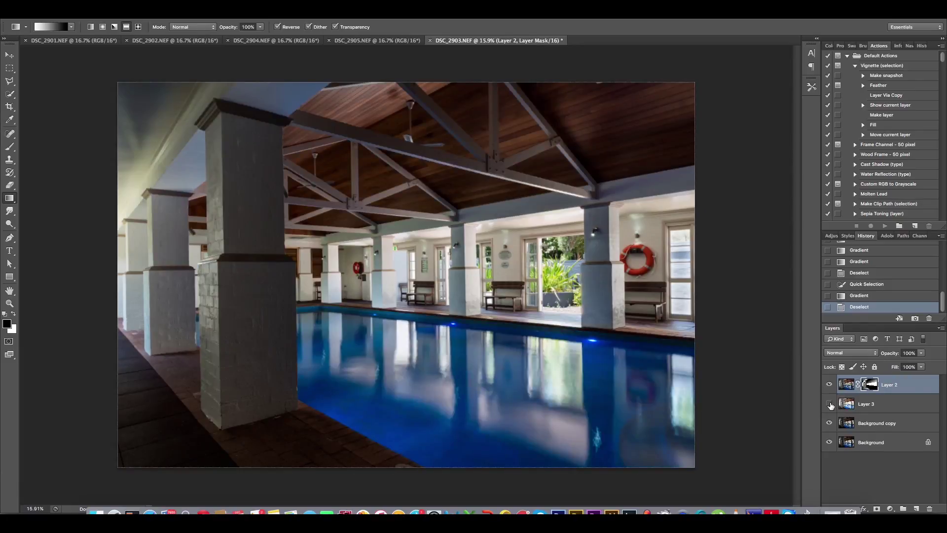
left_click(831, 406)
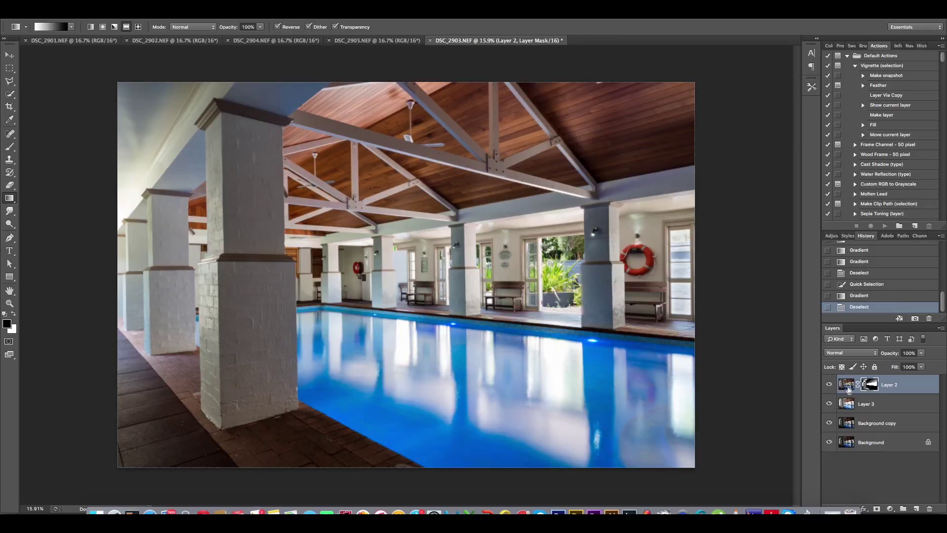
left_click(830, 404)
left_click(831, 404)
left_click(830, 402)
left_click(10, 95)
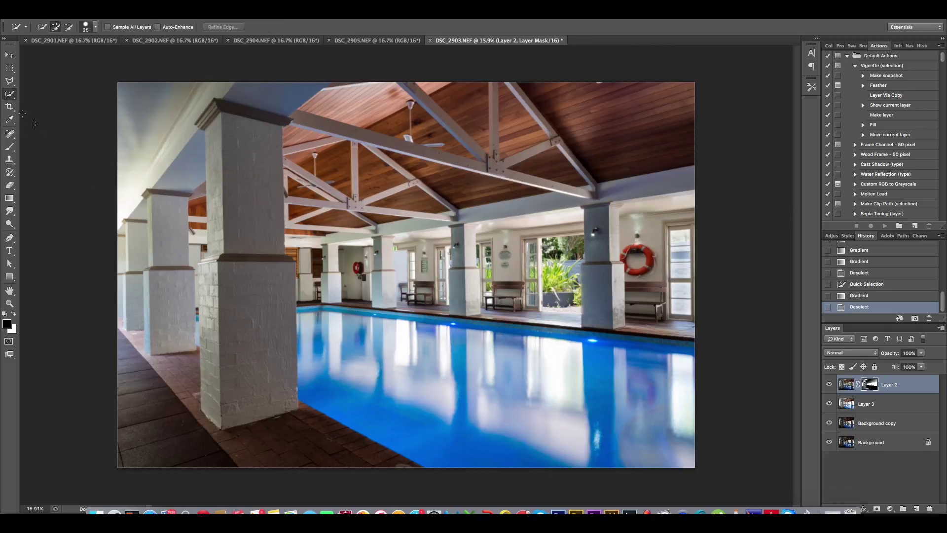
Step: Quick-select the pillar reflections in the pool, including the right-edge and narrow columns
left_click_drag(541, 344, 563, 400)
left_click_drag(563, 400, 576, 398)
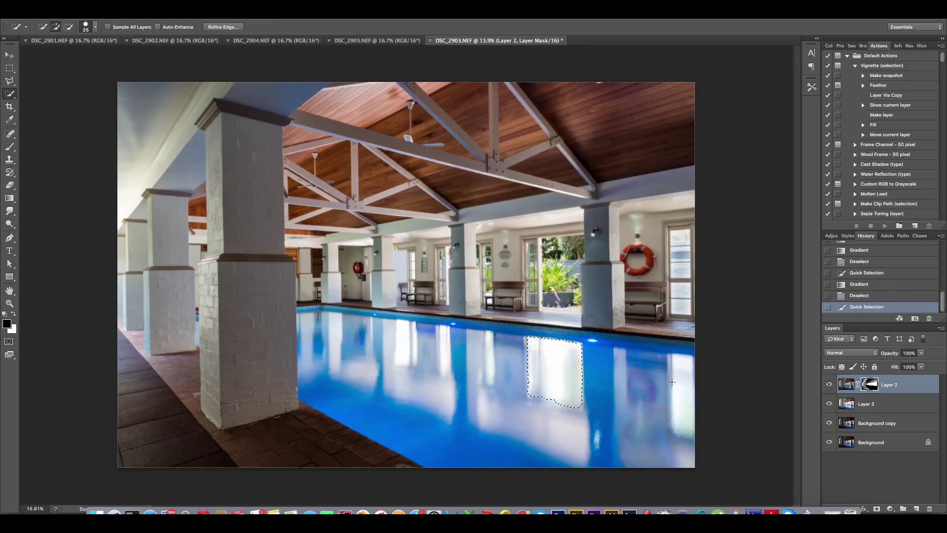
left_click_drag(681, 375, 681, 415)
left_click_drag(404, 334, 415, 335)
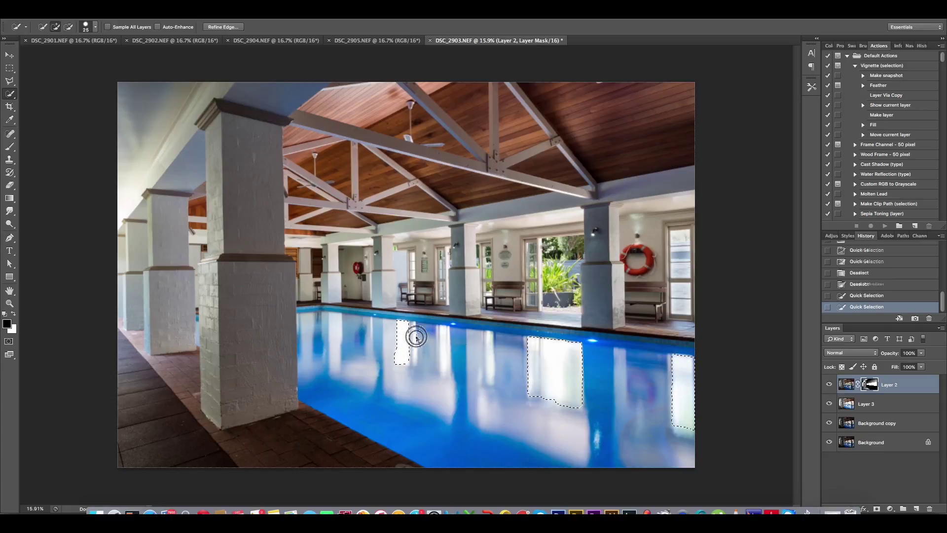
left_click(445, 341)
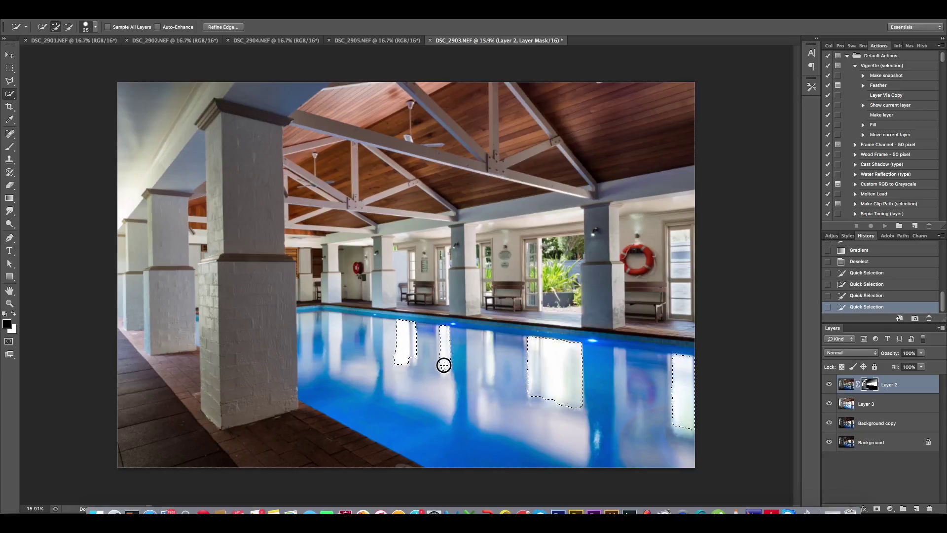
left_click(340, 327)
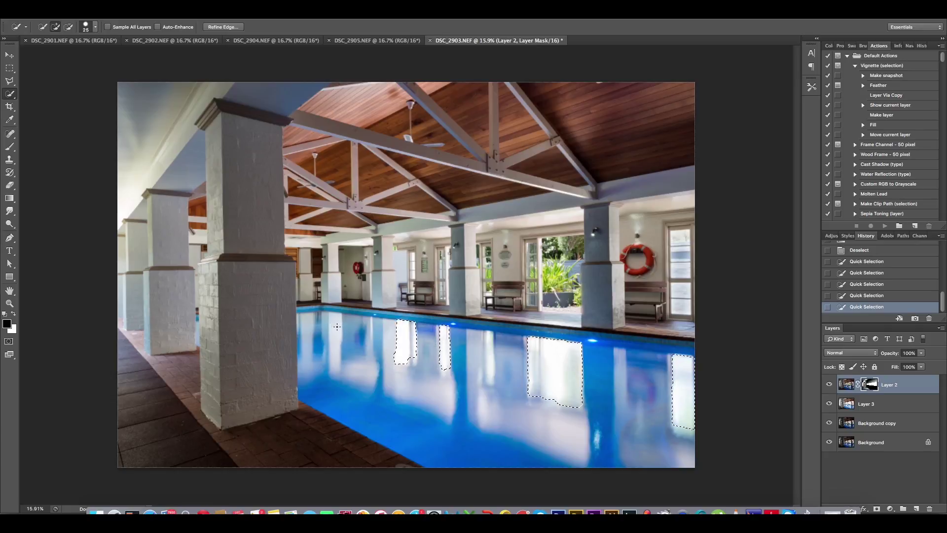
Step: Check coverage by toggling Layer 3, then add the remaining small and right-edge reflections
left_click(829, 403)
left_click(829, 404)
left_click(829, 403)
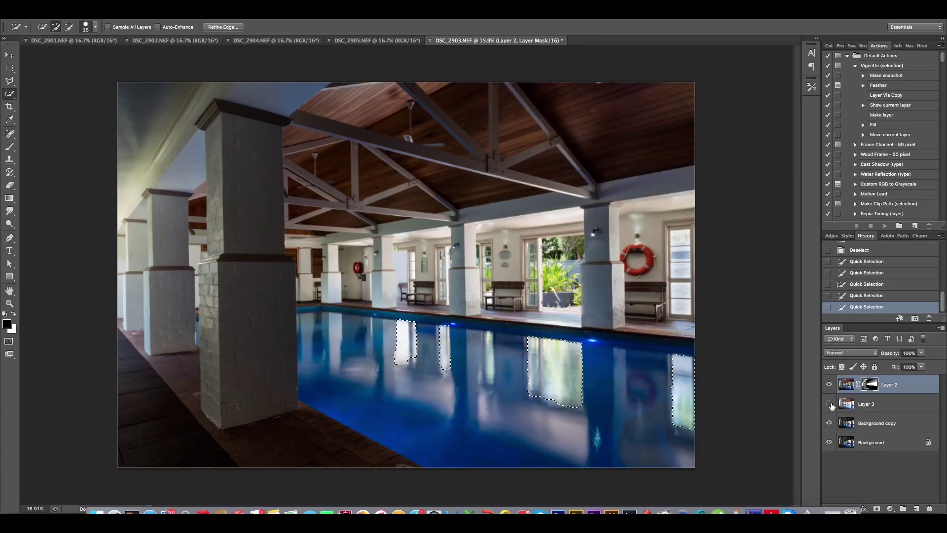
left_click(830, 404)
left_click(830, 403)
left_click(830, 404)
left_click(489, 345)
left_click_drag(488, 367, 486, 381)
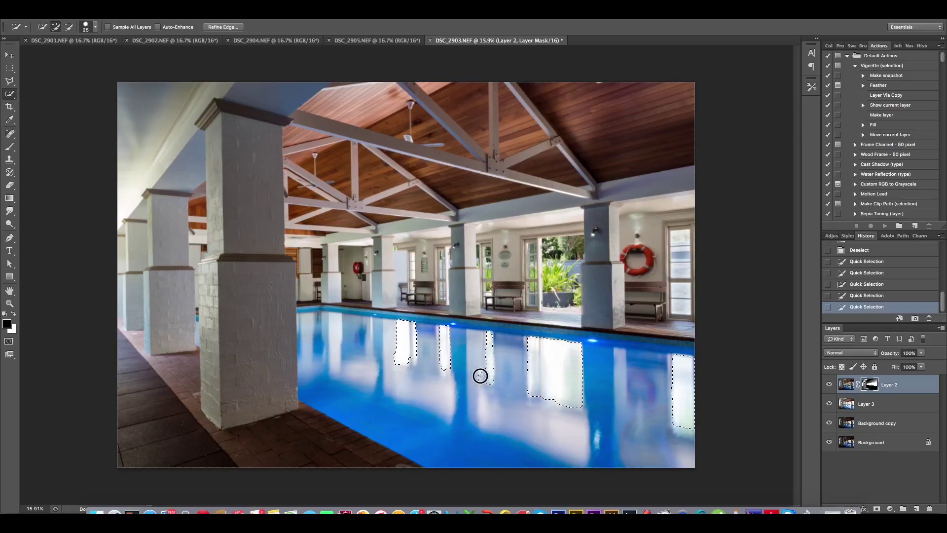
left_click_drag(679, 433, 687, 438)
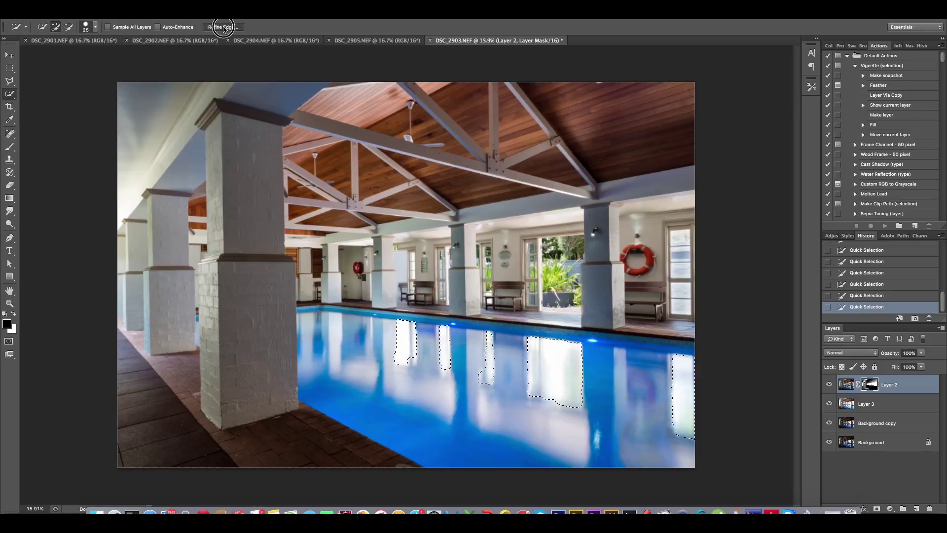
key("ctrl+alt+r")
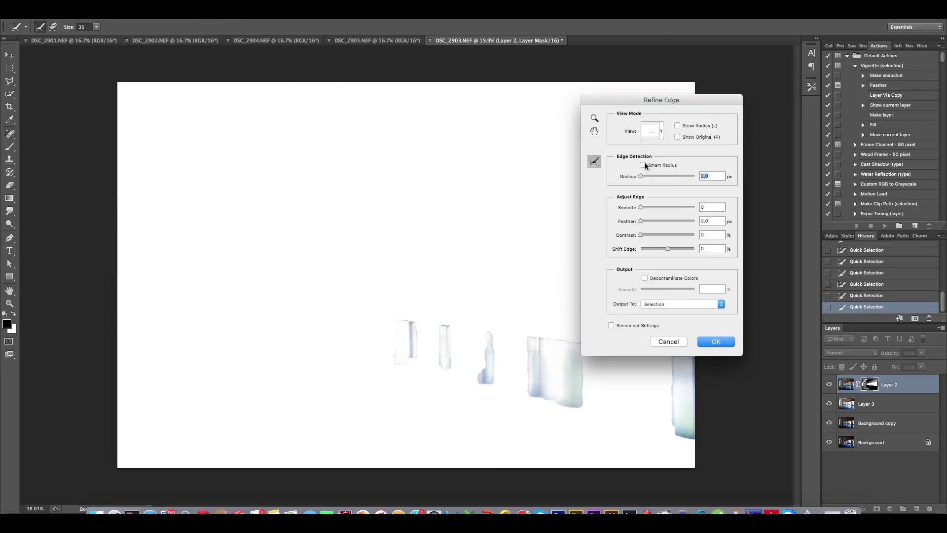
Step: Refine the reflection selection with Smart Radius, Smooth 42 and a 29.4 px feather
left_click(643, 165)
left_click_drag(640, 207, 664, 207)
left_click(666, 221)
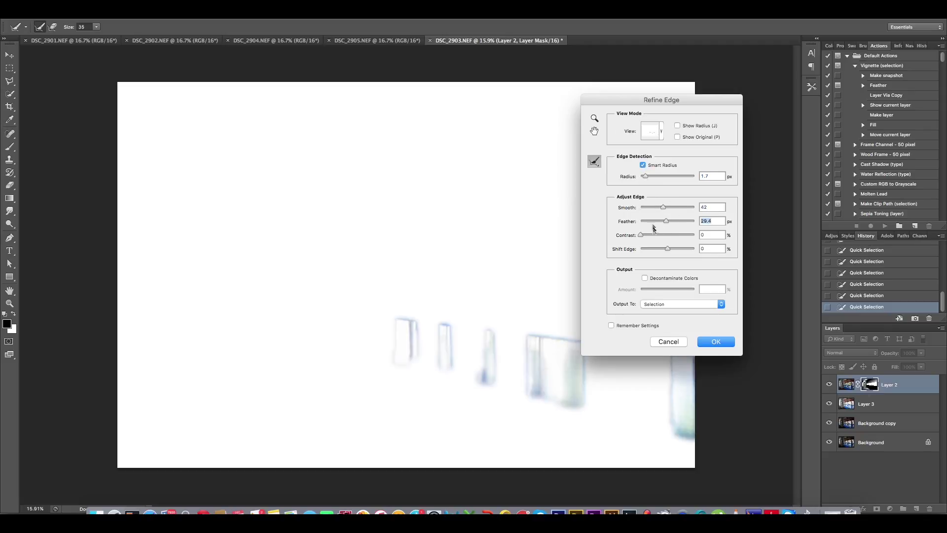
left_click(719, 345)
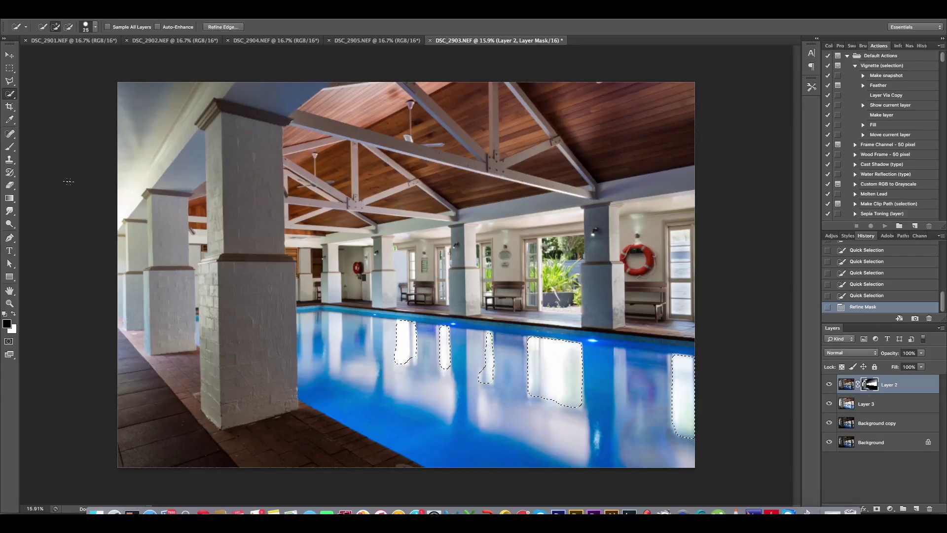
left_click(10, 198)
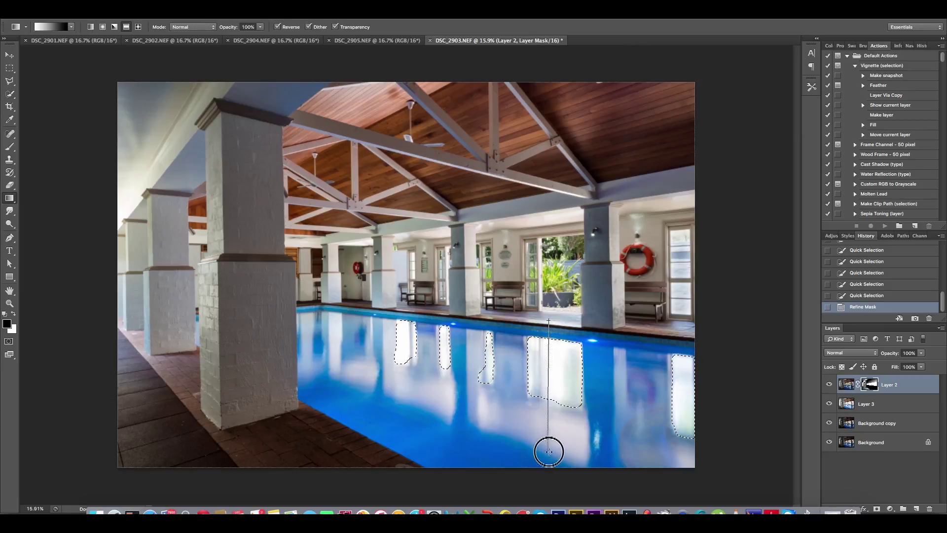
Step: Redo the mask gradient with Reverse off, running upward through the reflections, then deselect
left_click_drag(547, 324, 548, 448)
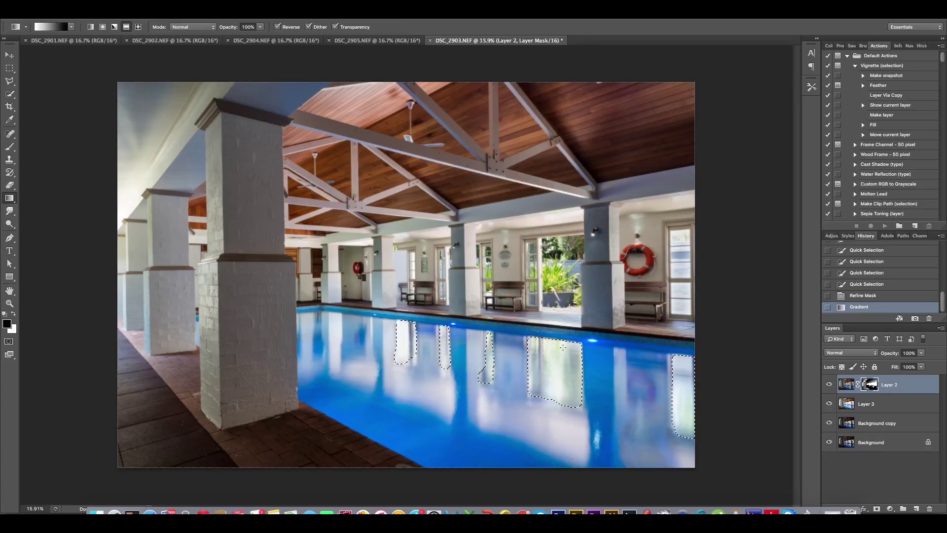
key("ctrl+z")
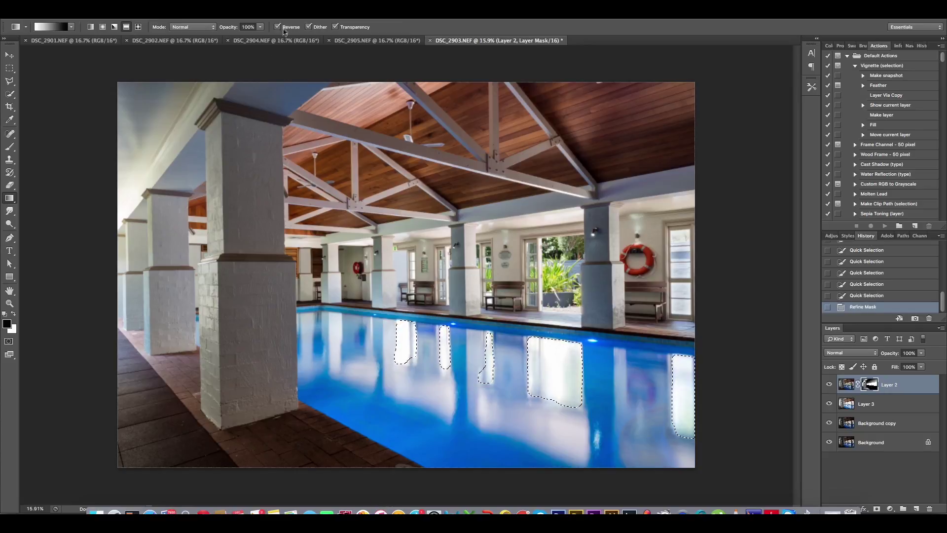
left_click(278, 27)
left_click_drag(549, 425, 550, 338)
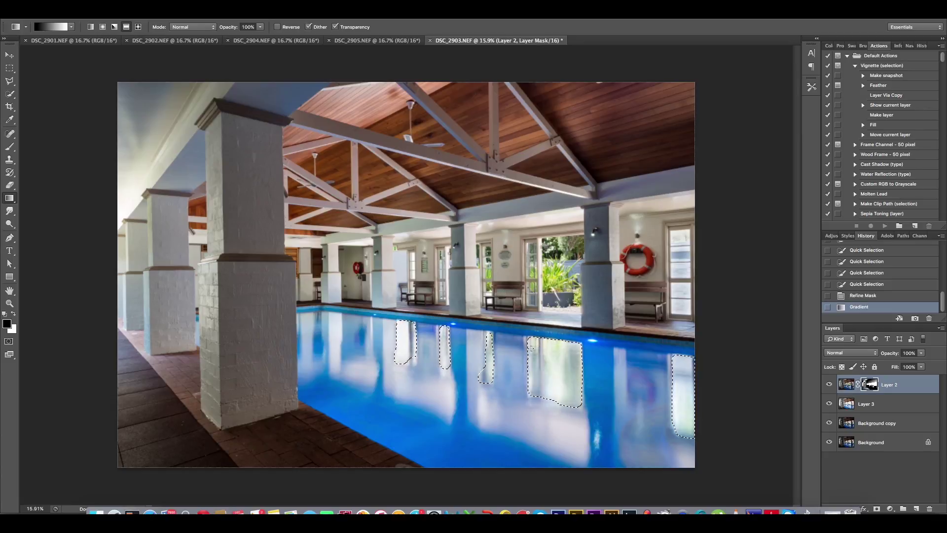
key("ctrl+d")
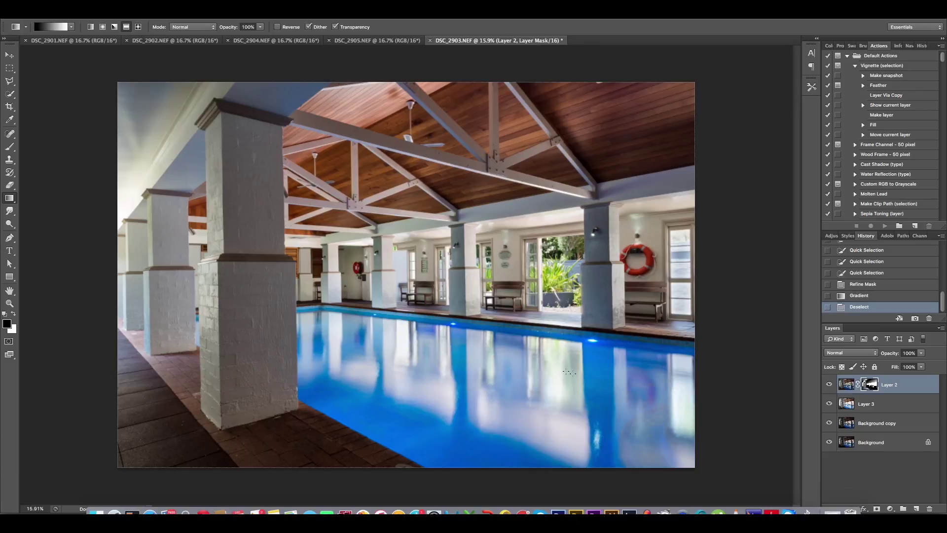
left_click(829, 404)
Step: Switch to an 800-pixel brush and zoom in on the water reflections
key("b")
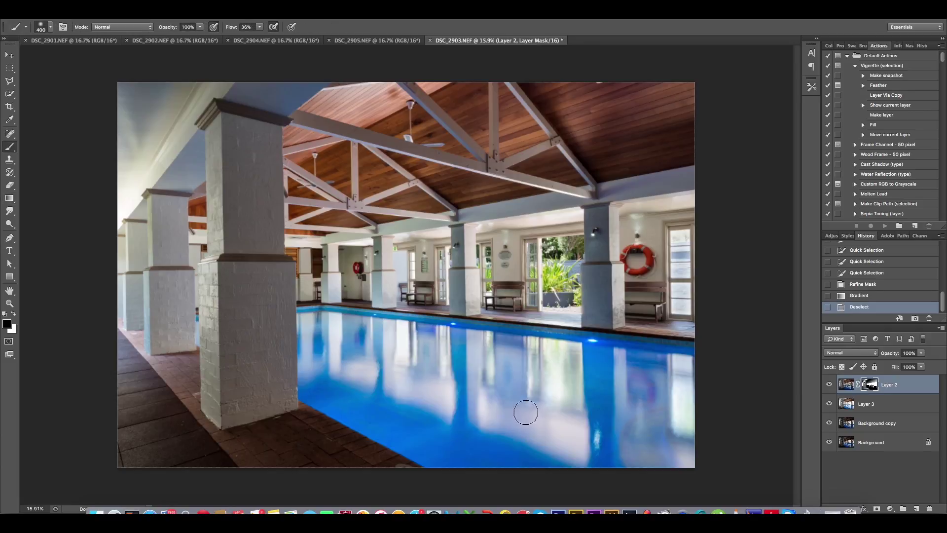
key("bracketright")
key("bracketright")
key("bracketright")
scroll(620, 374, "up", 3)
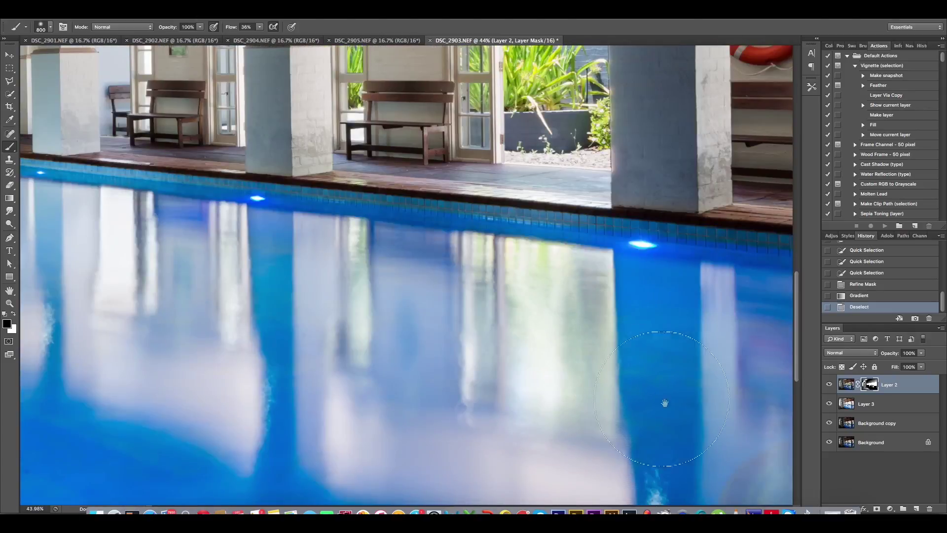
left_click_drag(612, 376, 556, 212)
scroll(537, 148, "up", 3)
mouse_move(537, 148)
left_mouse_down()
mouse_move(584, 249)
mouse_move(616, 293)
left_mouse_up()
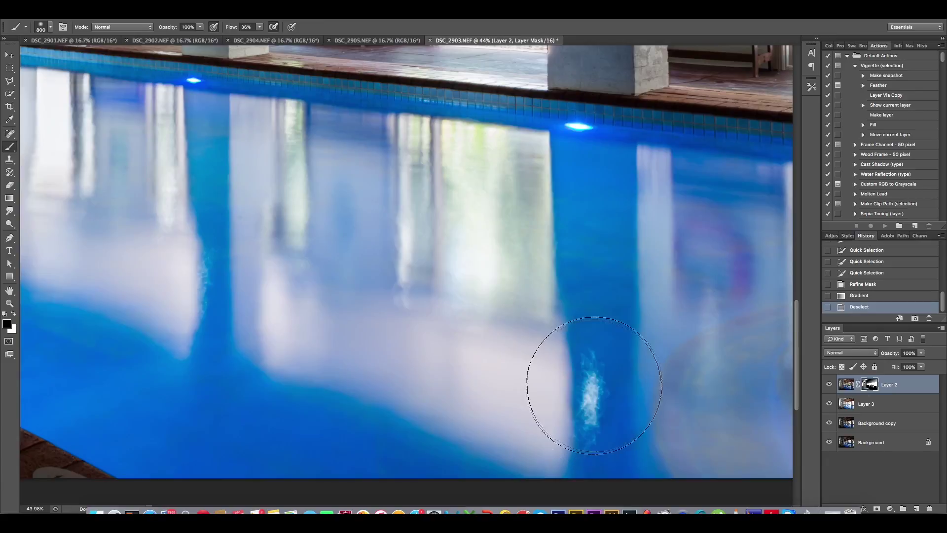
Step: Toggle Layer 3 repeatedly to compare the reflections, then pan to the benches and pool edge
left_click(829, 403)
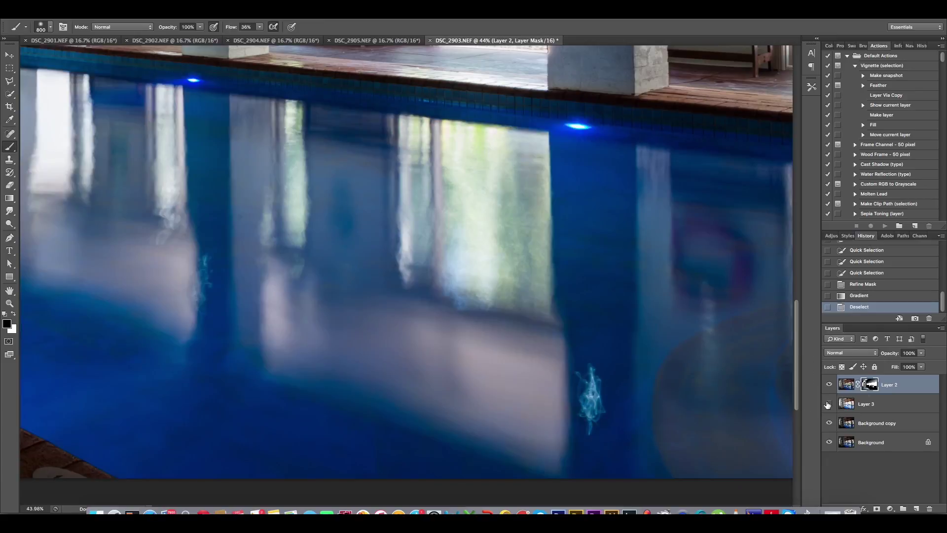
left_click(829, 404)
left_click(829, 404)
left_click(828, 404)
left_click(830, 404)
left_click(830, 404)
left_click(829, 404)
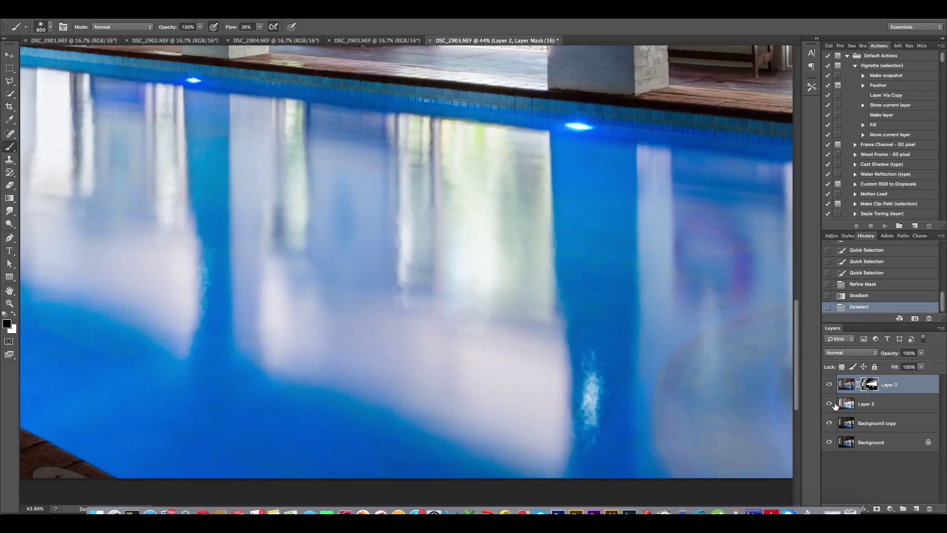
left_click(829, 404)
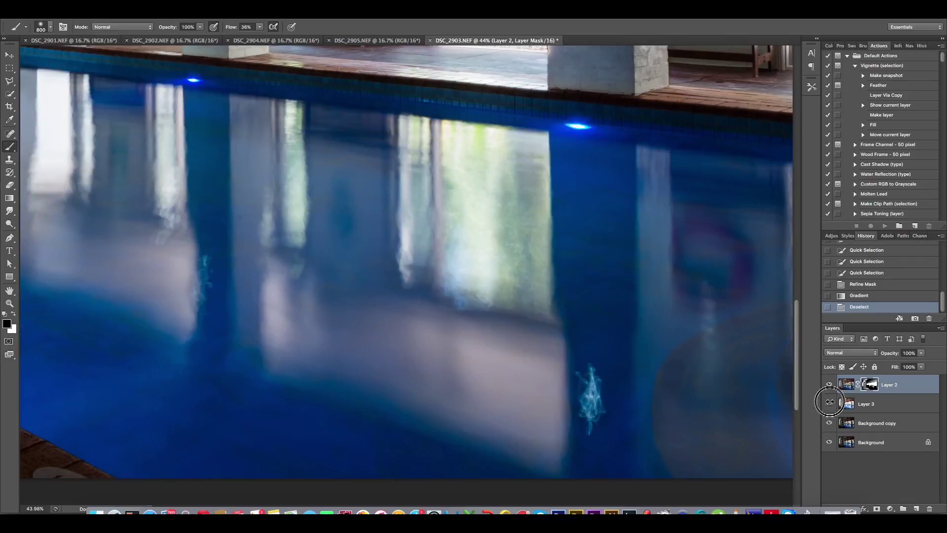
left_click(829, 404)
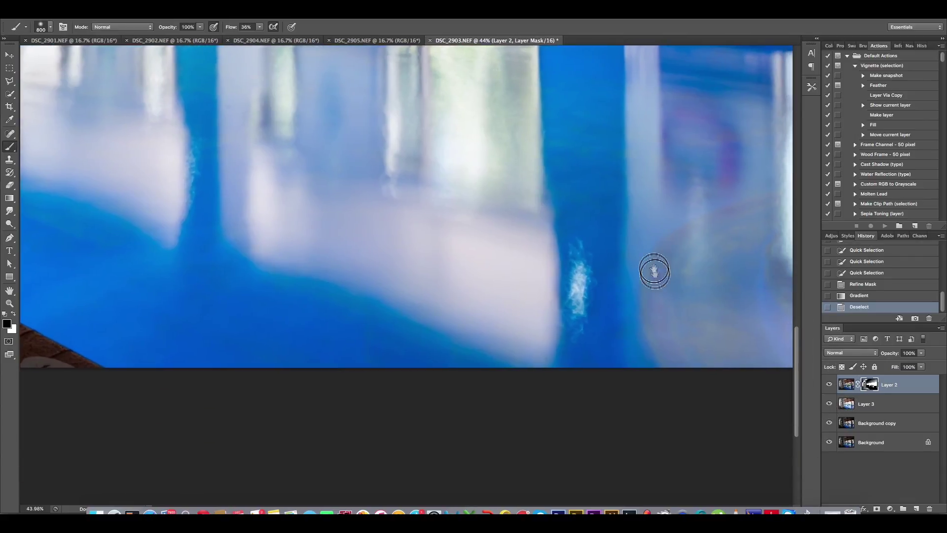
left_click_drag(656, 271, 665, 325)
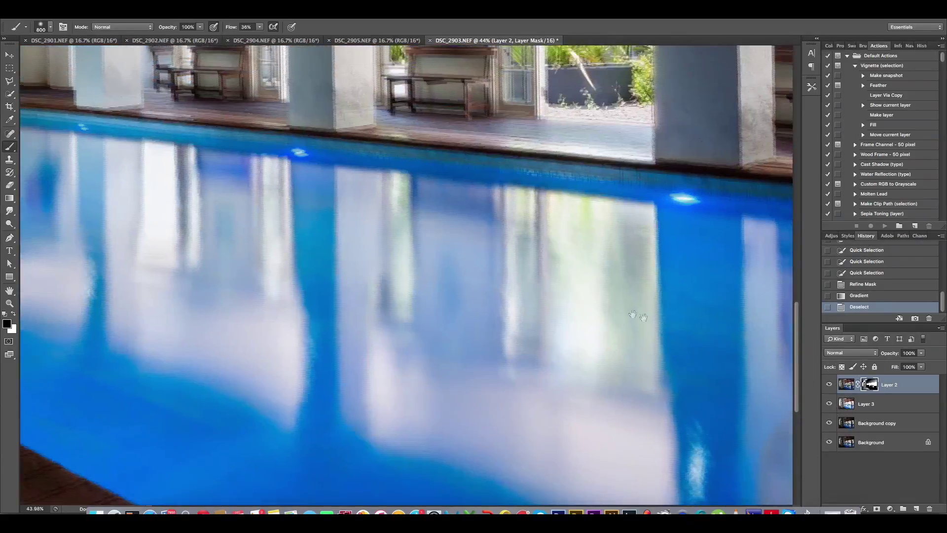
mouse_move(559, 296)
left_mouse_down()
mouse_move(650, 274)
mouse_move(535, 265)
left_mouse_up()
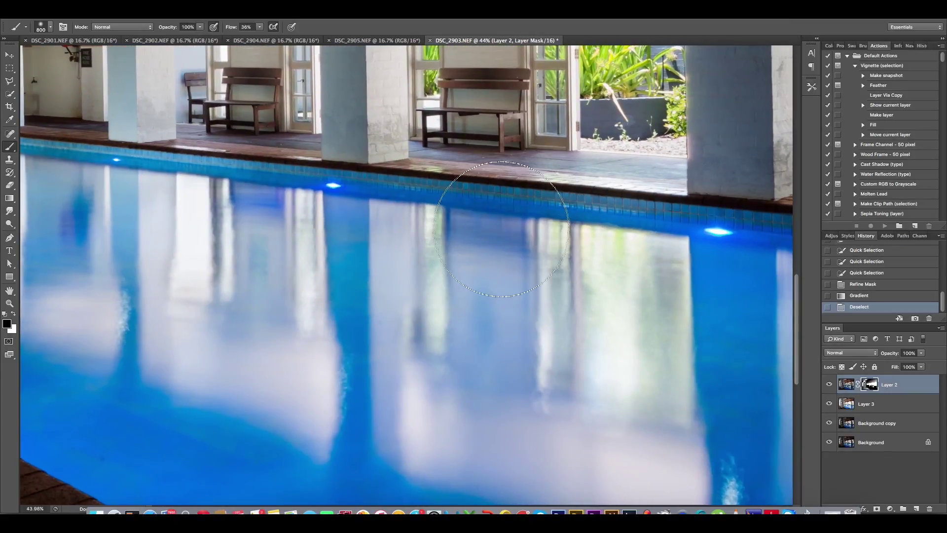
Step: Set brush flow 34% and opacity 73%, then paint Layer 2's mask over pool-edge tiles and reflections
left_click(260, 27)
left_click_drag(260, 38, 258, 37)
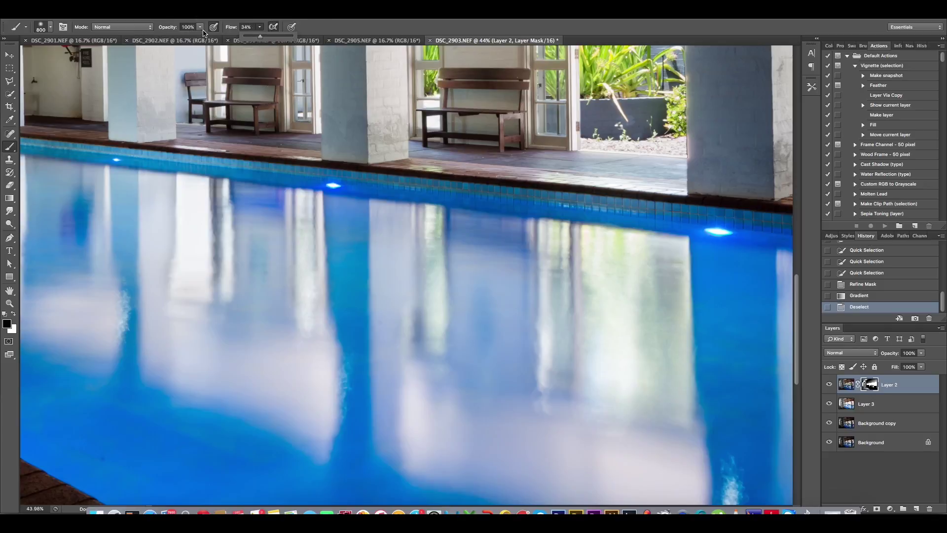
left_click_drag(200, 27, 188, 38)
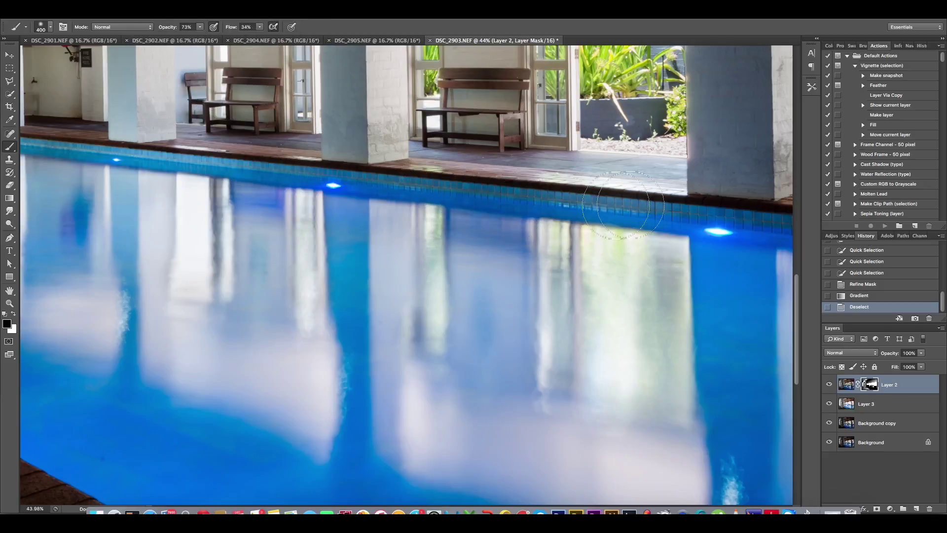
key("bracketright")
mouse_move(501, 222)
left_mouse_down()
mouse_move(476, 232)
mouse_move(513, 224)
left_mouse_up()
left_click_drag(538, 394, 503, 391)
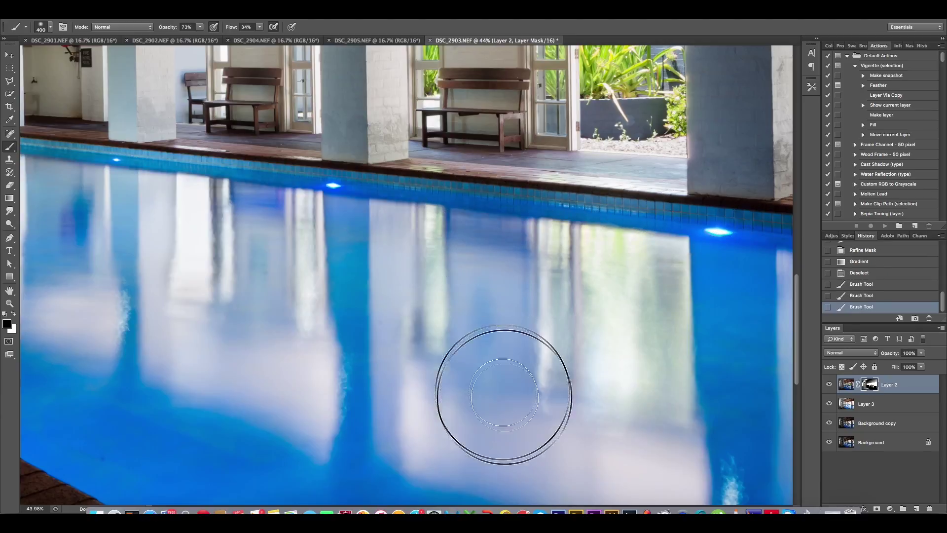
left_click_drag(771, 380, 642, 448)
left_click_drag(497, 344, 660, 398)
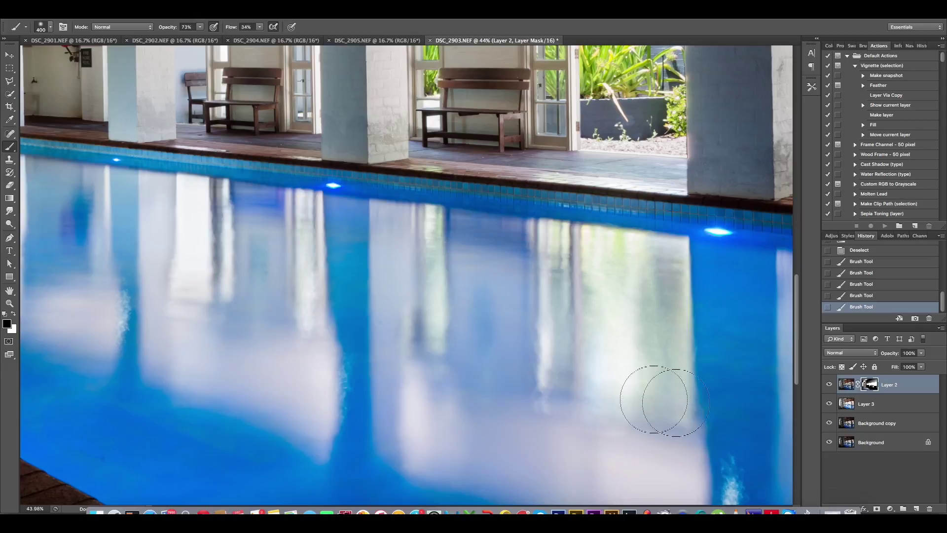
left_click_drag(465, 345, 407, 343)
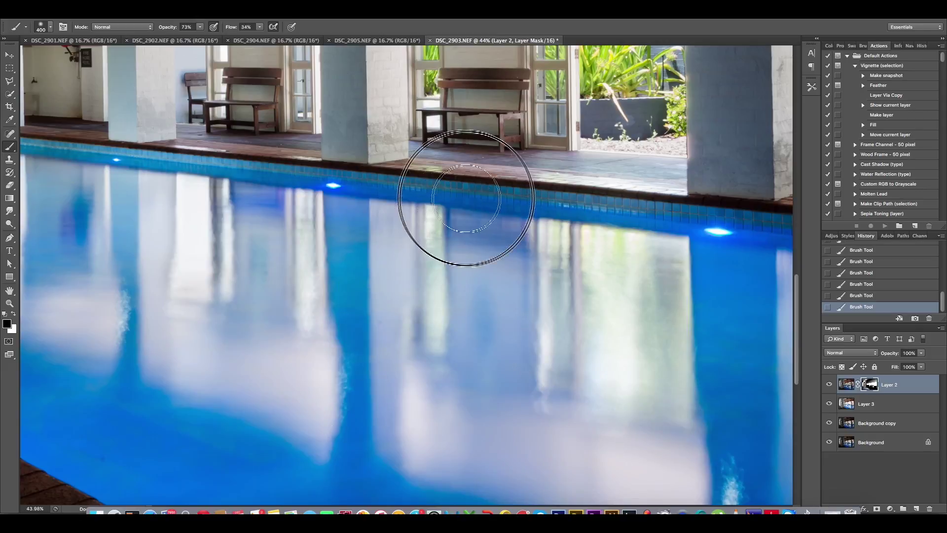
Step: Touch up the mask near the left pillar with a smaller brush, compare Layer 2, and zoom out
left_click_drag(291, 222, 494, 211)
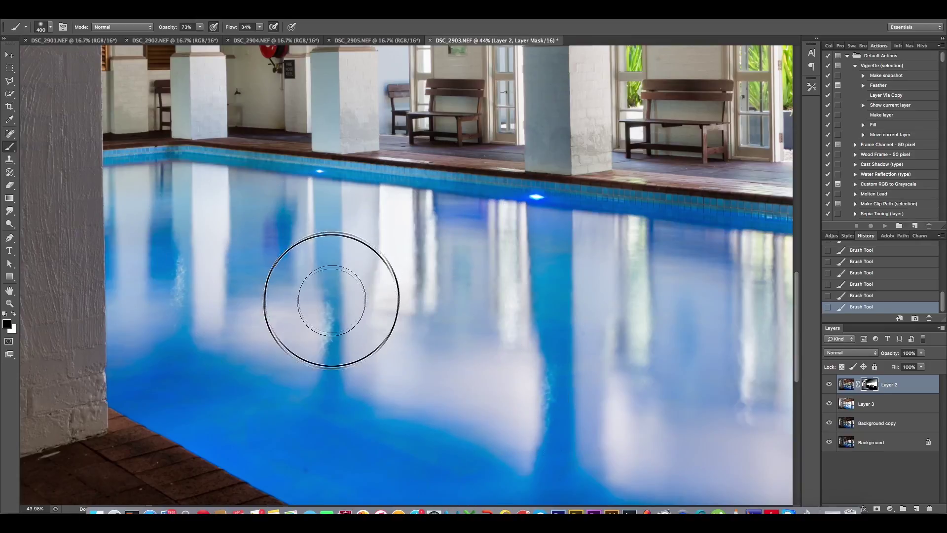
key("bracketleft")
key("bracketleft")
key("bracketleft")
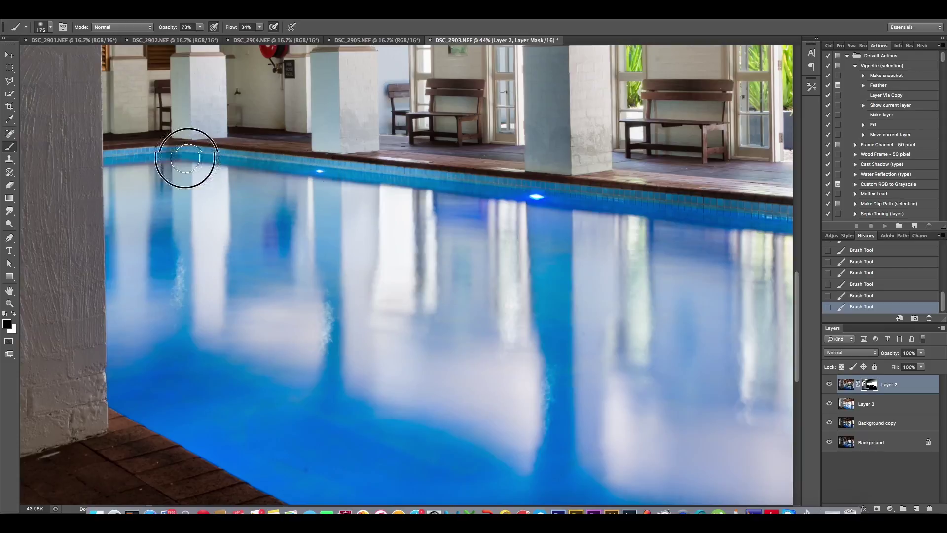
scroll(261, 202, "down", 5)
scroll(269, 243, "right", 10)
scroll(269, 244, "left", 1)
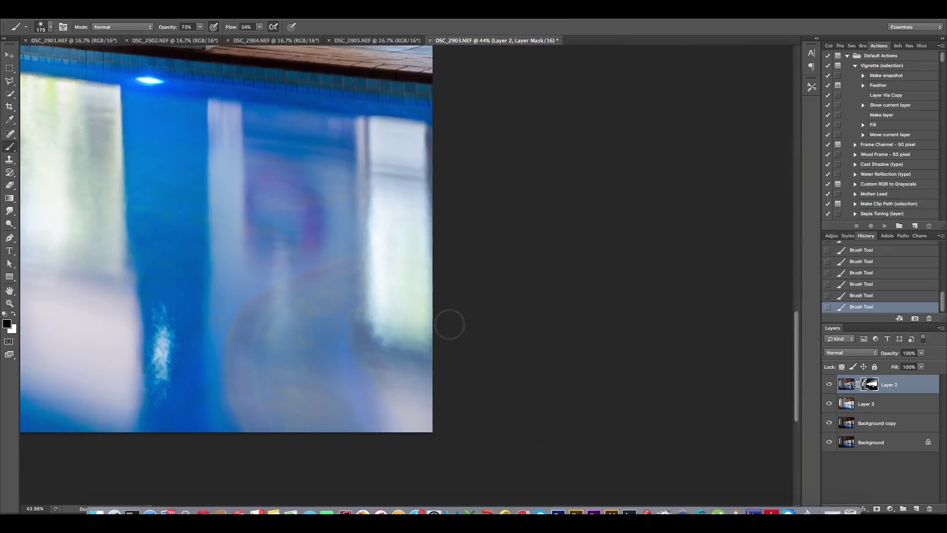
left_click(830, 384)
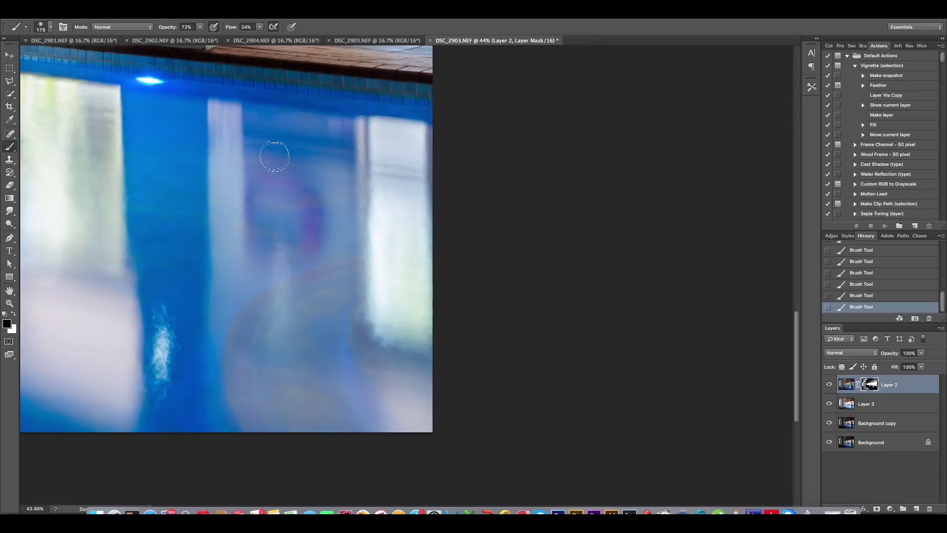
key("bracketright")
key("bracketright")
key("bracketright")
key("bracketright")
key("bracketright")
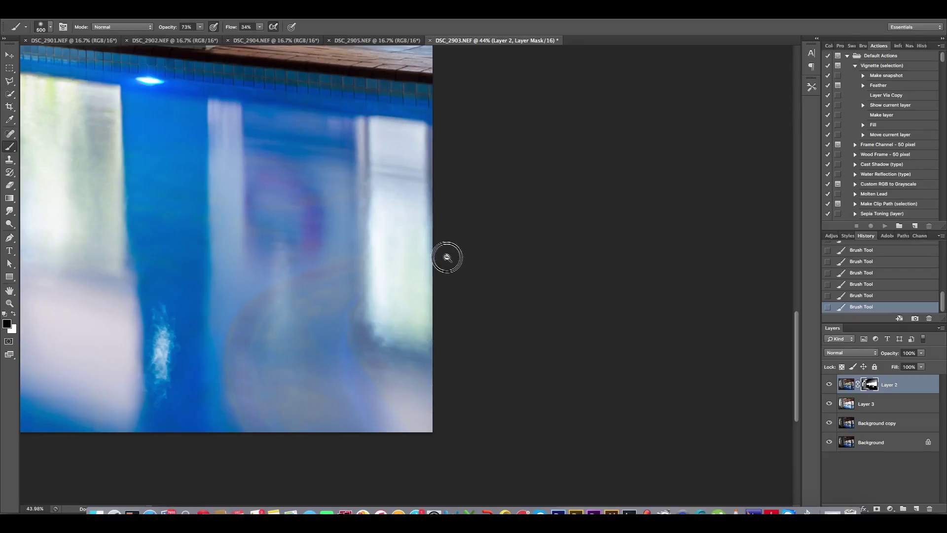
left_click(389, 270, "alt")
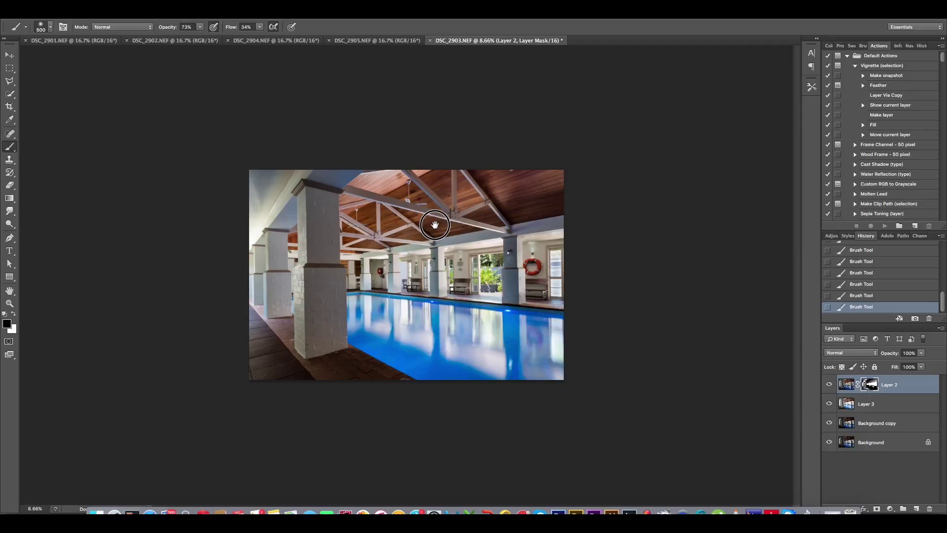
Step: Zoom in slightly, compare Layer 2 on and off, and target its pixels instead of its mask
key("ctrl+plus")
key("ctrl+plus")
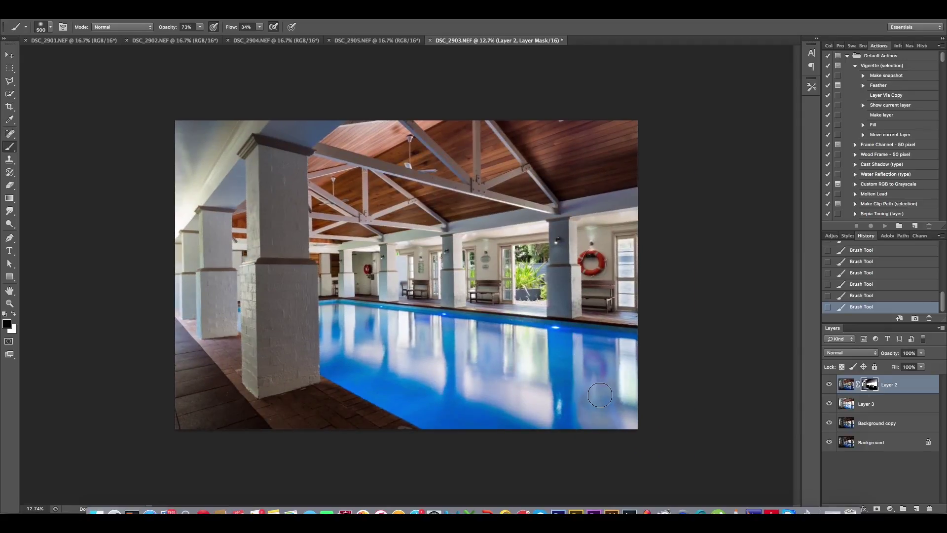
left_click(830, 384)
left_click(830, 385)
key("ctrl+2")
Step: Add a Levels adjustment layer with the white input point at 252
left_click(890, 508)
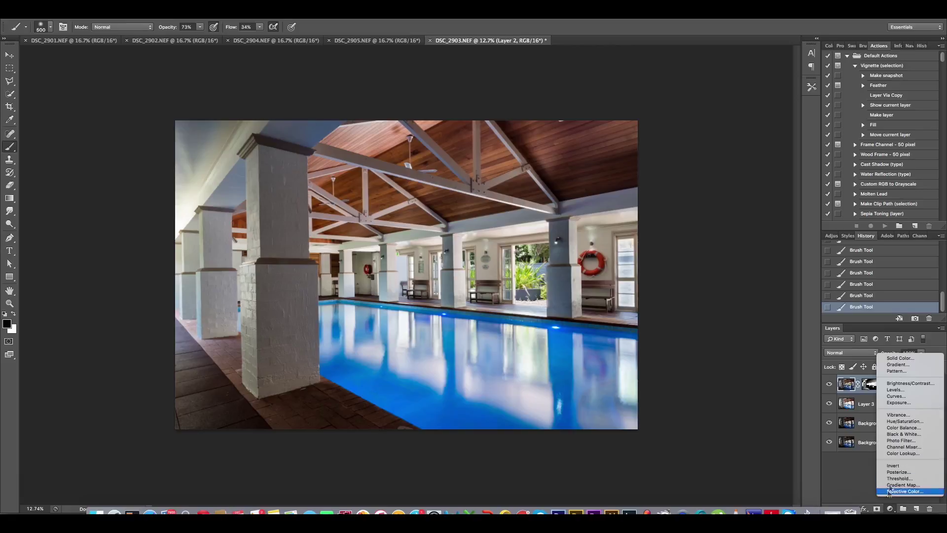
left_click(897, 391)
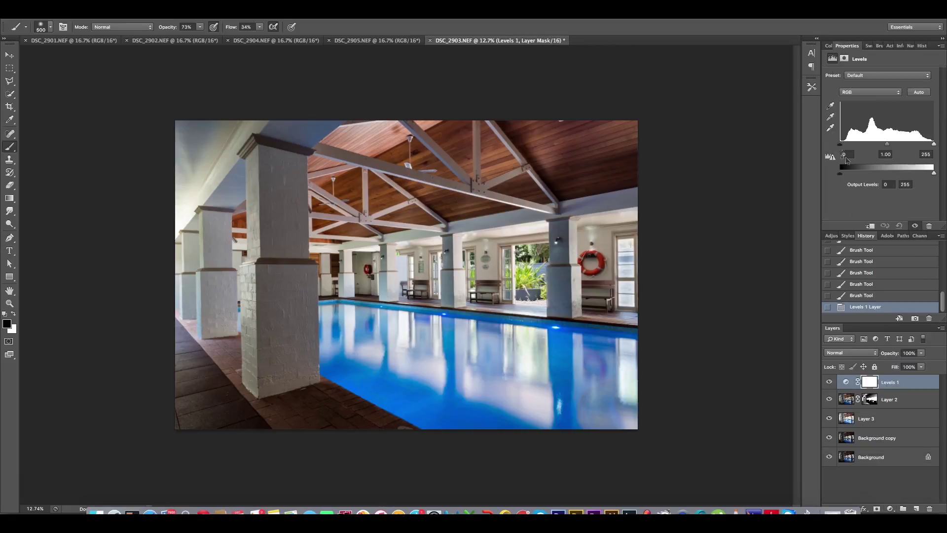
left_click_drag(933, 143, 933, 144)
Step: Add a Curves adjustment with a shadow point near 65/66 and compare it on and off
left_click(891, 509)
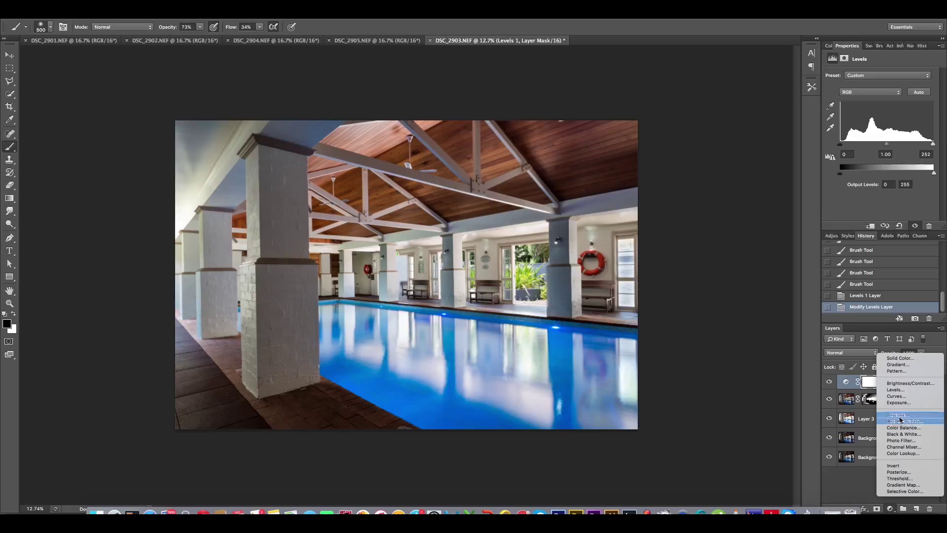
left_click(904, 399)
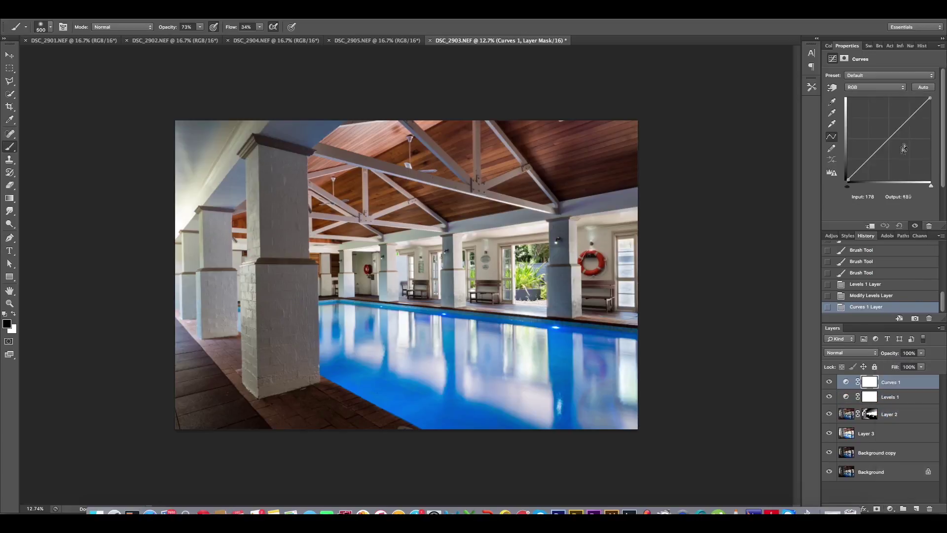
left_click(907, 114)
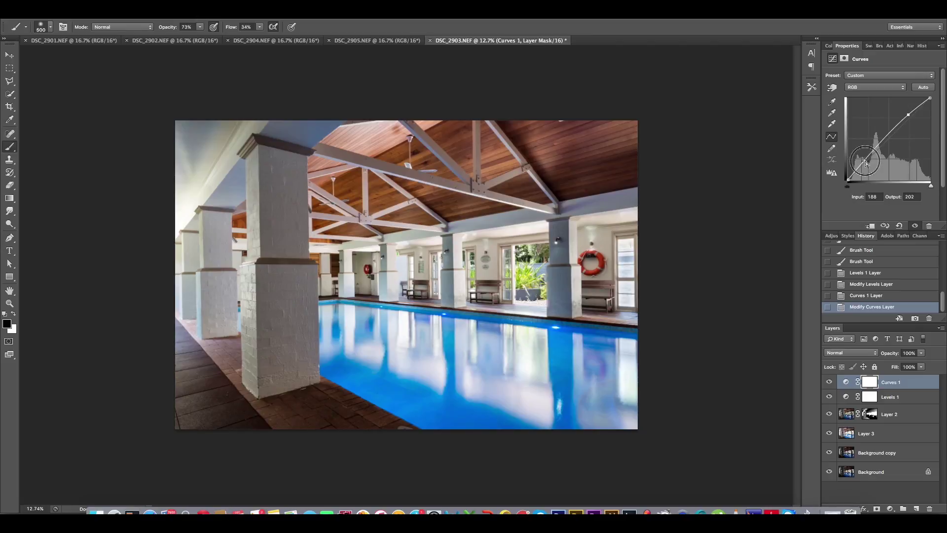
left_click_drag(864, 162, 869, 162)
left_click_drag(868, 159, 868, 159)
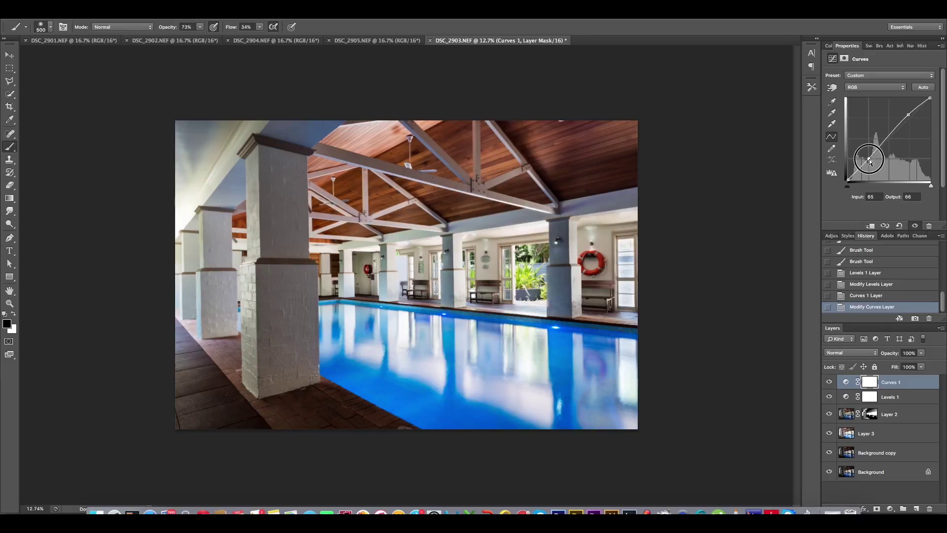
left_click(829, 382)
left_click(829, 383)
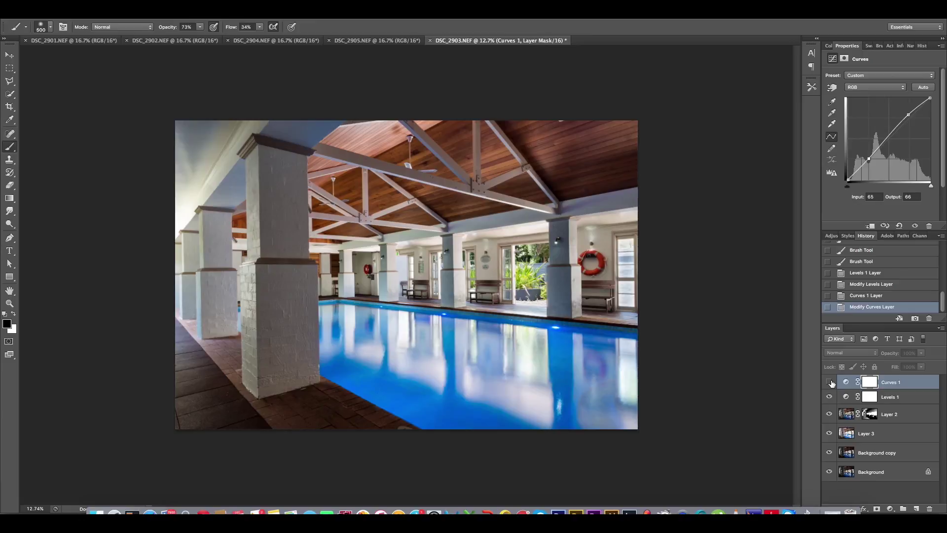
Step: Add a curve highlight point at 186/205 to lift the brights and compare the result
left_click_drag(907, 115, 916, 114)
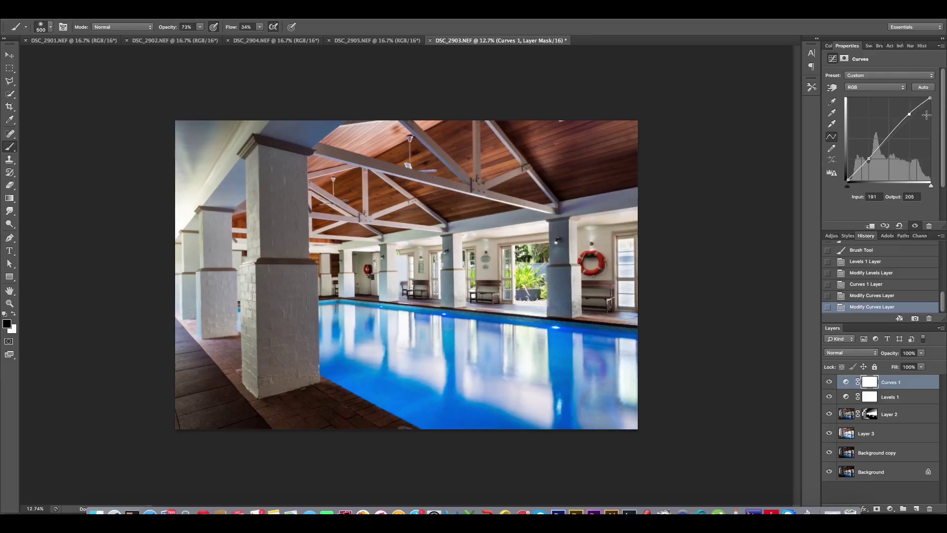
left_click_drag(916, 114, 914, 114)
left_click(830, 381)
left_click(830, 382)
left_click(891, 508)
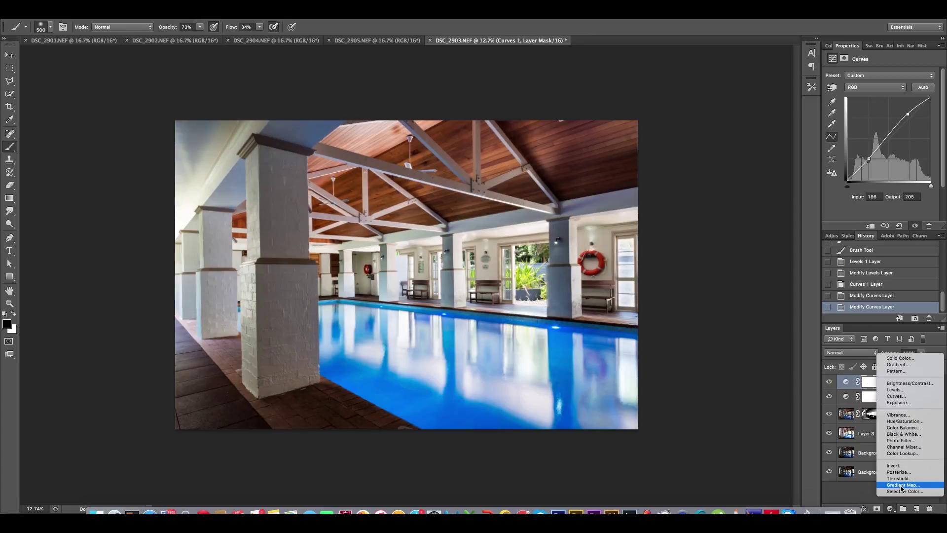
left_click(908, 485)
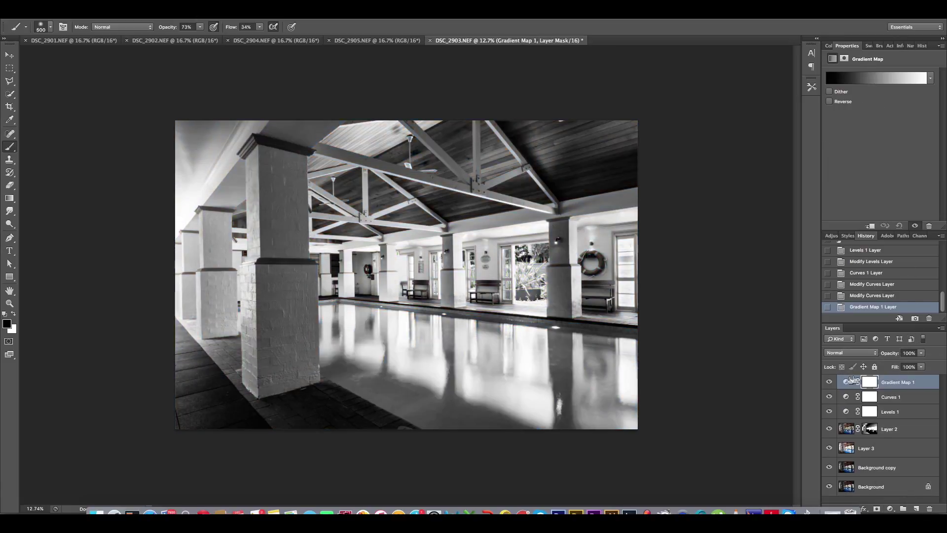
Step: Set the Gradient Map's blend mode to Soft Light
left_click(869, 356)
left_click(854, 454)
left_click(868, 81)
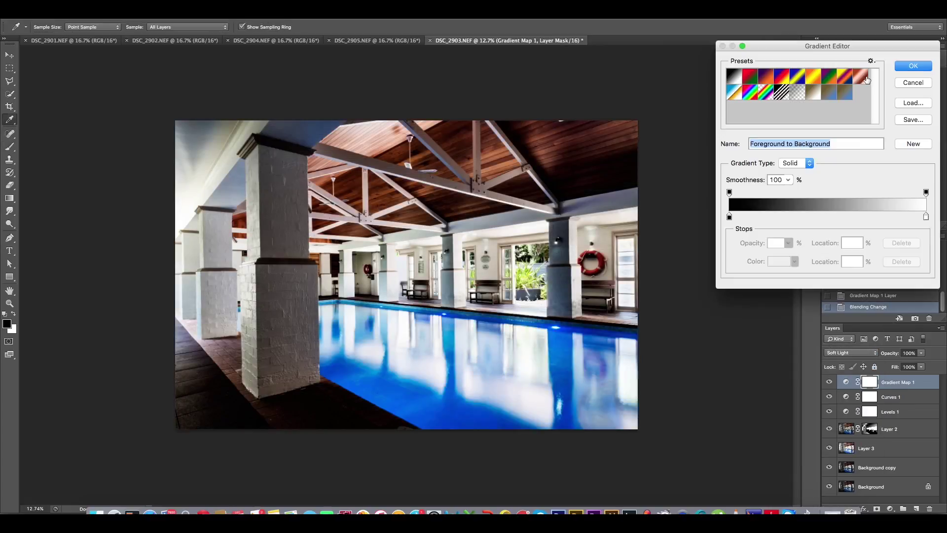
Step: Make the gradient's dark stop a warm grey-brown, 6f6a51
left_click(730, 218)
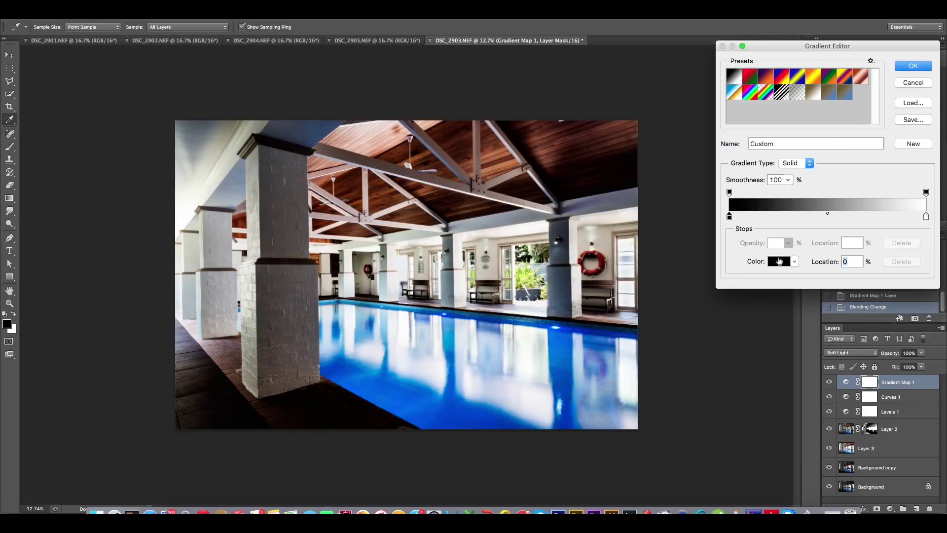
left_click(779, 261)
mouse_move(703, 355)
left_mouse_down()
mouse_move(687, 353)
mouse_move(671, 367)
left_mouse_up()
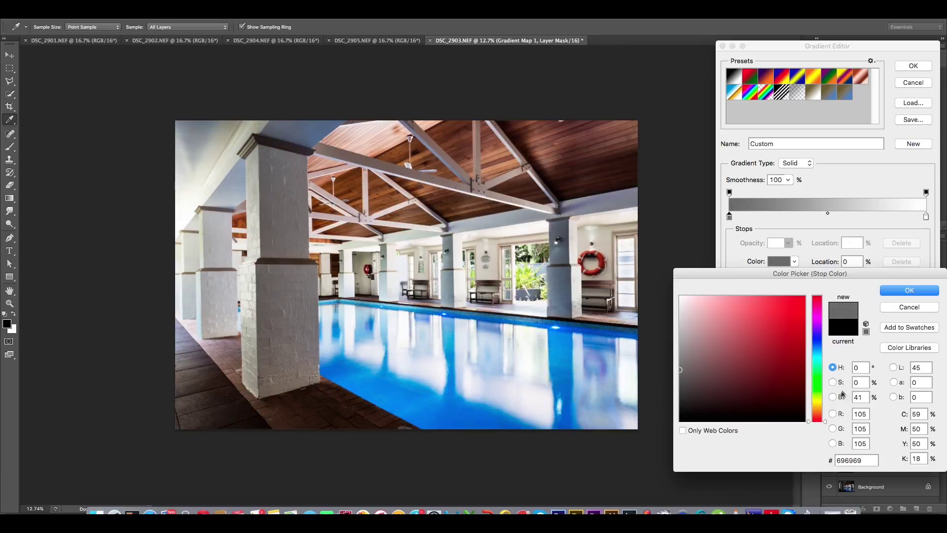
left_click(819, 404)
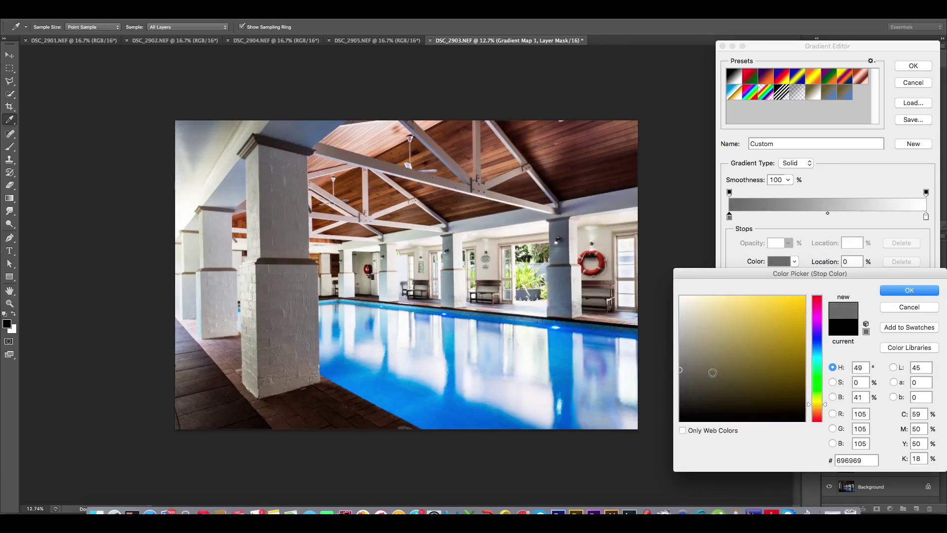
left_click(713, 373)
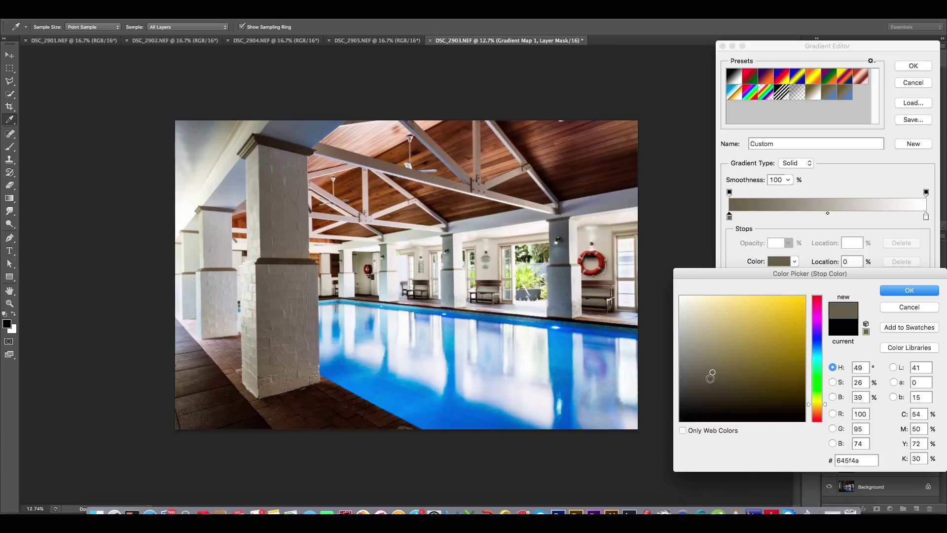
left_click(713, 366)
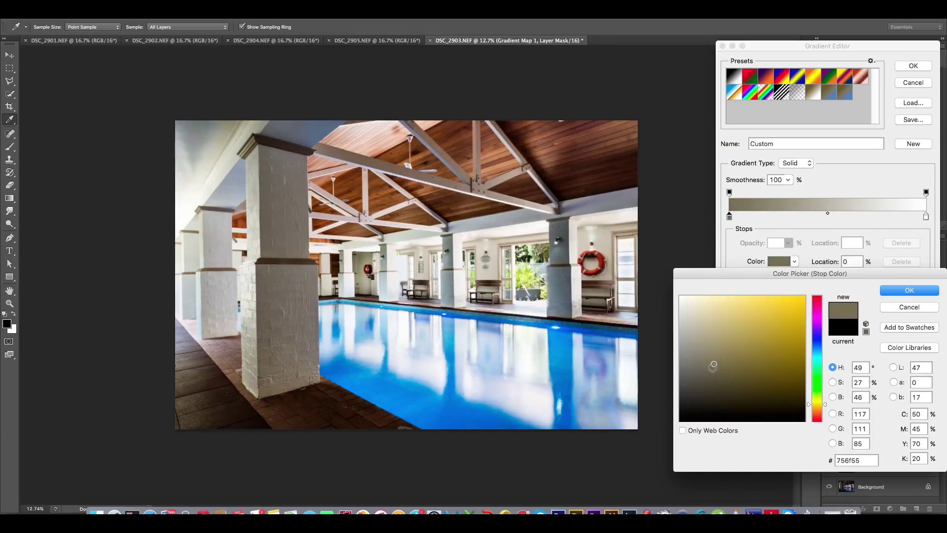
left_click(713, 367)
left_click(905, 292)
Step: Set the gradient's light end stop to pale blue b8cce0
left_click(926, 216)
left_click(779, 262)
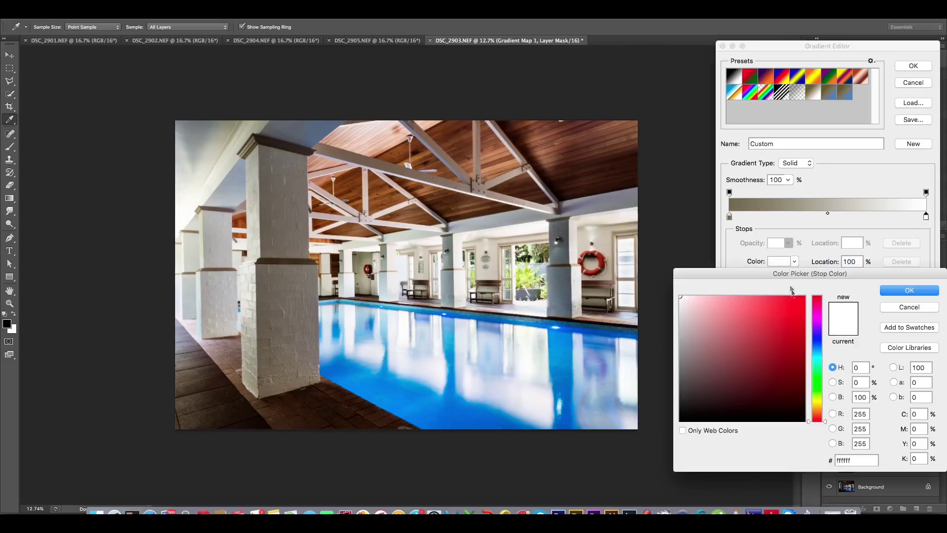
left_click(817, 349)
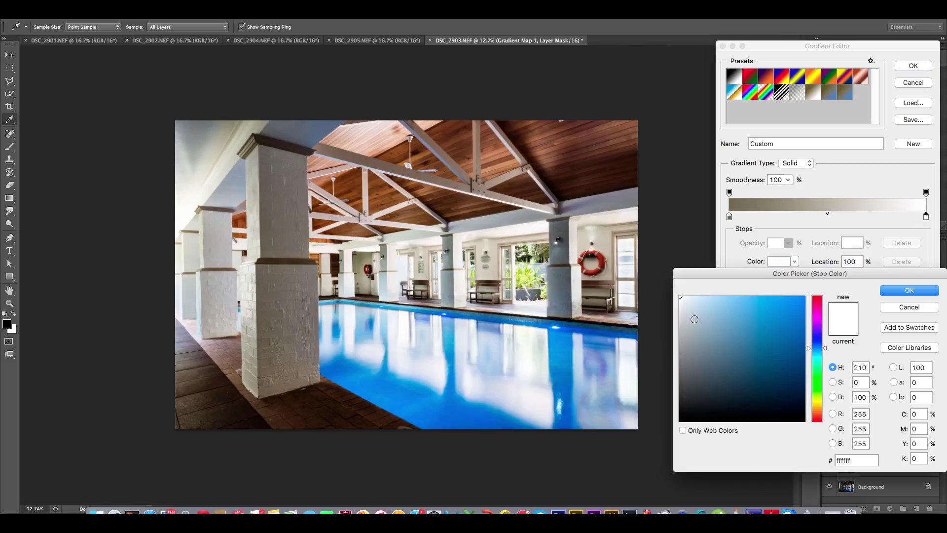
left_click(699, 311)
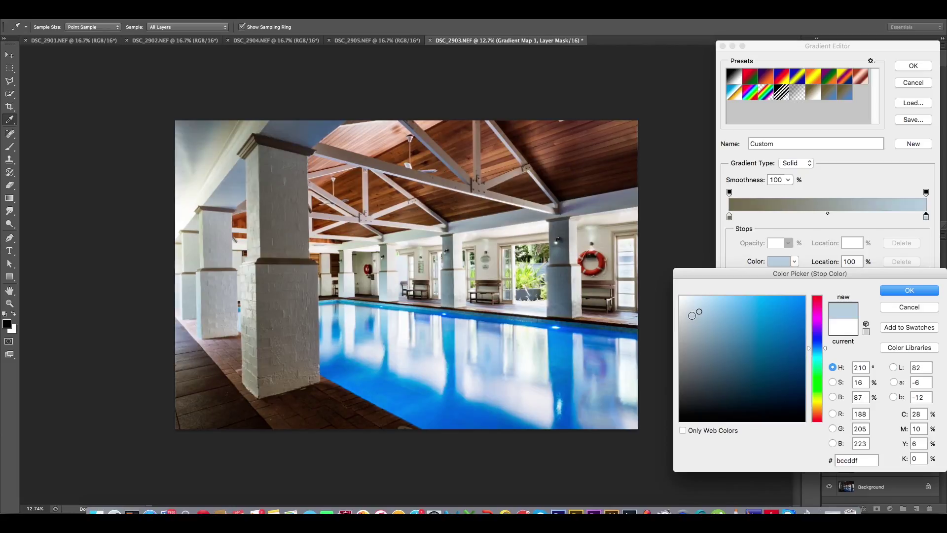
left_click_drag(699, 312, 705, 307)
left_click(708, 330)
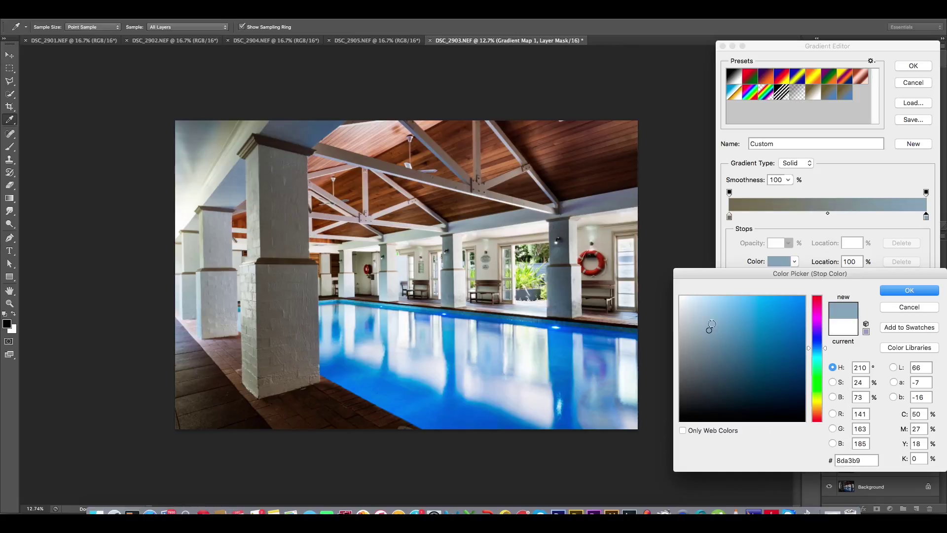
left_click(709, 319)
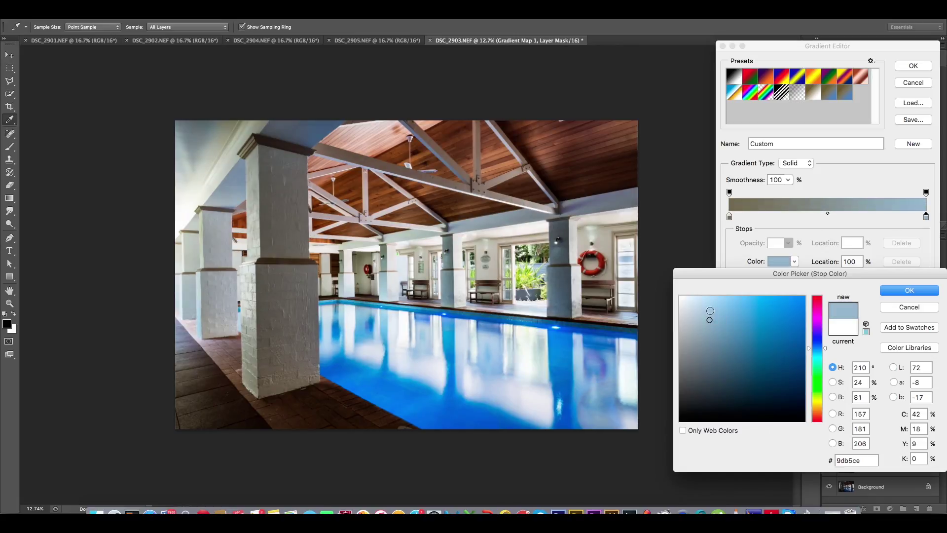
left_click(711, 312)
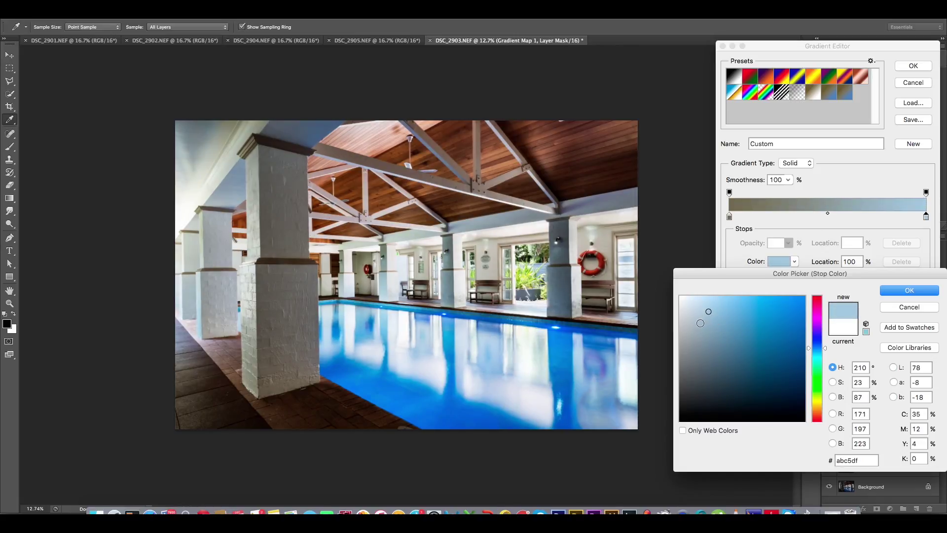
left_click(702, 313)
left_click(910, 292)
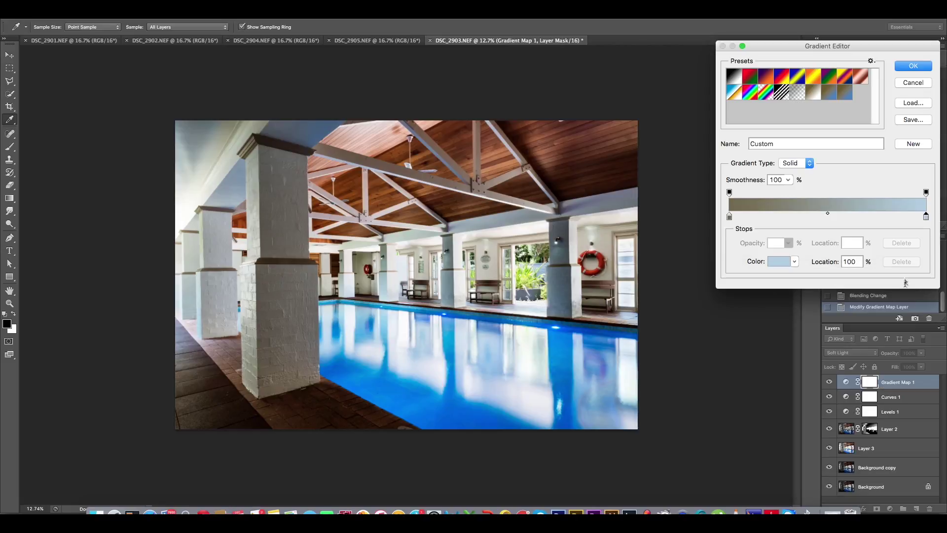
Step: Add a 50% midpoint stop in warm grey #babbb2 and apply the gradient
left_click(828, 219)
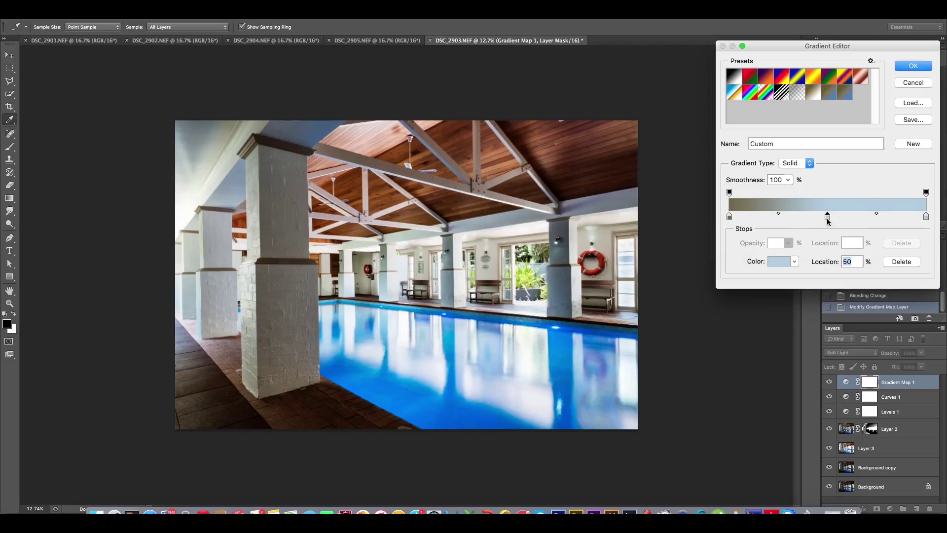
left_click(779, 262)
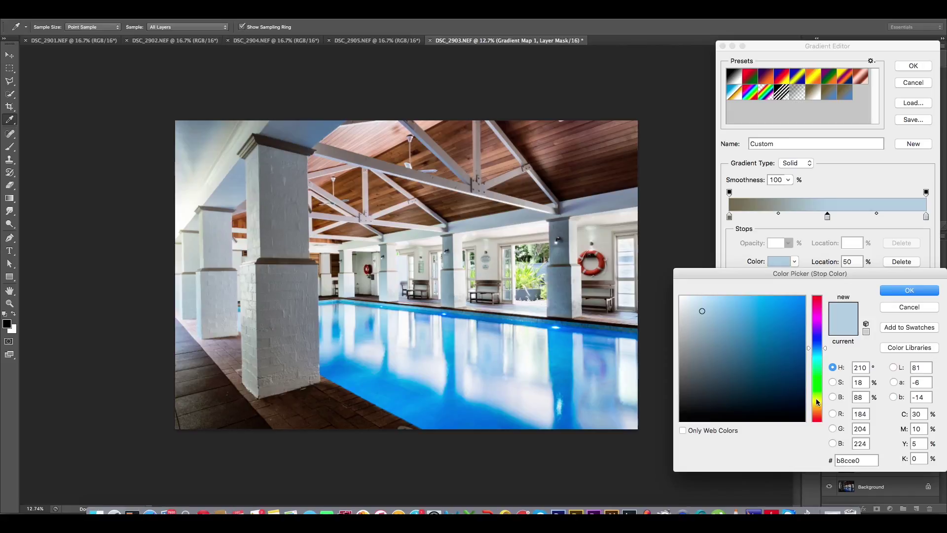
left_click(817, 400)
left_click_drag(691, 337, 680, 329)
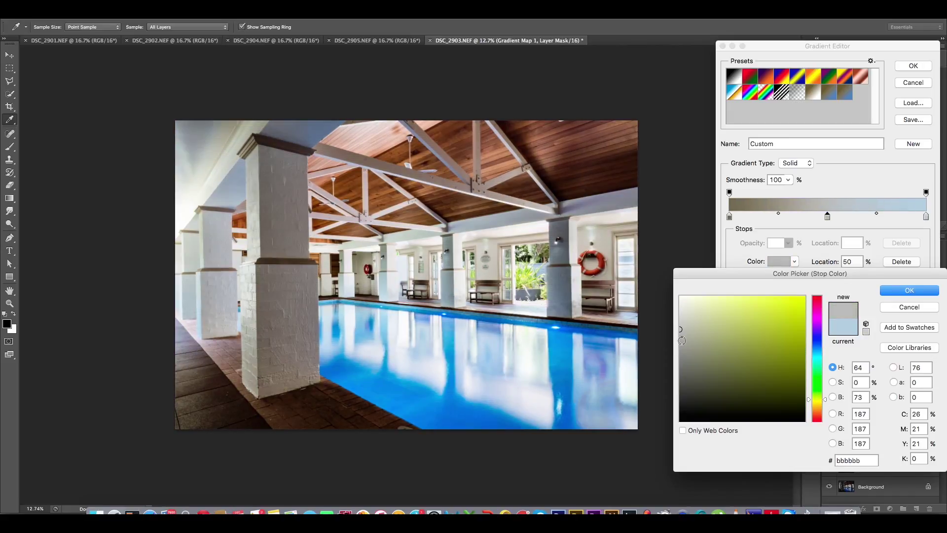
left_click(687, 328)
left_click(685, 330)
left_click(910, 291)
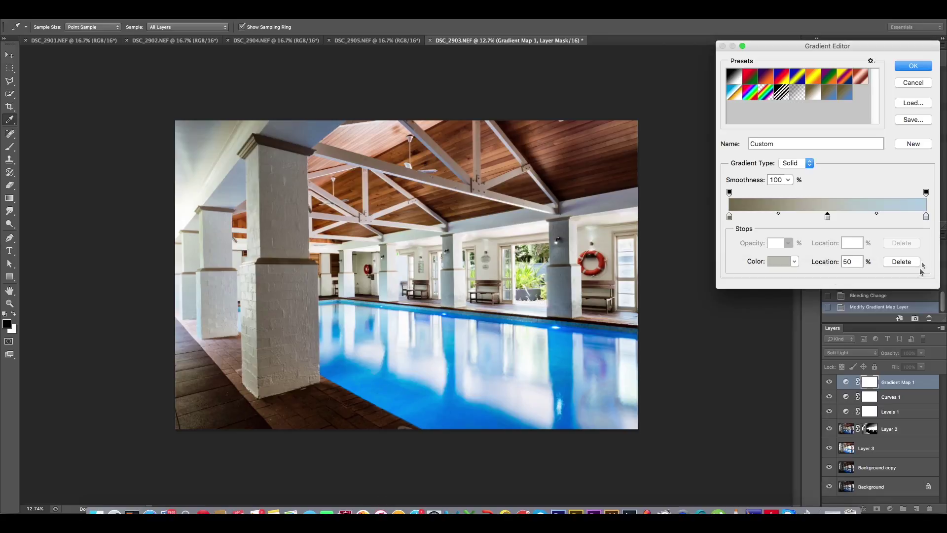
left_click(914, 66)
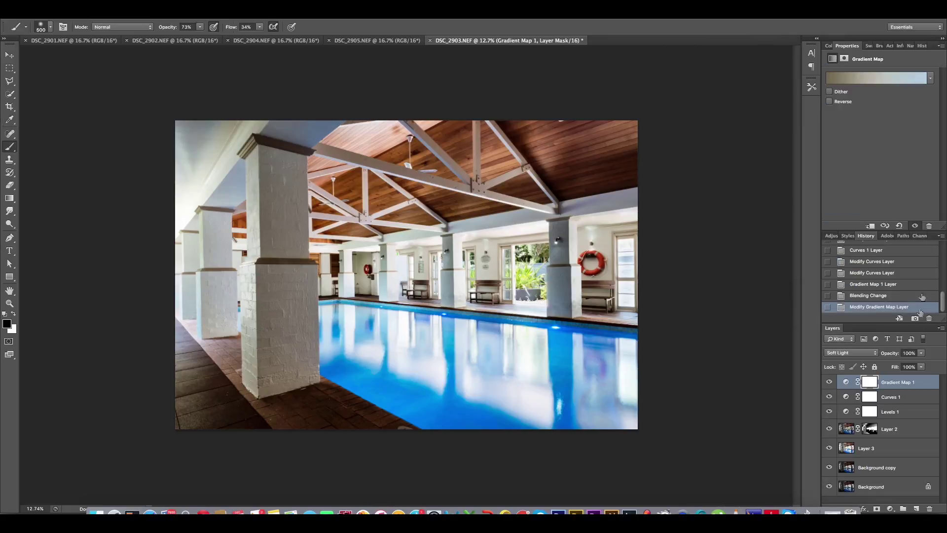
Step: Toggle Gradient Map 1 and Curves 1 visibility to compare, then hide Gradient Map 1, Curves 1 and Levels 1
left_click(829, 383)
left_click(848, 395)
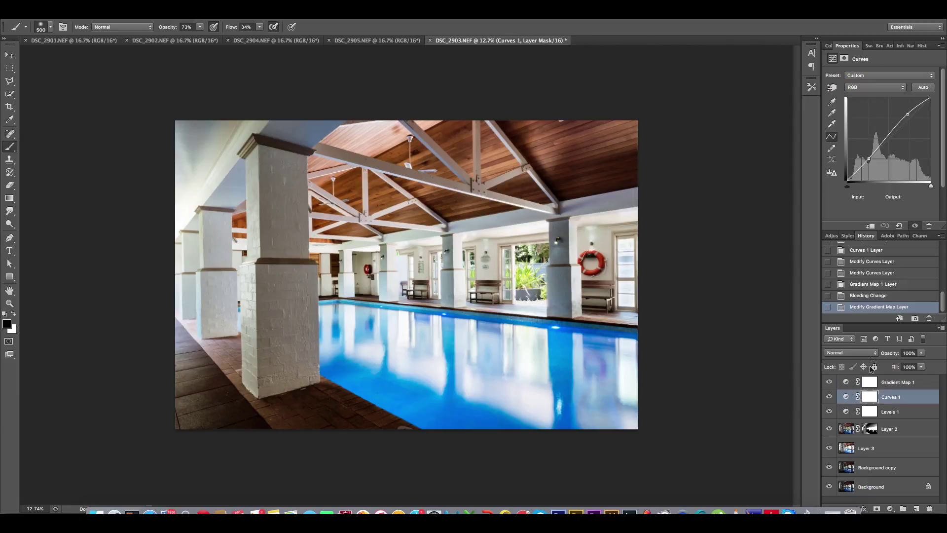
left_click(828, 396)
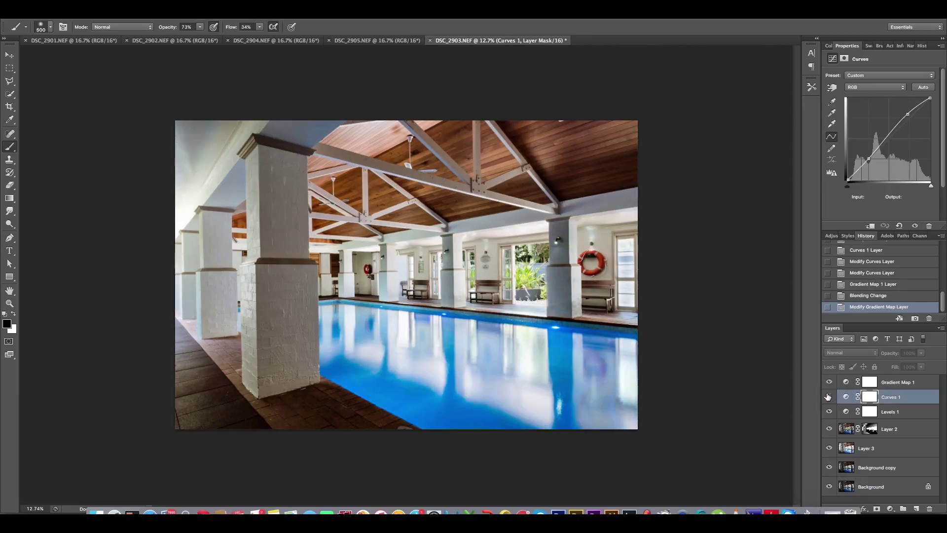
left_click(830, 396)
left_click(830, 397)
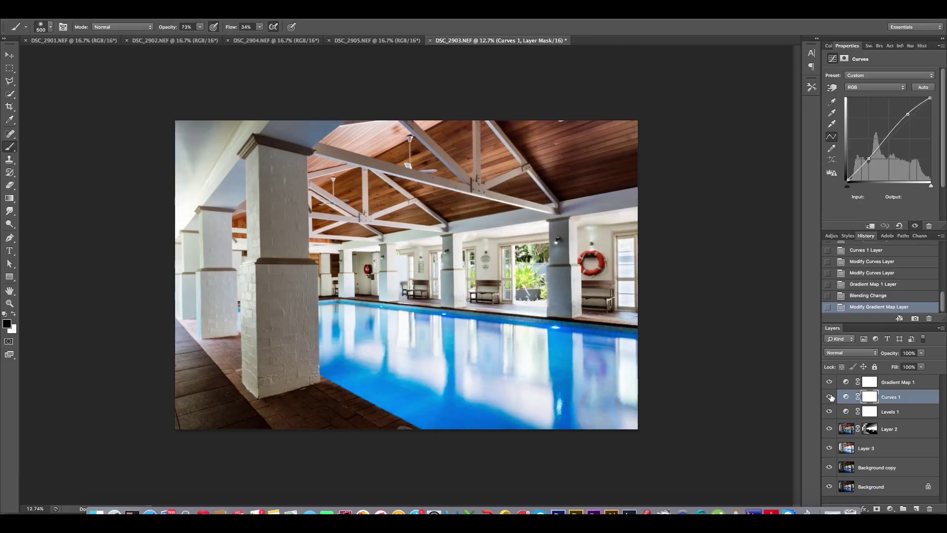
left_click(830, 396)
left_click(828, 381)
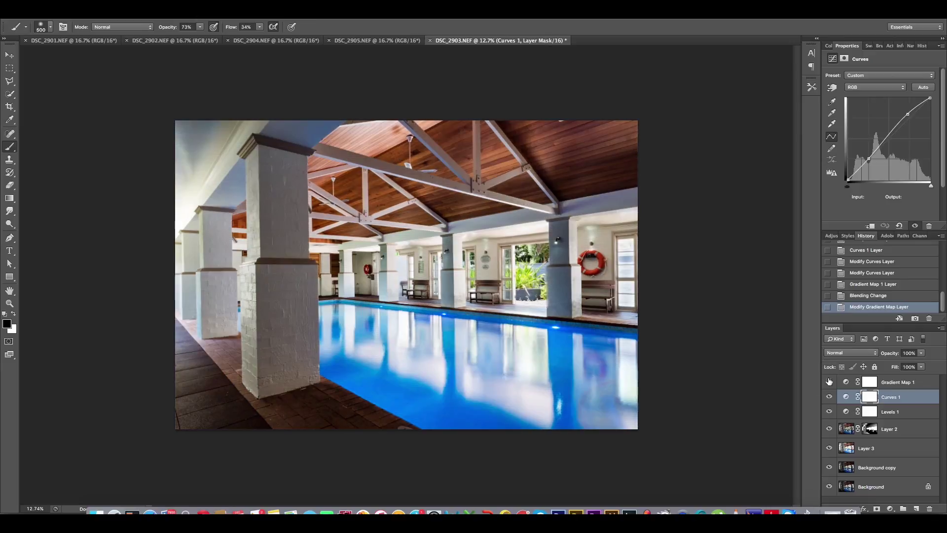
left_click(830, 382)
left_click_drag(830, 411, 830, 397)
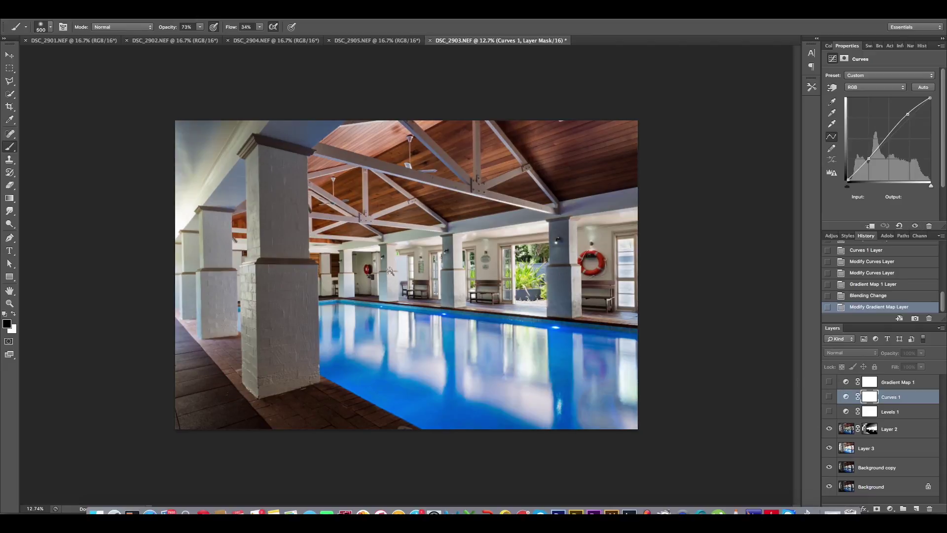
Step: Zoom in and make Curves 1 and Gradient Map 1 visible again
scroll(447, 250, "up", 3)
scroll(463, 246, "up", 3)
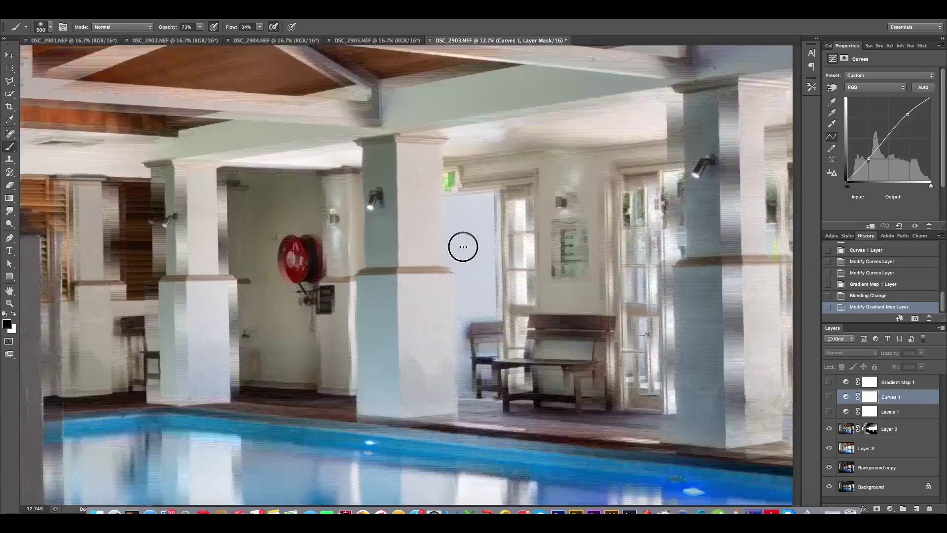
scroll(482, 291, "up", 2)
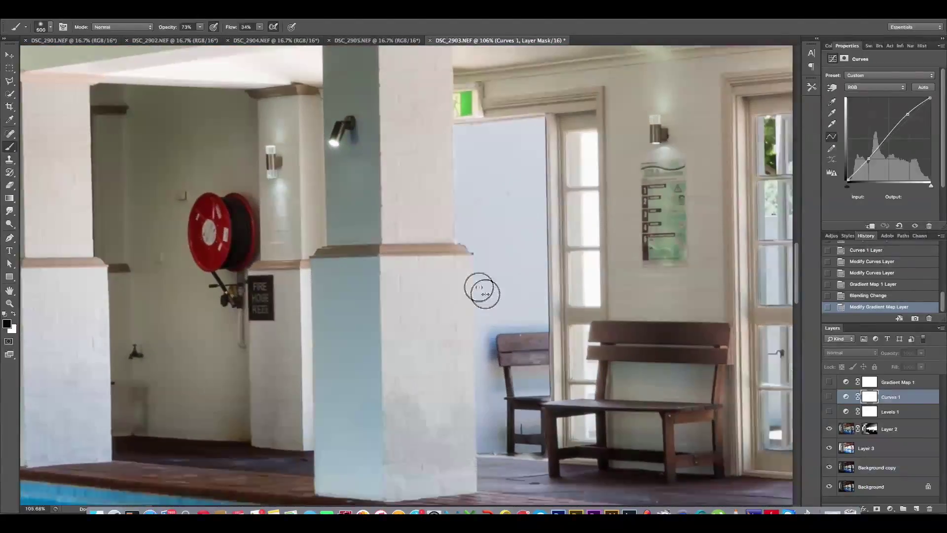
scroll(482, 291, "down", 3)
scroll(482, 291, "right", 3)
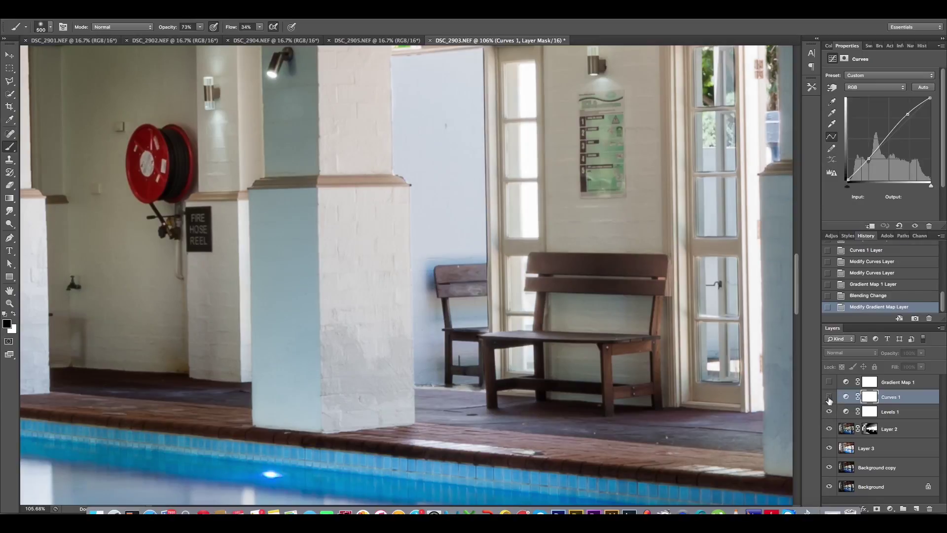
left_click(829, 395)
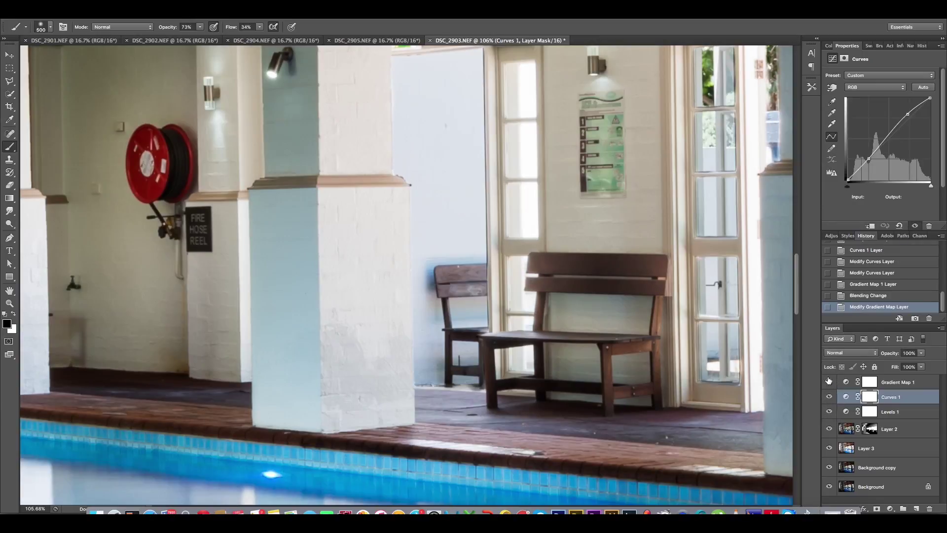
left_click(830, 381)
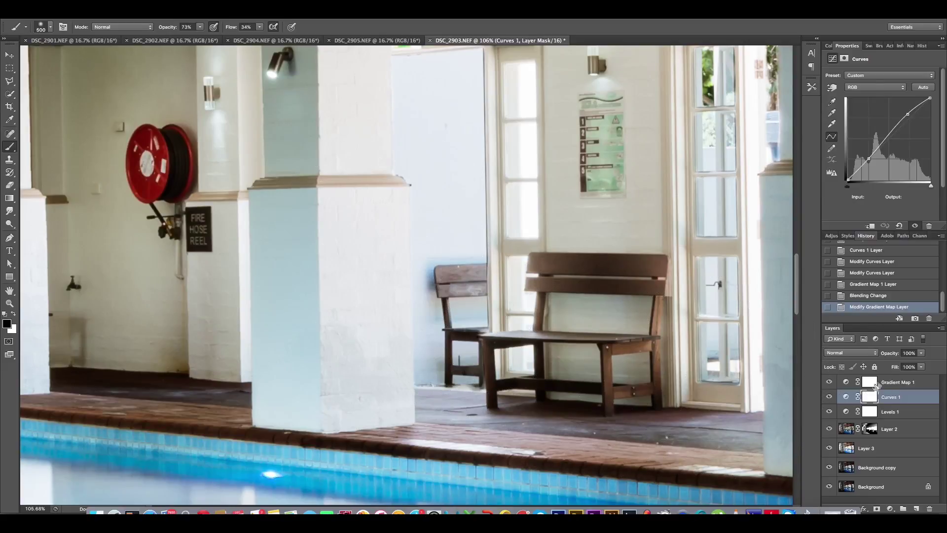
Step: Lower Curves 1 opacity to 62% and Gradient Map 1 opacity to 54%
left_click(924, 353)
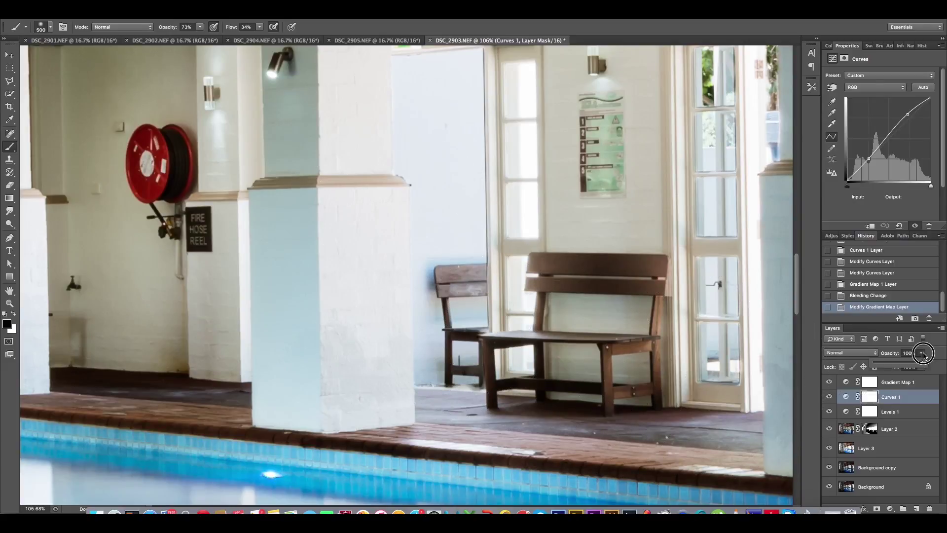
left_click_drag(903, 365, 901, 365)
left_click(900, 365)
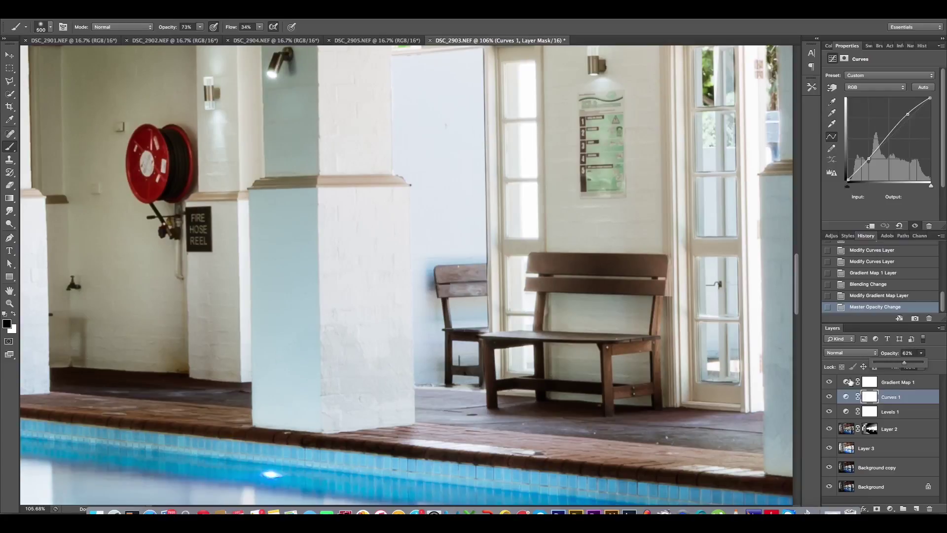
left_click(852, 383)
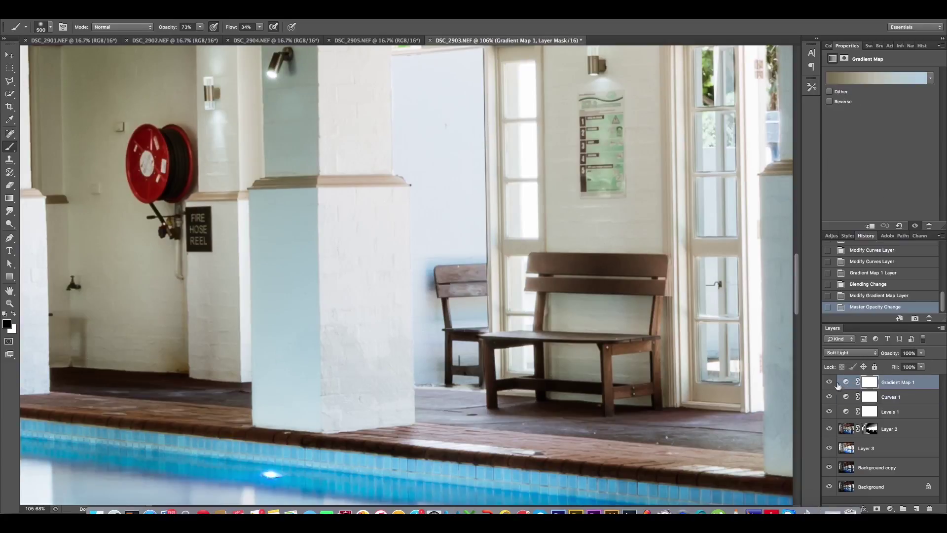
left_click(828, 381)
left_click(830, 381)
left_click(921, 354)
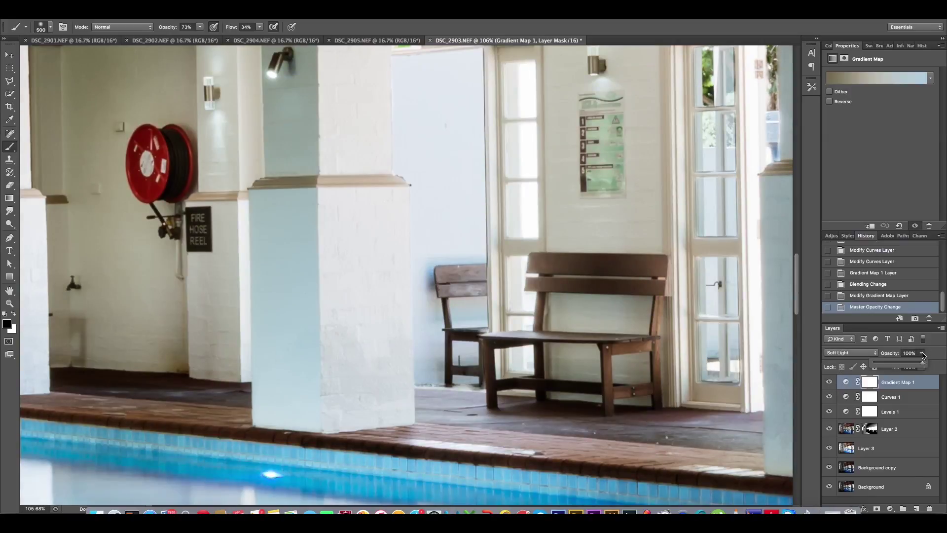
left_click_drag(904, 364, 903, 366)
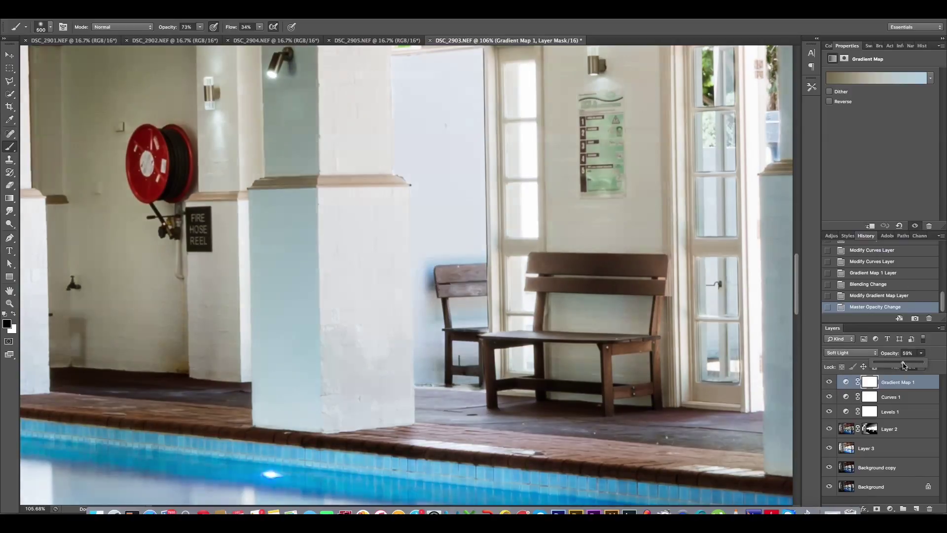
left_click_drag(901, 365, 901, 365)
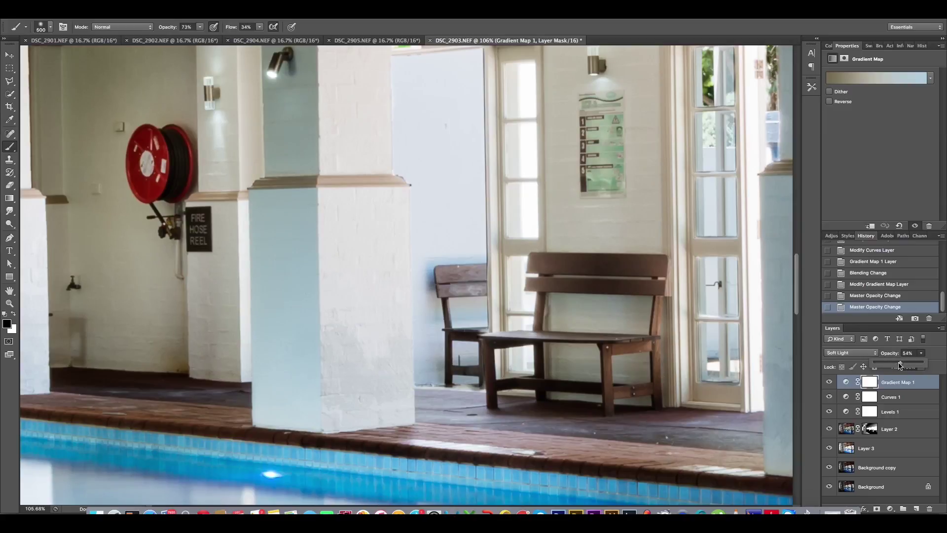
Step: Compare the image with and without Layer 2, then zoom out to the whole pool hall
left_click(830, 429)
left_click(831, 430)
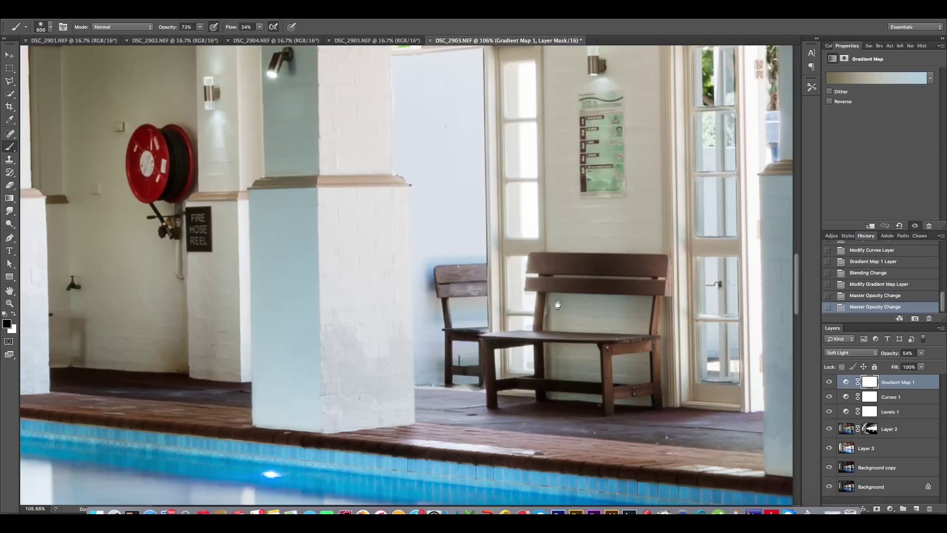
mouse_move(528, 313)
left_mouse_down()
mouse_move(509, 323)
mouse_move(594, 308)
left_mouse_up()
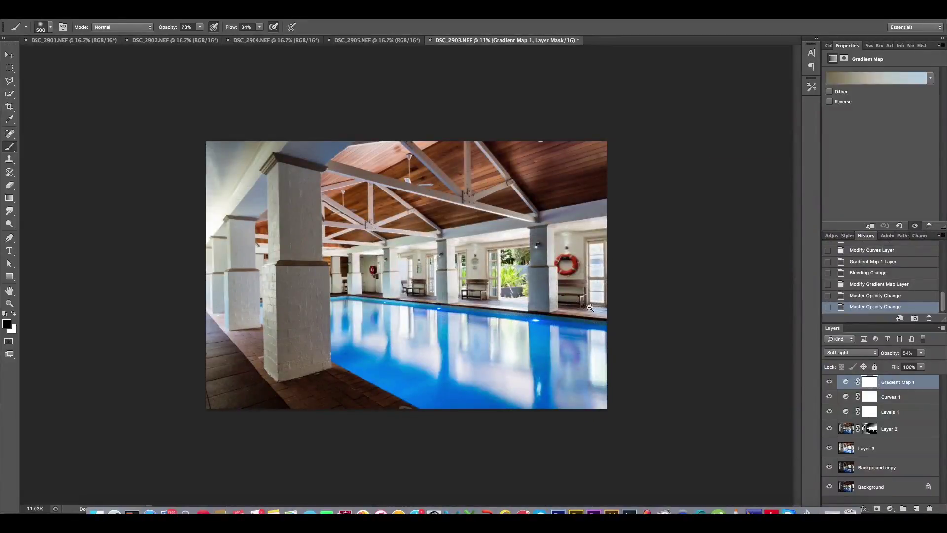
Step: Flip between the DSC_2904, DSC_2902 and DSC_2905 exposures to compare them
left_click_drag(594, 308, 563, 295)
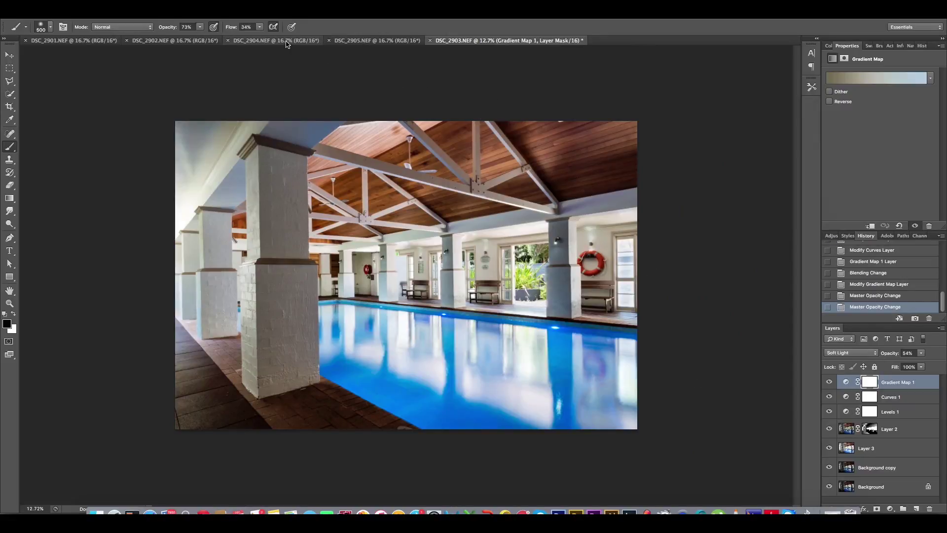
left_click(317, 42)
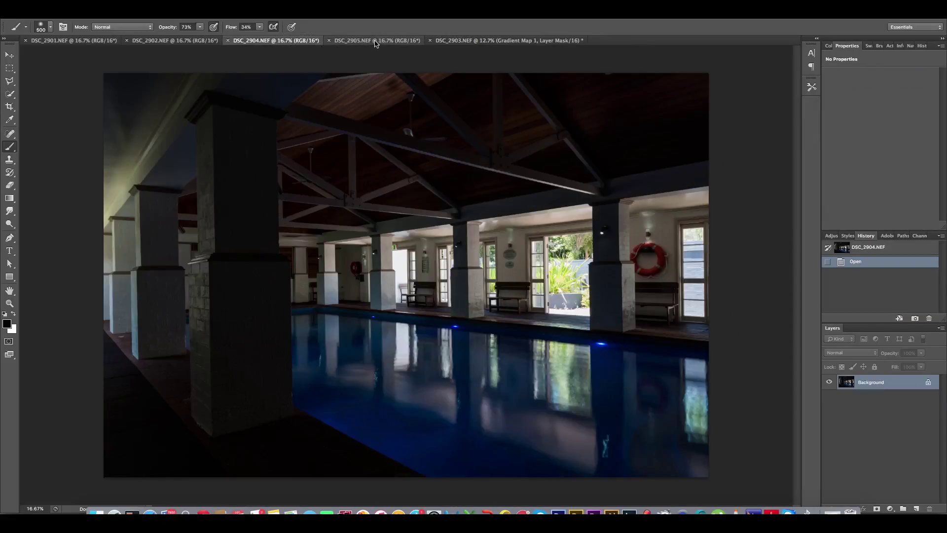
left_click(186, 41)
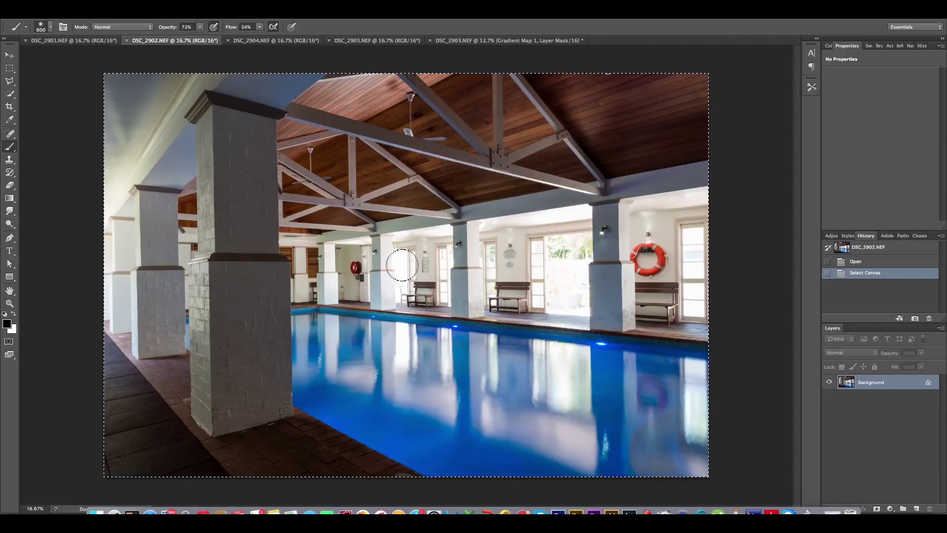
left_click(269, 41)
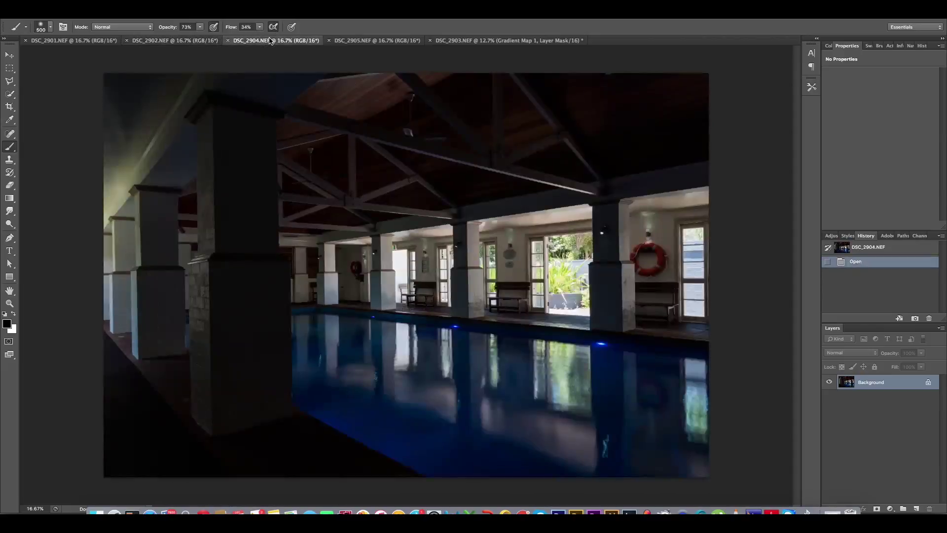
left_click(378, 41)
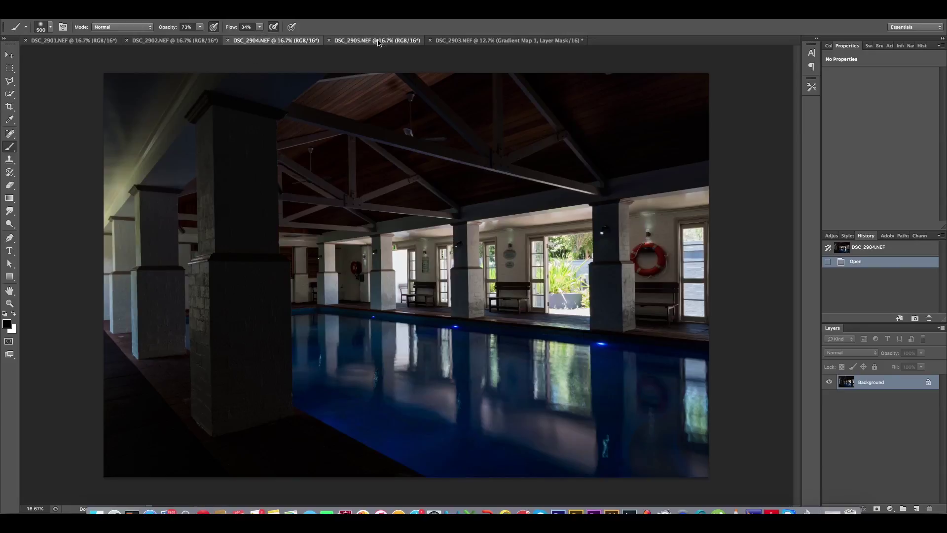
left_click(282, 42)
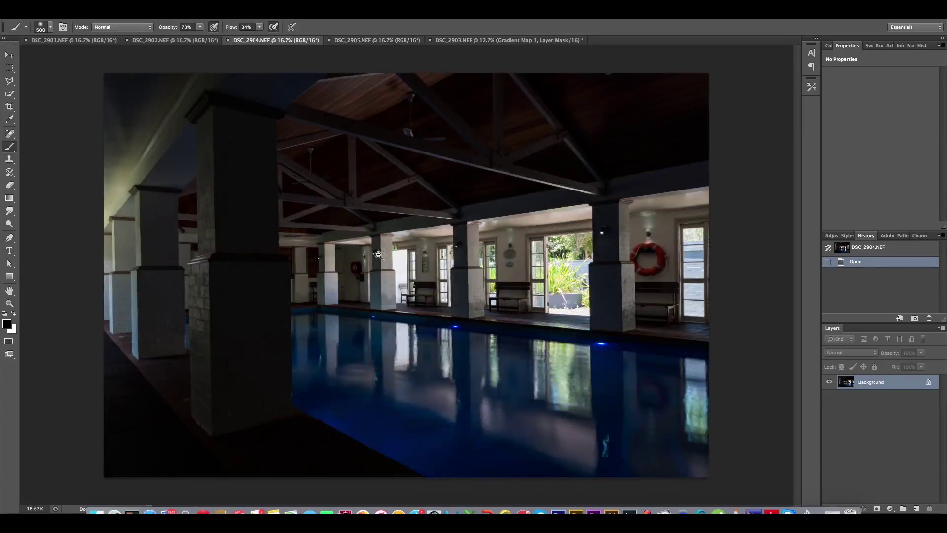
Step: Inspect a pillar in DSC_2904, compare details against DSC_2902, and return to DSC_2904
left_click_drag(444, 252, 431, 262)
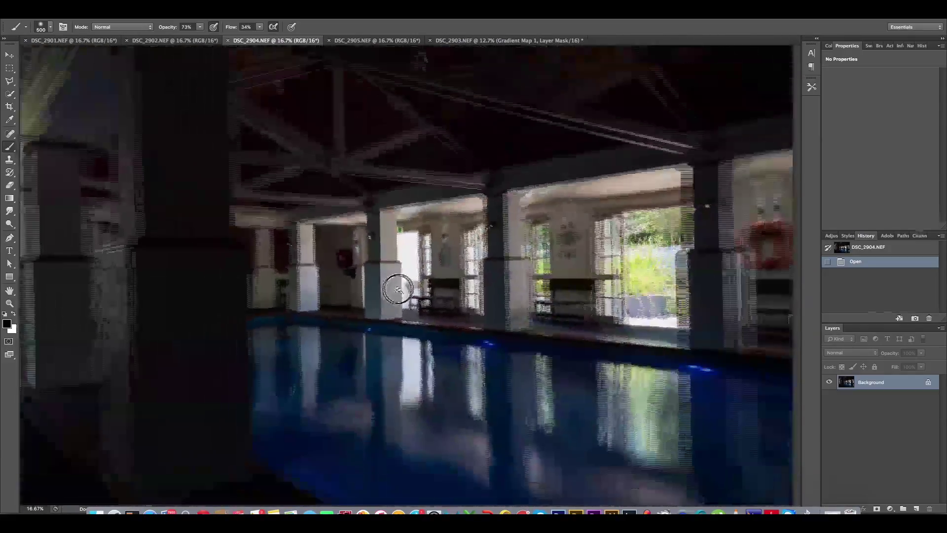
left_click_drag(431, 262, 377, 303)
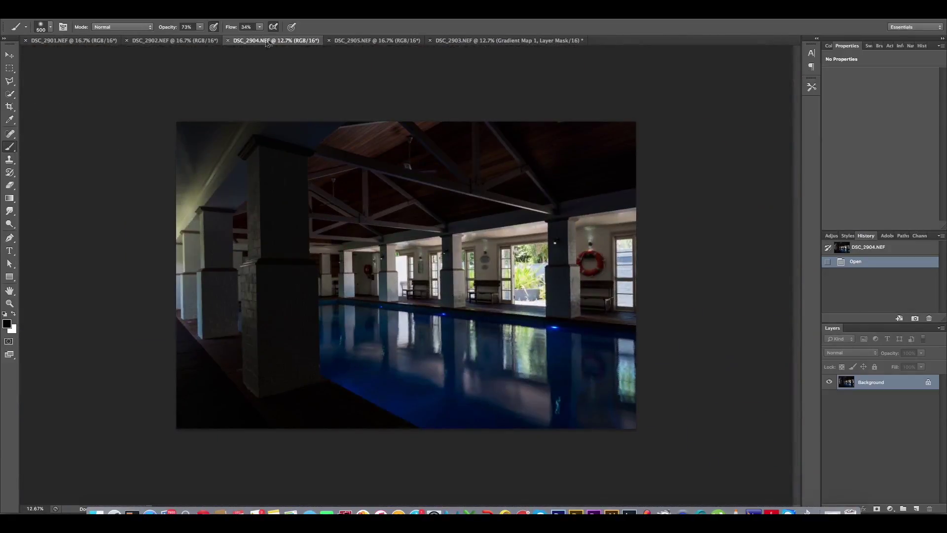
left_click(178, 42)
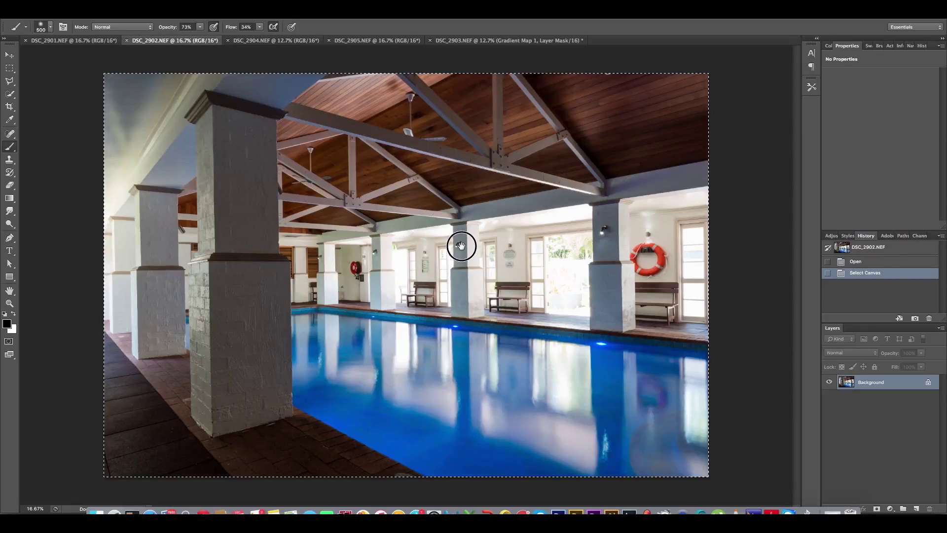
key("ctrl+1")
key("ctrl+0")
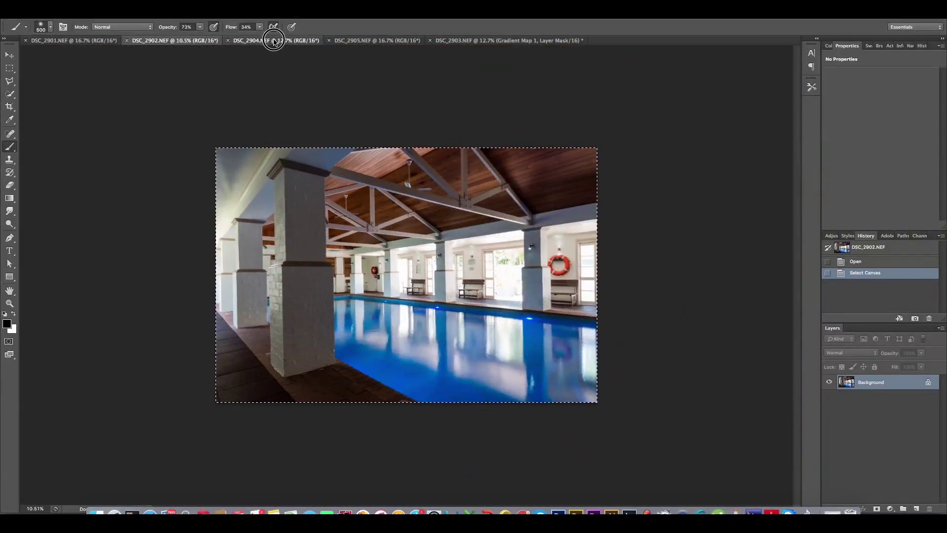
left_click(275, 40)
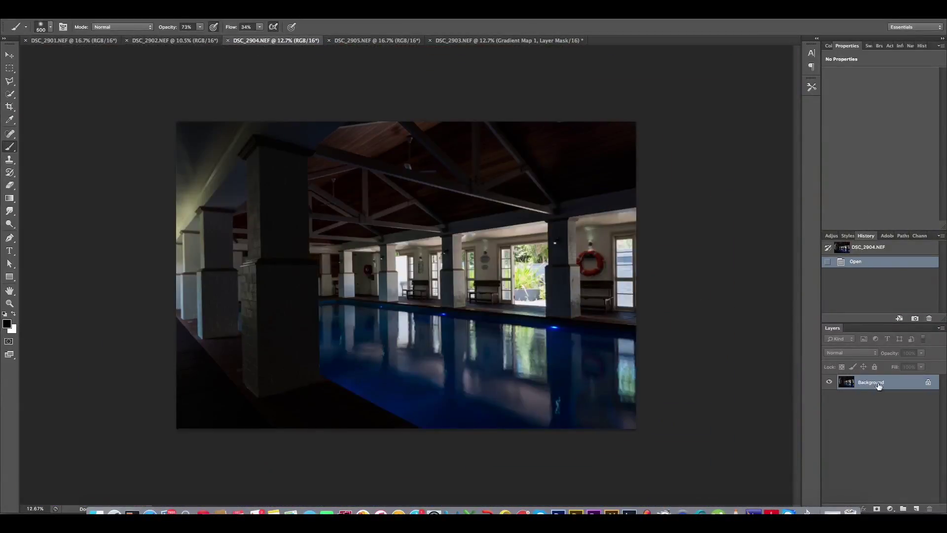
Step: Duplicate DSC_2904's Background and add a Curves adjustment lifting the midtones to brighten it
left_click_drag(901, 382, 916, 508)
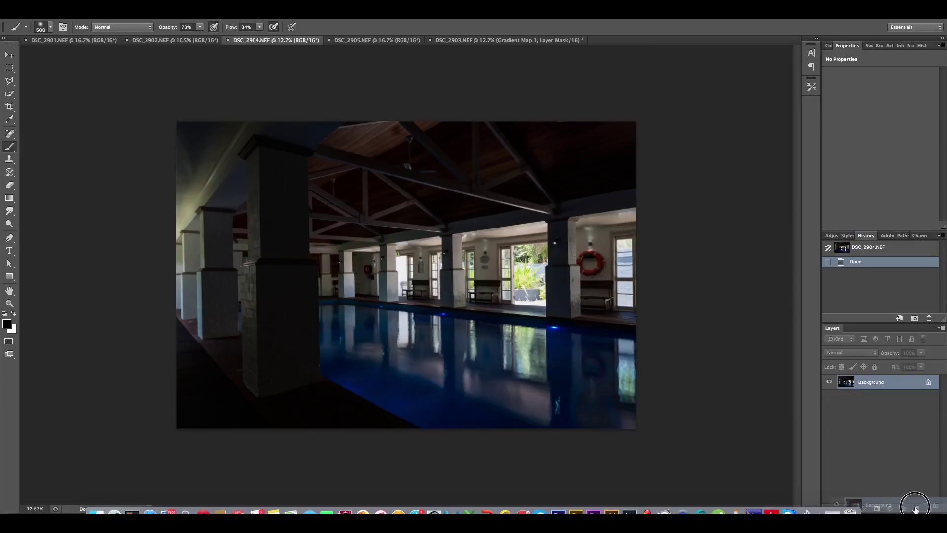
left_click(890, 509)
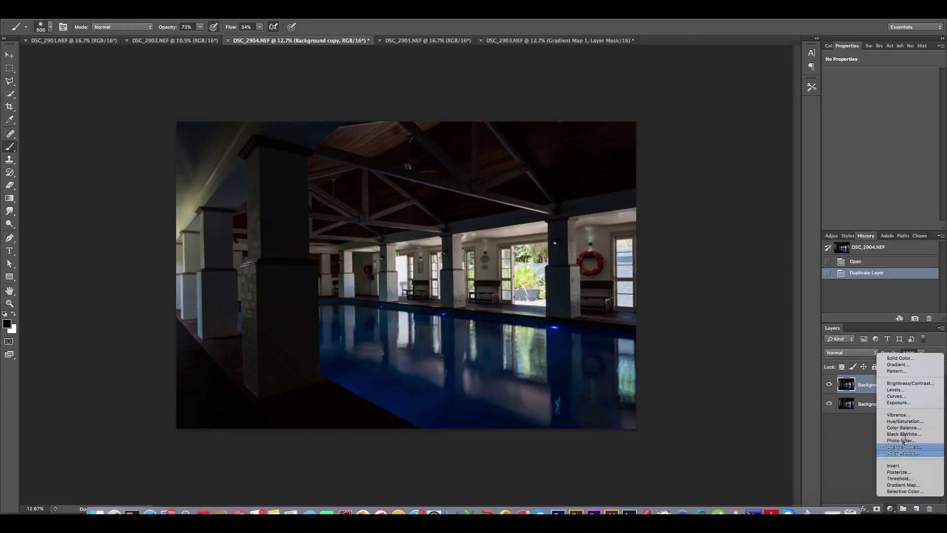
left_click(897, 396)
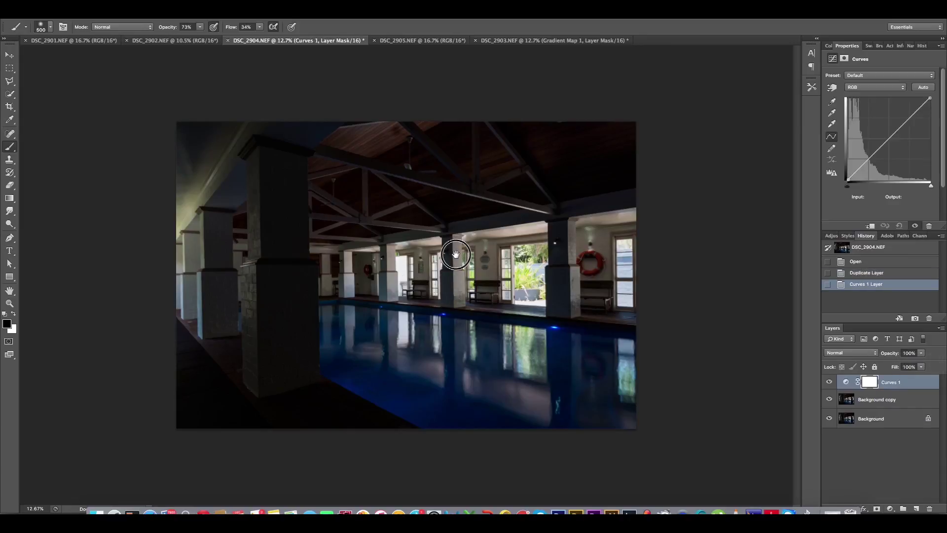
left_click_drag(450, 254, 473, 249)
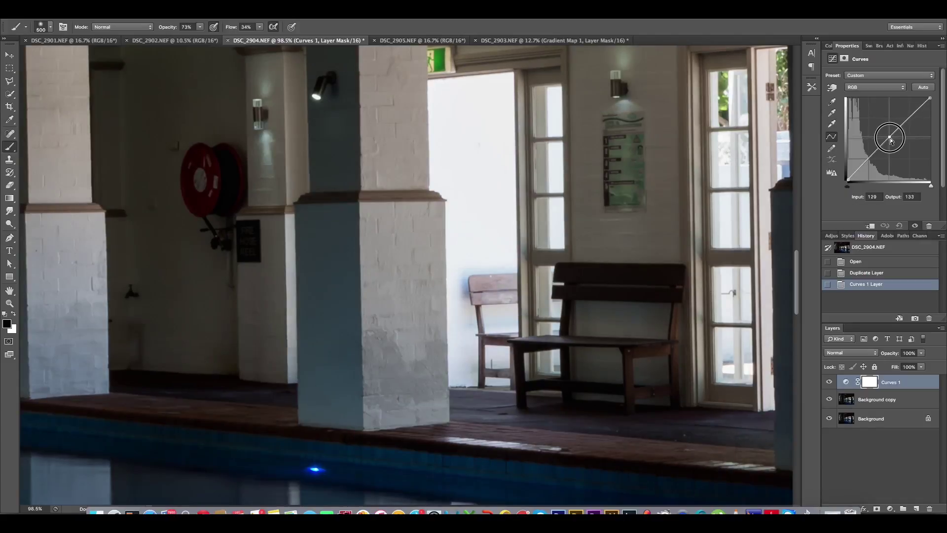
left_click_drag(885, 143, 886, 138)
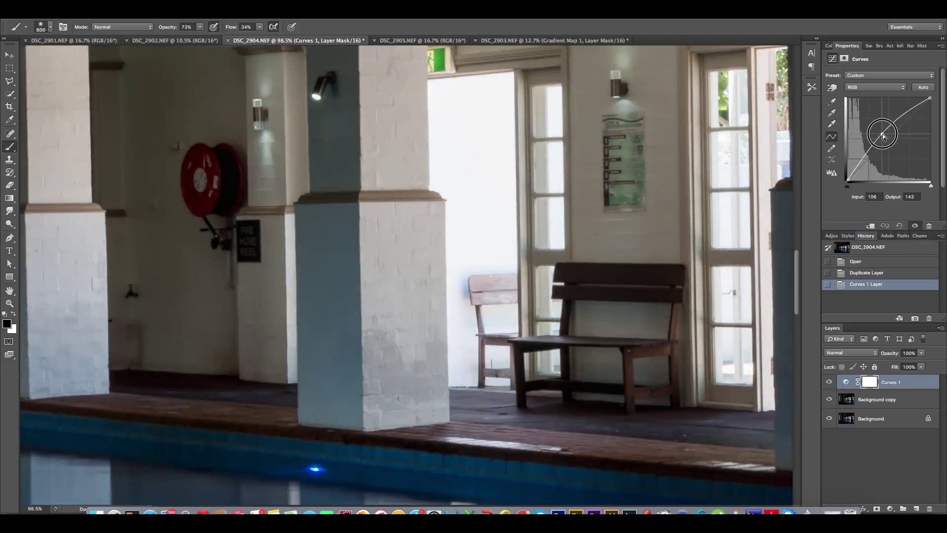
left_click_drag(886, 139, 882, 136)
Step: Flatten DSC_2904 to a single Background layer and select the entire canvas
left_click(919, 385)
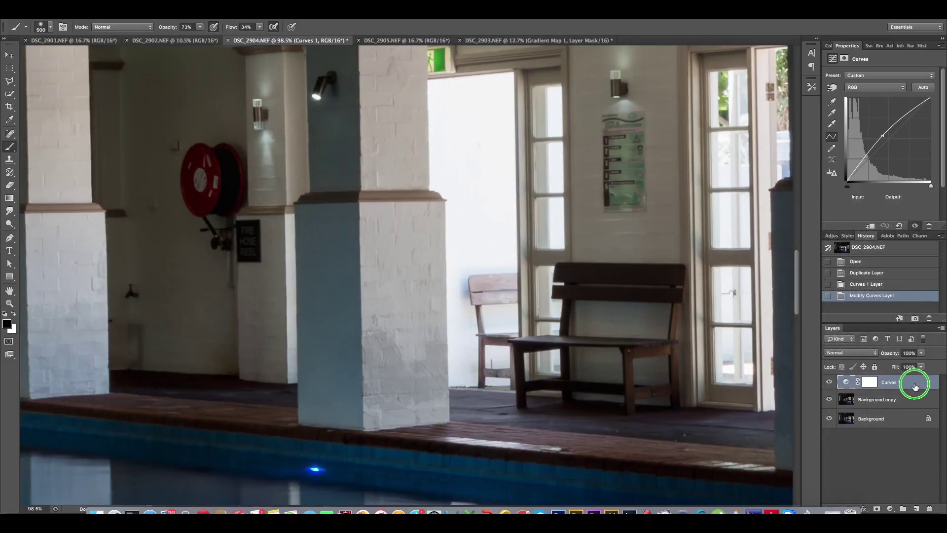
right_click(917, 385)
left_click(878, 420)
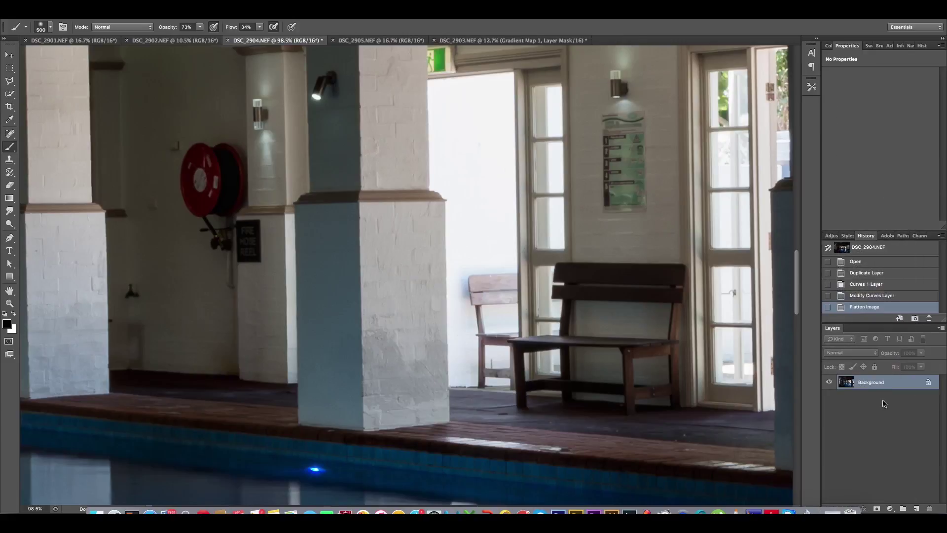
left_click(883, 400)
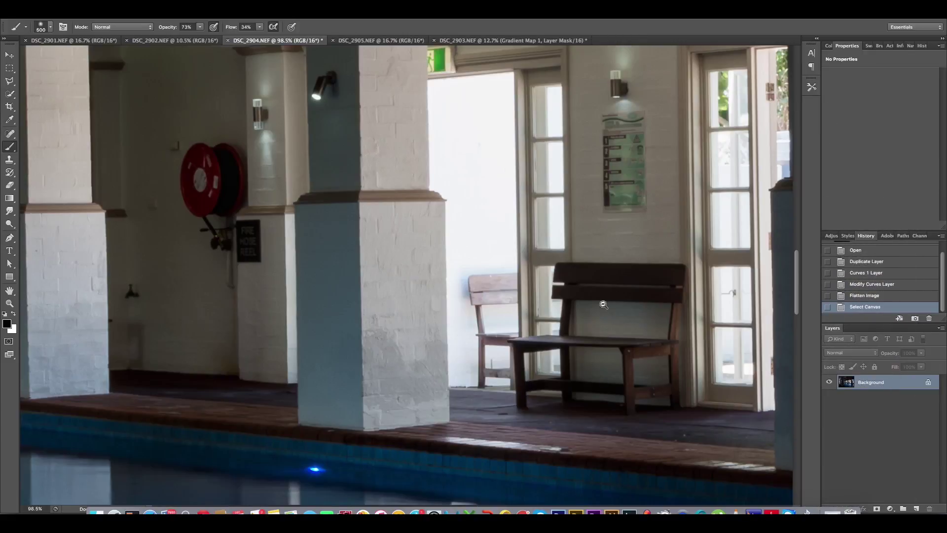
scroll(546, 329, "down", 5)
scroll(529, 332, "down", 5)
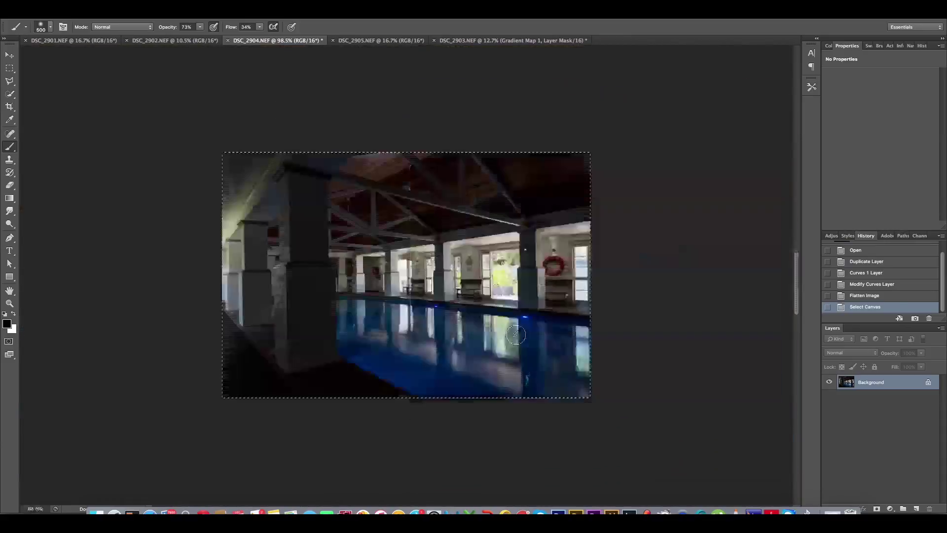
key("ctrl+a")
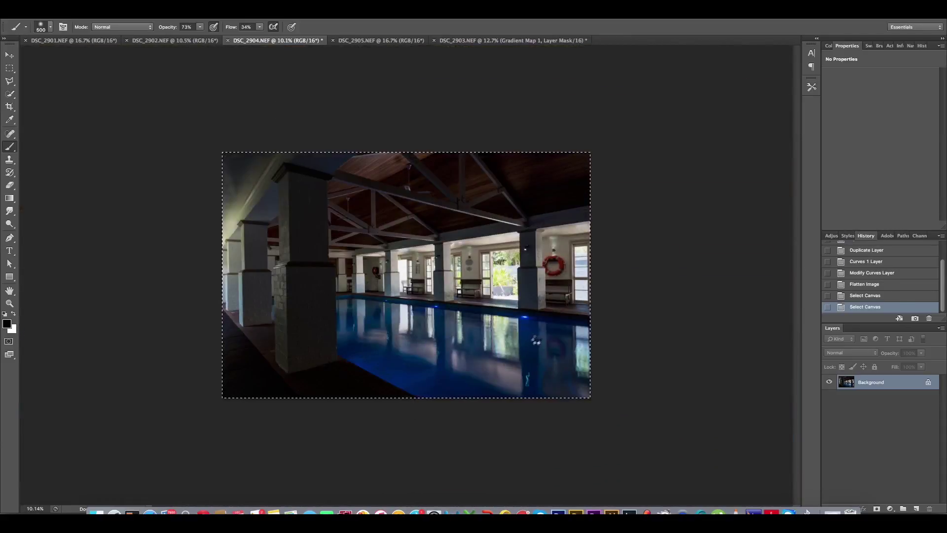
left_click(490, 40)
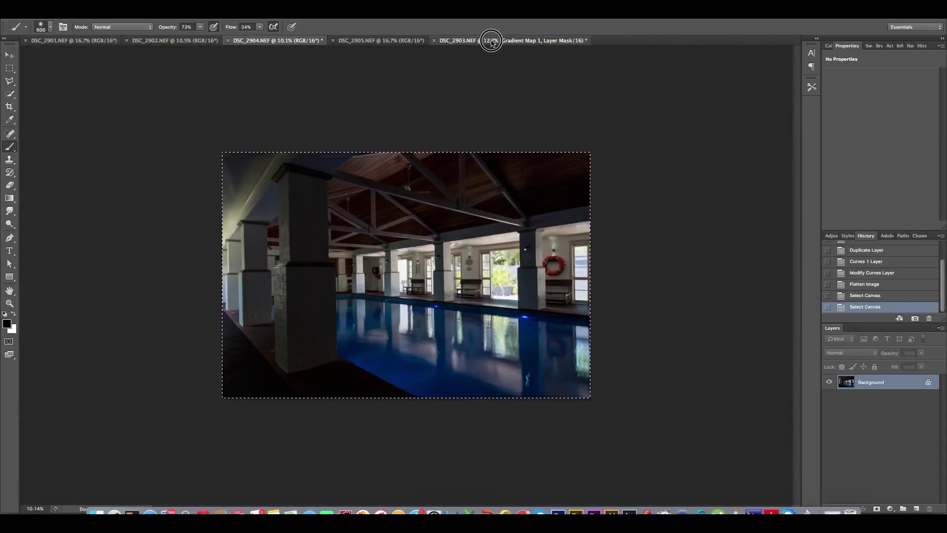
Step: Merge Layer 2 down into Layer 3 and add a layer mask to Layer 3
left_click(908, 433)
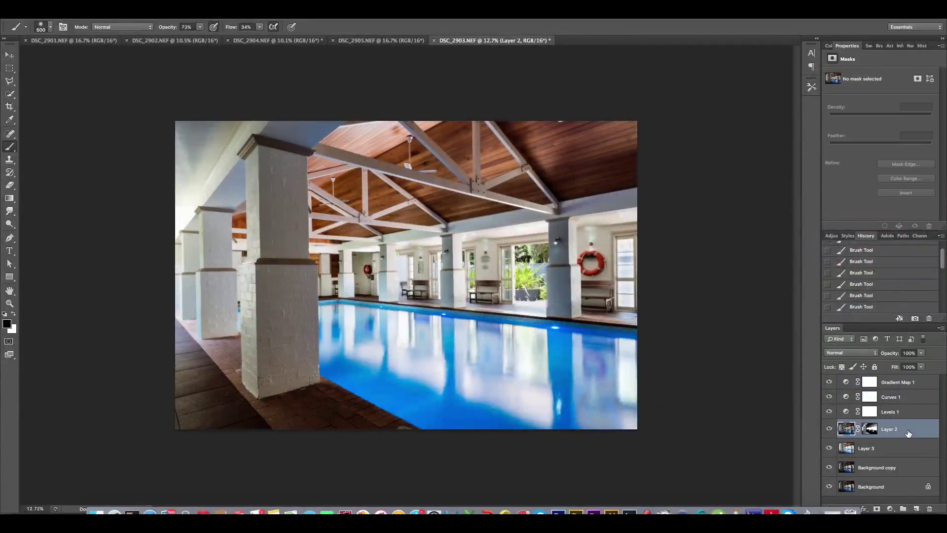
right_click(907, 428)
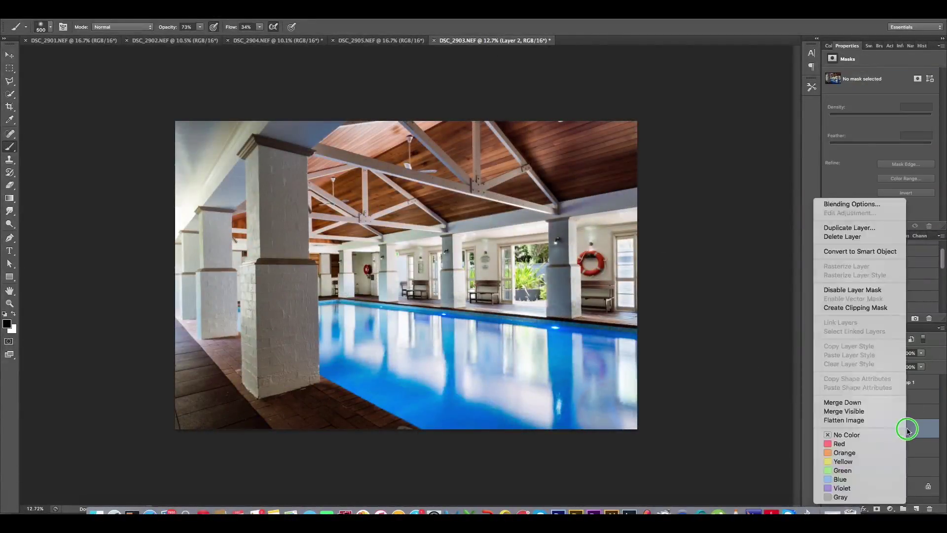
left_click(885, 404)
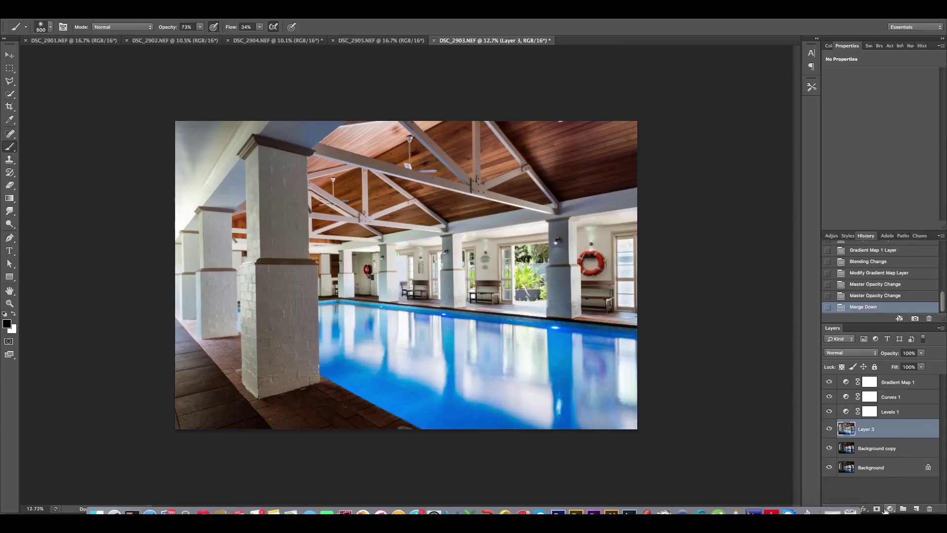
left_click(888, 509)
Step: Paste the brightened DSC_2904 frame as Layer 4, target Layer 3's mask, and zoom in on the middle pillar
left_click(873, 449)
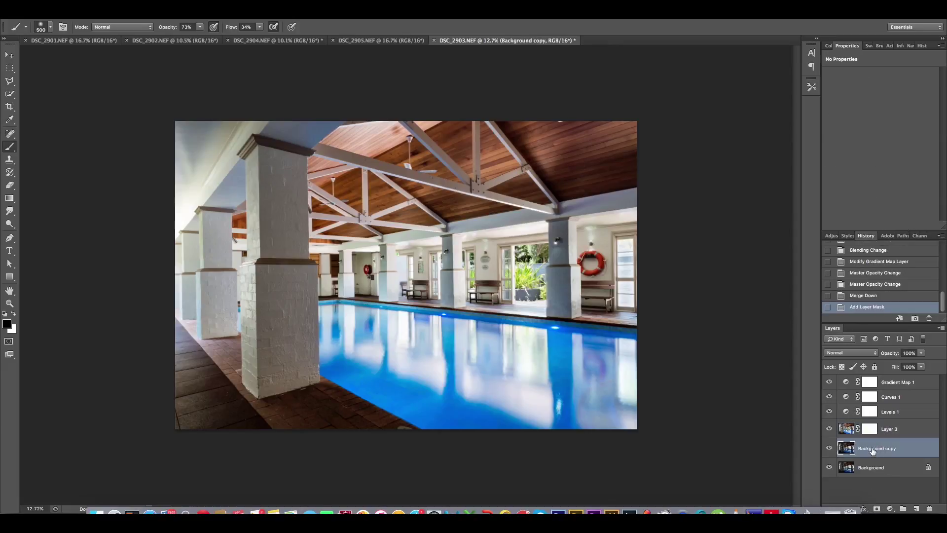
key("ctrl+v")
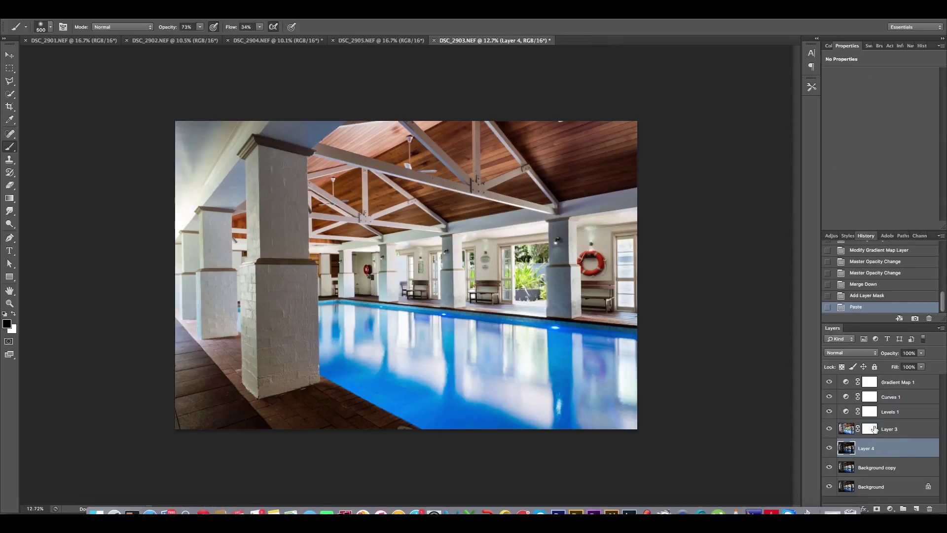
left_click(874, 429)
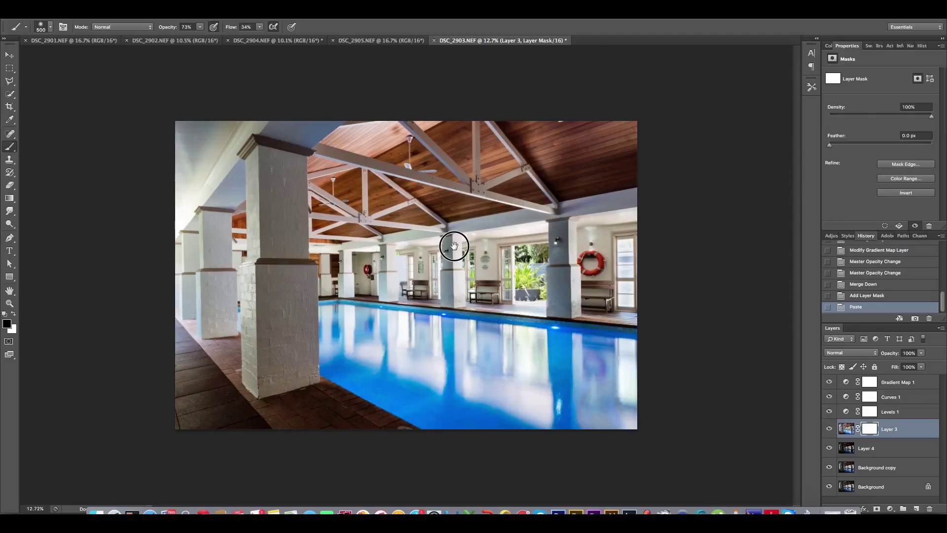
scroll(454, 246, "up", 5)
scroll(462, 240, "up", 2)
scroll(468, 242, "up", 3)
scroll(467, 243, "up", 3)
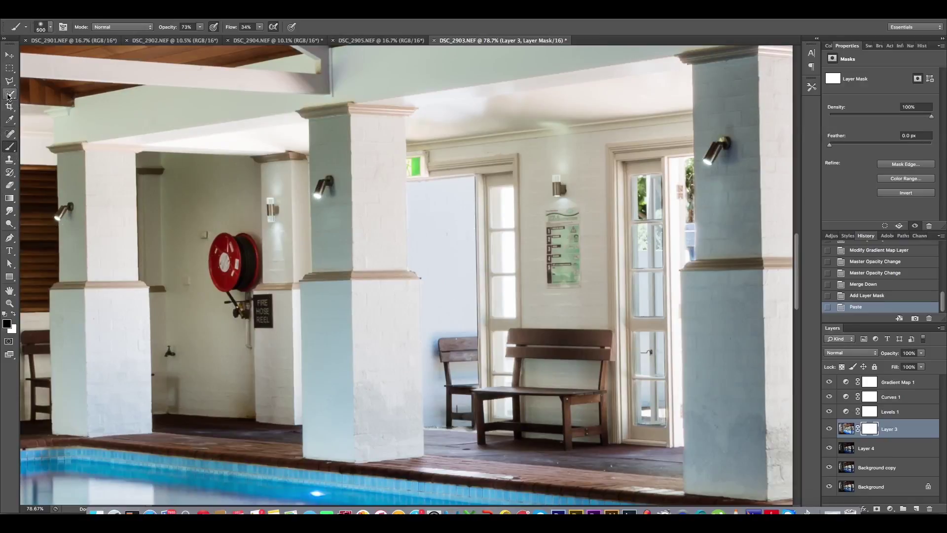
Step: Quick-select the middle pillar's right face, subtracting the exit sign area
left_click(9, 94)
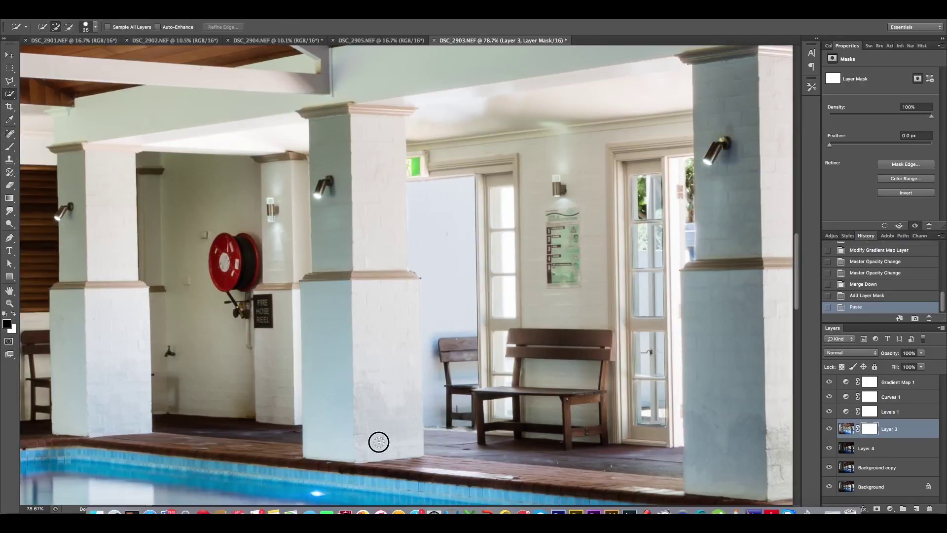
left_click_drag(379, 404, 382, 376)
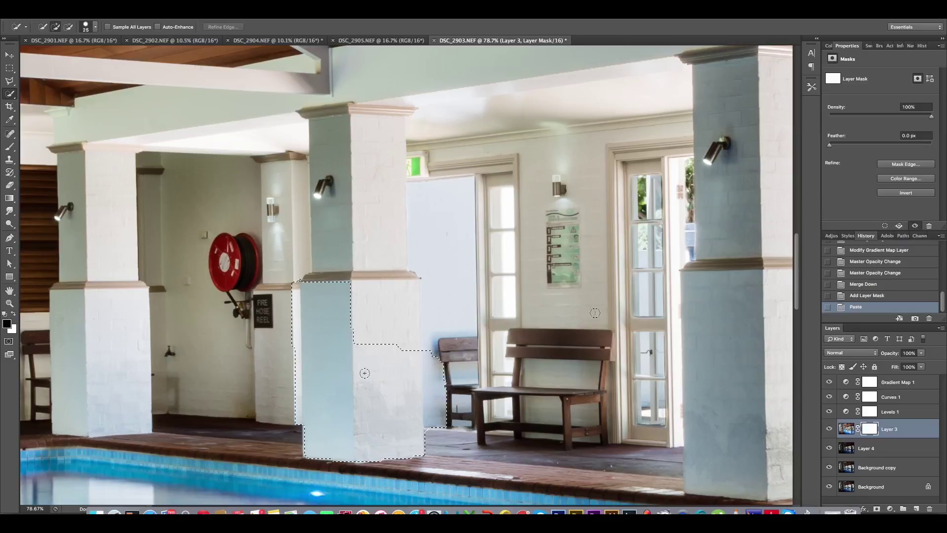
left_click(876, 304)
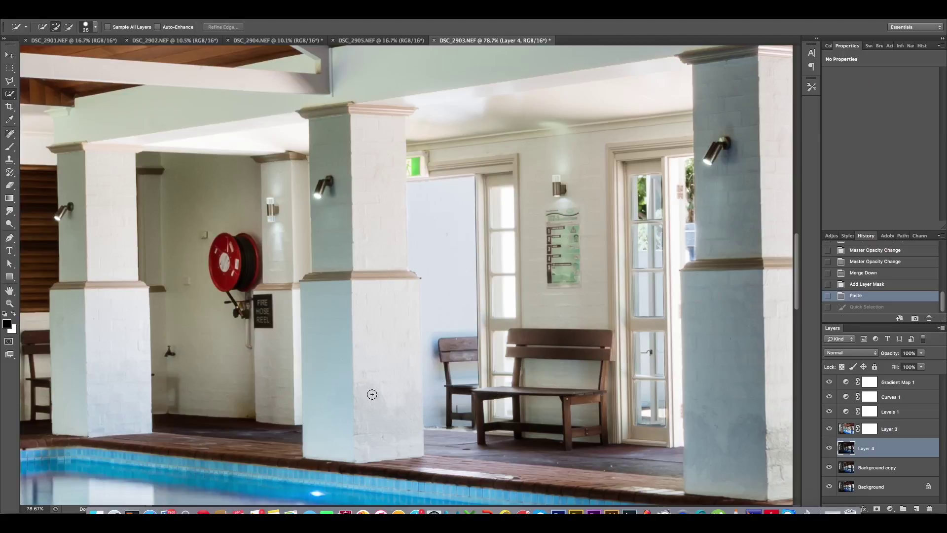
key("bracketleft")
mouse_move(382, 446)
left_mouse_down()
mouse_move(378, 270)
mouse_move(411, 188)
left_mouse_up()
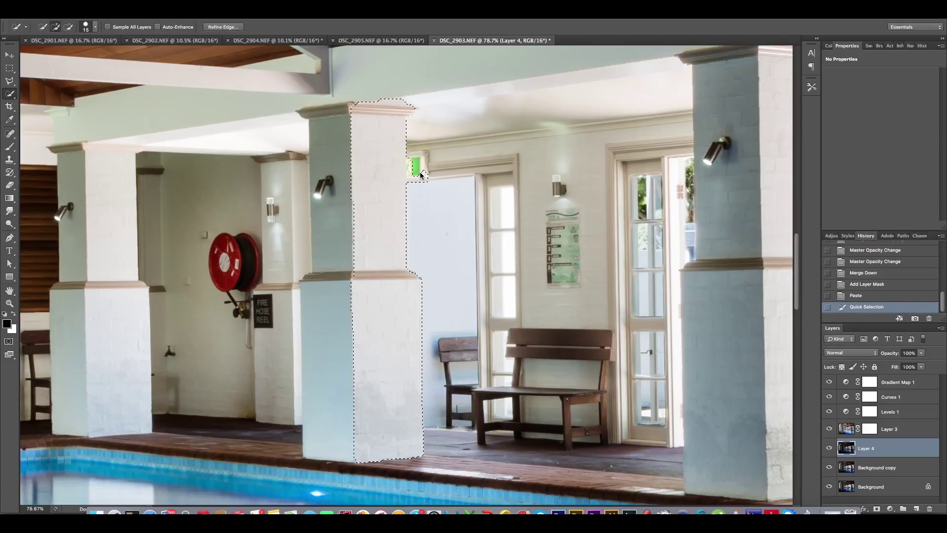
key("alt")
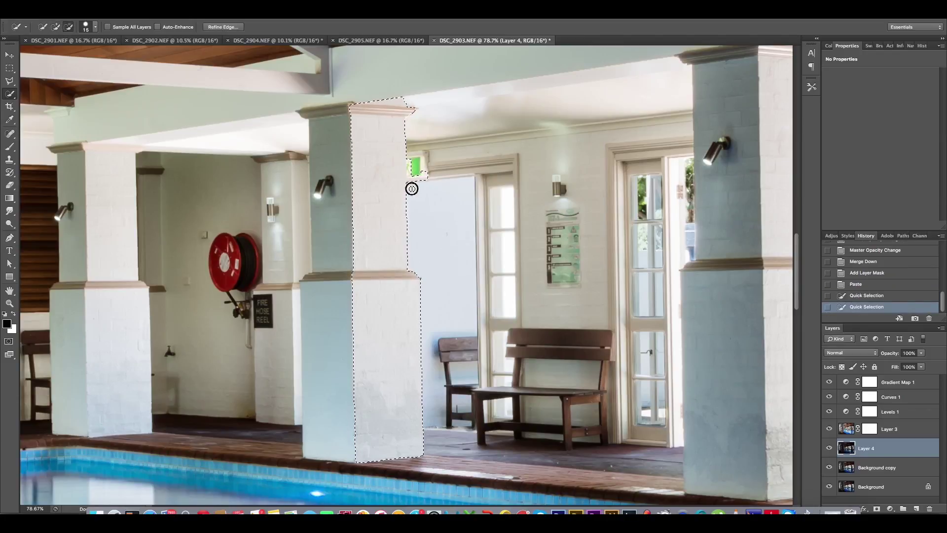
left_click_drag(411, 104, 380, 100)
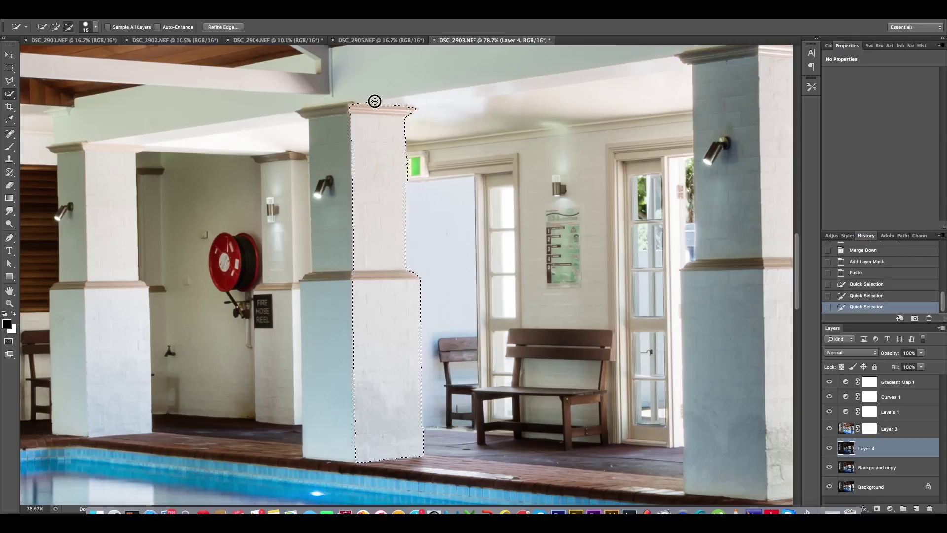
Step: Draw a reversed right-to-left gradient on Layer 3's mask inside the pillar, deselect, and fit the photo on screen
left_click(864, 428)
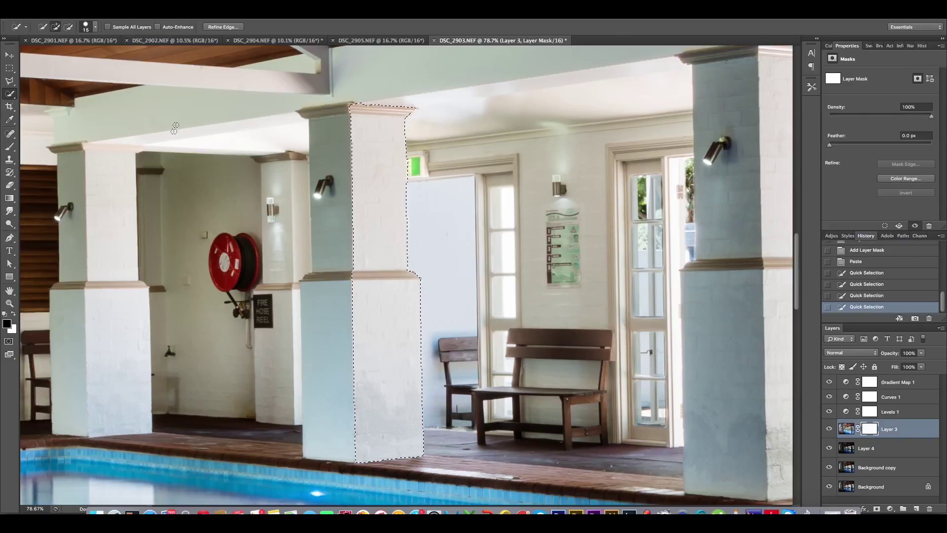
left_click(9, 197)
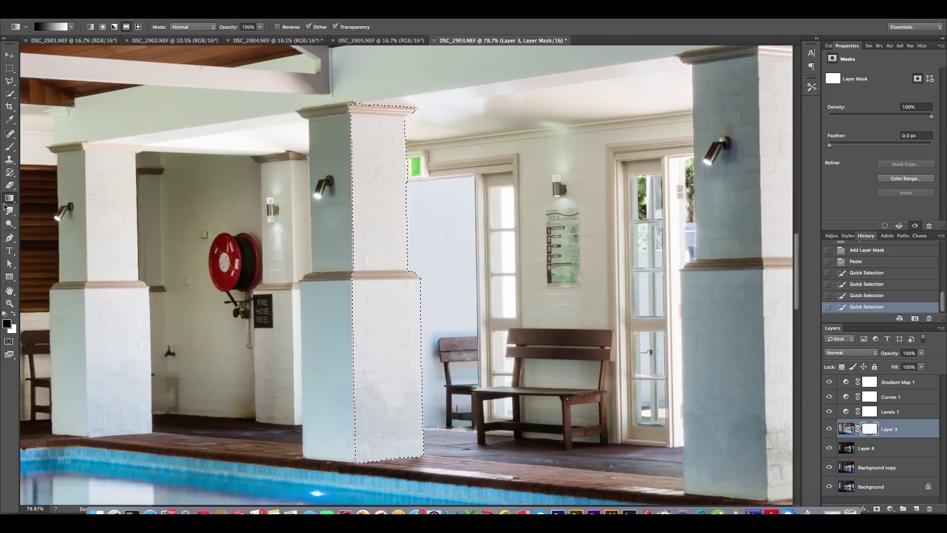
left_click_drag(456, 320, 312, 320)
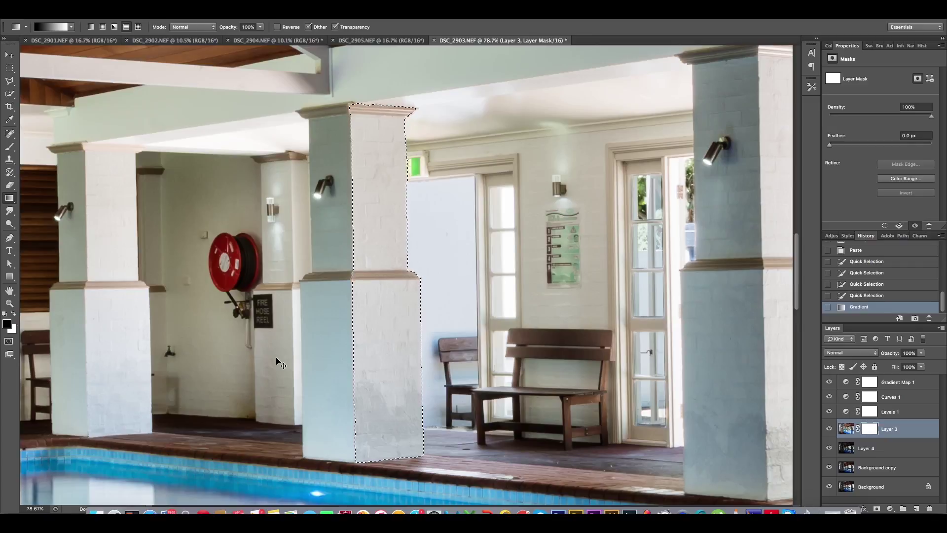
key("ctrl+z")
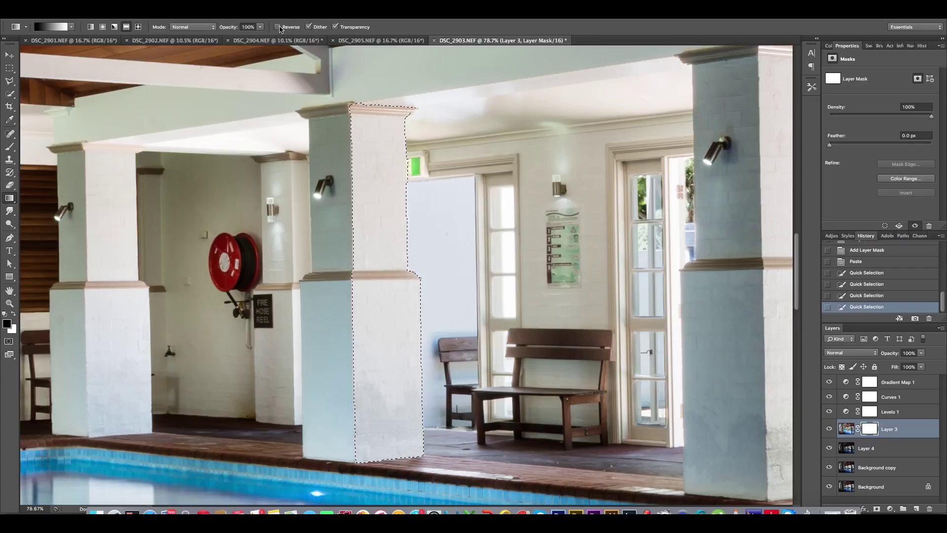
left_click(278, 27)
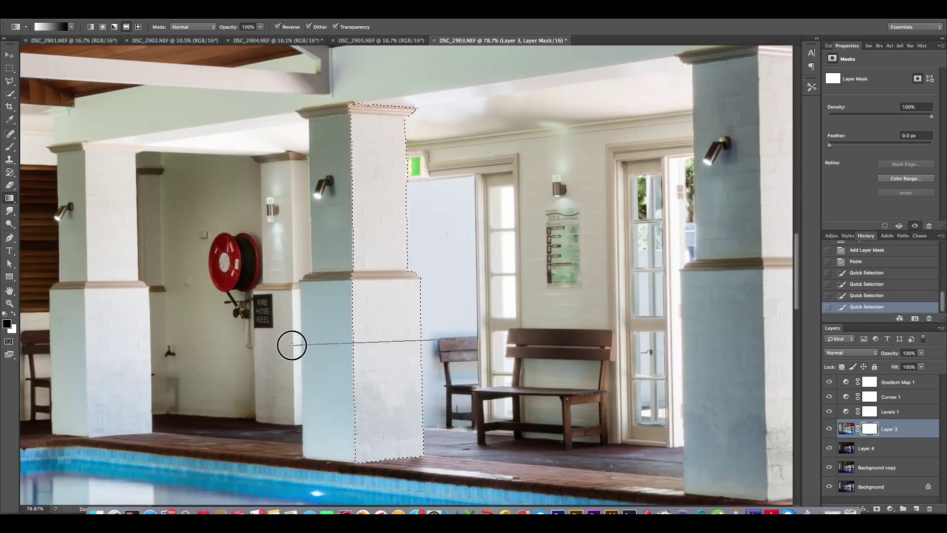
left_click_drag(455, 339, 294, 348)
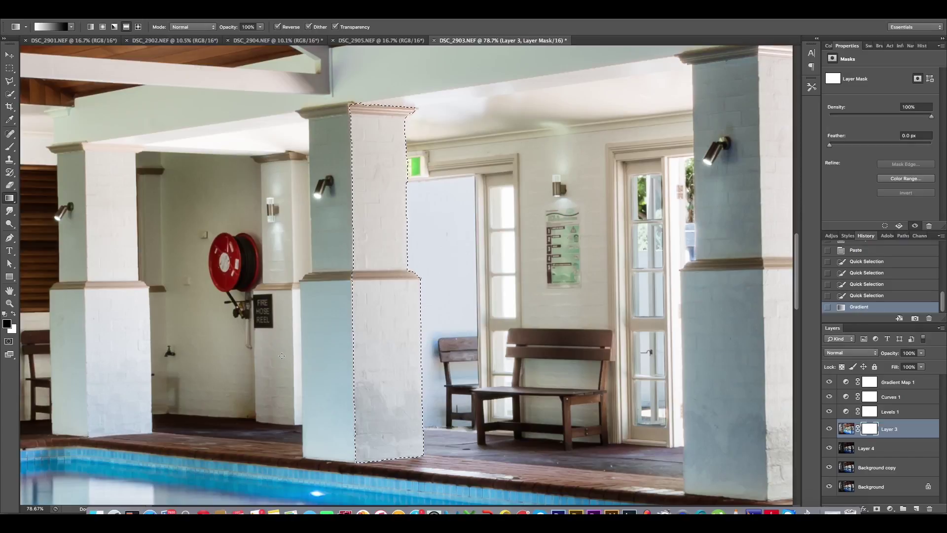
key("ctrl+d")
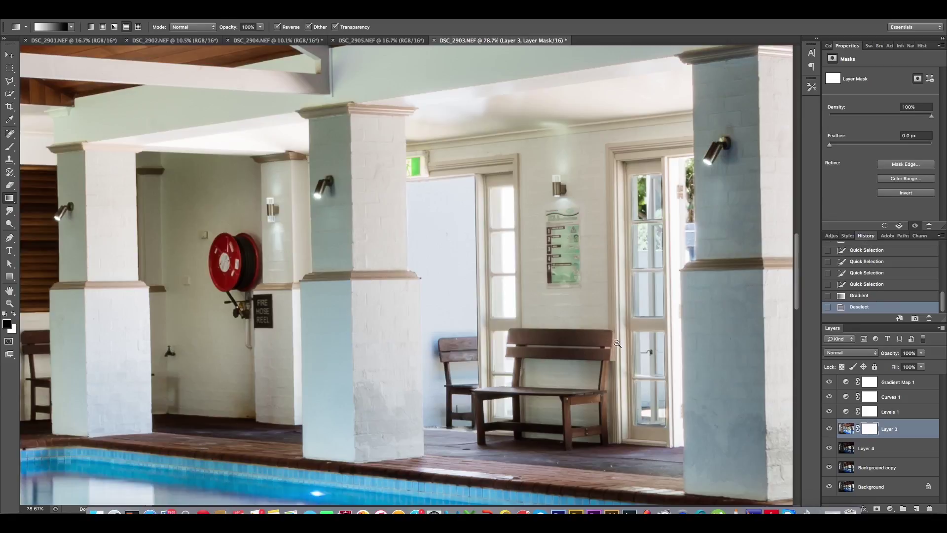
left_click(520, 366)
key("ctrl+0")
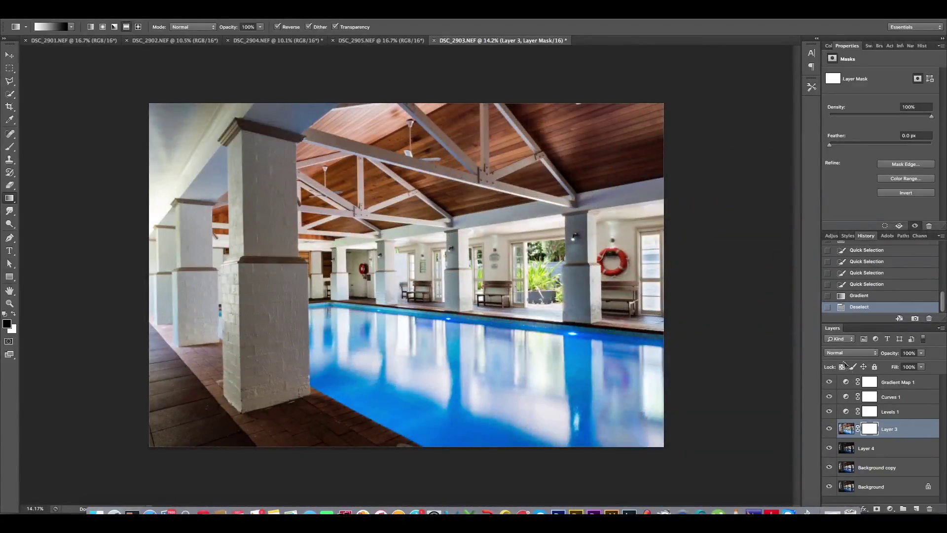
Step: Lower Curves 1 opacity and raise Gradient Map 1 opacity to 78%
left_click(891, 399)
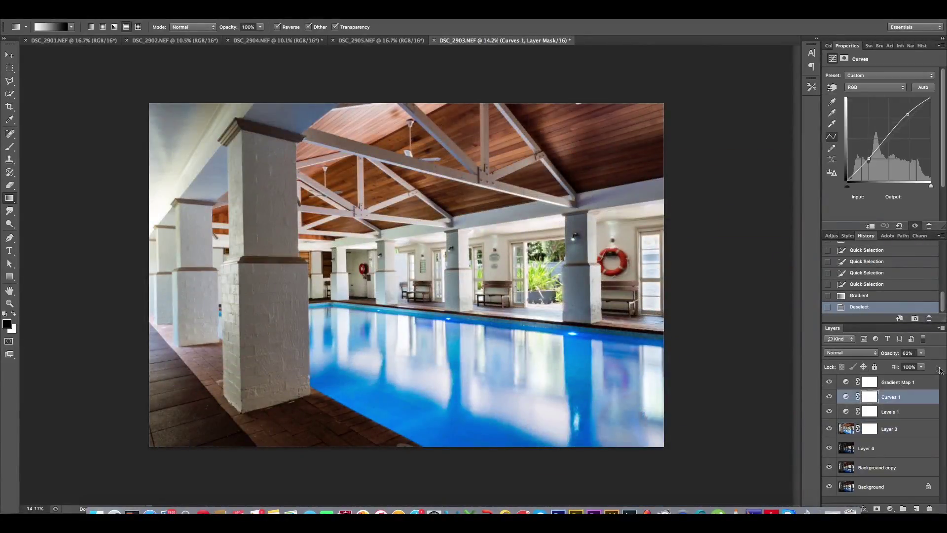
left_click_drag(921, 353, 942, 364)
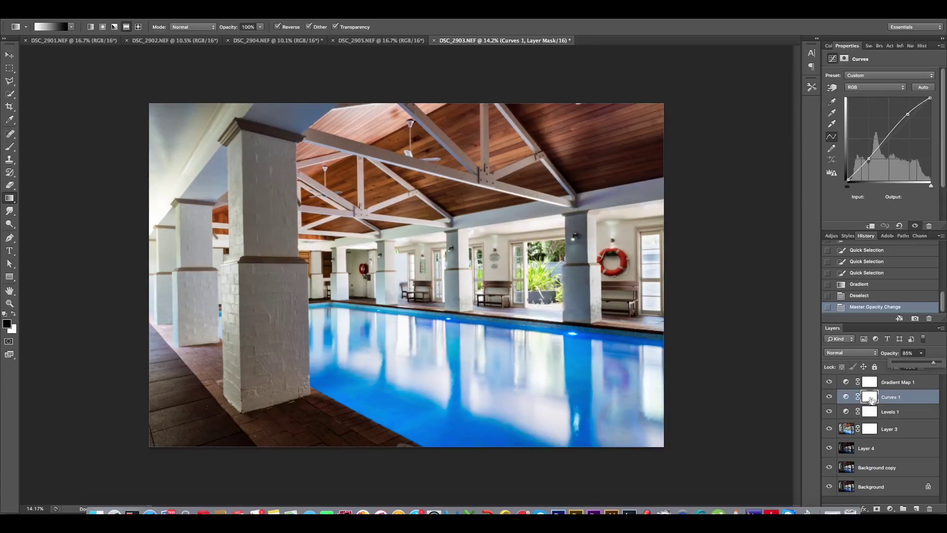
left_click(849, 383)
mouse_move(922, 353)
left_mouse_down()
mouse_move(942, 363)
mouse_move(931, 363)
left_mouse_up()
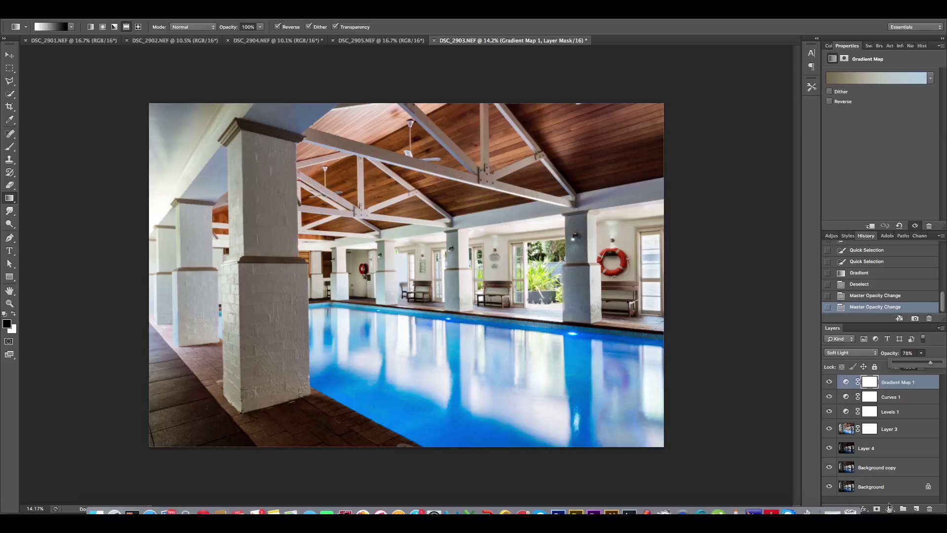
Step: Merge all visible layers into one Background layer and duplicate it
right_click(920, 388)
left_click(894, 411)
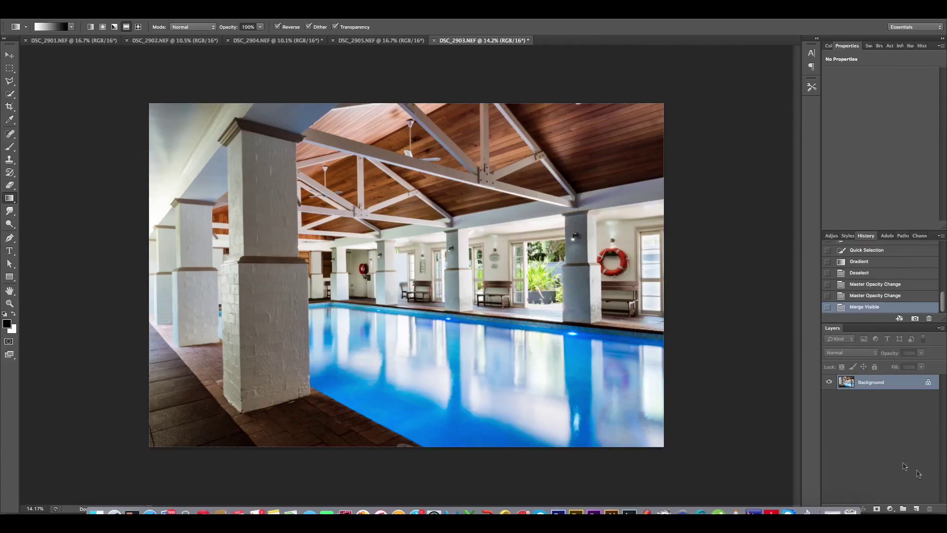
left_click_drag(897, 390, 916, 509)
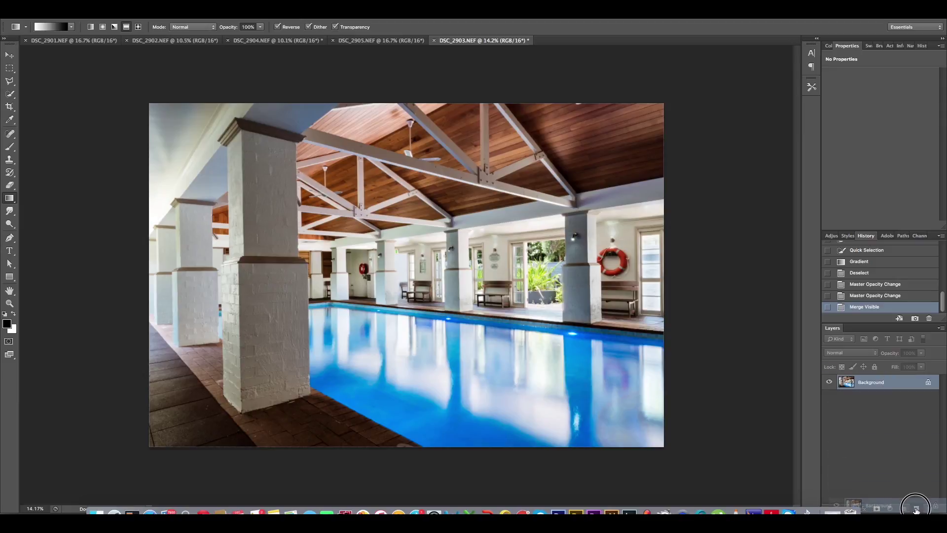
Step: Smart Sharpen the Background copy and perspective-crop the whole image, rotated about 1.2° to level it
key("ctrl+f")
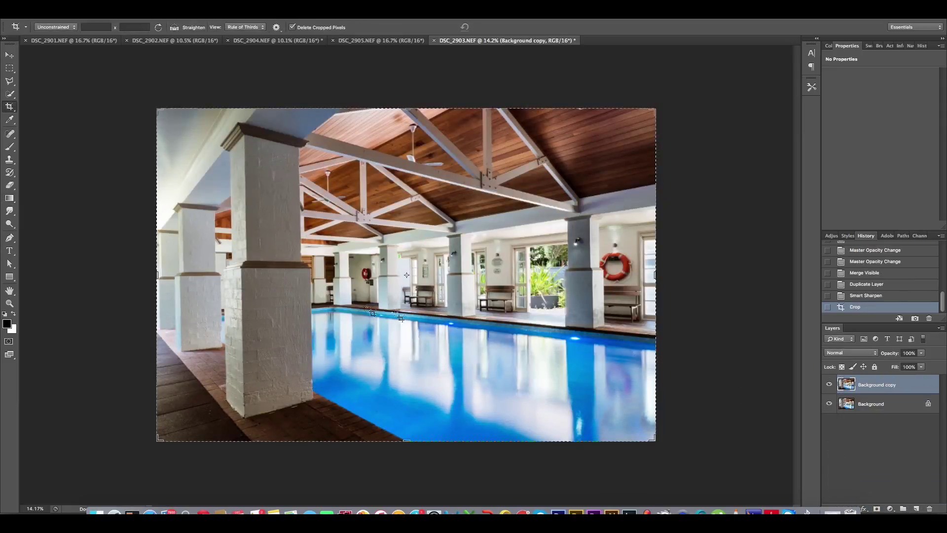
left_click(11, 108)
left_click_drag(11, 112, 35, 116)
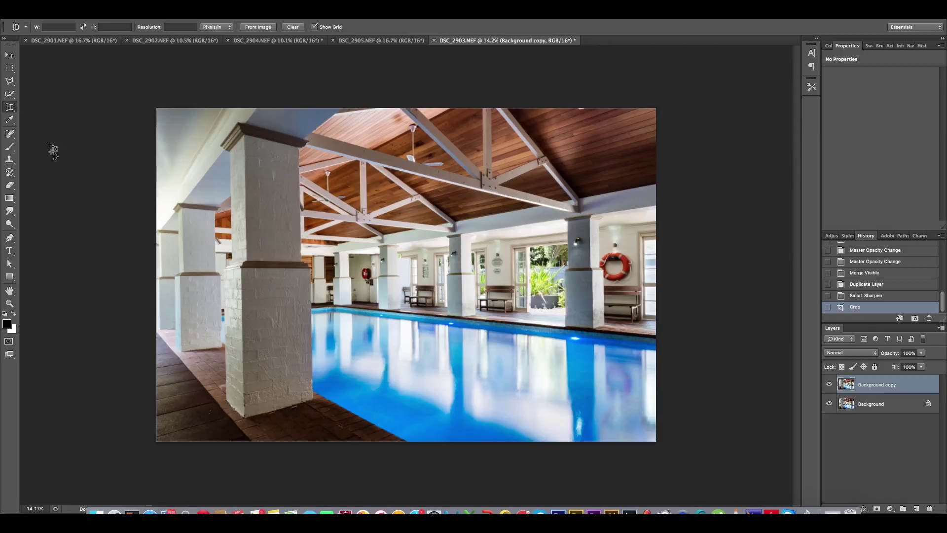
left_click_drag(148, 89, 891, 491)
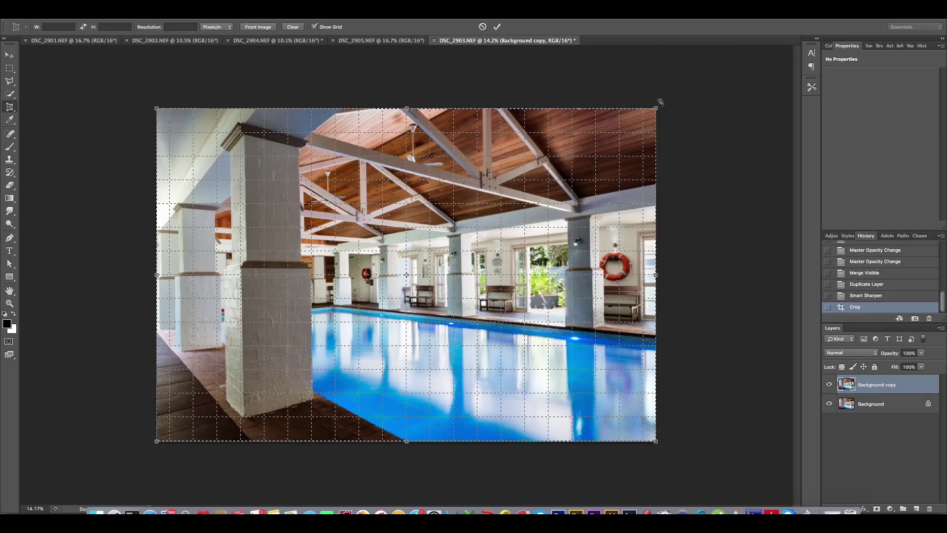
left_click_drag(657, 108, 650, 109)
key("Return")
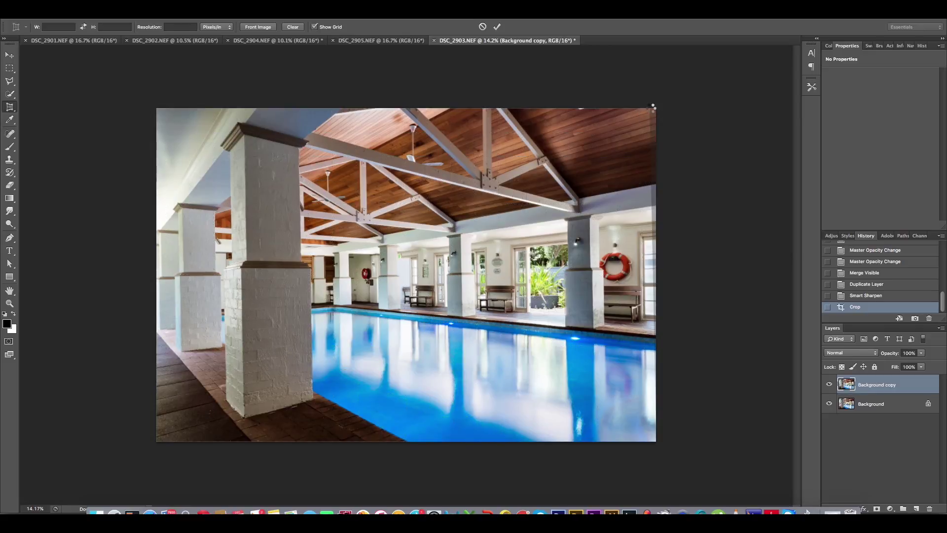